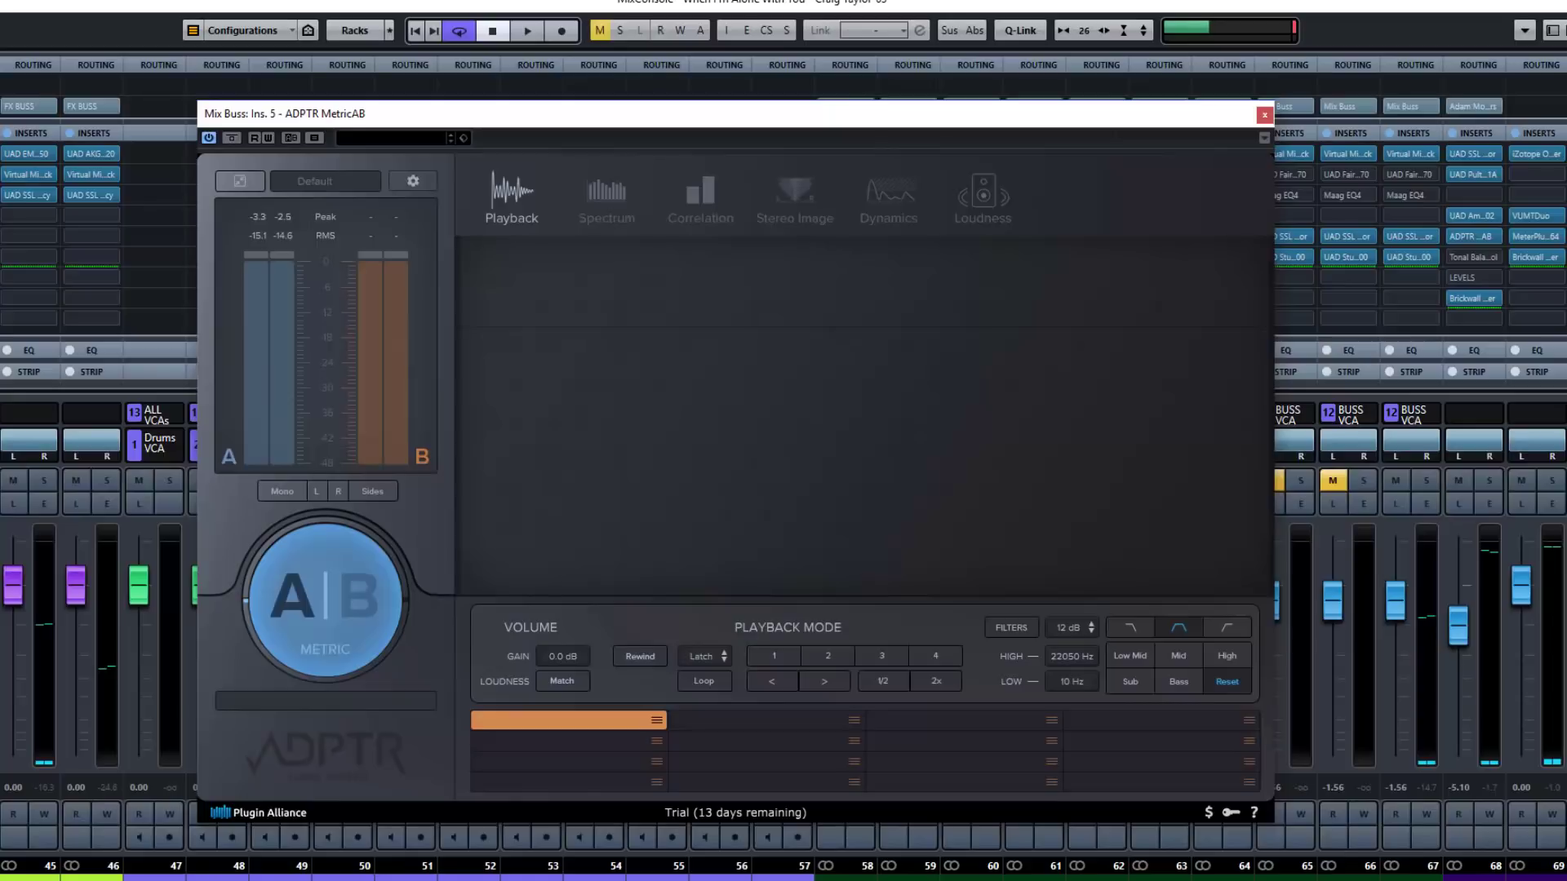
Look through MetricAB's preset file options and settings, and preview the plugin's compact view before restoring the full view.
{"action": "left_click", "coordinate": [323, 183]}
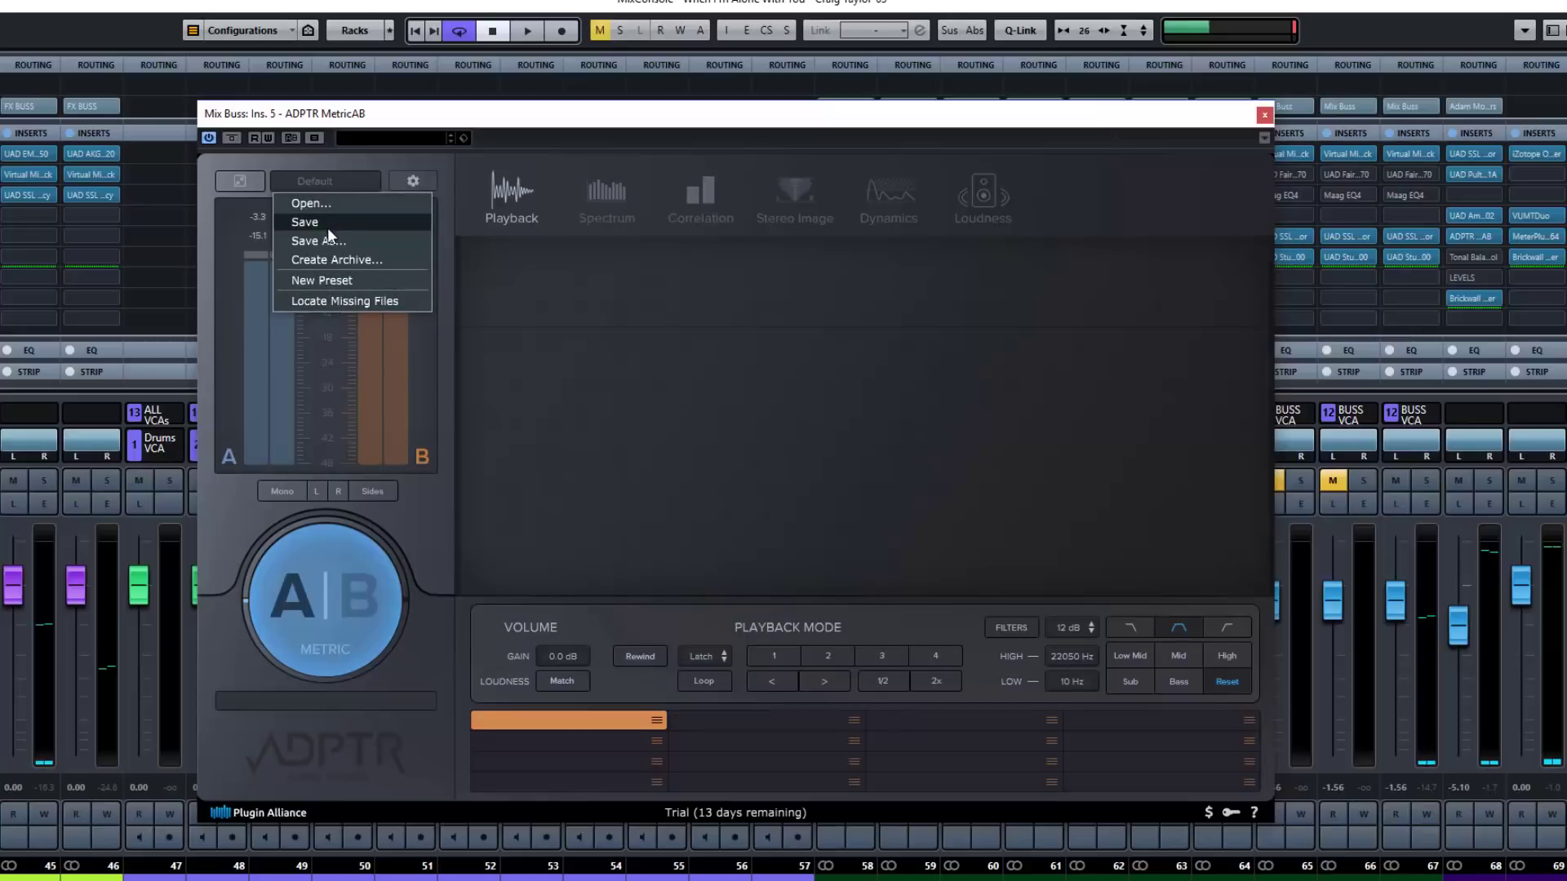
{"action": "left_click", "coordinate": [322, 165]}
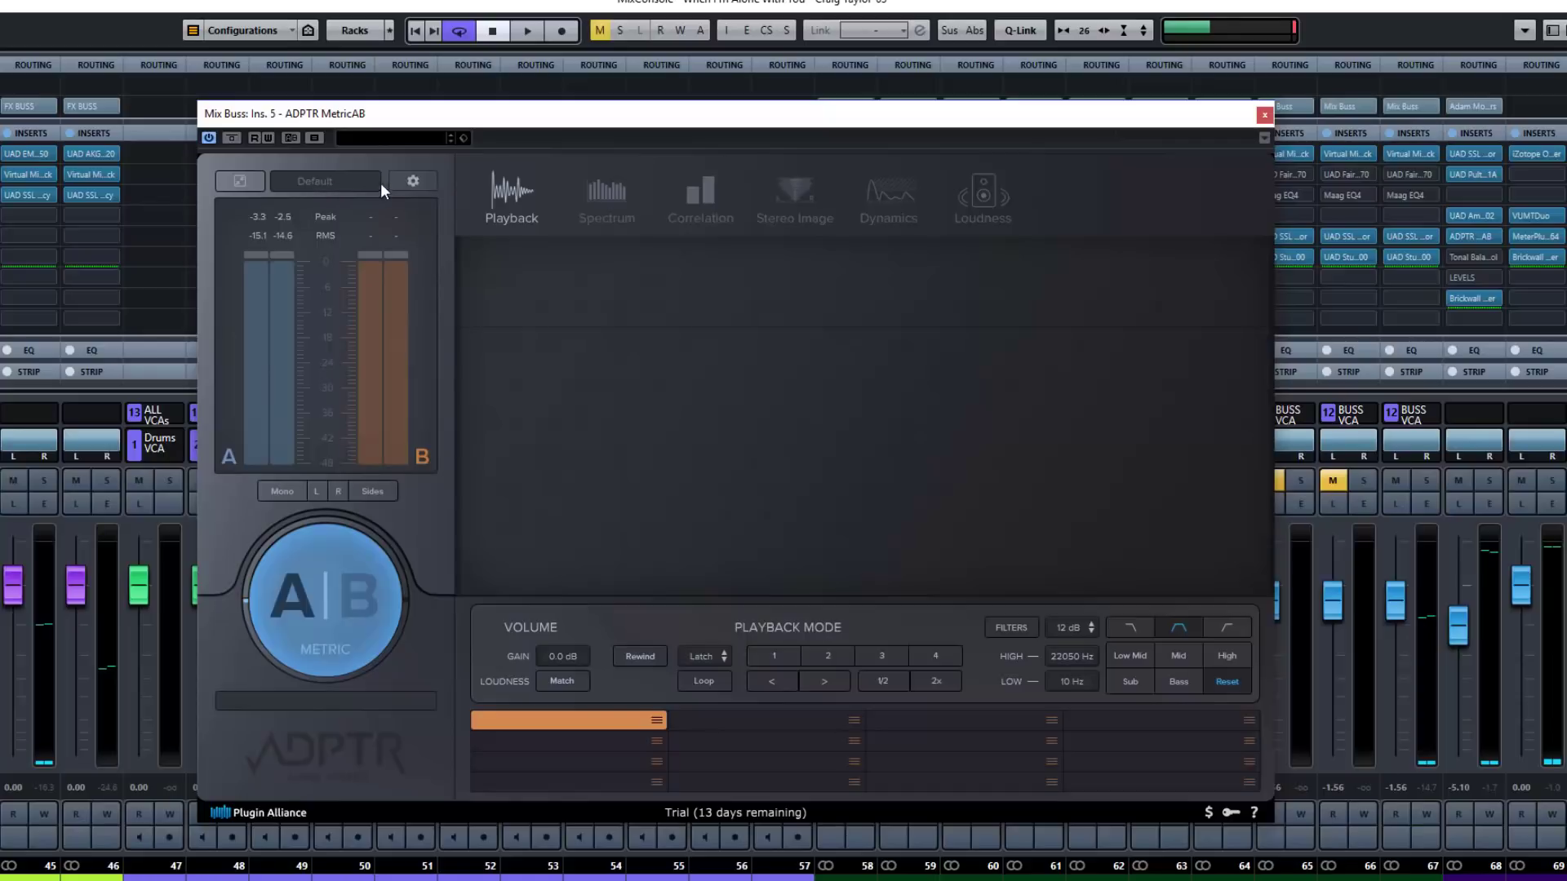
{"action": "left_click", "coordinate": [405, 186]}
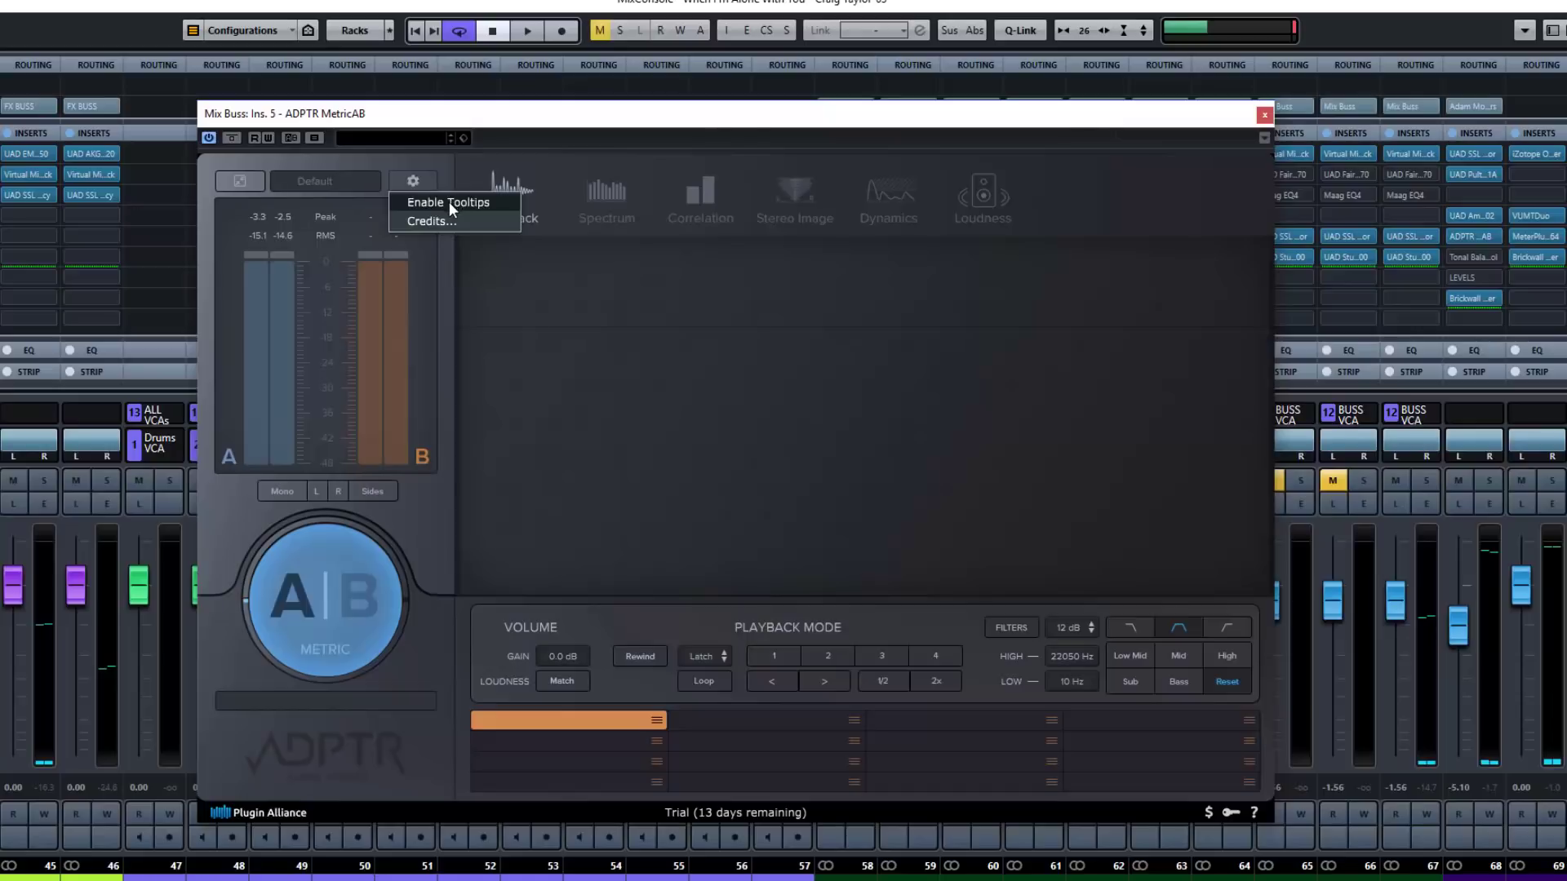
{"action": "left_click", "coordinate": [408, 167]}
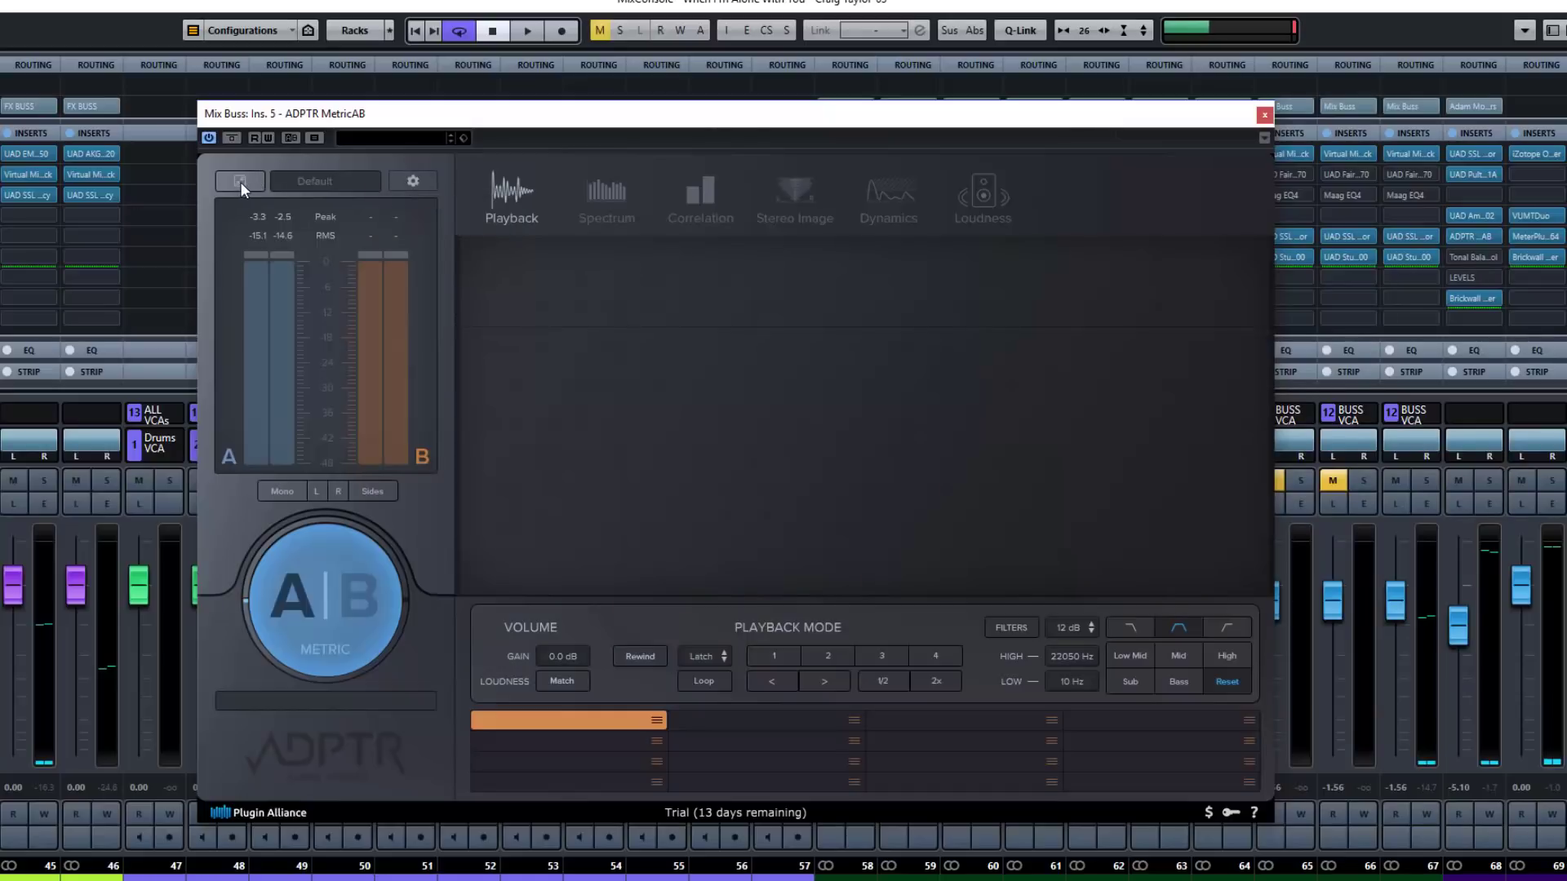
{"action": "left_click", "coordinate": [240, 181]}
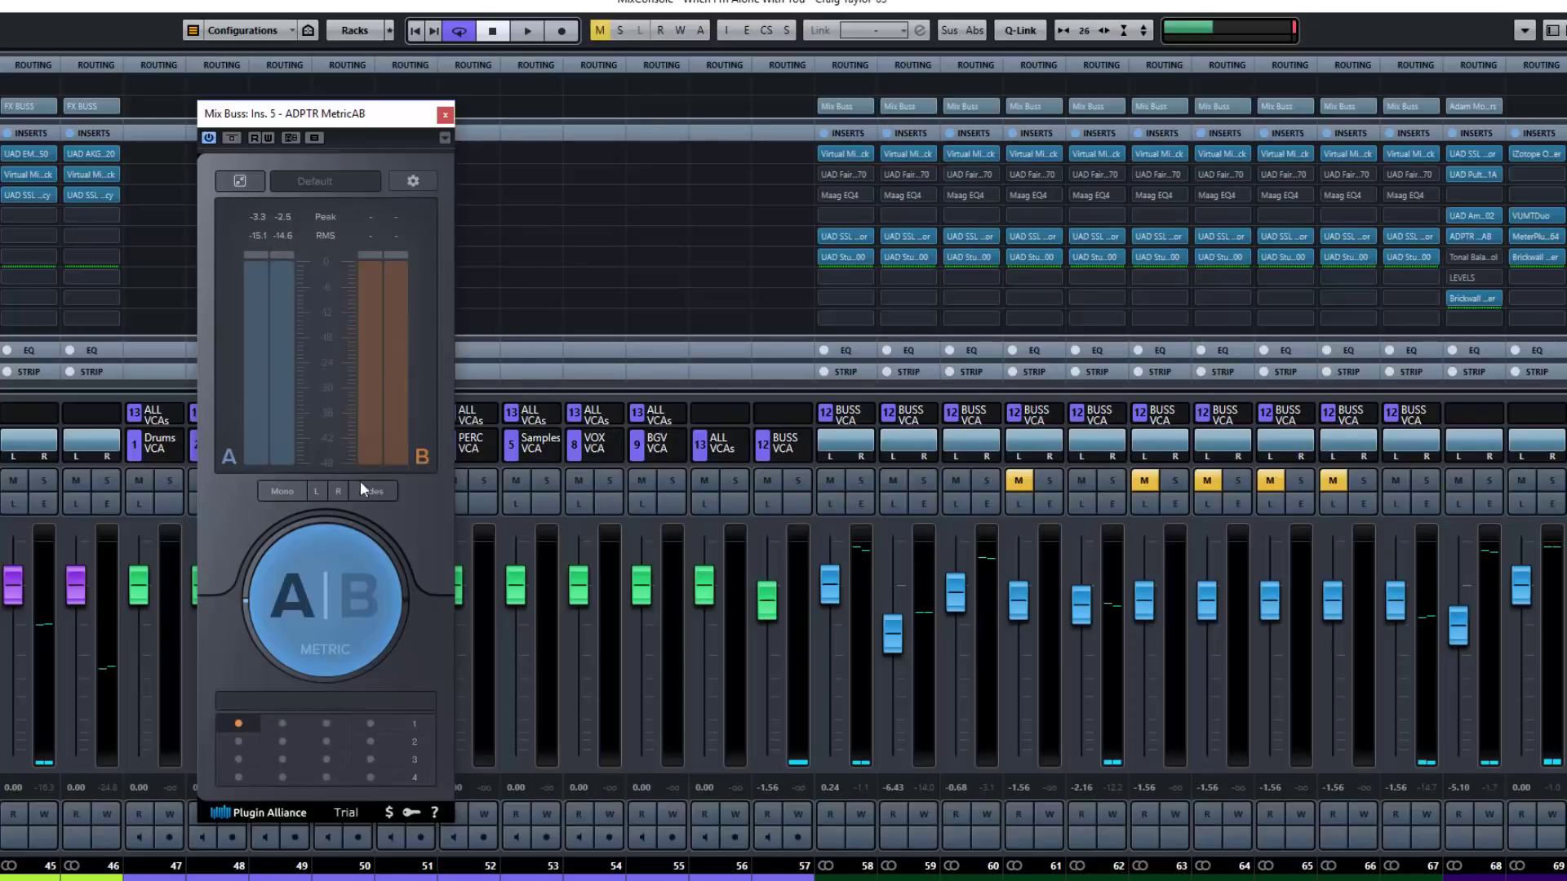
{"action": "left_click", "coordinate": [240, 181]}
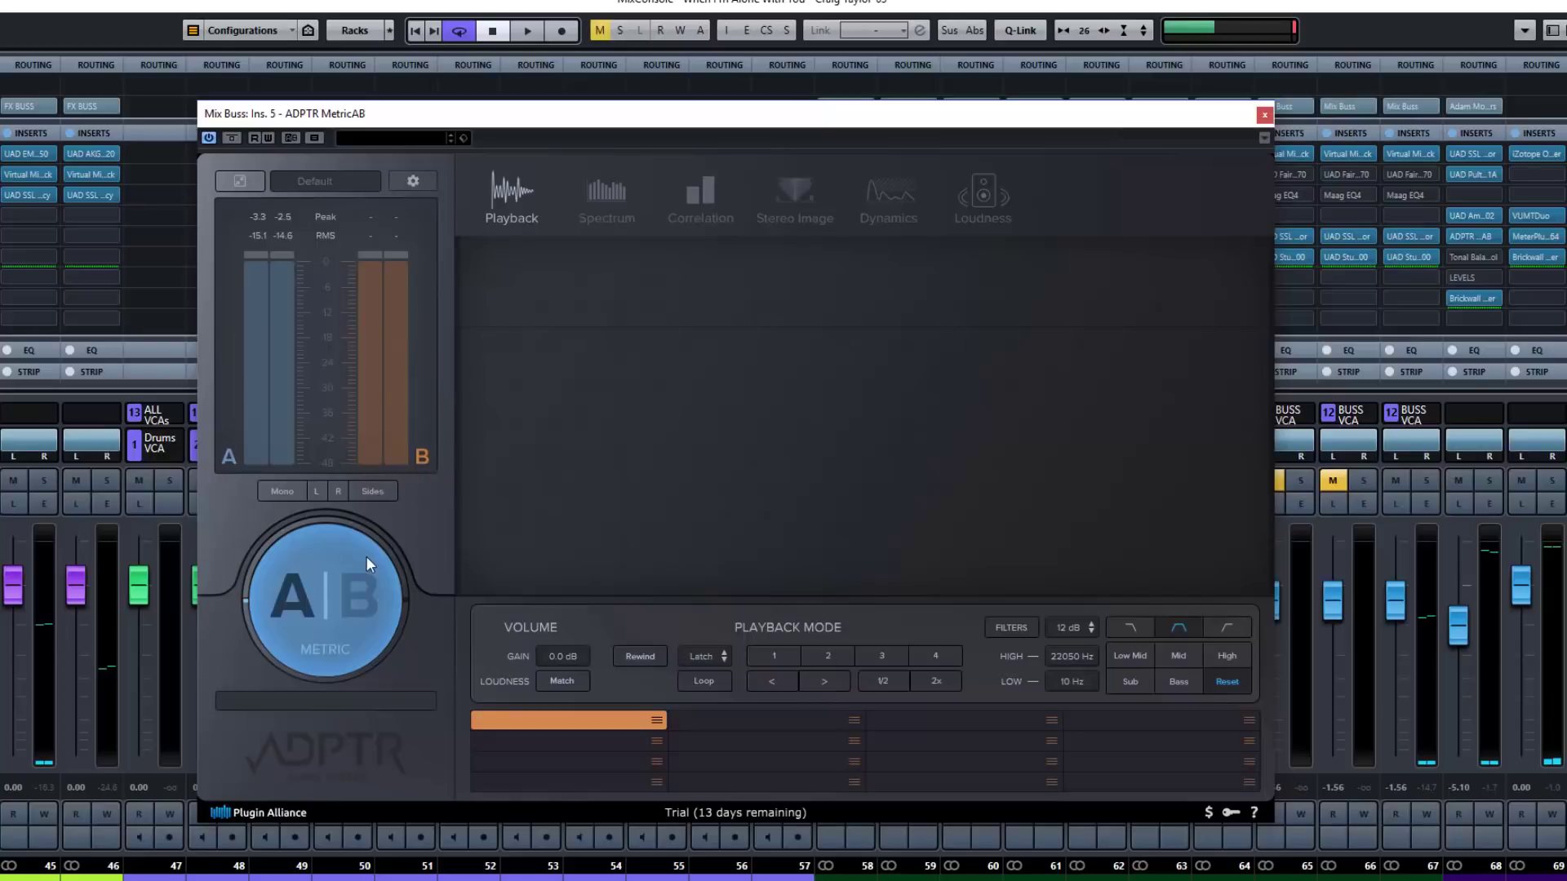
Toggle monitoring between the A mix and the B reference several times, ending on A.
{"action": "left_click", "coordinate": [312, 611]}
{"action": "left_click", "coordinate": [312, 611]}
{"action": "left_click", "coordinate": [312, 610]}
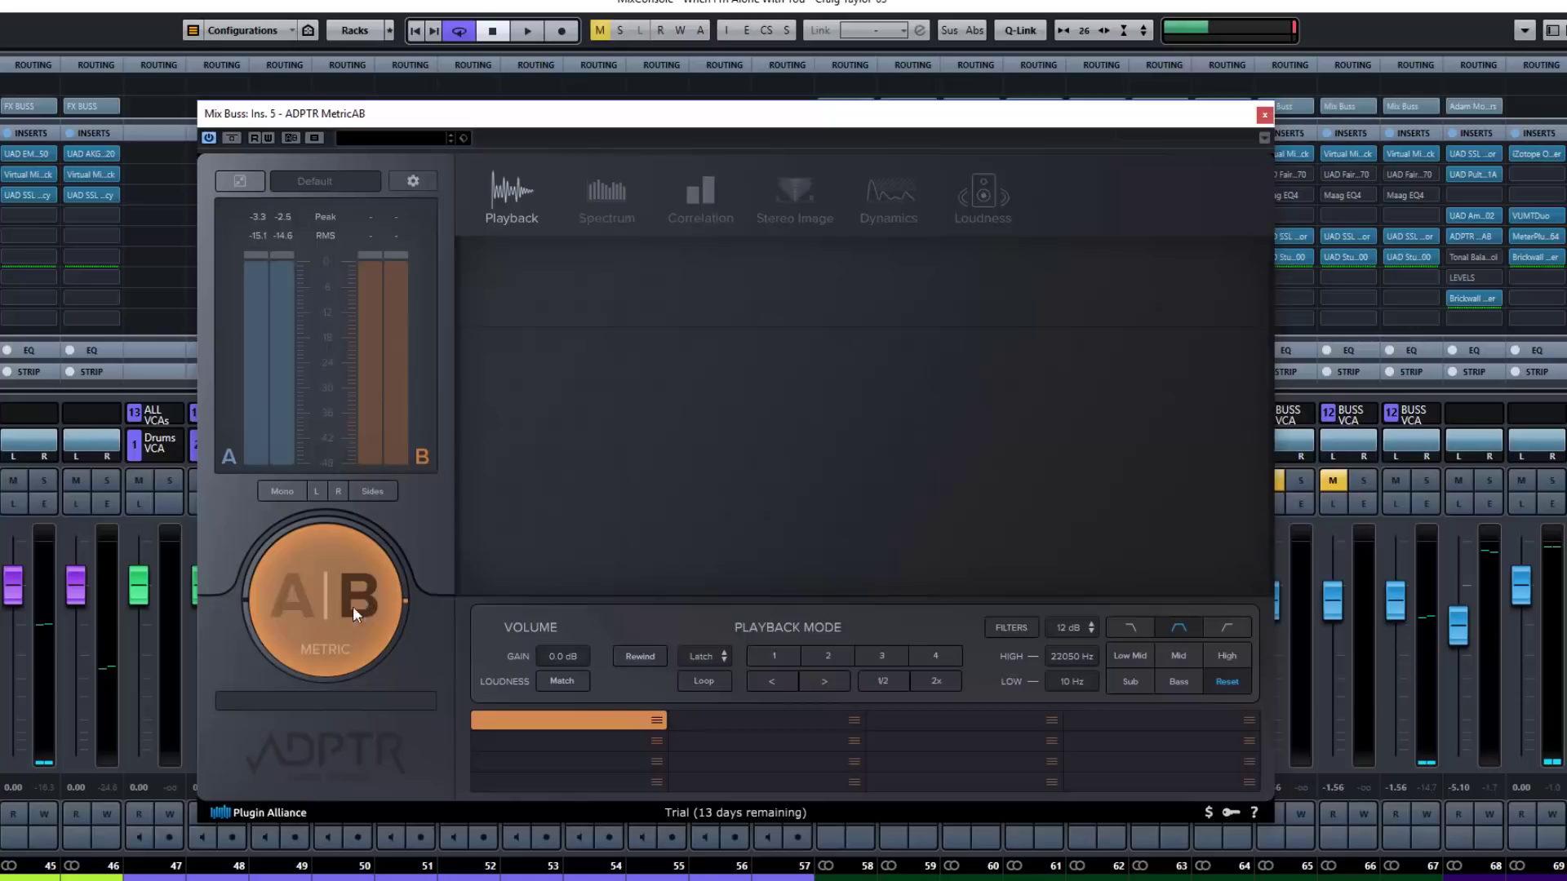
{"action": "left_click", "coordinate": [343, 608]}
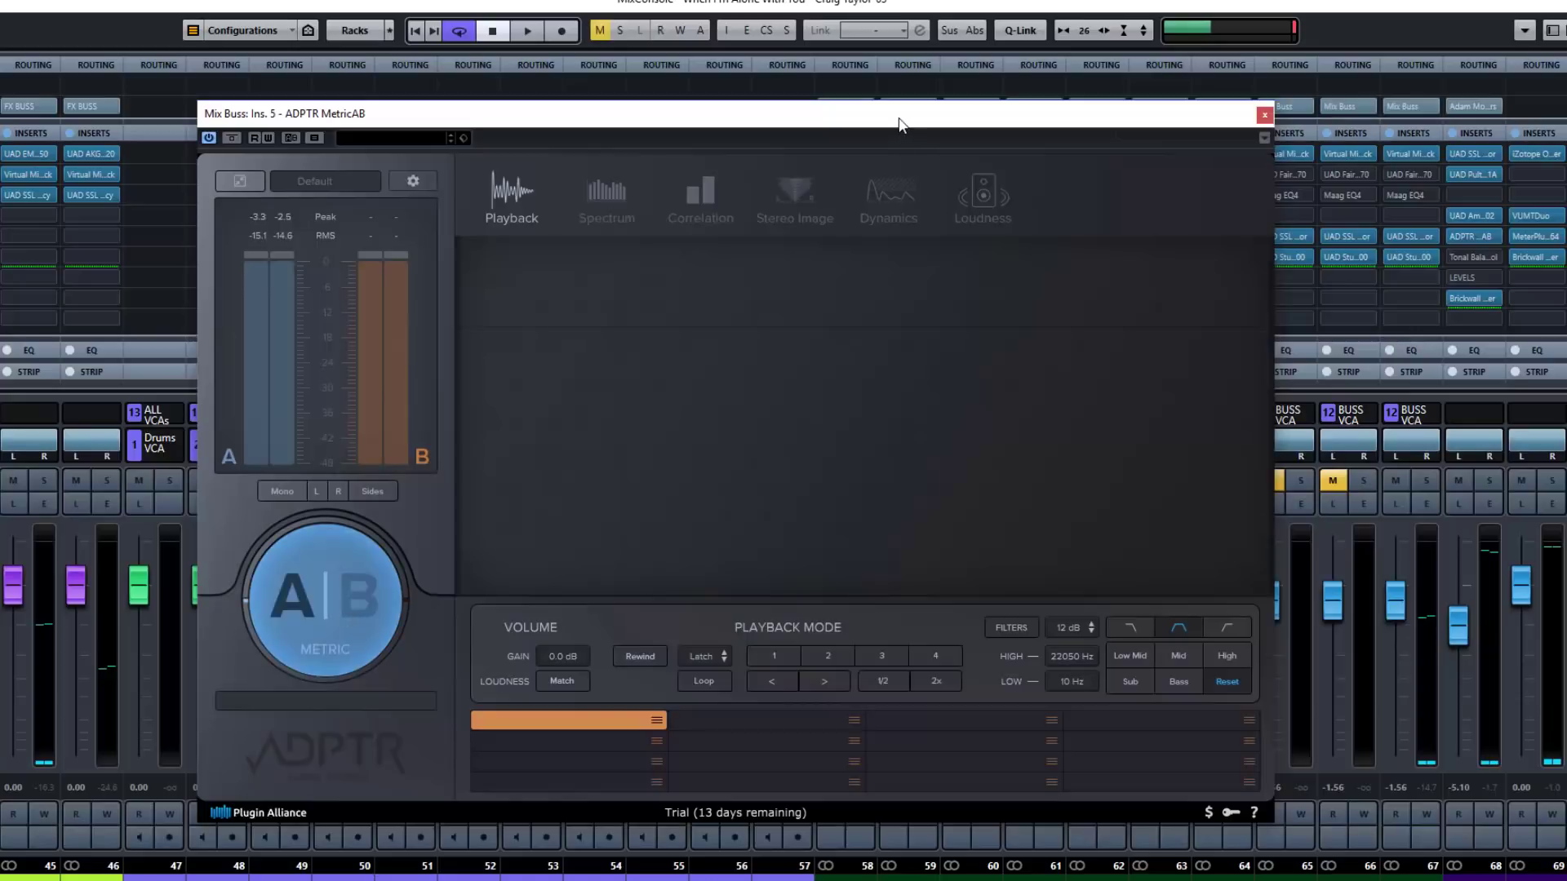
Reposition the MetricAB window slightly and check the reference slots in compact view, returning to the full view.
{"action": "left_click_drag", "start_coordinate": [898, 124], "coordinate": [944, 105]}
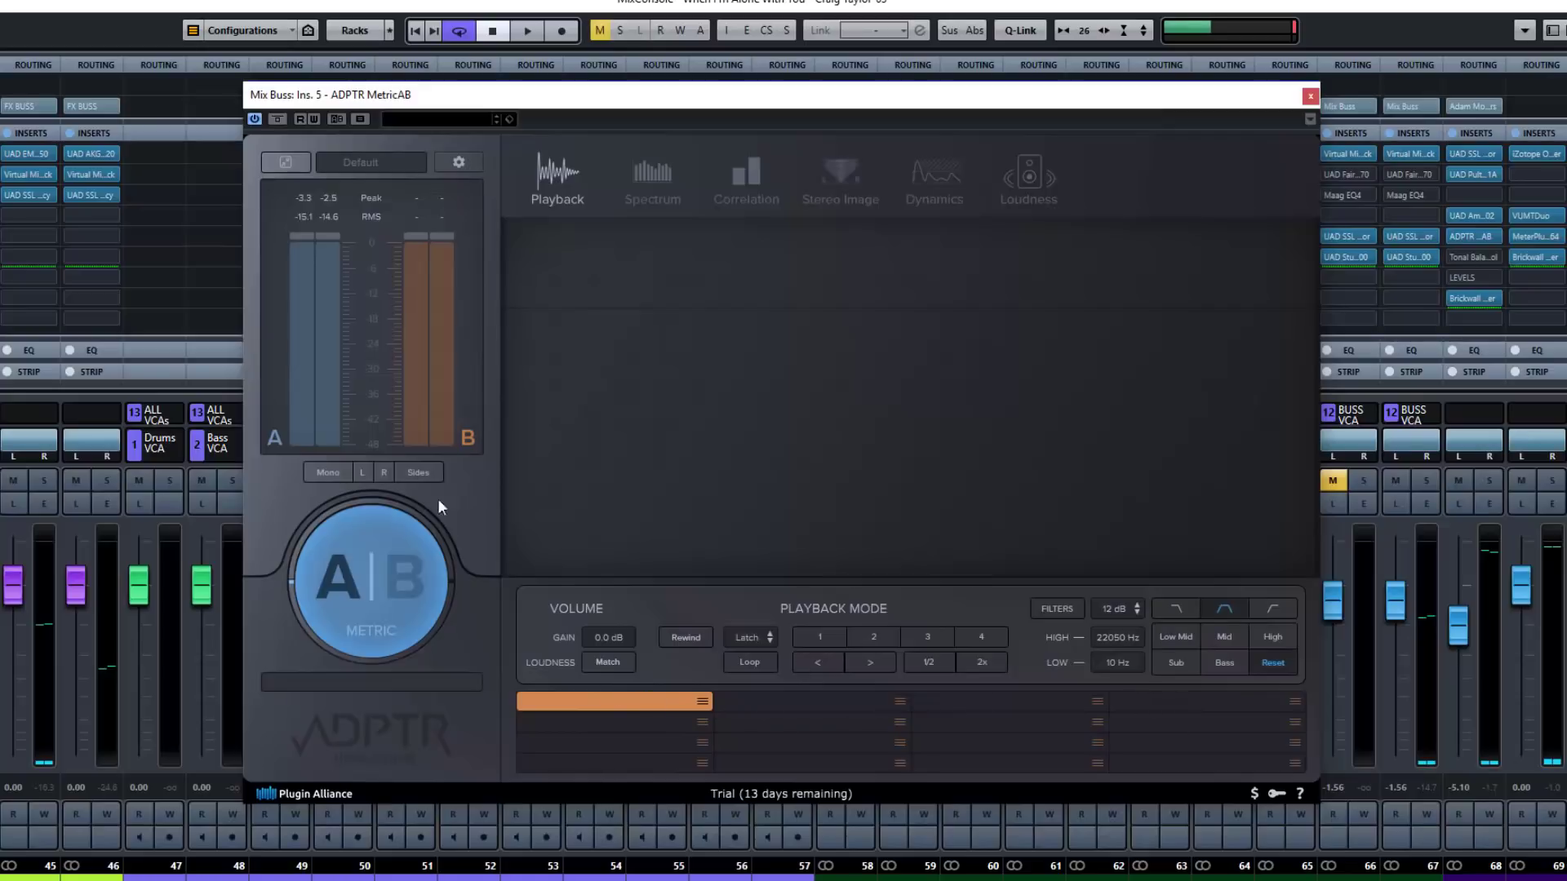
{"action": "left_click", "coordinate": [286, 163]}
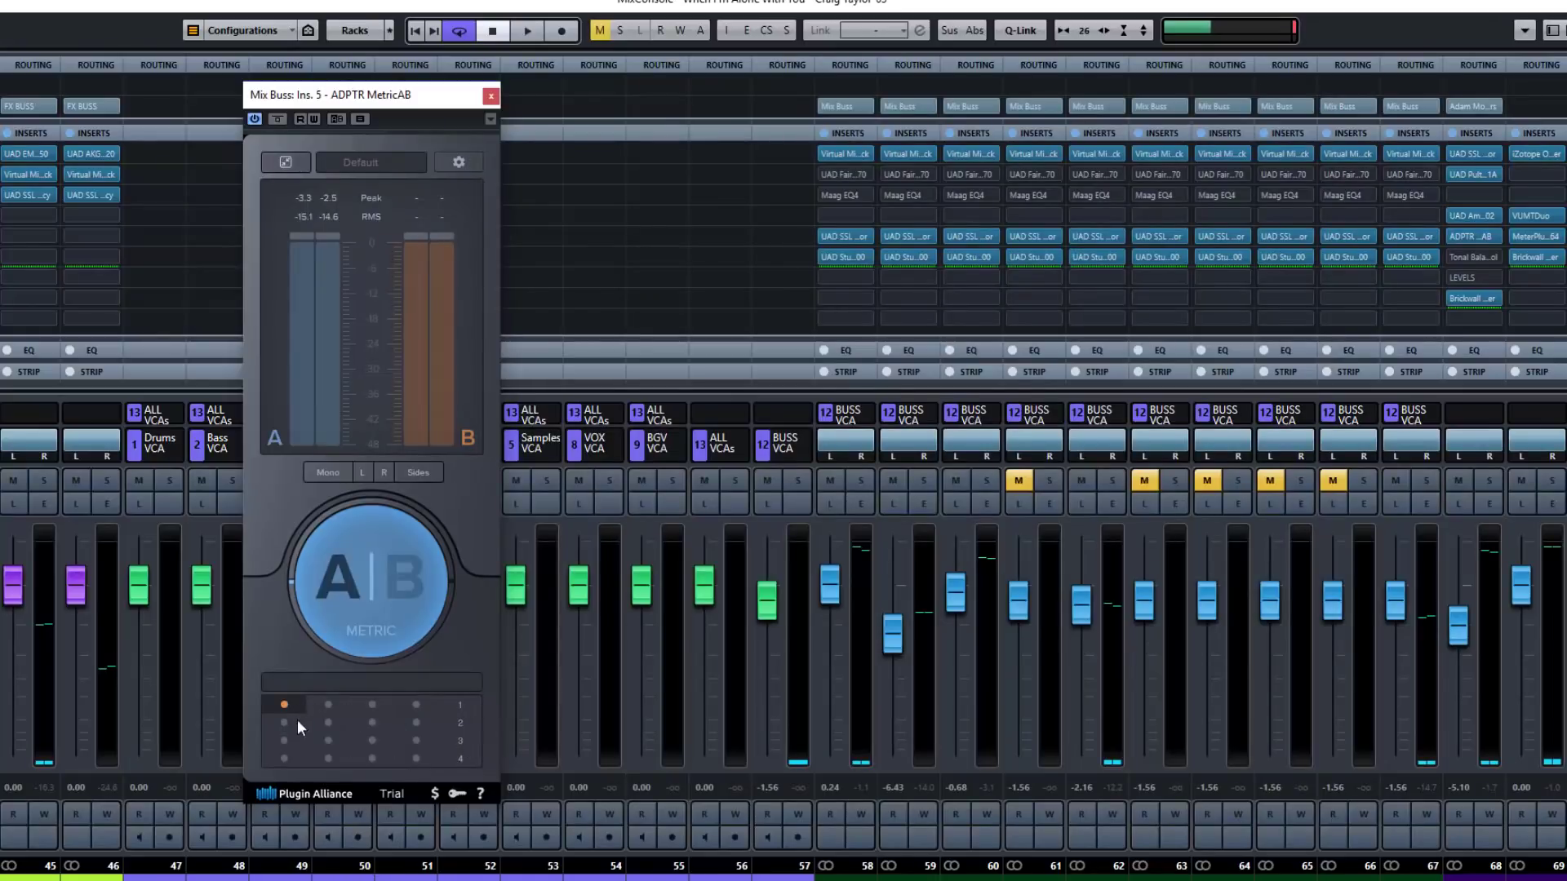
{"action": "left_click", "coordinate": [286, 162]}
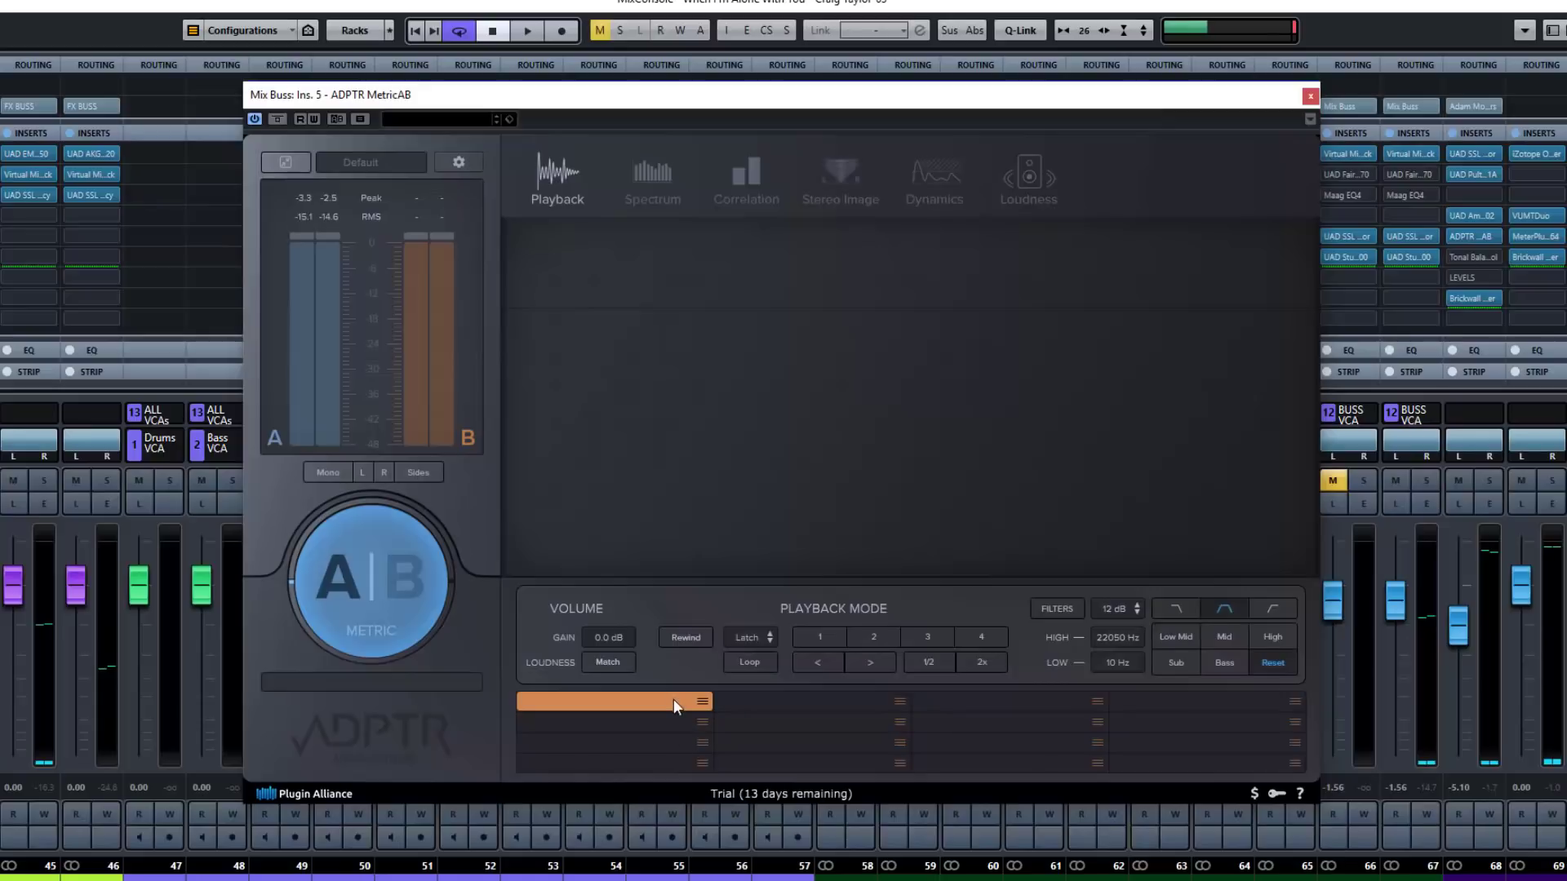
Review the audio file options of the first reference slot and return monitoring to the A mix.
{"action": "left_click", "coordinate": [702, 702]}
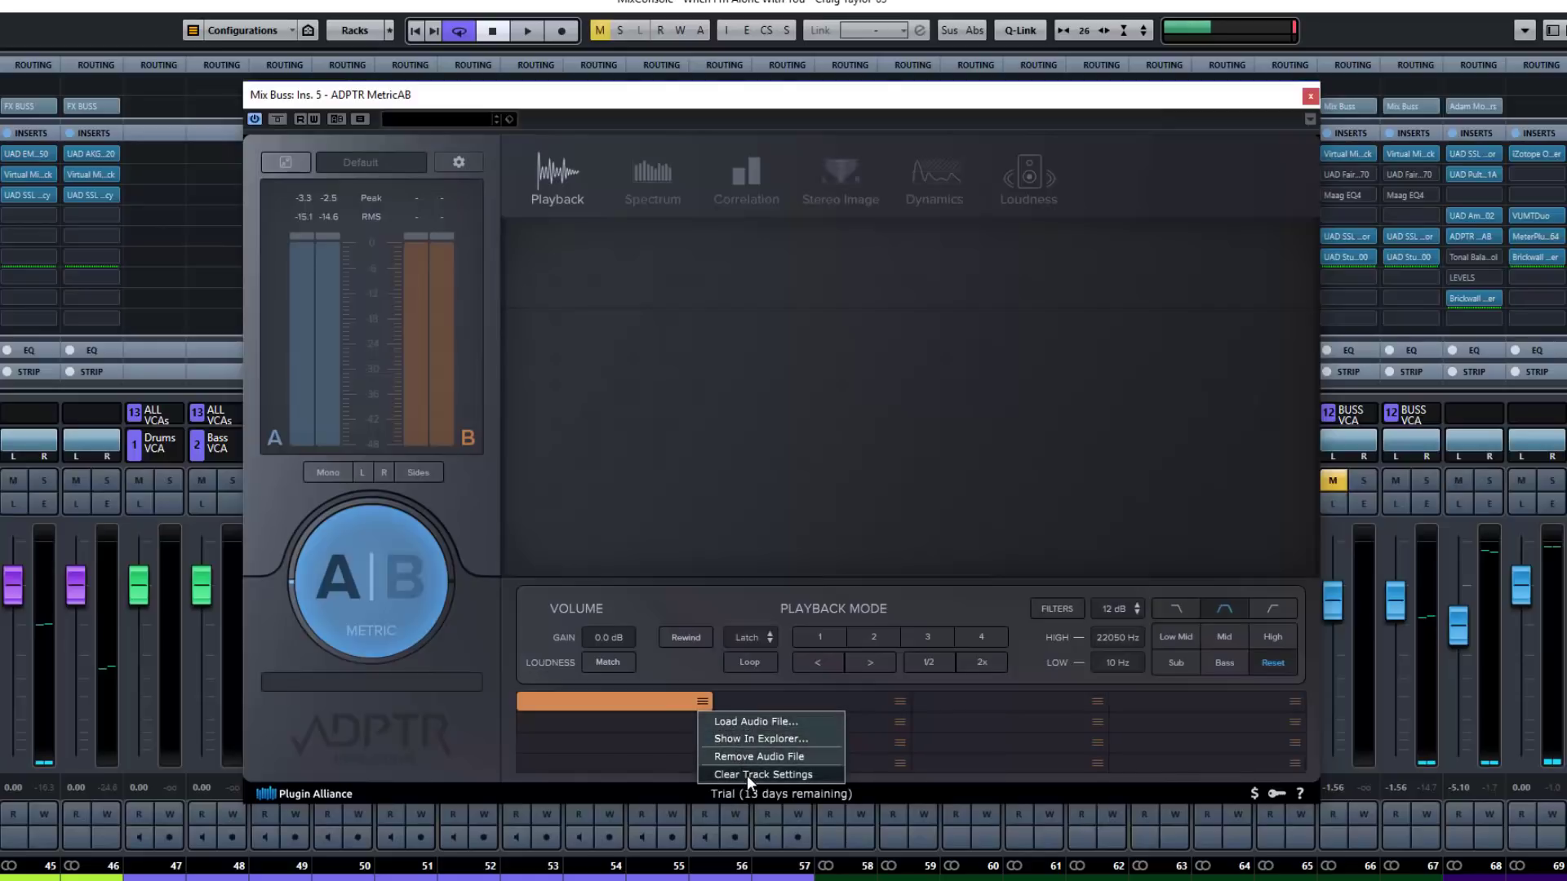
{"action": "left_click", "coordinate": [691, 707]}
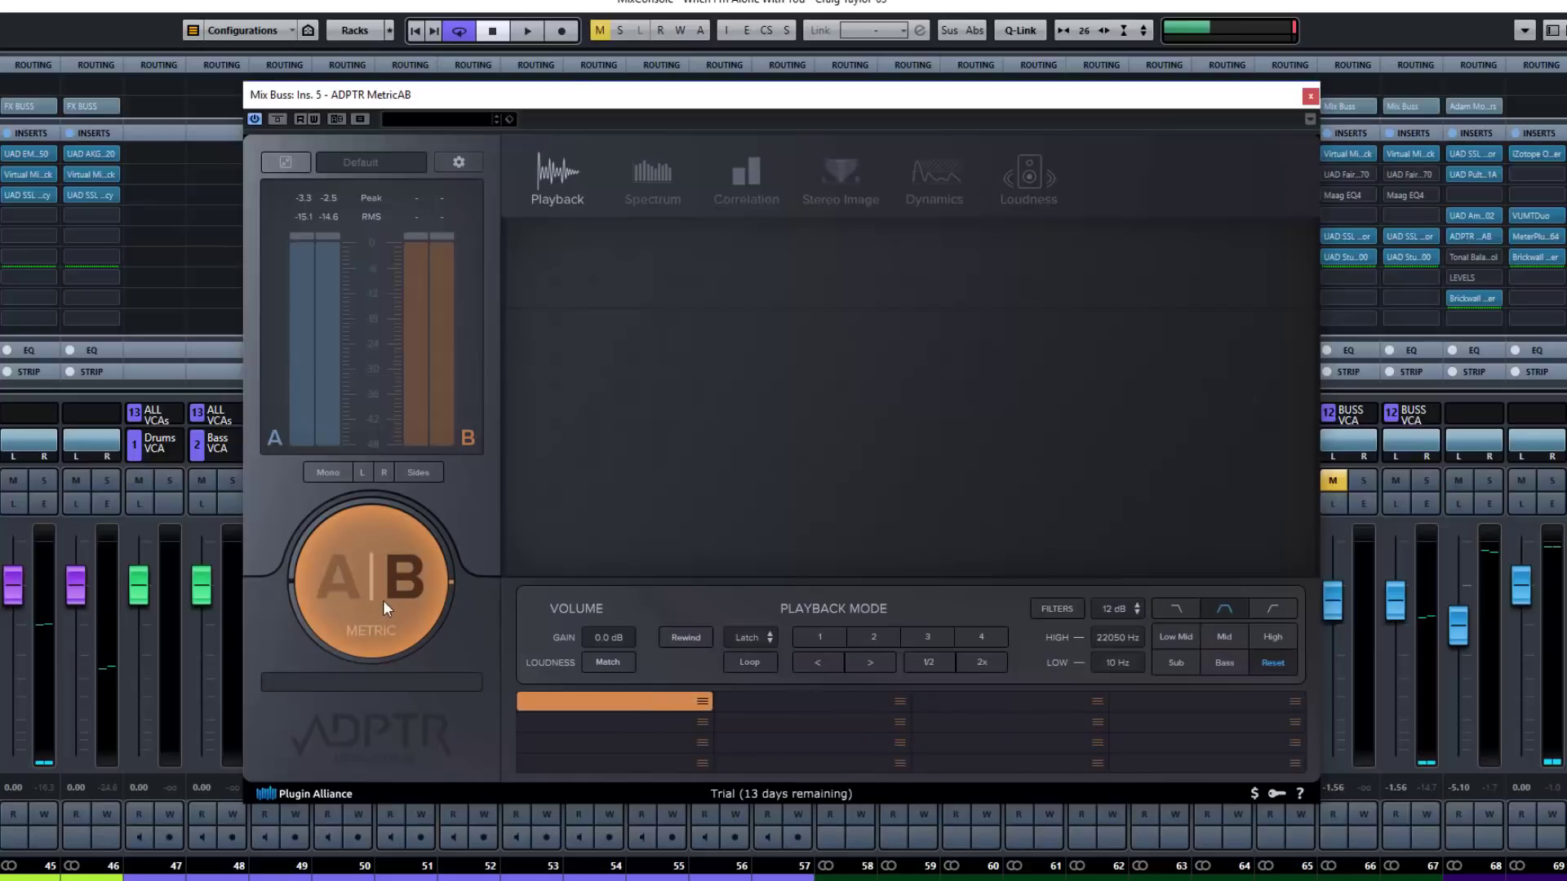
{"action": "left_click", "coordinate": [359, 589]}
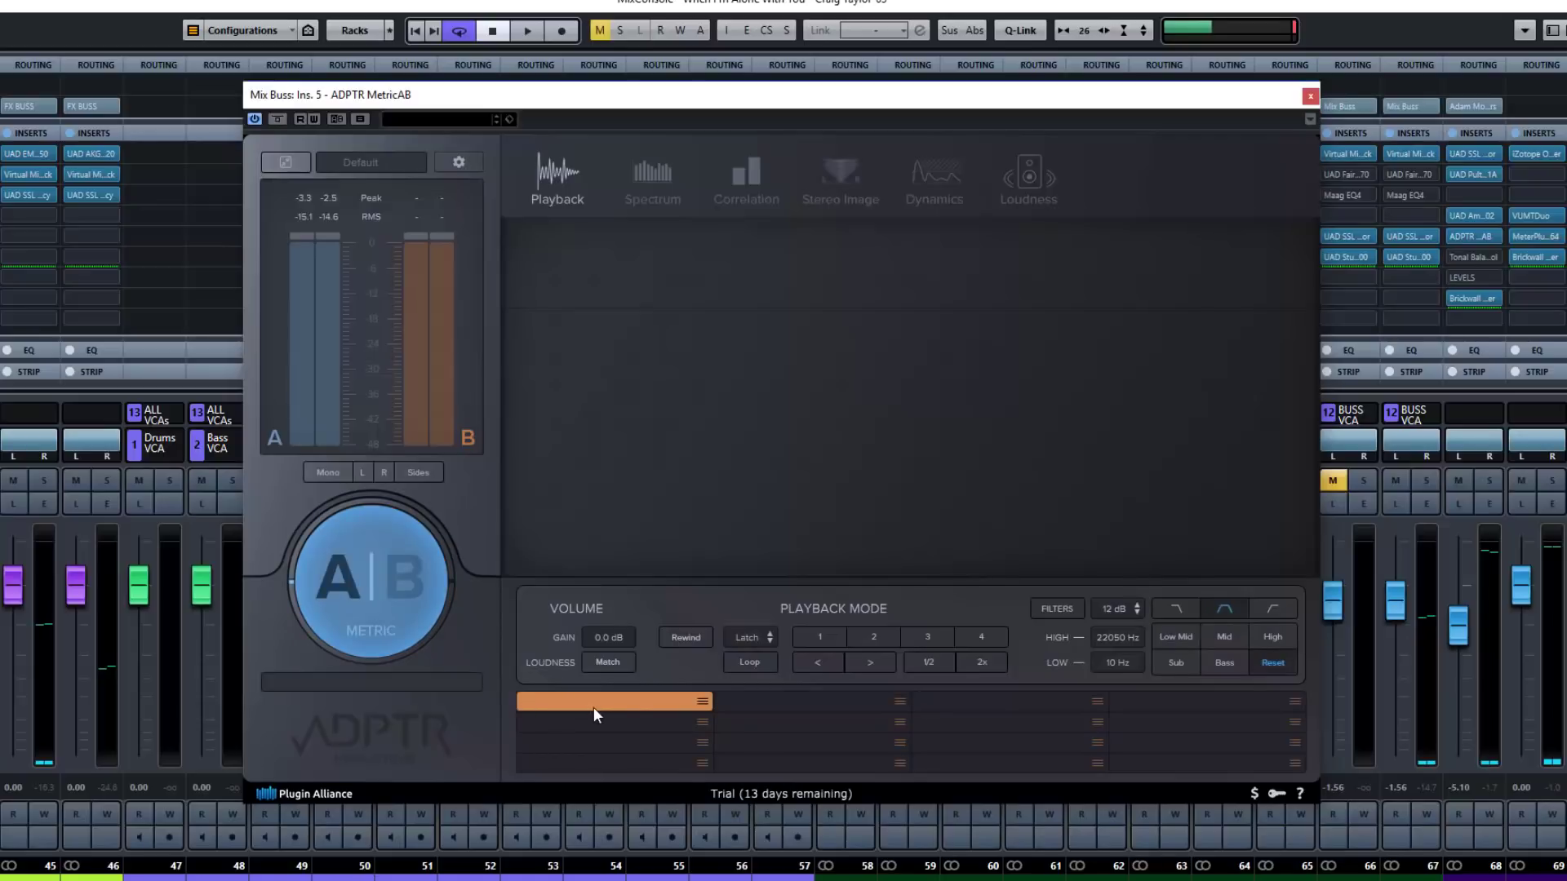
Select several empty reference slots in the first two columns, finishing on the first slot.
{"action": "left_click", "coordinate": [657, 721]}
{"action": "left_click", "coordinate": [664, 742]}
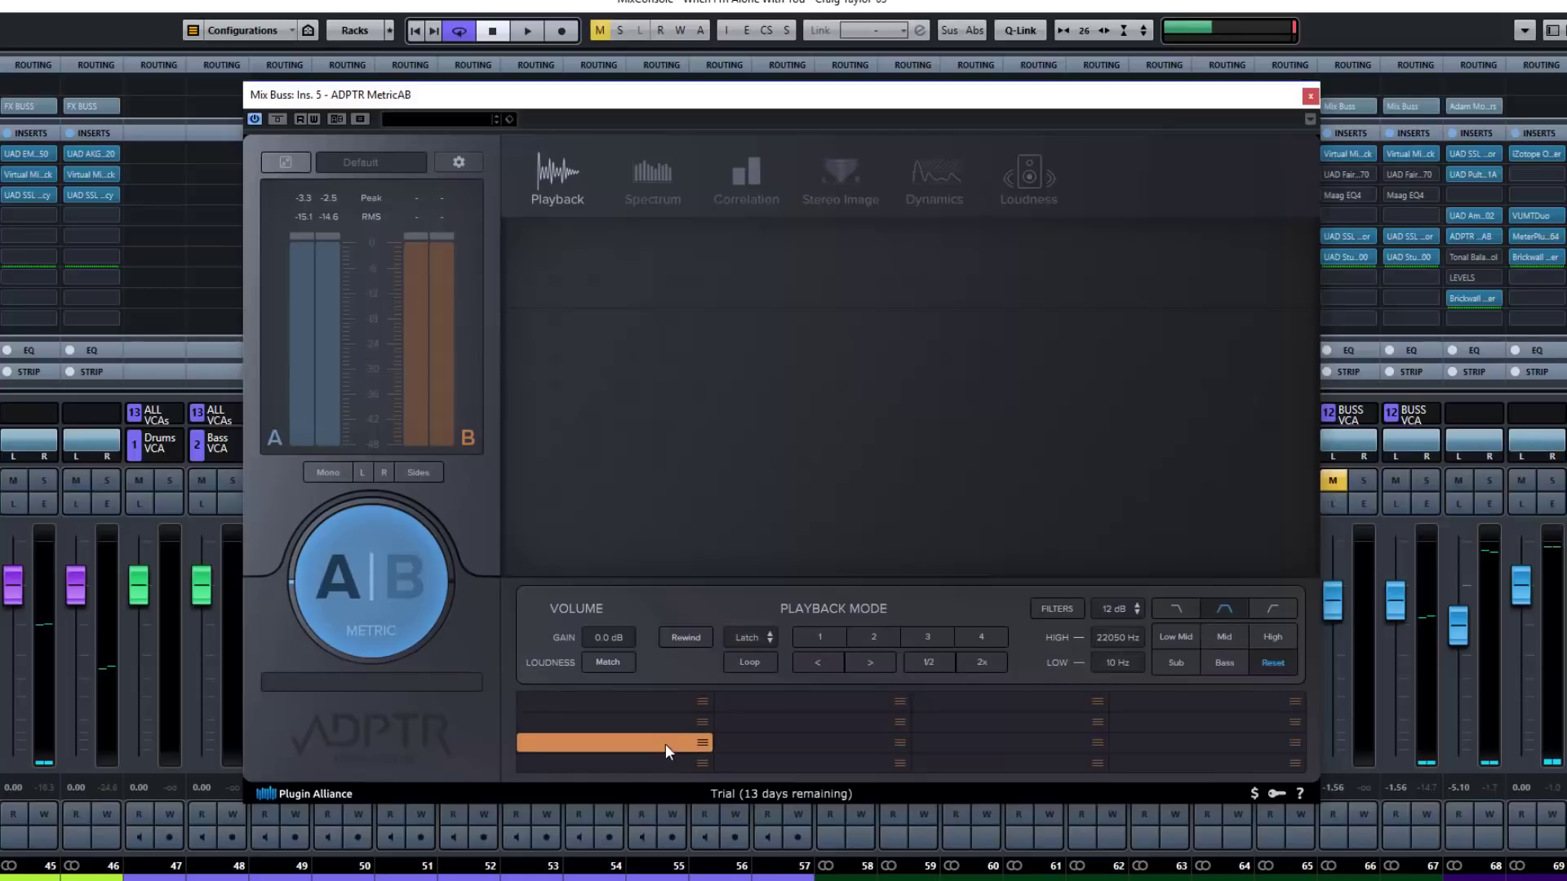
{"action": "left_click", "coordinate": [677, 761]}
{"action": "left_click", "coordinate": [777, 741]}
{"action": "left_click", "coordinate": [786, 718]}
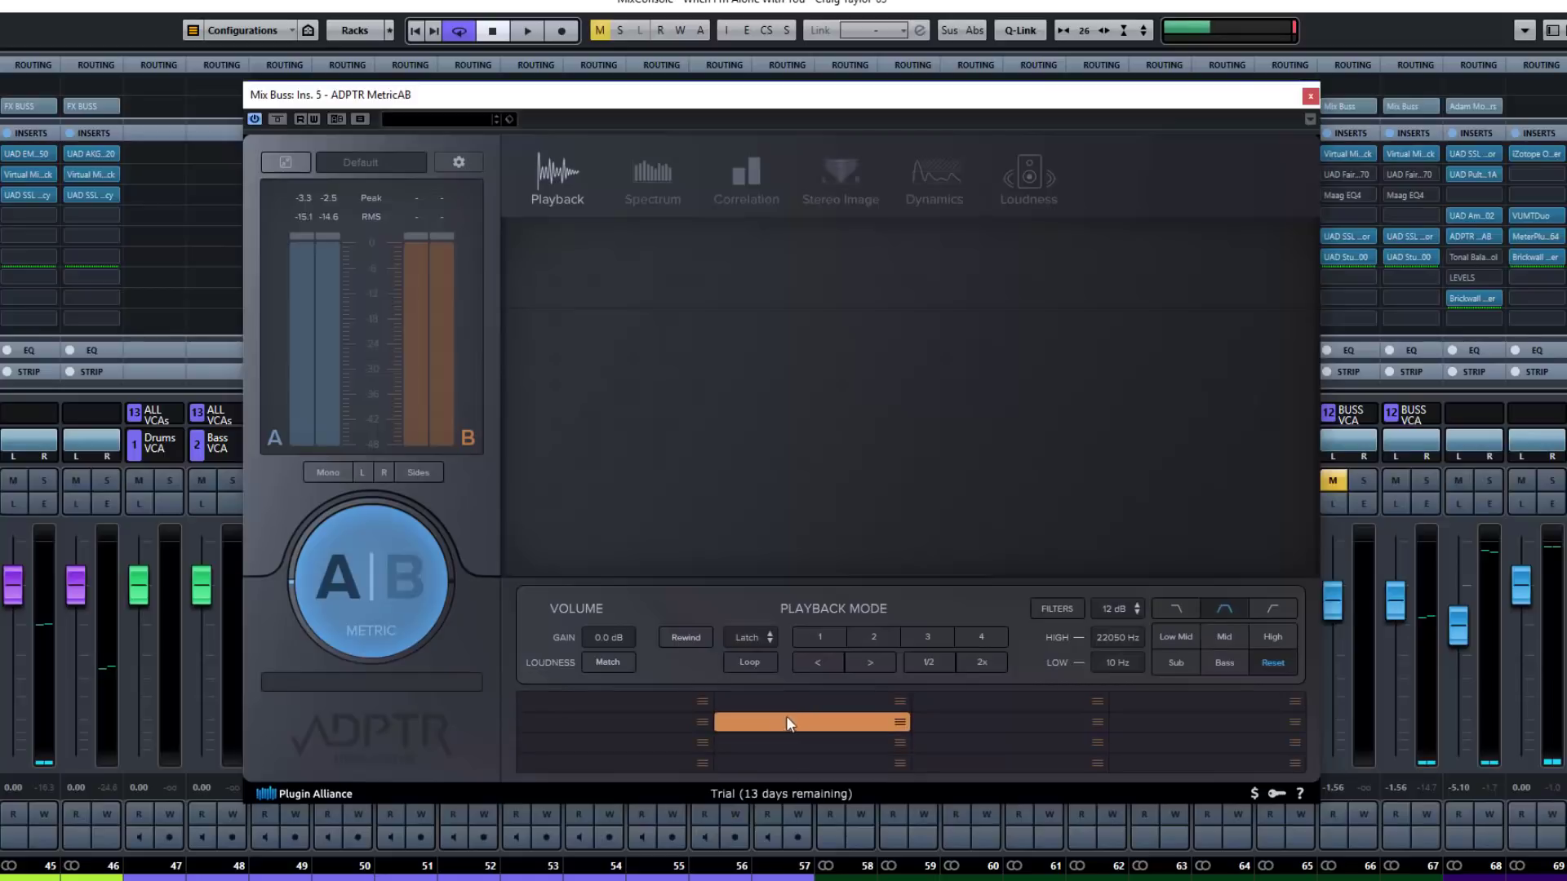
{"action": "left_click", "coordinate": [777, 699]}
{"action": "left_click", "coordinate": [661, 711]}
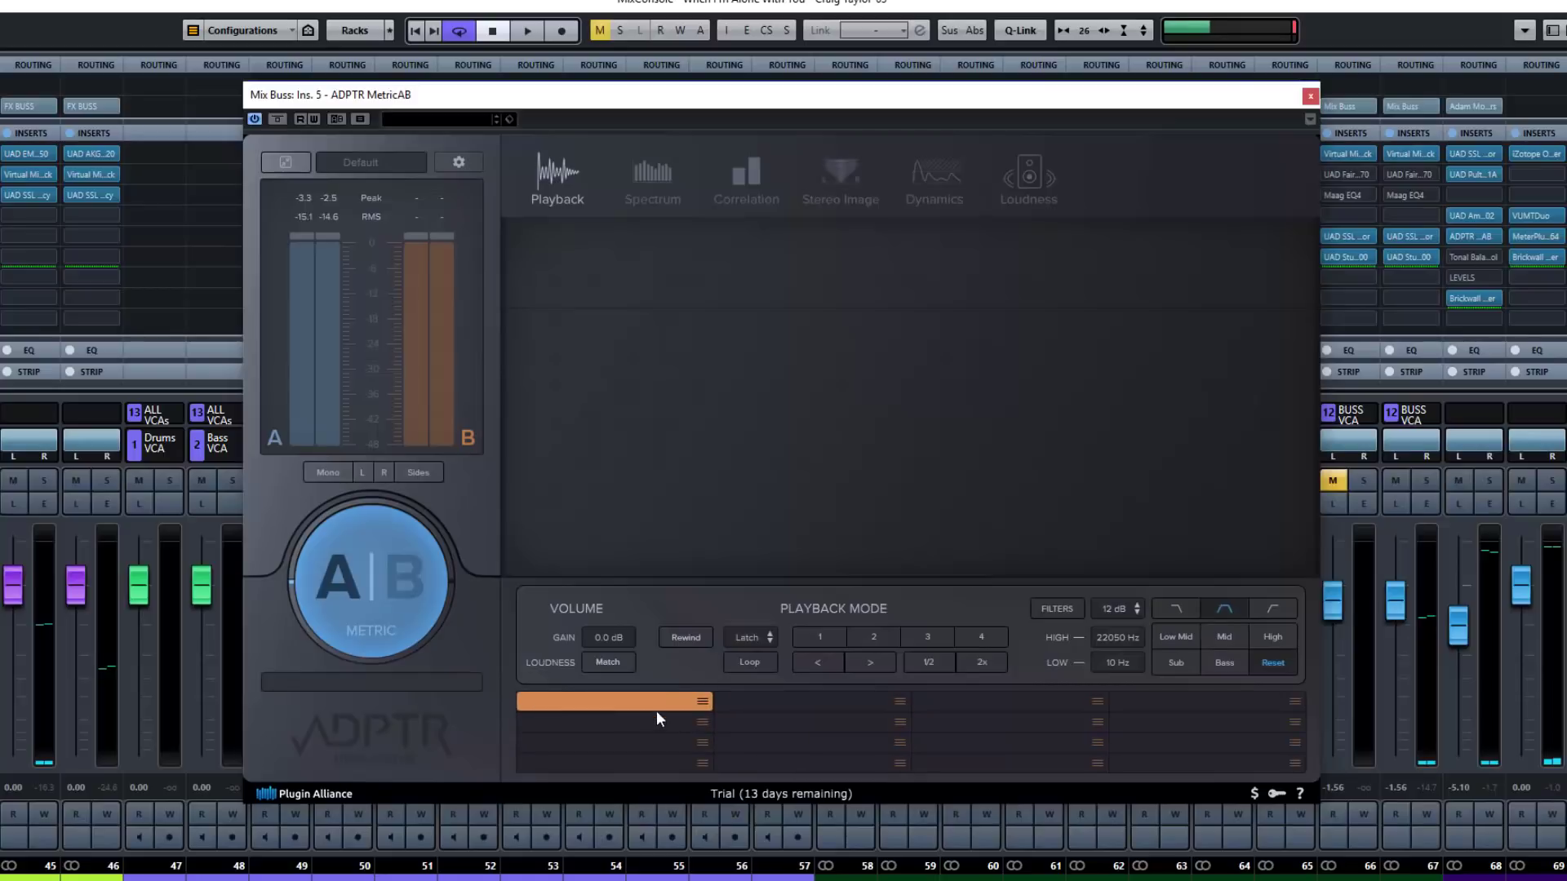
Switch to the File Explorer folder Persistence - 24bit WAV and select all WAV tracks from 01 to 10.
{"action": "left_click", "coordinate": [702, 701]}
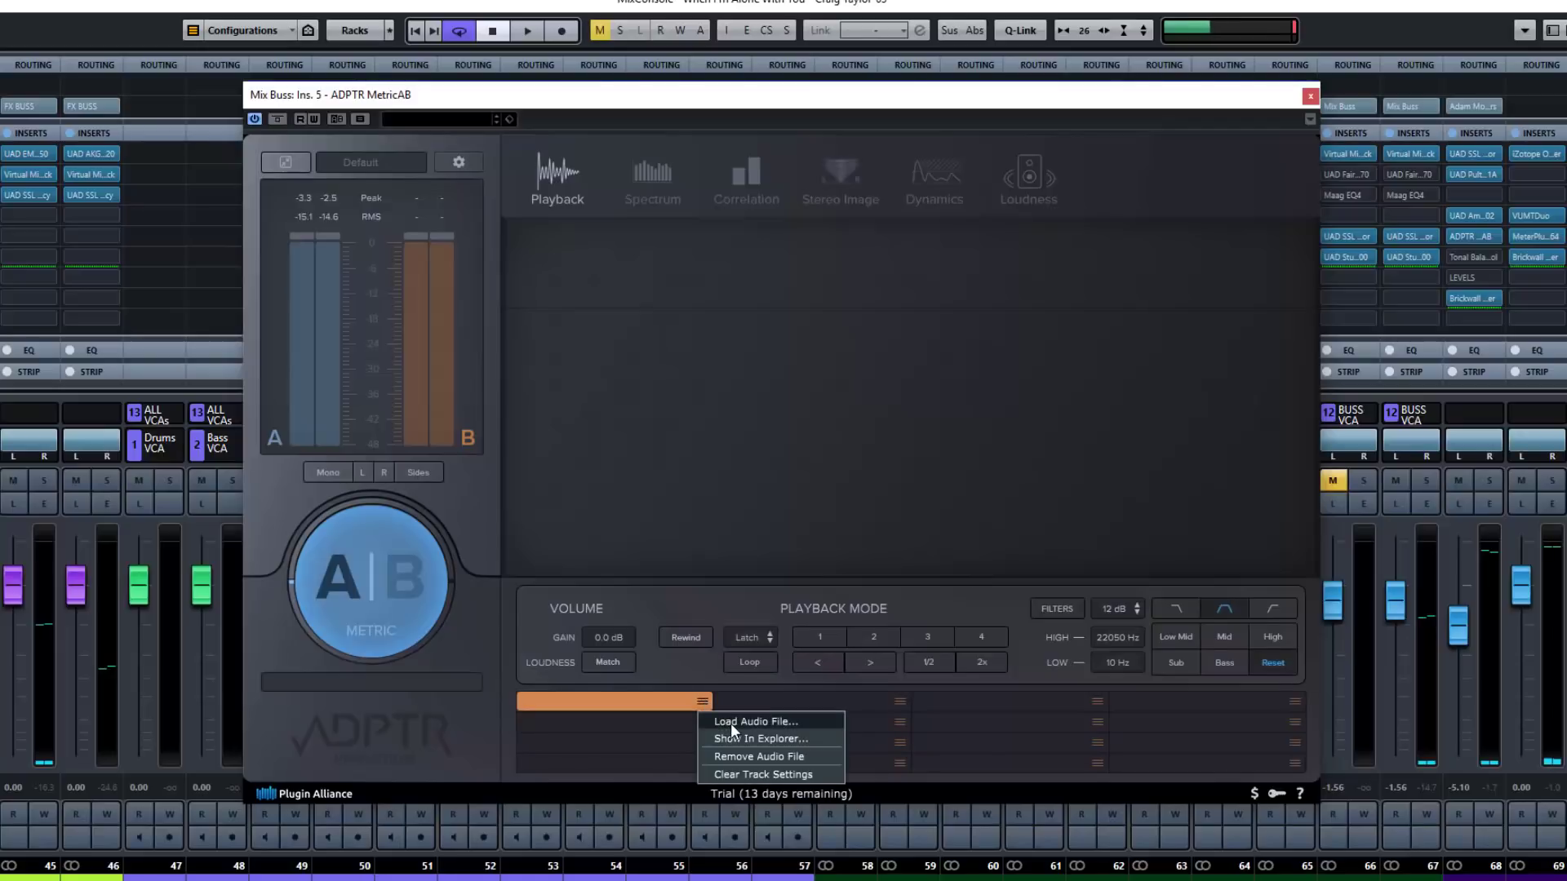
{"action": "left_click", "coordinate": [712, 604]}
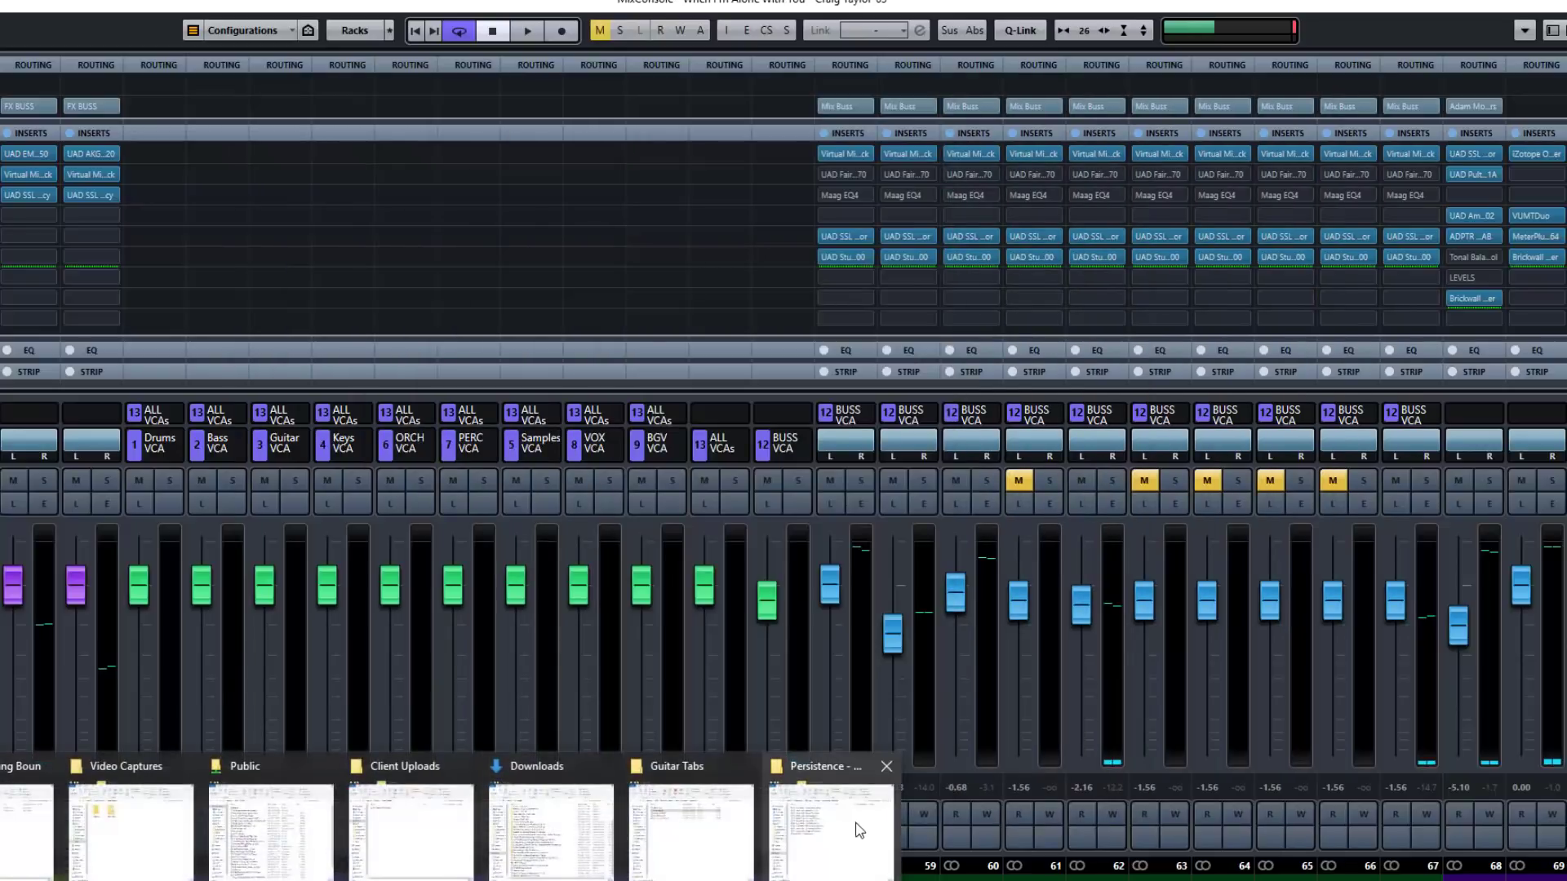
{"action": "left_click", "coordinate": [857, 832]}
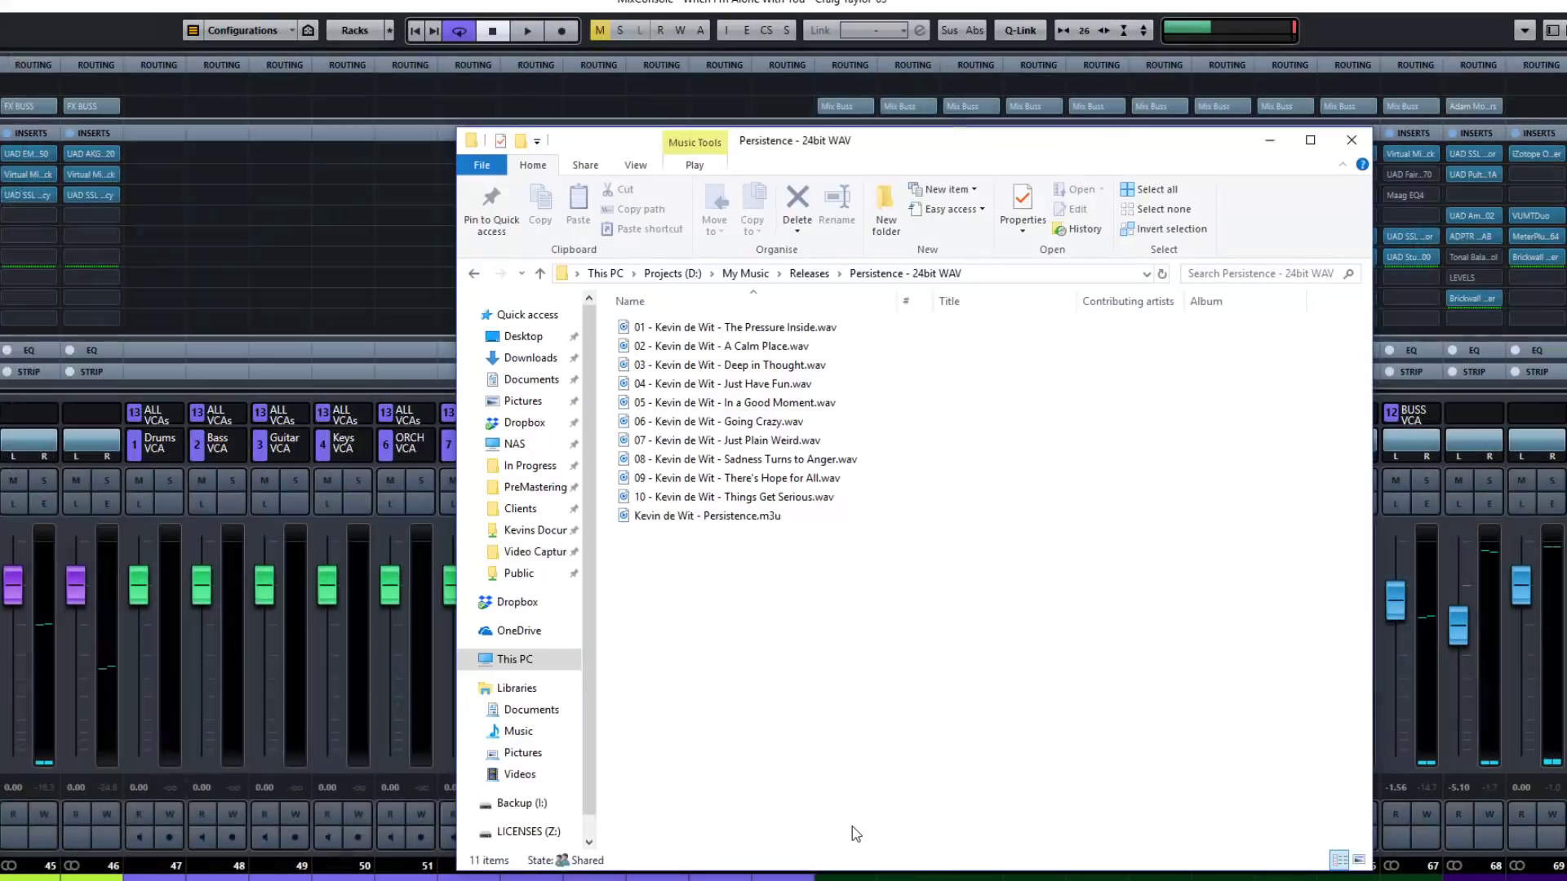
{"action": "left_click", "coordinate": [779, 327]}
{"action": "left_click", "coordinate": [775, 497], "text": "shift"}
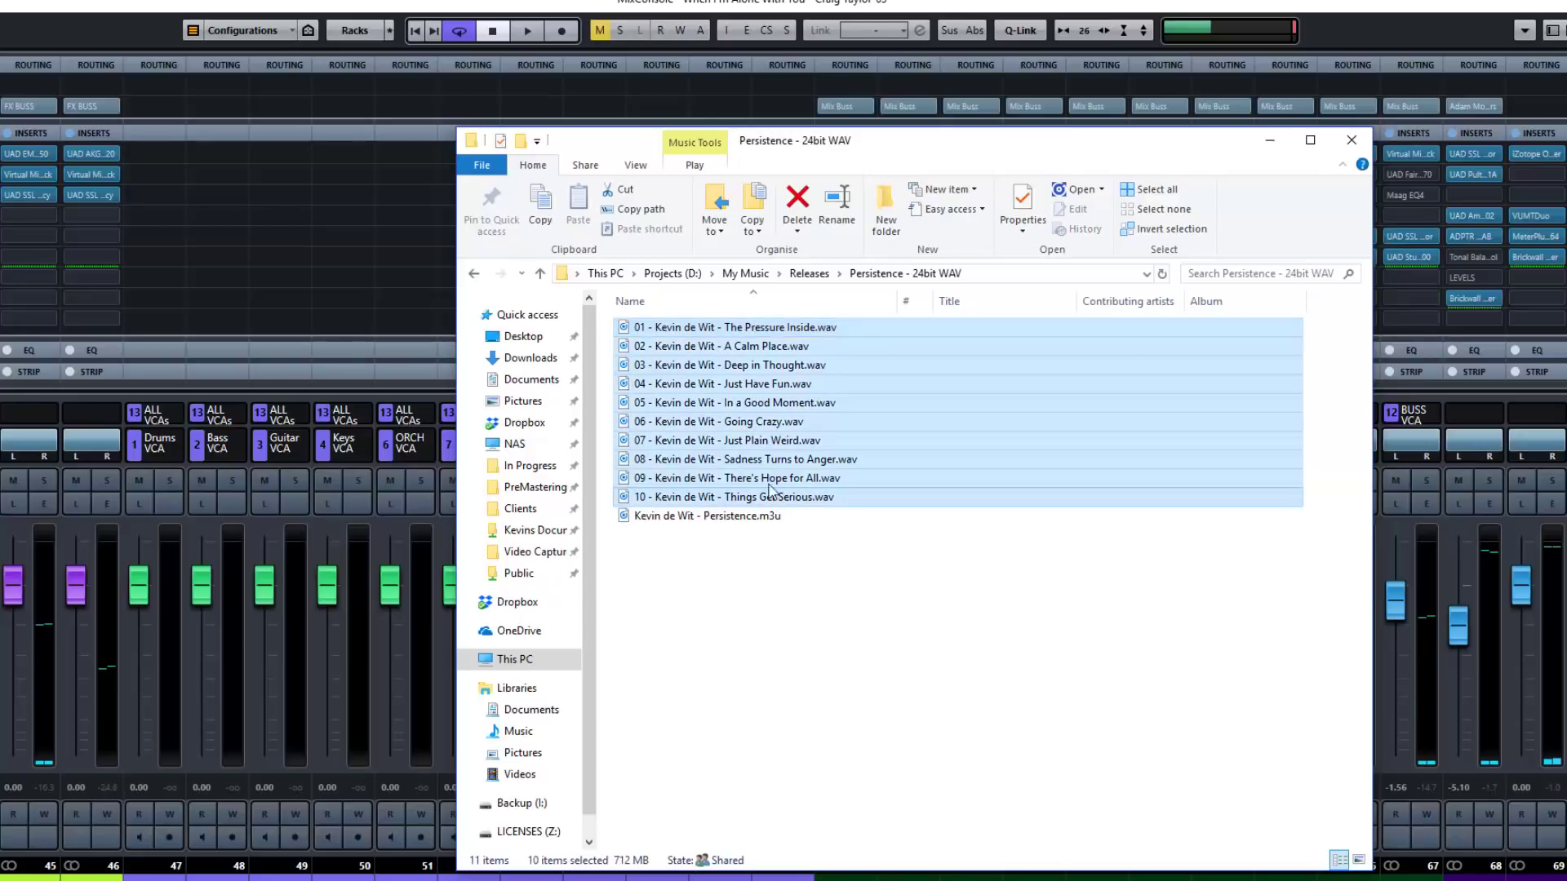
Move the File Explorer window aside and load the ten selected WAV files into MetricAB's playback area.
{"action": "left_click_drag", "start_coordinate": [787, 148], "coordinate": [1239, 120]}
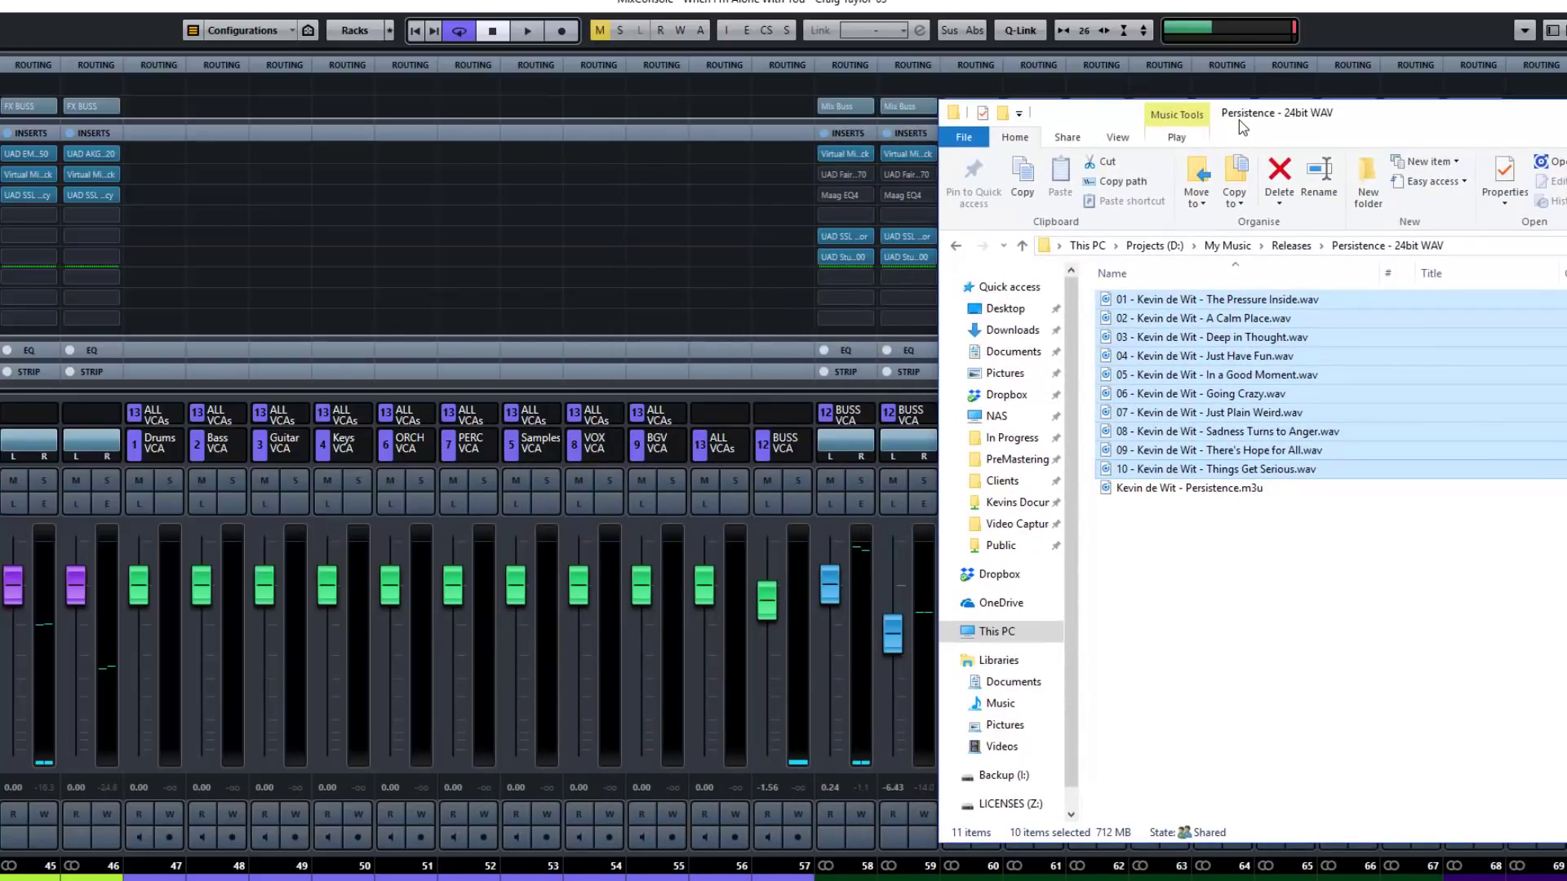
{"action": "left_click_drag", "start_coordinate": [1239, 120], "coordinate": [1029, 0]}
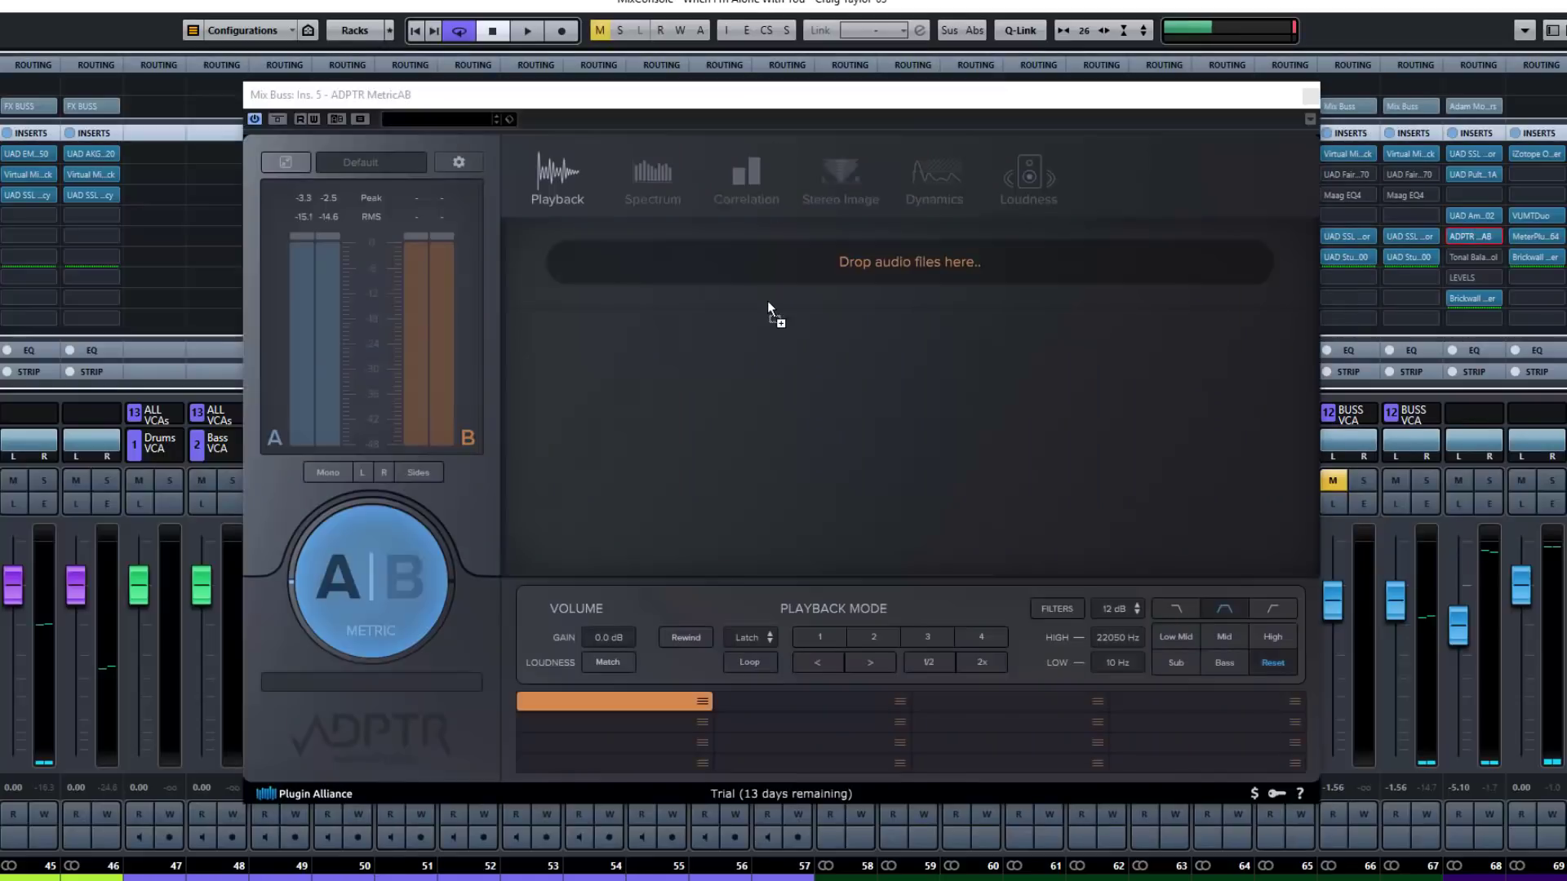
{"action": "left_click_drag", "start_coordinate": [767, 300], "coordinate": [794, 445]}
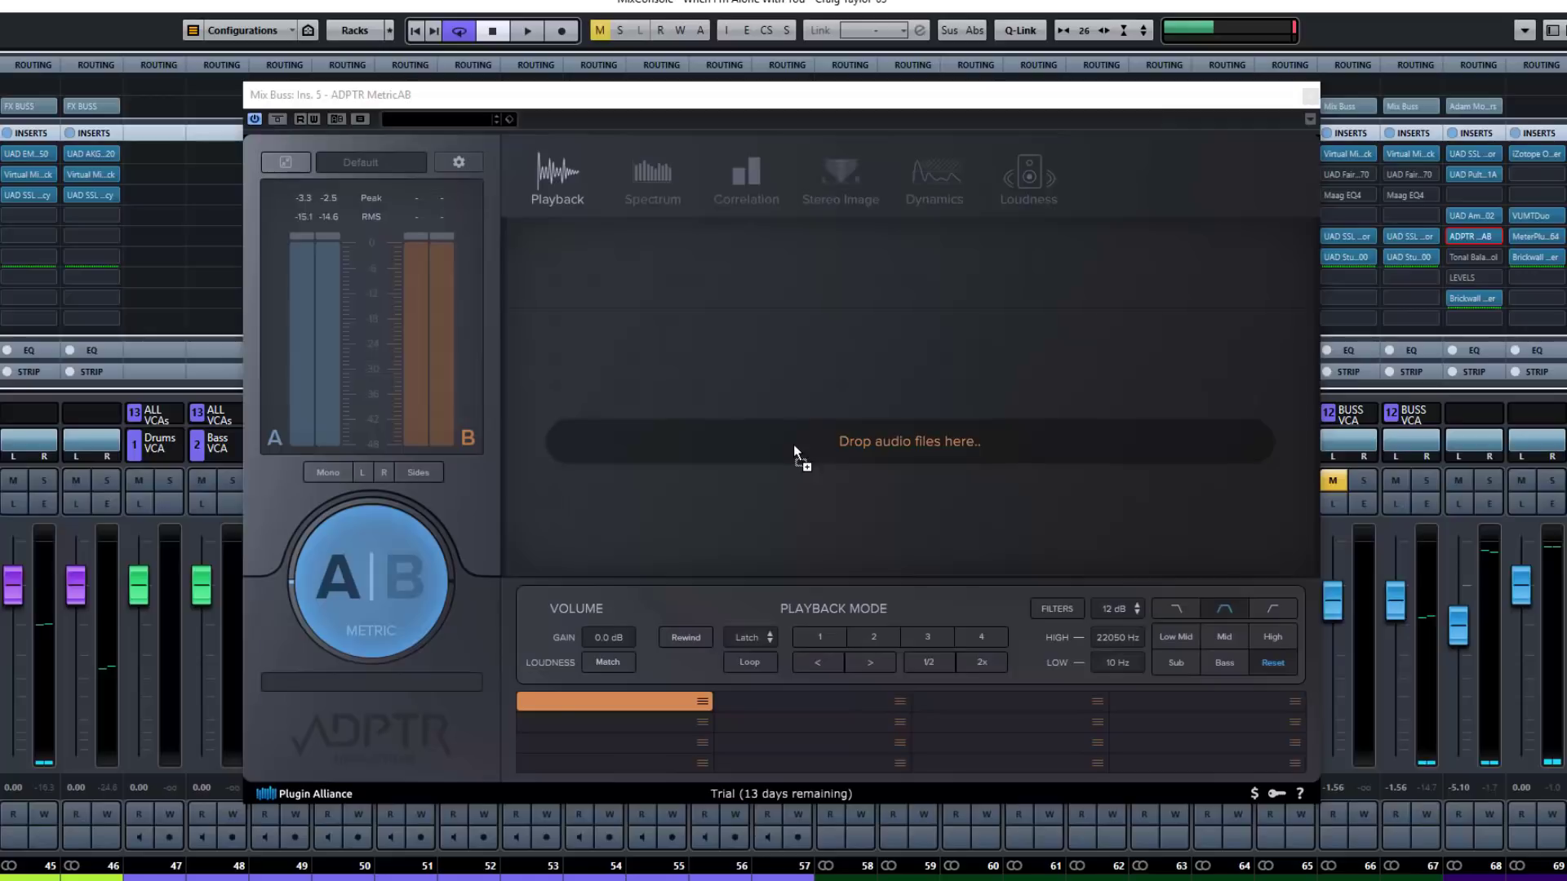
{"action": "left_click_drag", "start_coordinate": [795, 444], "coordinate": [795, 444]}
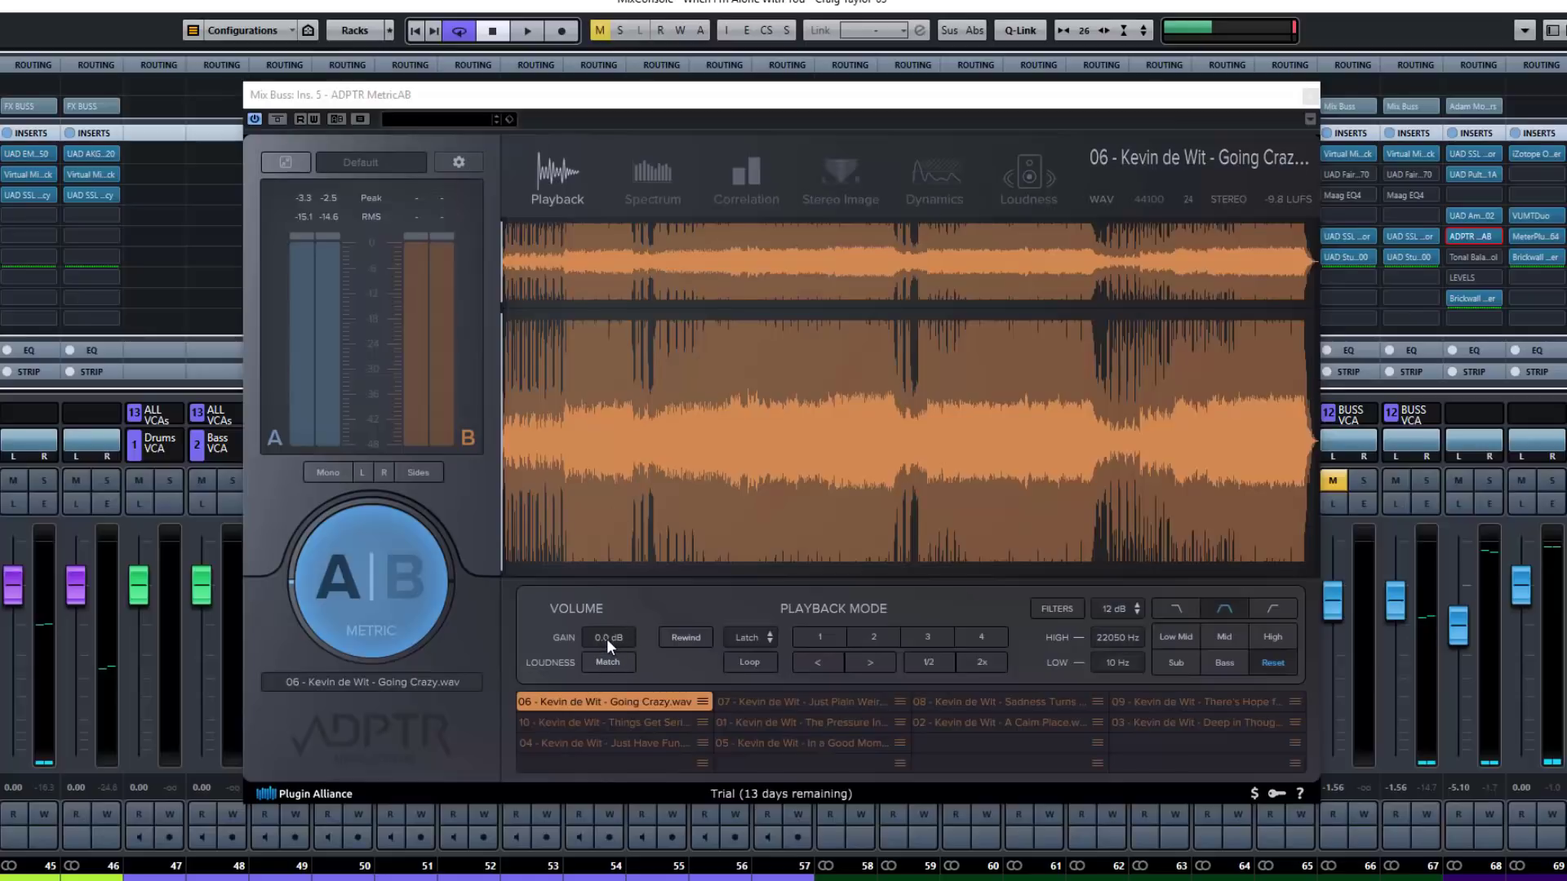
Loudness-match the Going Crazy reference to the mix and compare its gain with Things Get Serious and Just Have Fun.
{"action": "left_click", "coordinate": [611, 660]}
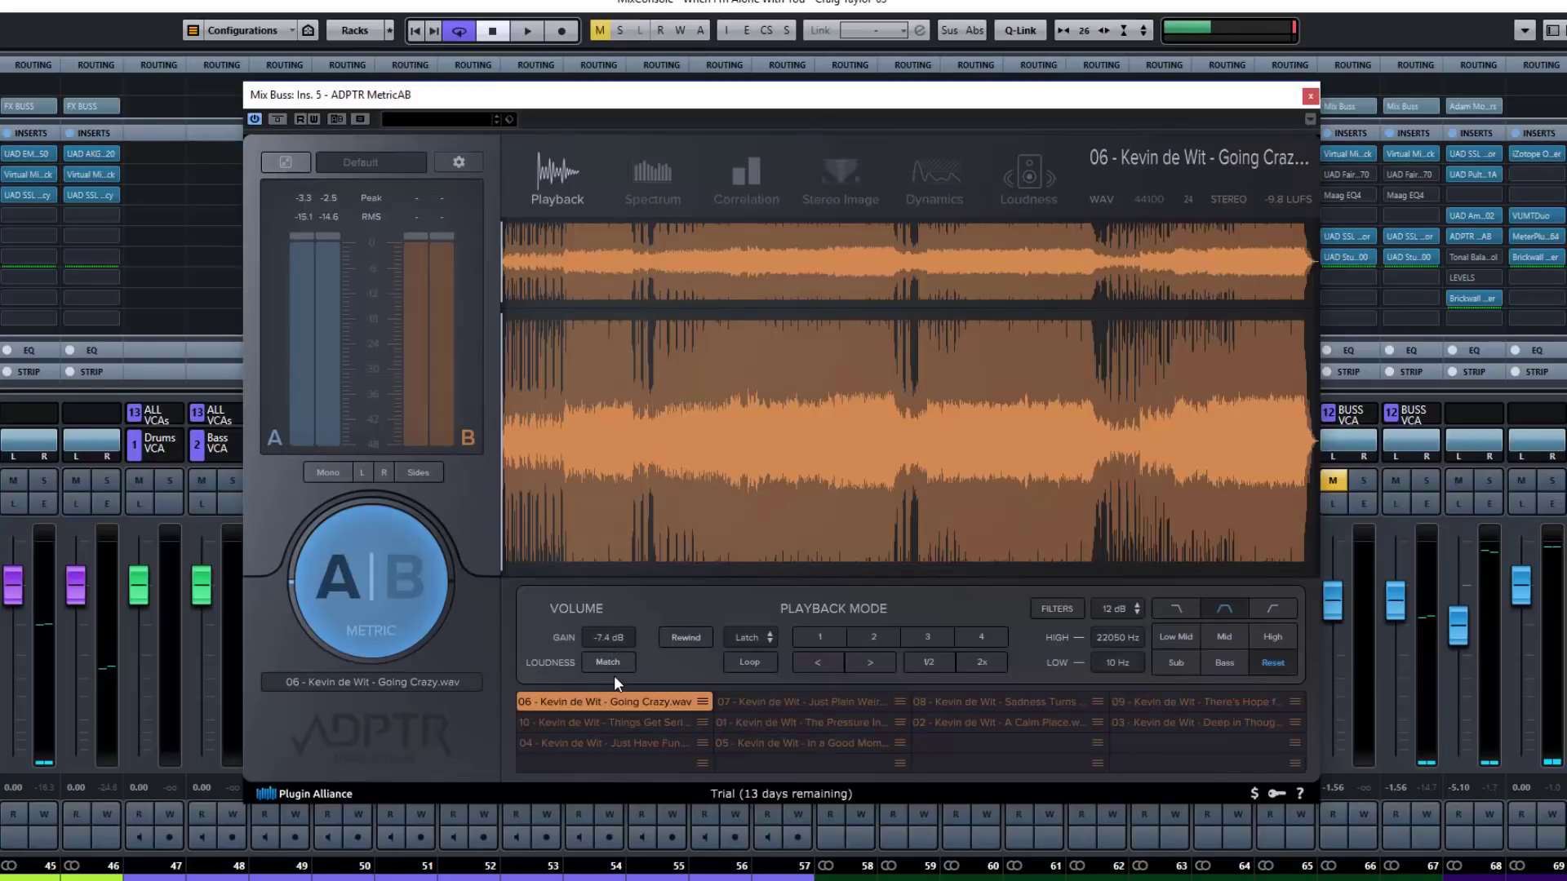
{"action": "left_click", "coordinate": [629, 721]}
{"action": "left_click", "coordinate": [633, 703]}
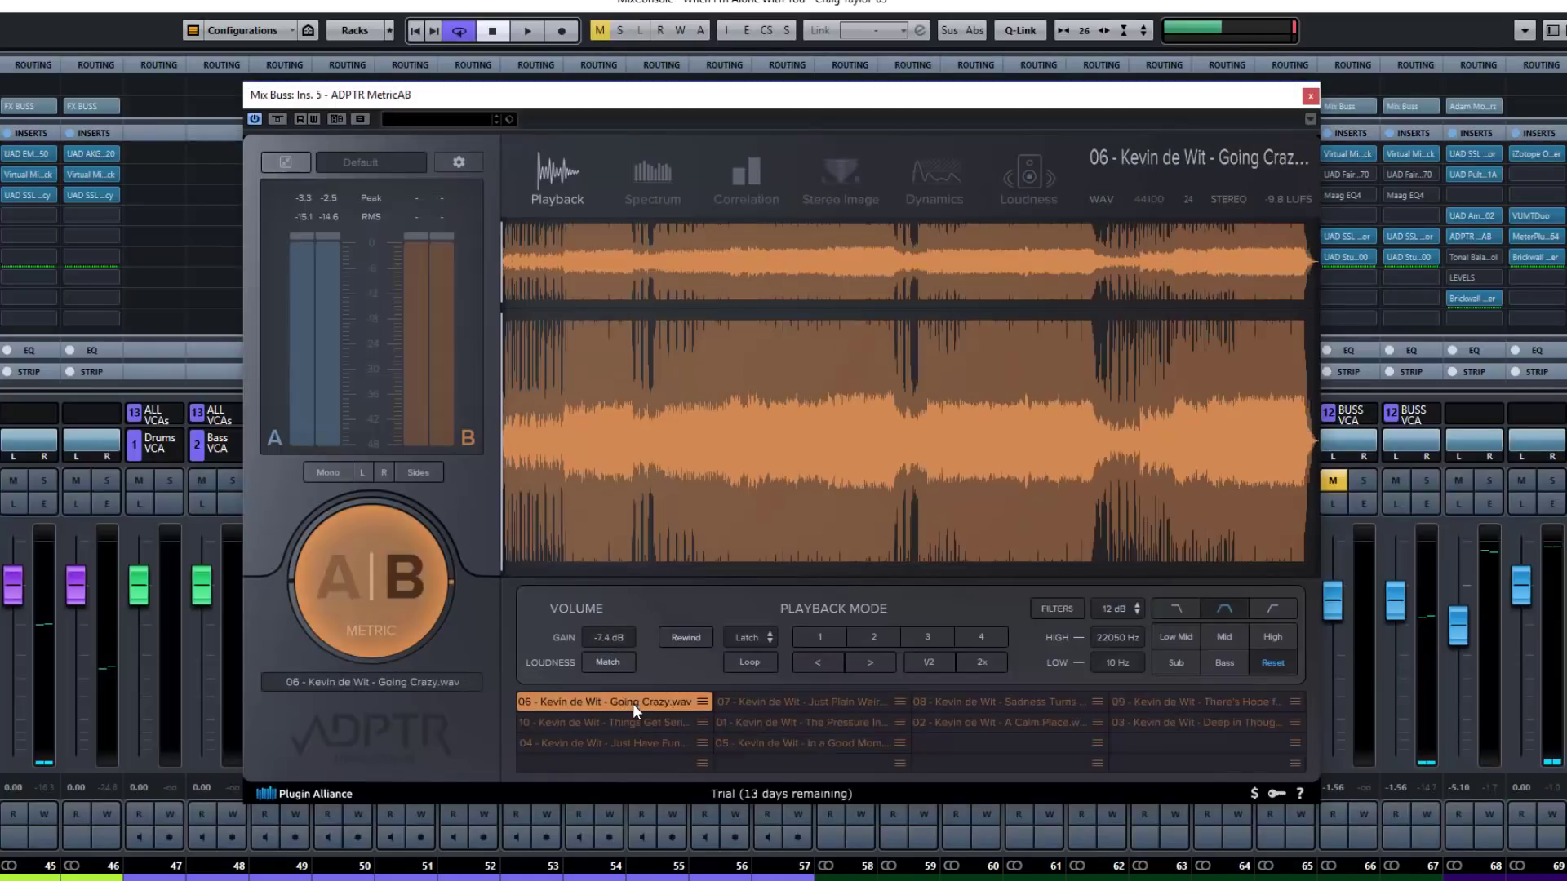
{"action": "left_click", "coordinate": [634, 722]}
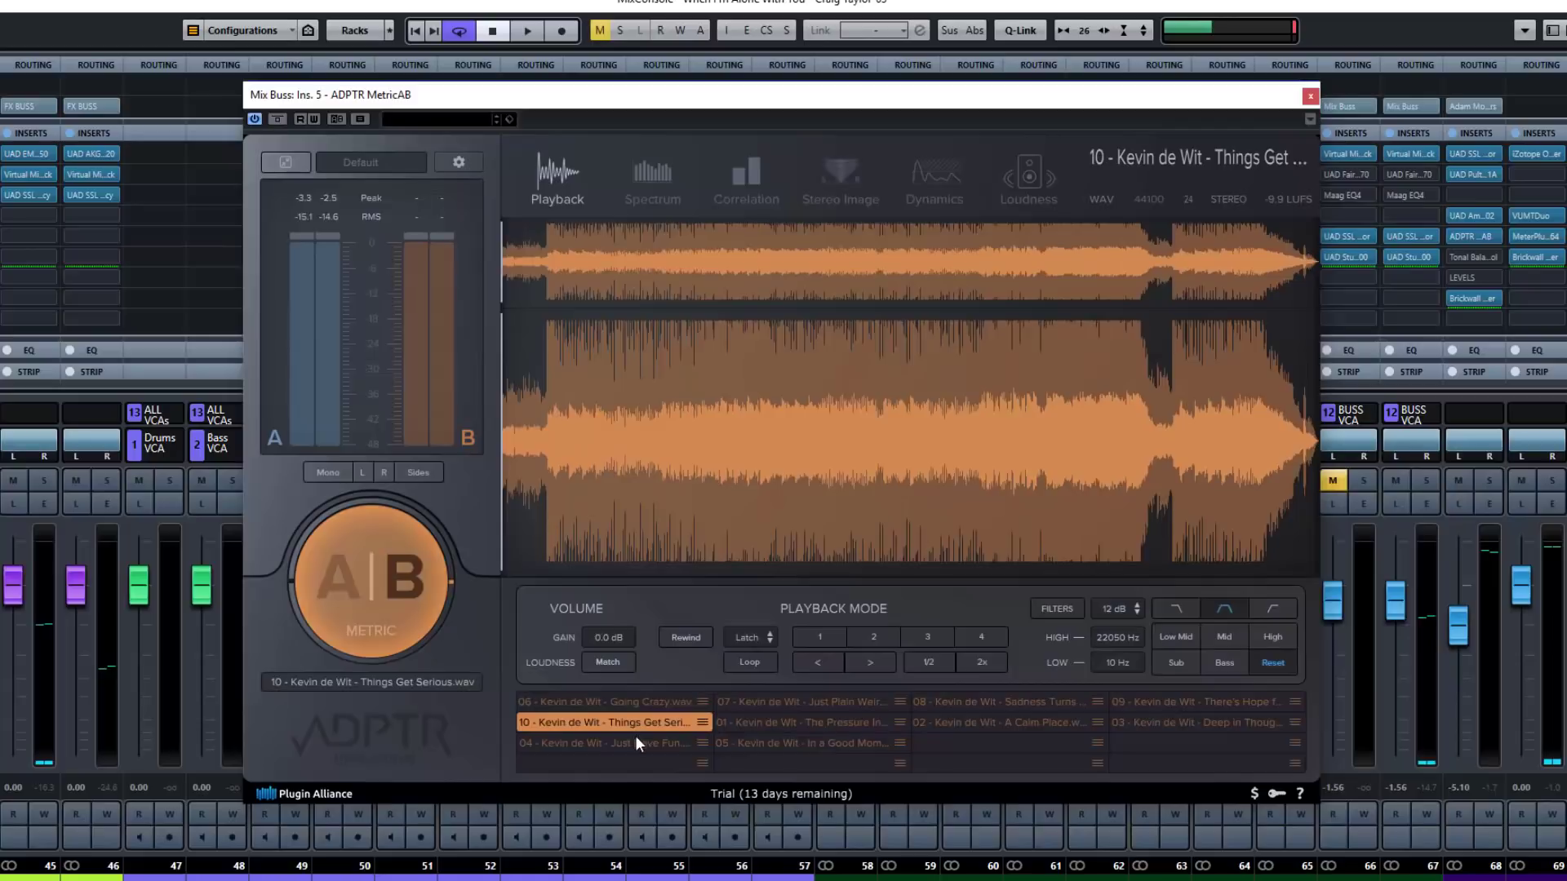
{"action": "left_click", "coordinate": [635, 739]}
{"action": "left_click", "coordinate": [633, 721]}
{"action": "left_click", "coordinate": [633, 703]}
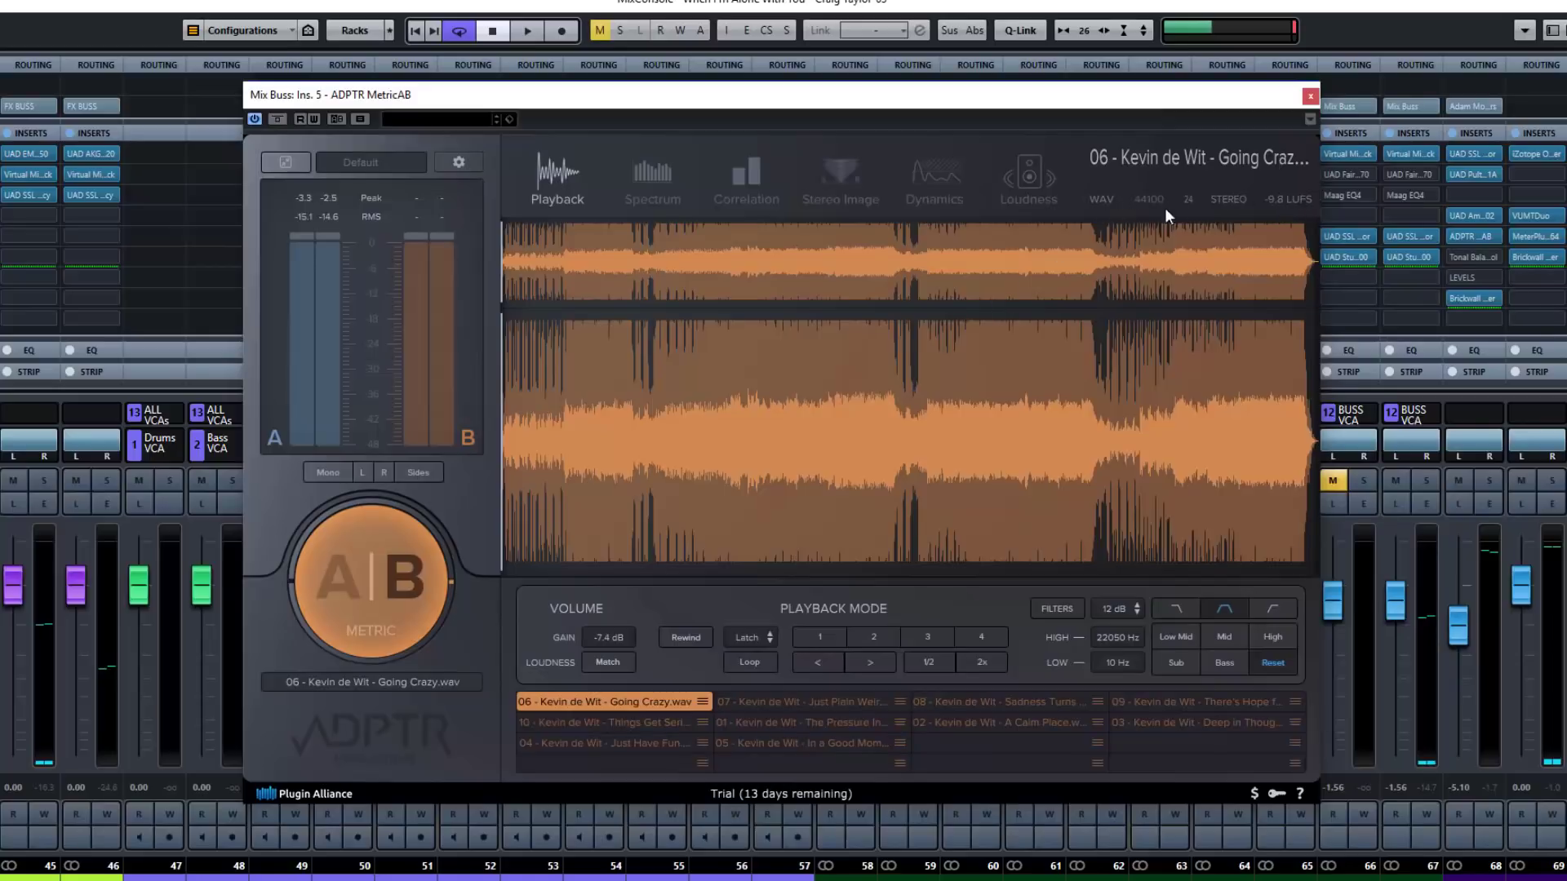
Go through the remaining reference tracks from Things Get Serious to Deep in Thought and compare their LUFS loudness readings.
{"action": "left_click", "coordinate": [584, 722]}
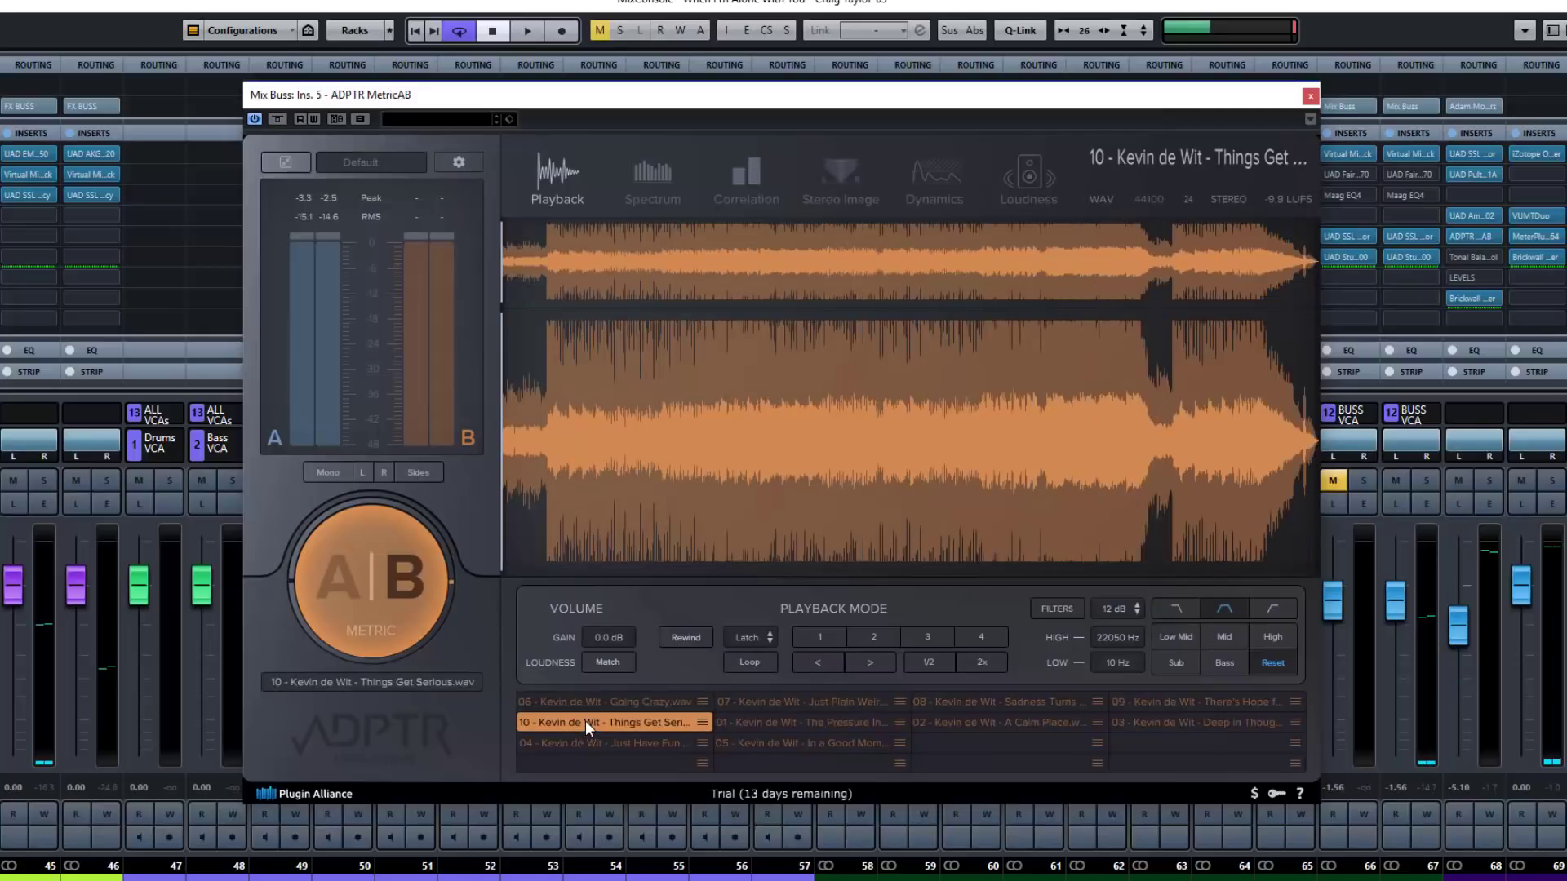
{"action": "left_click", "coordinate": [651, 742]}
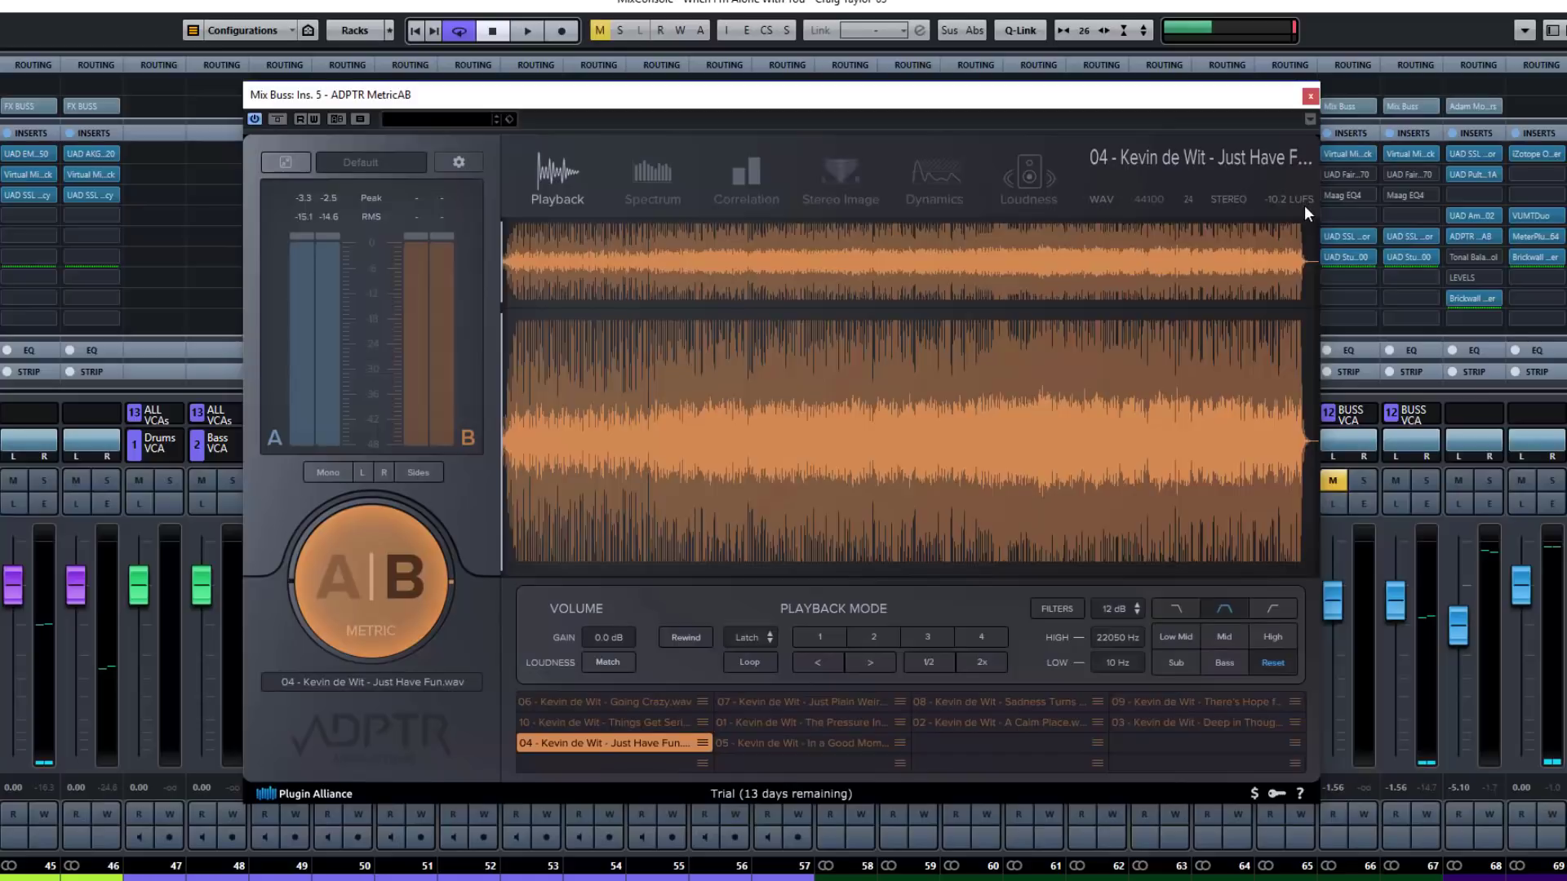
{"action": "left_click", "coordinate": [824, 703]}
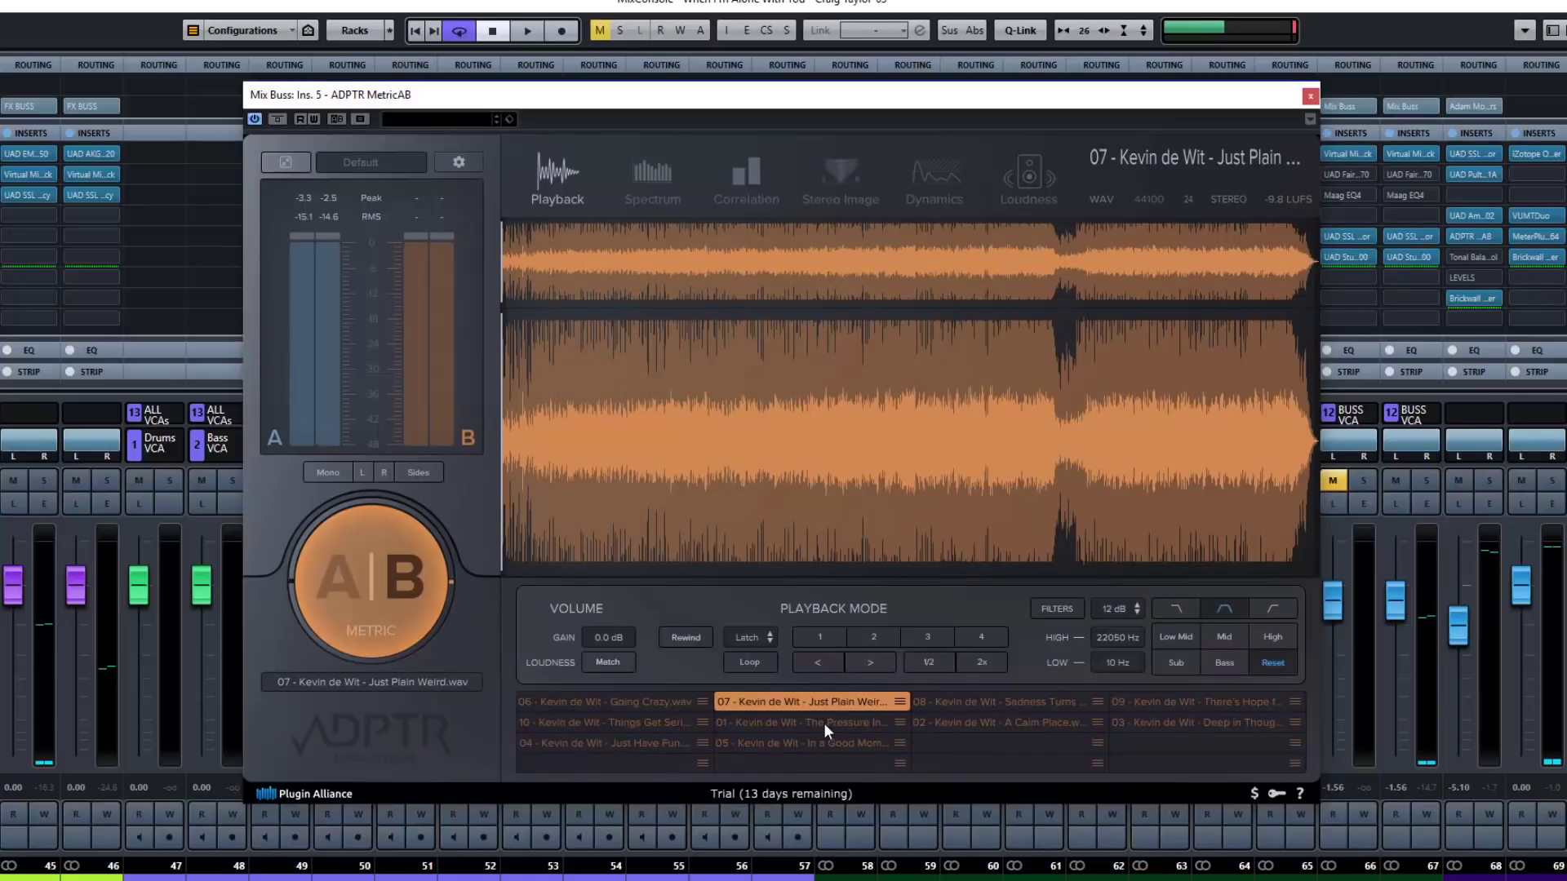
{"action": "left_click", "coordinate": [824, 723]}
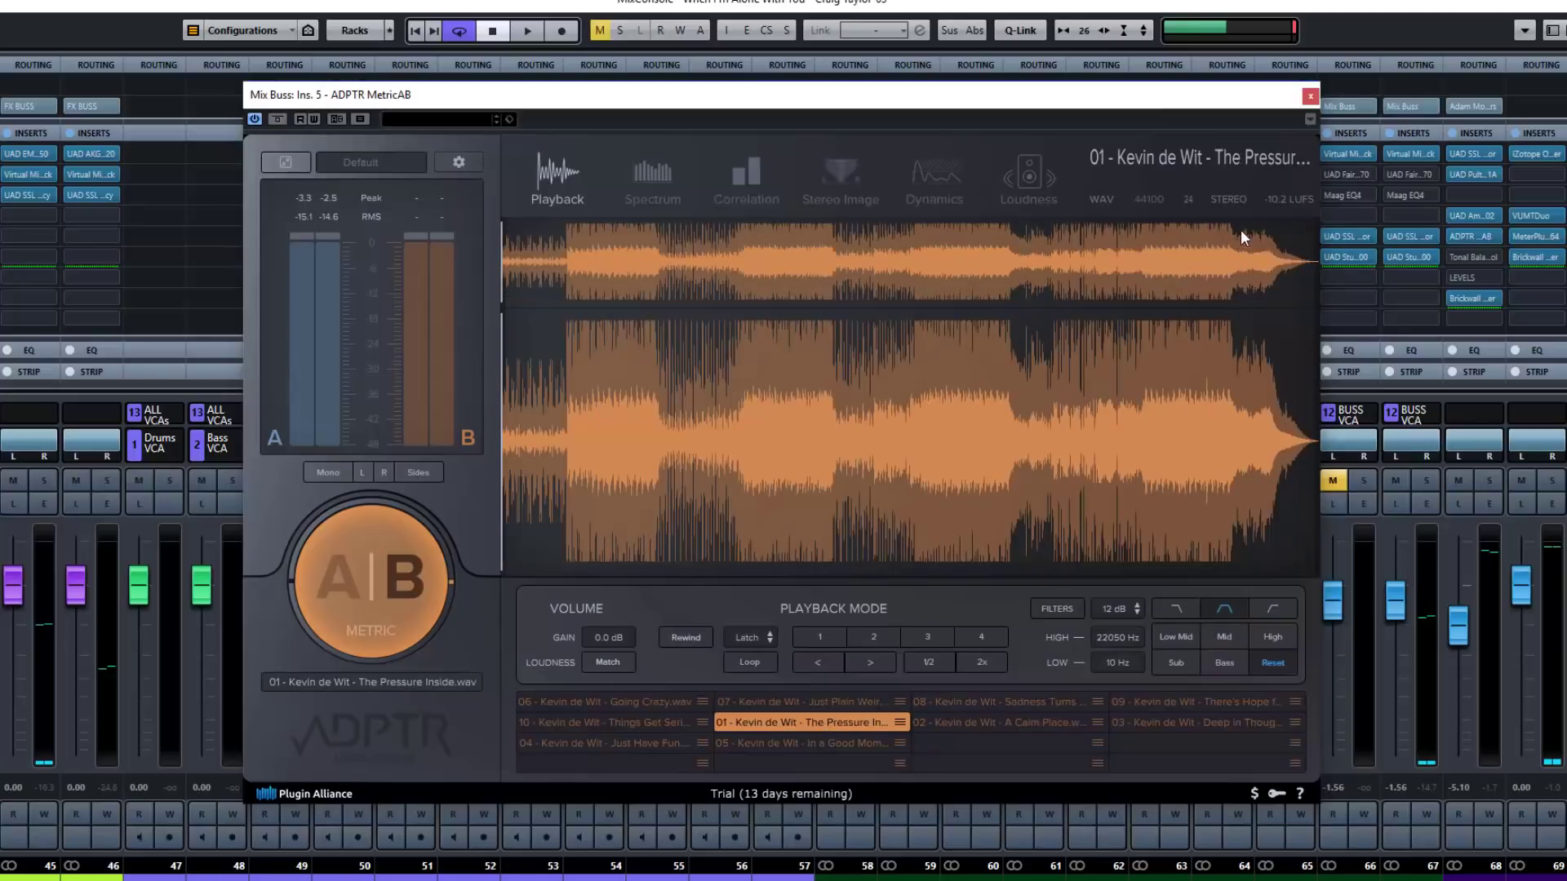
{"action": "left_click", "coordinate": [831, 743]}
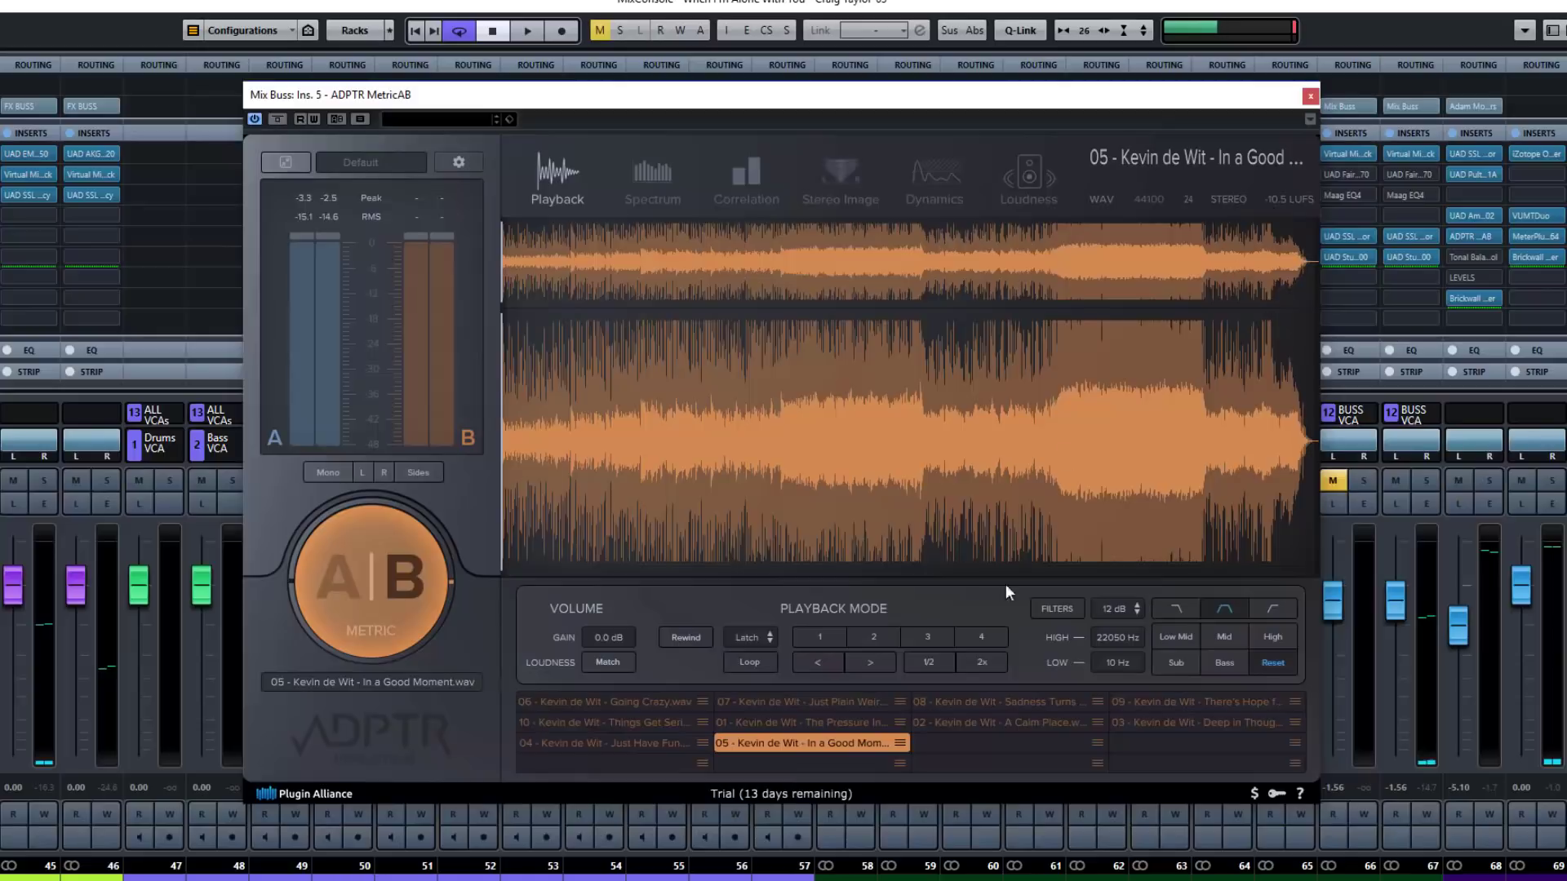
{"action": "left_click", "coordinate": [957, 702]}
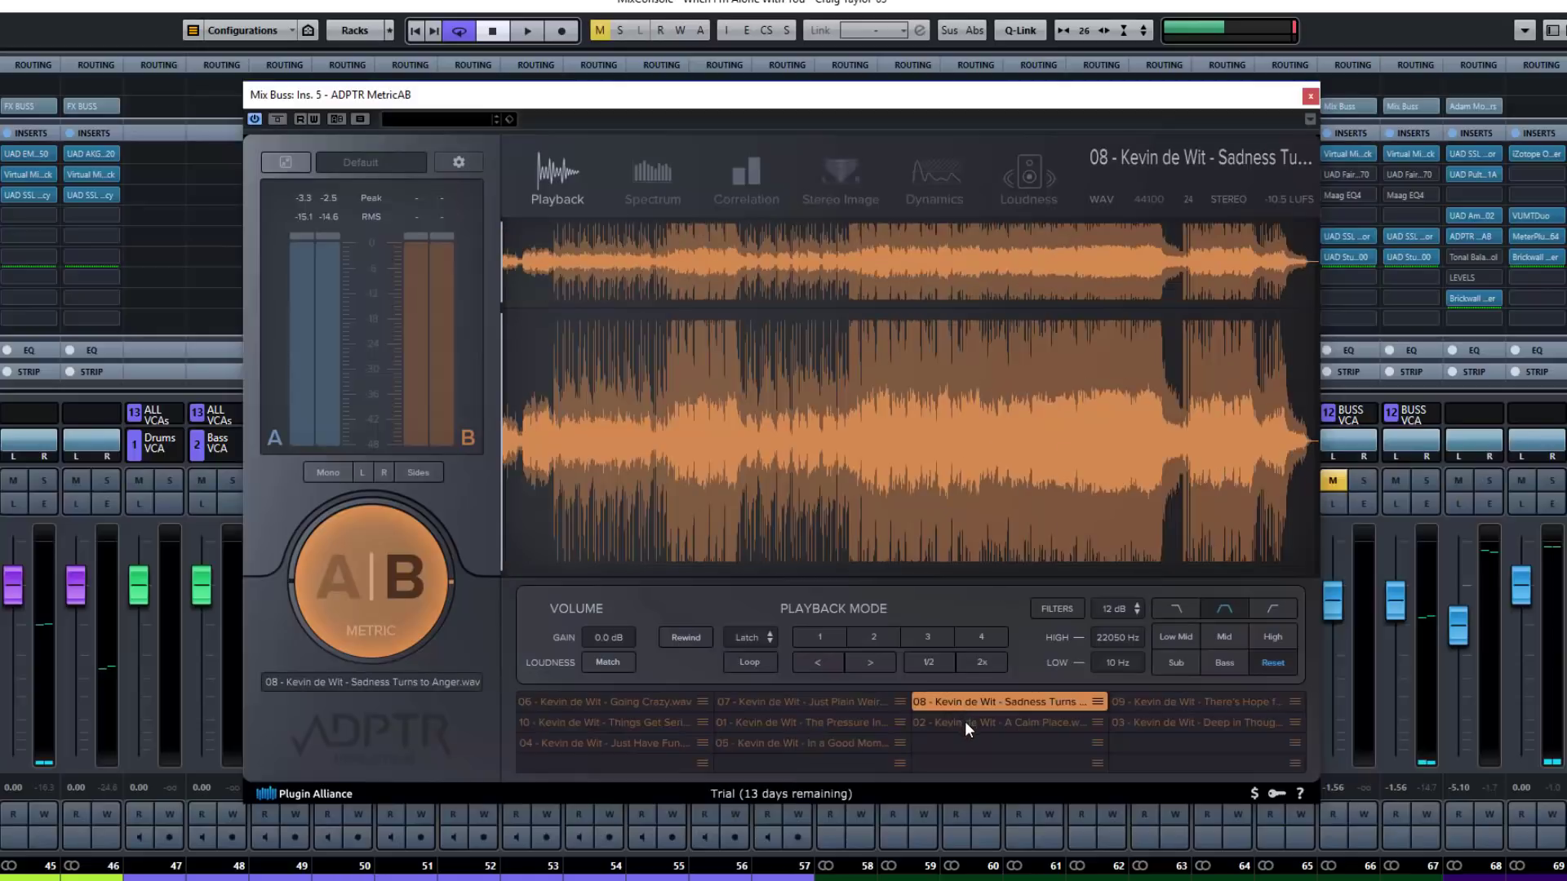
{"action": "left_click", "coordinate": [967, 722]}
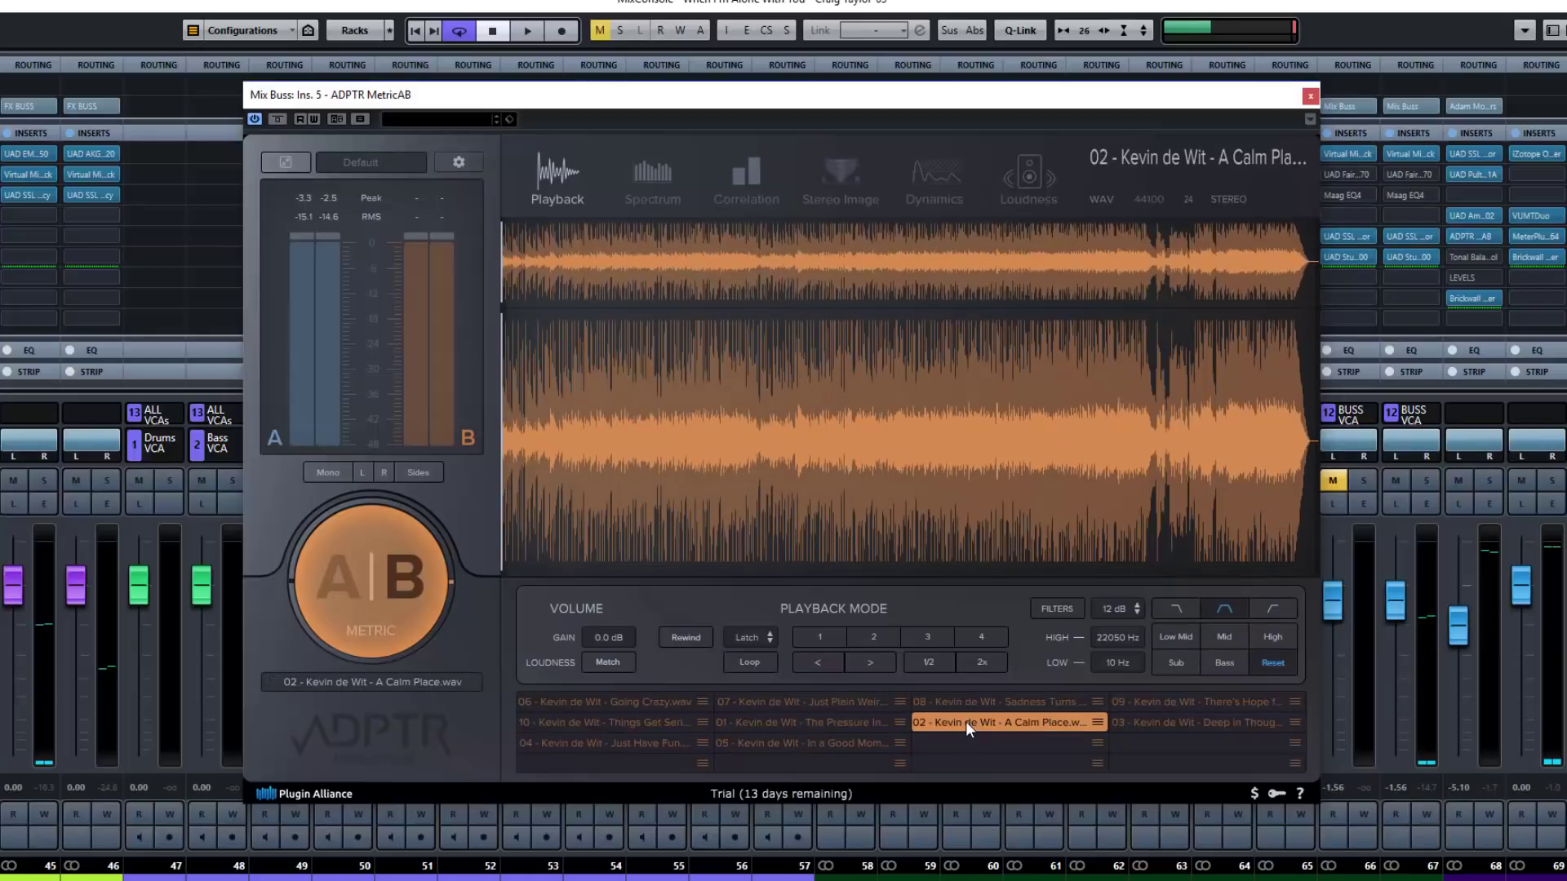
{"action": "left_click", "coordinate": [1172, 702]}
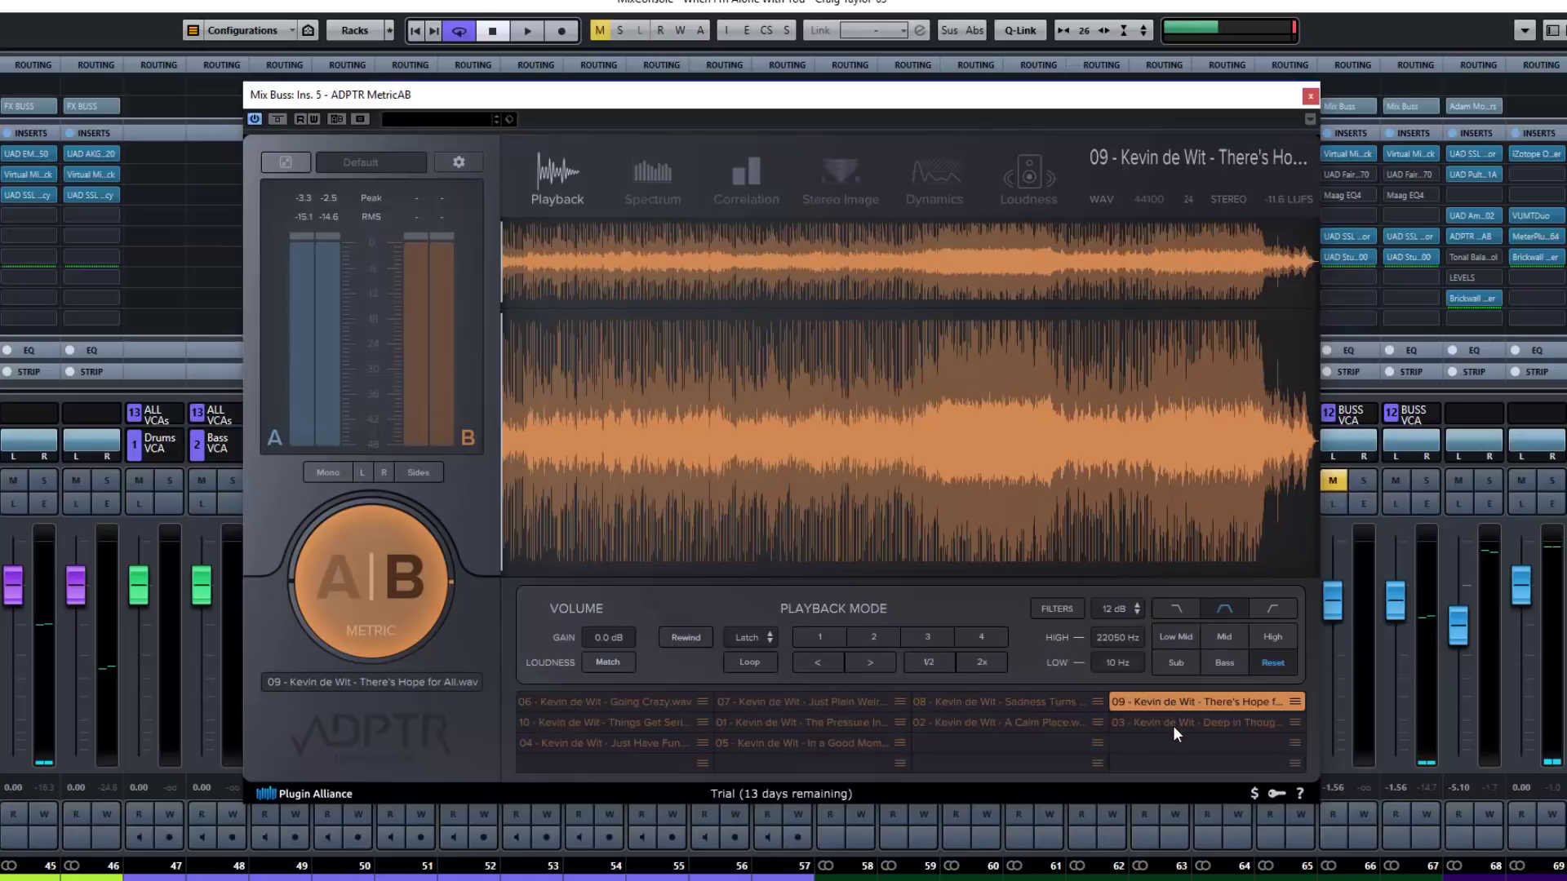
{"action": "left_click", "coordinate": [1173, 725]}
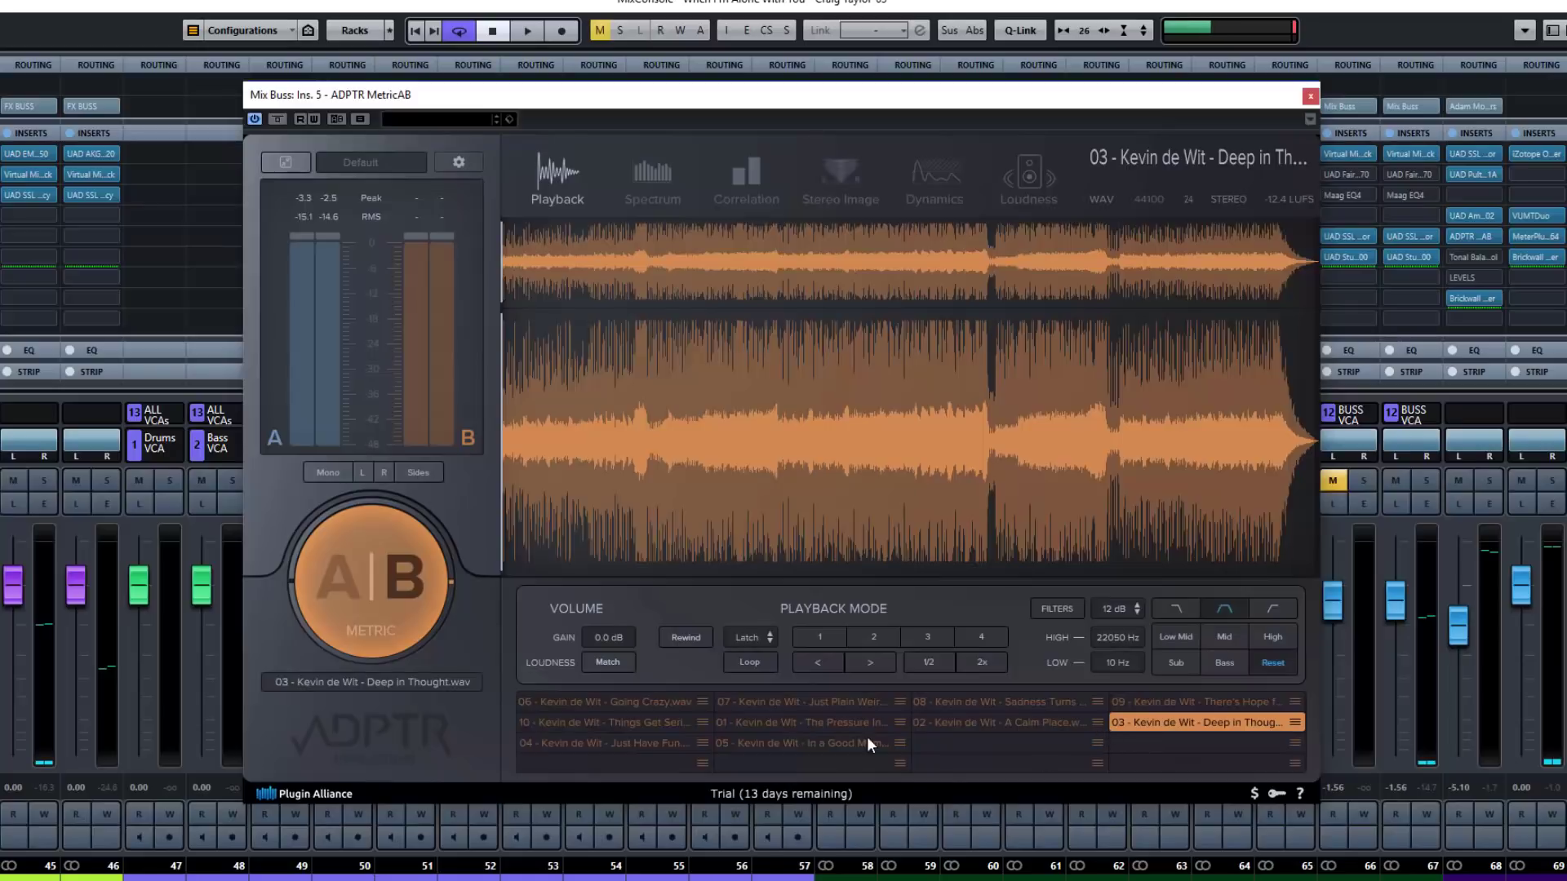
Remove the A Calm Place audio file from its reference slot and select the emptied slot.
{"action": "left_click", "coordinate": [1097, 722]}
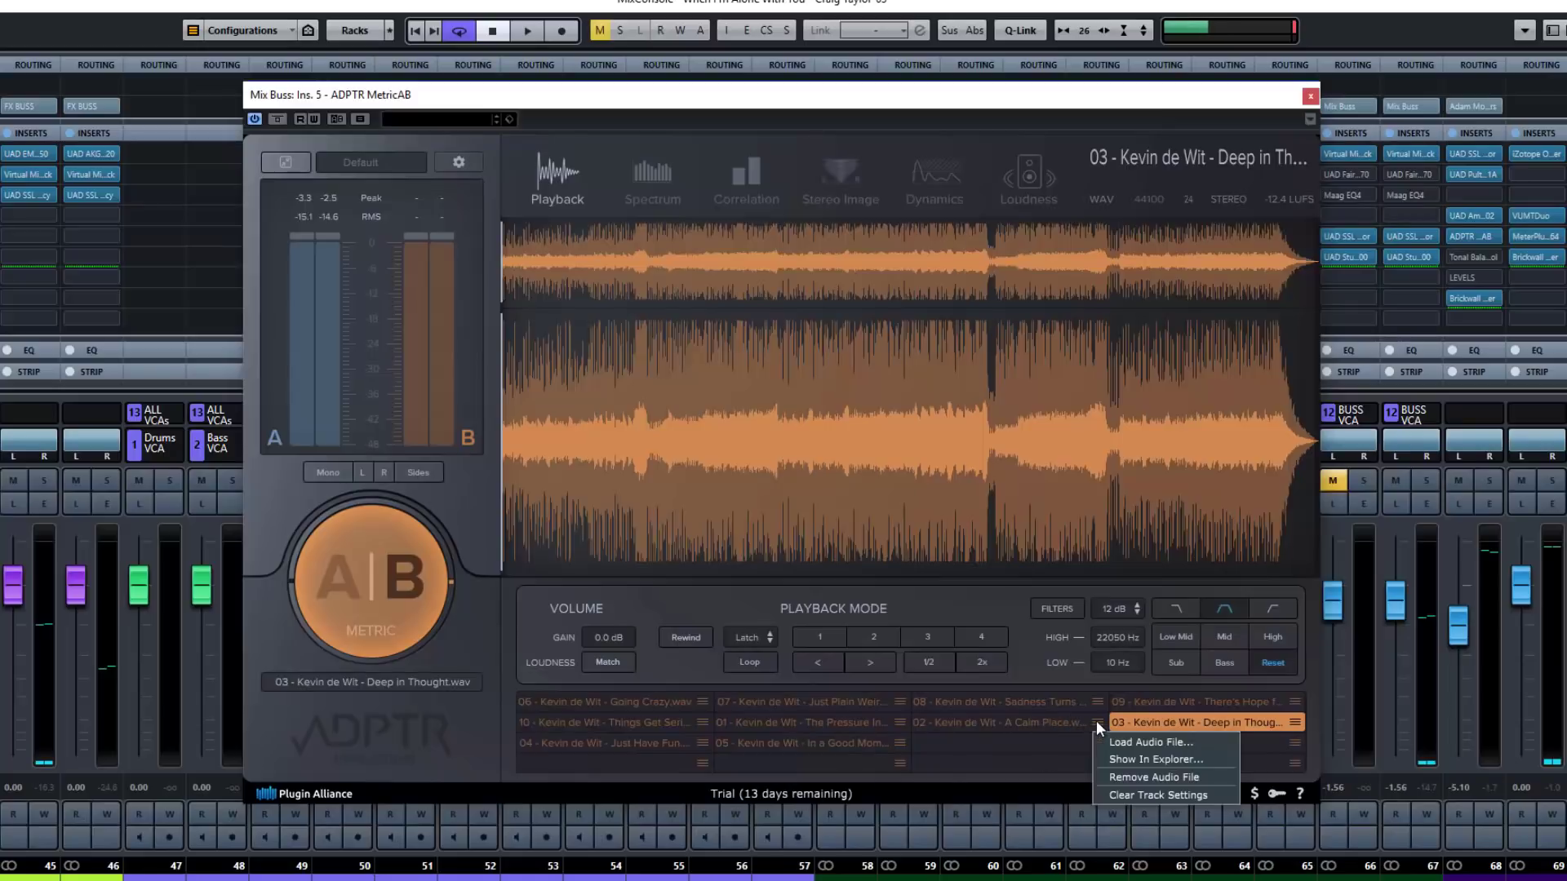
{"action": "left_click", "coordinate": [1159, 776]}
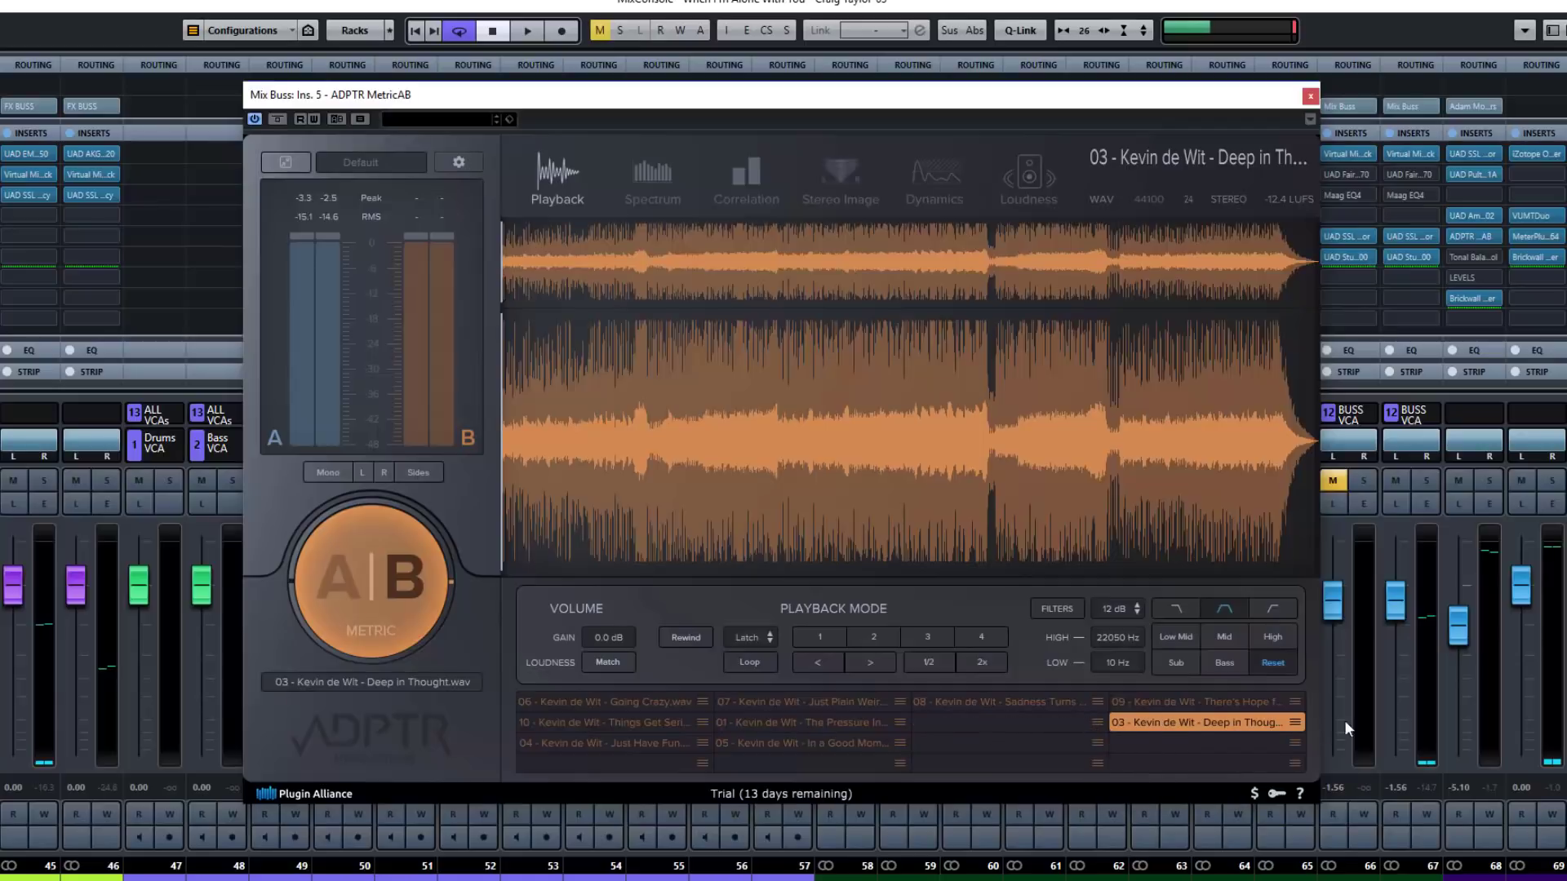
{"action": "left_click", "coordinate": [1295, 722]}
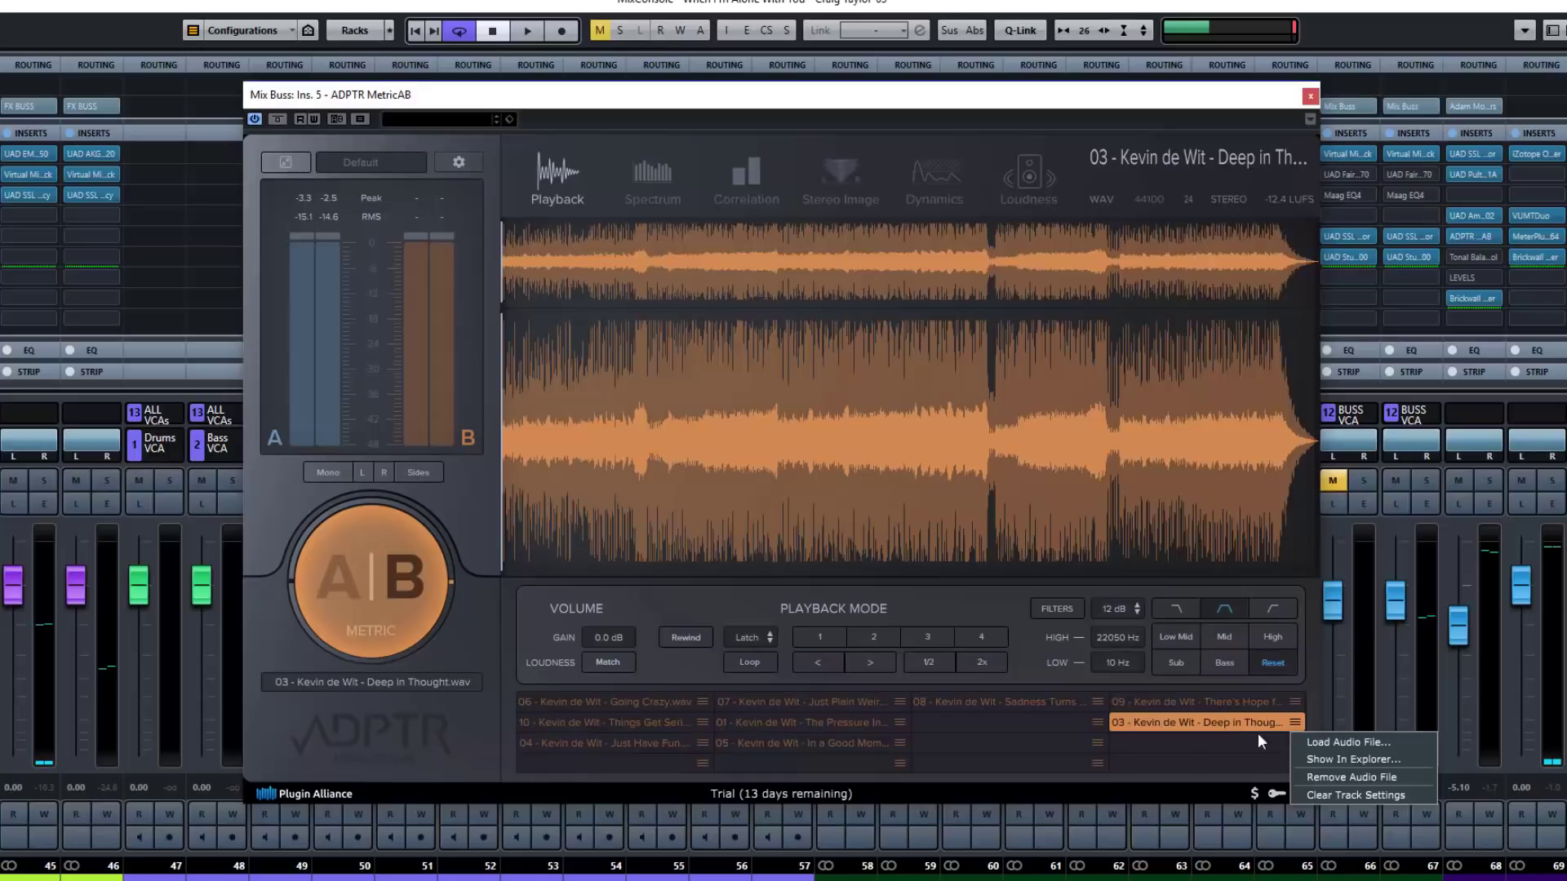
{"action": "left_click", "coordinate": [1069, 729]}
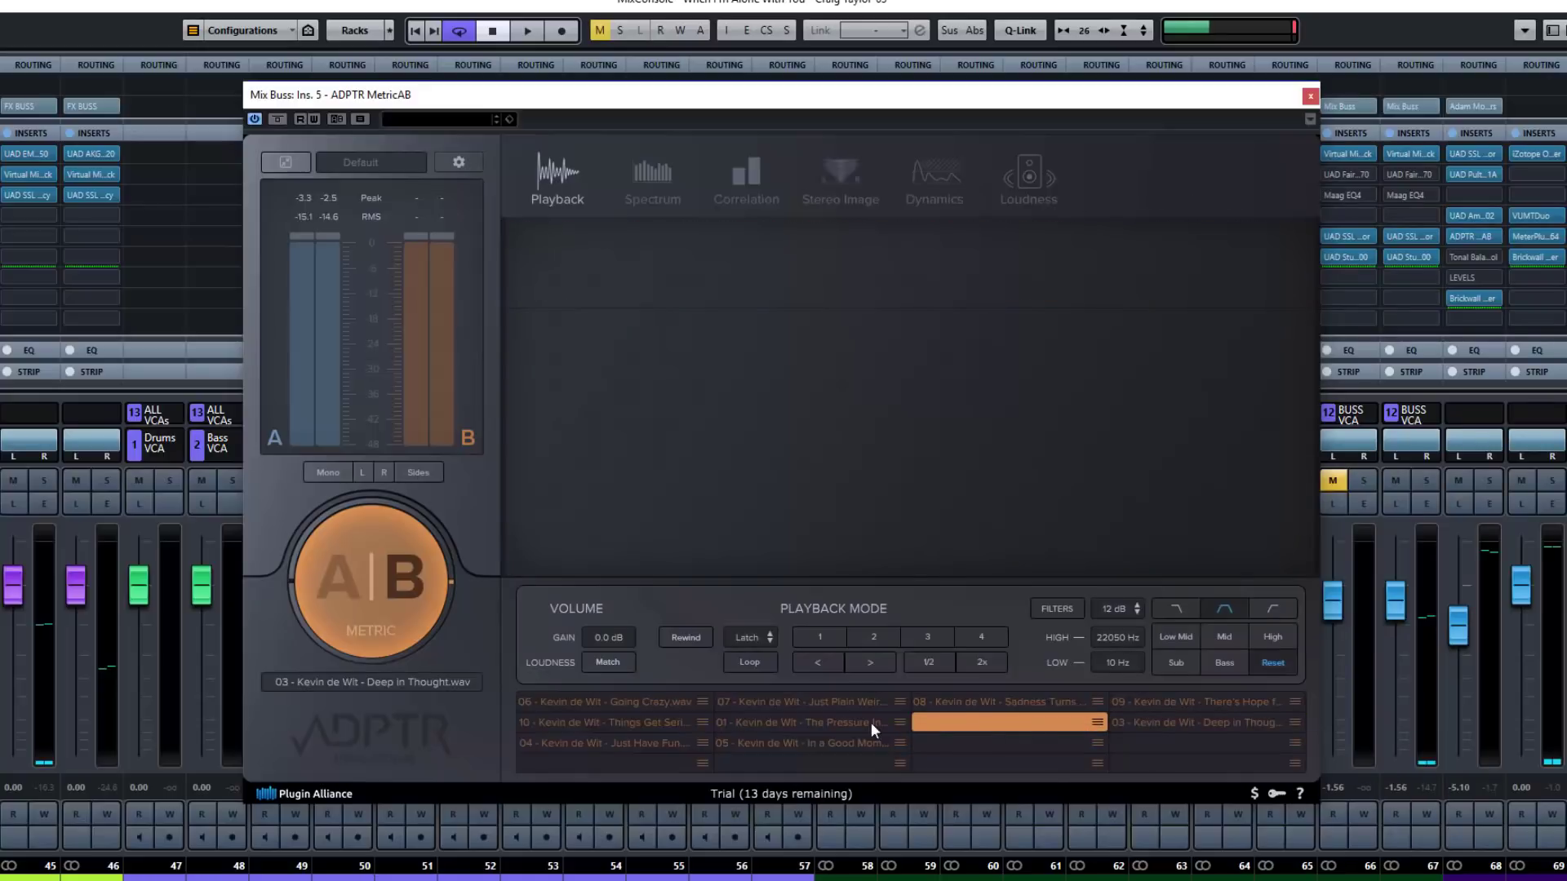
Select the Going Crazy reference, switch monitoring to the mix, and loudness-match the reference's opening during playback.
{"action": "left_click", "coordinate": [599, 707]}
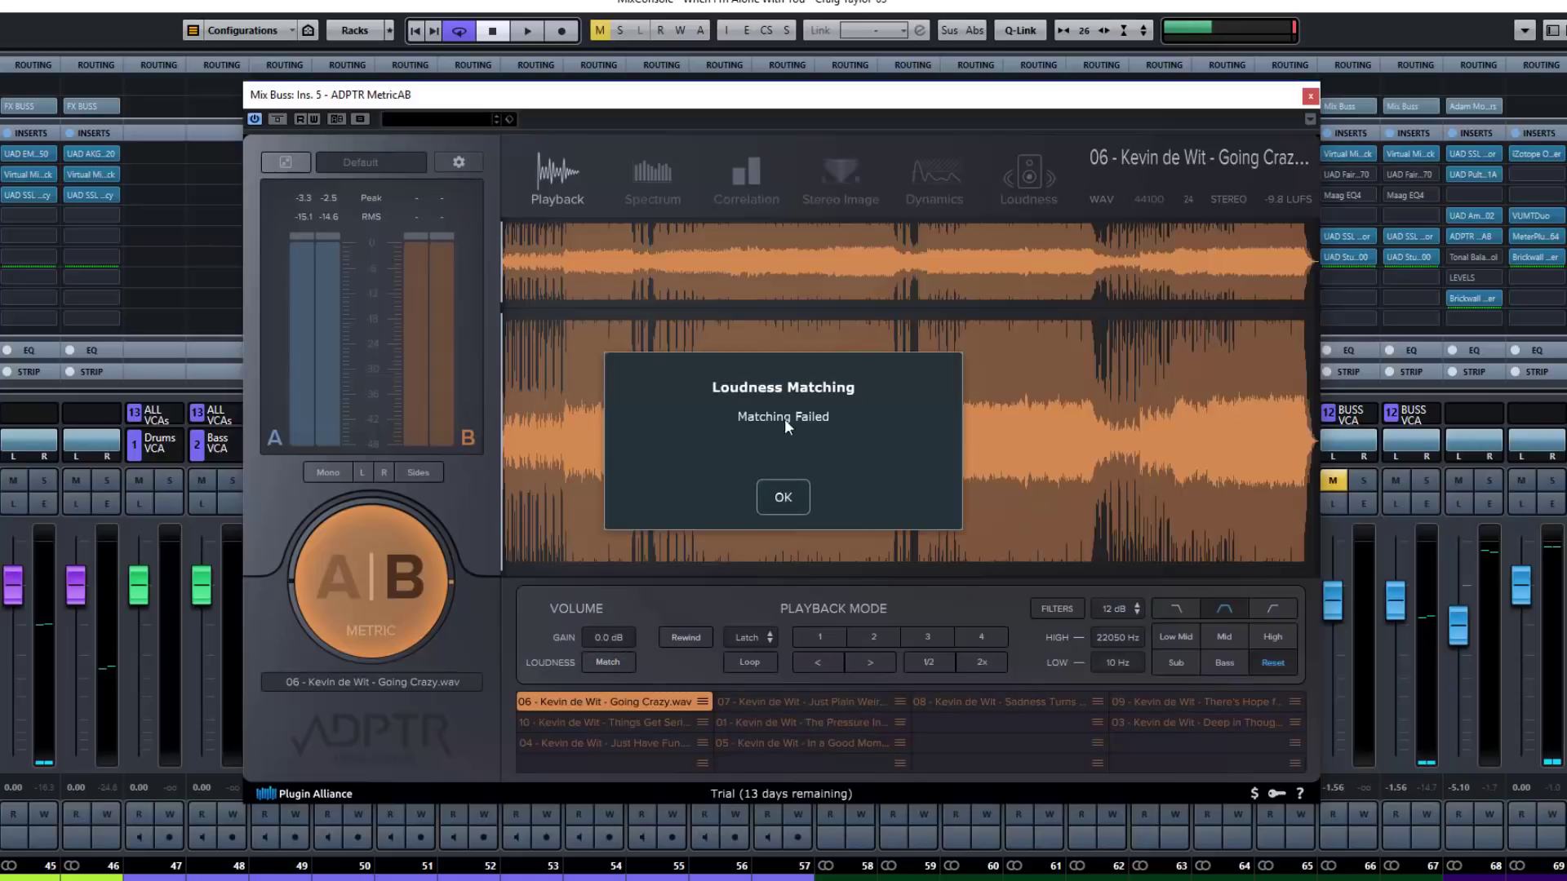
{"action": "left_click", "coordinate": [783, 498]}
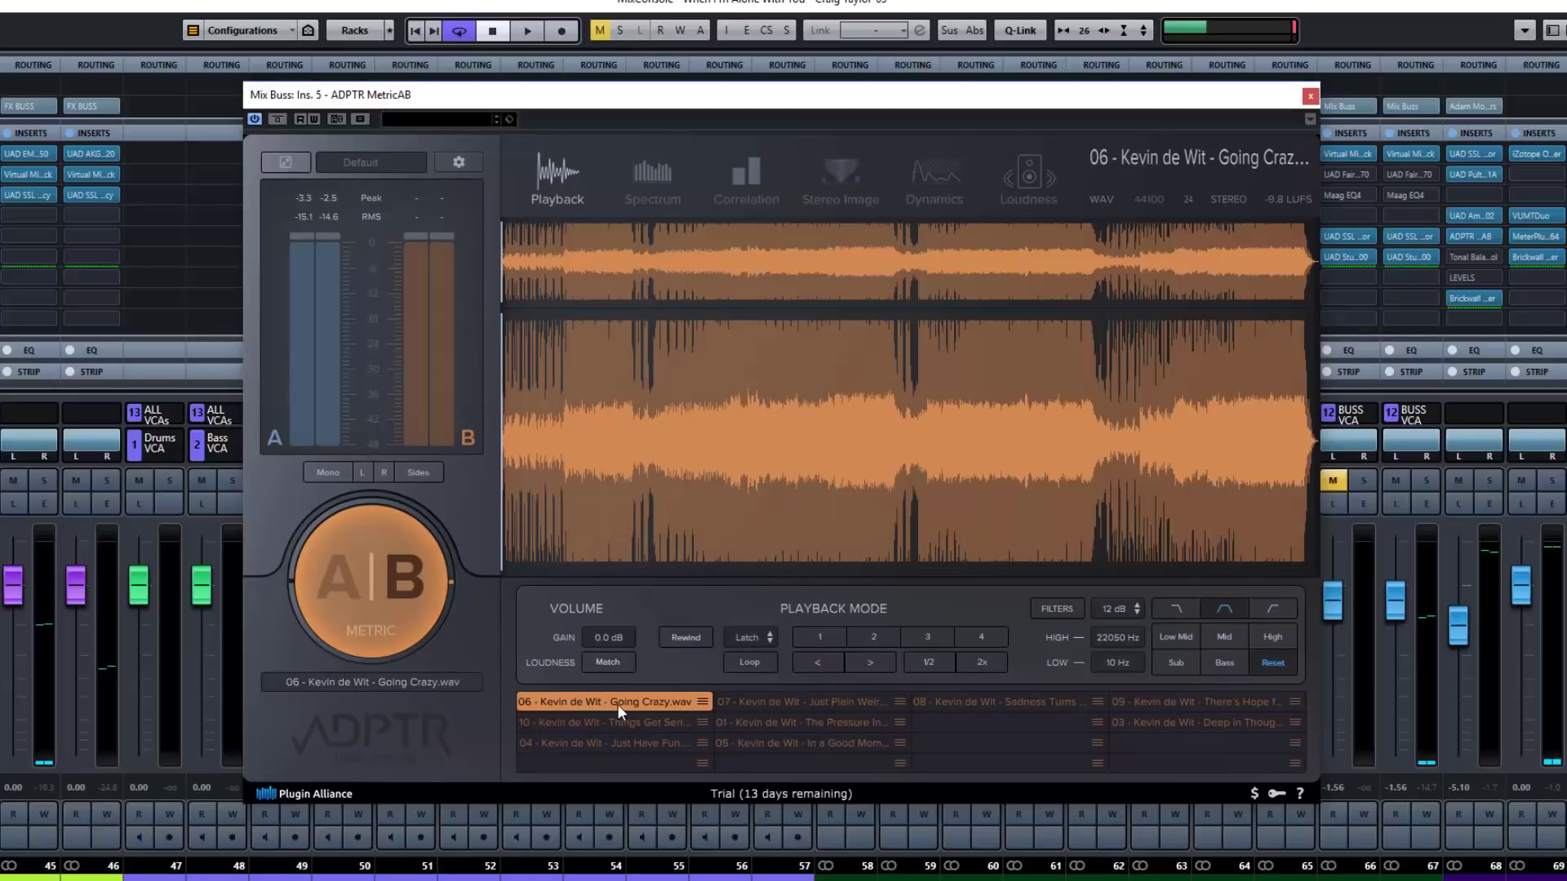
{"action": "left_click", "coordinate": [369, 606]}
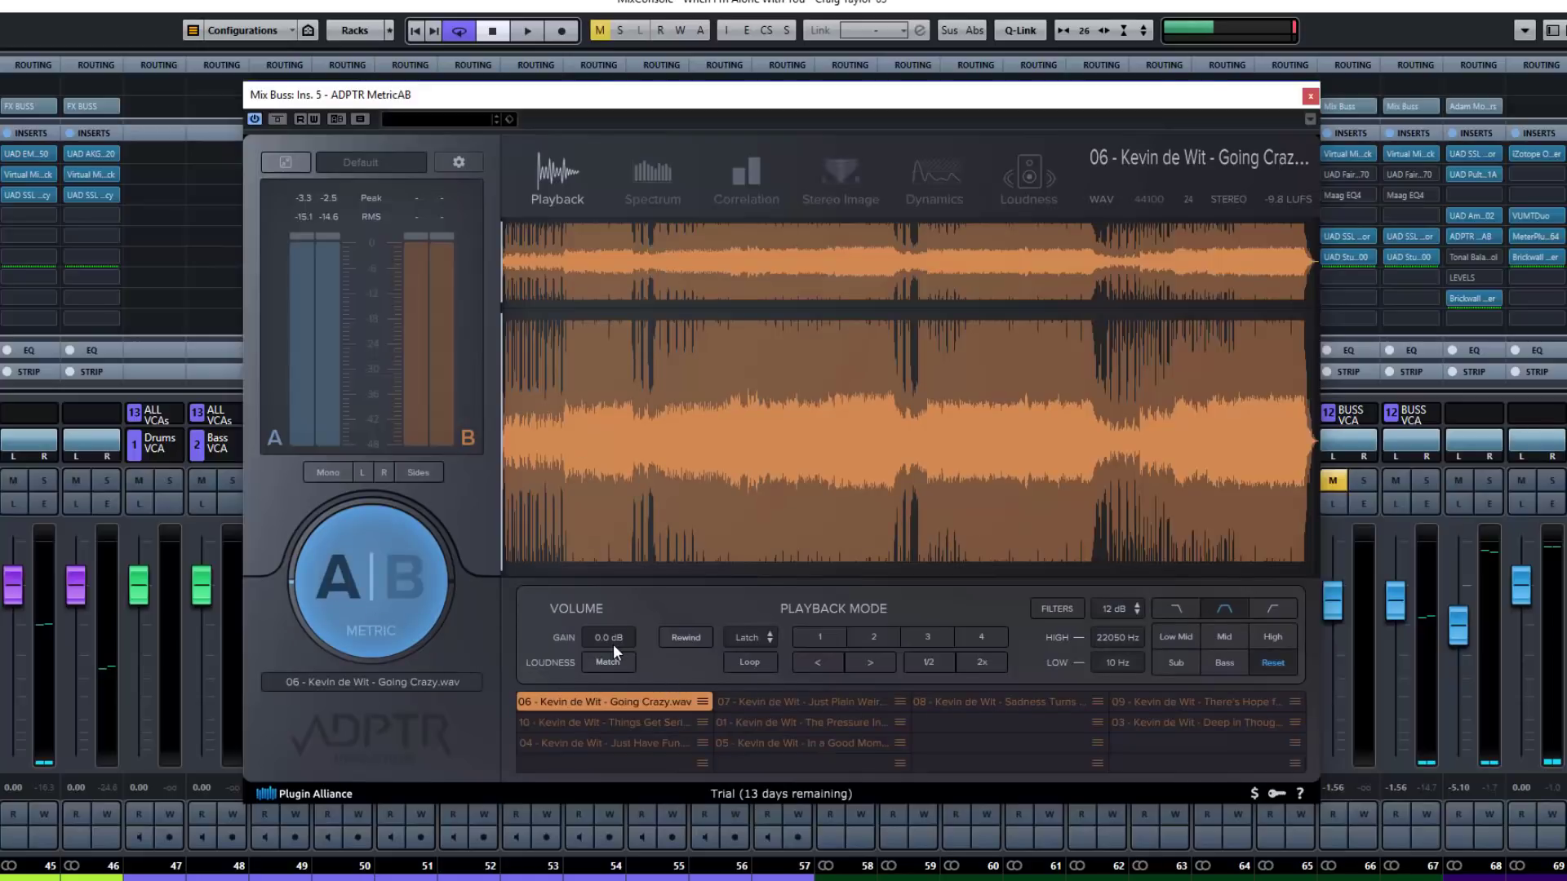
{"action": "key", "text": "space"}
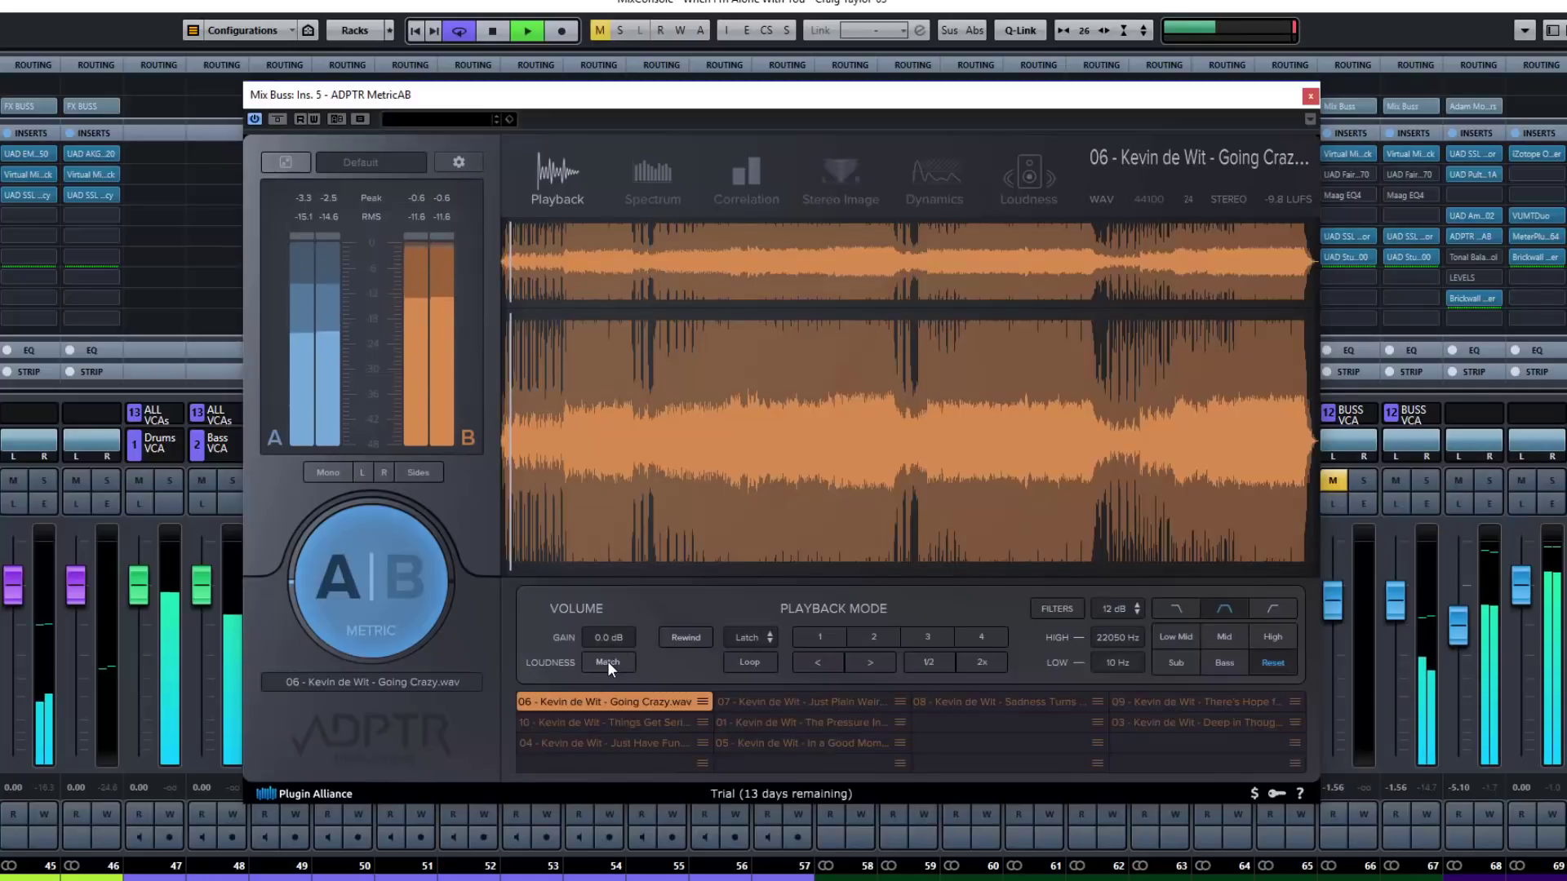
{"action": "left_click", "coordinate": [607, 661]}
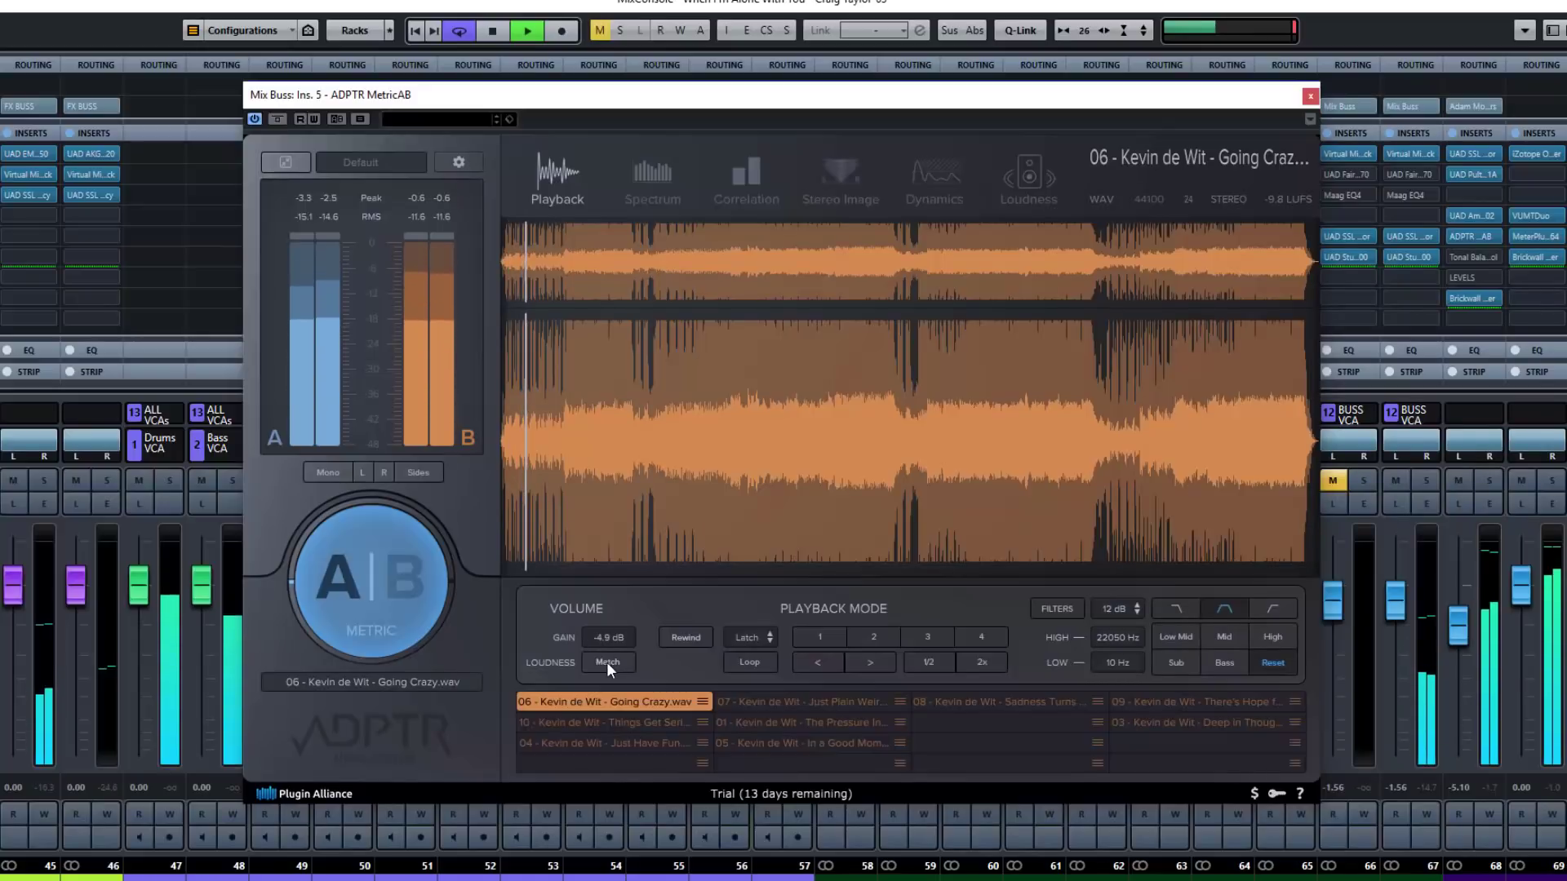
{"action": "key", "text": "space"}
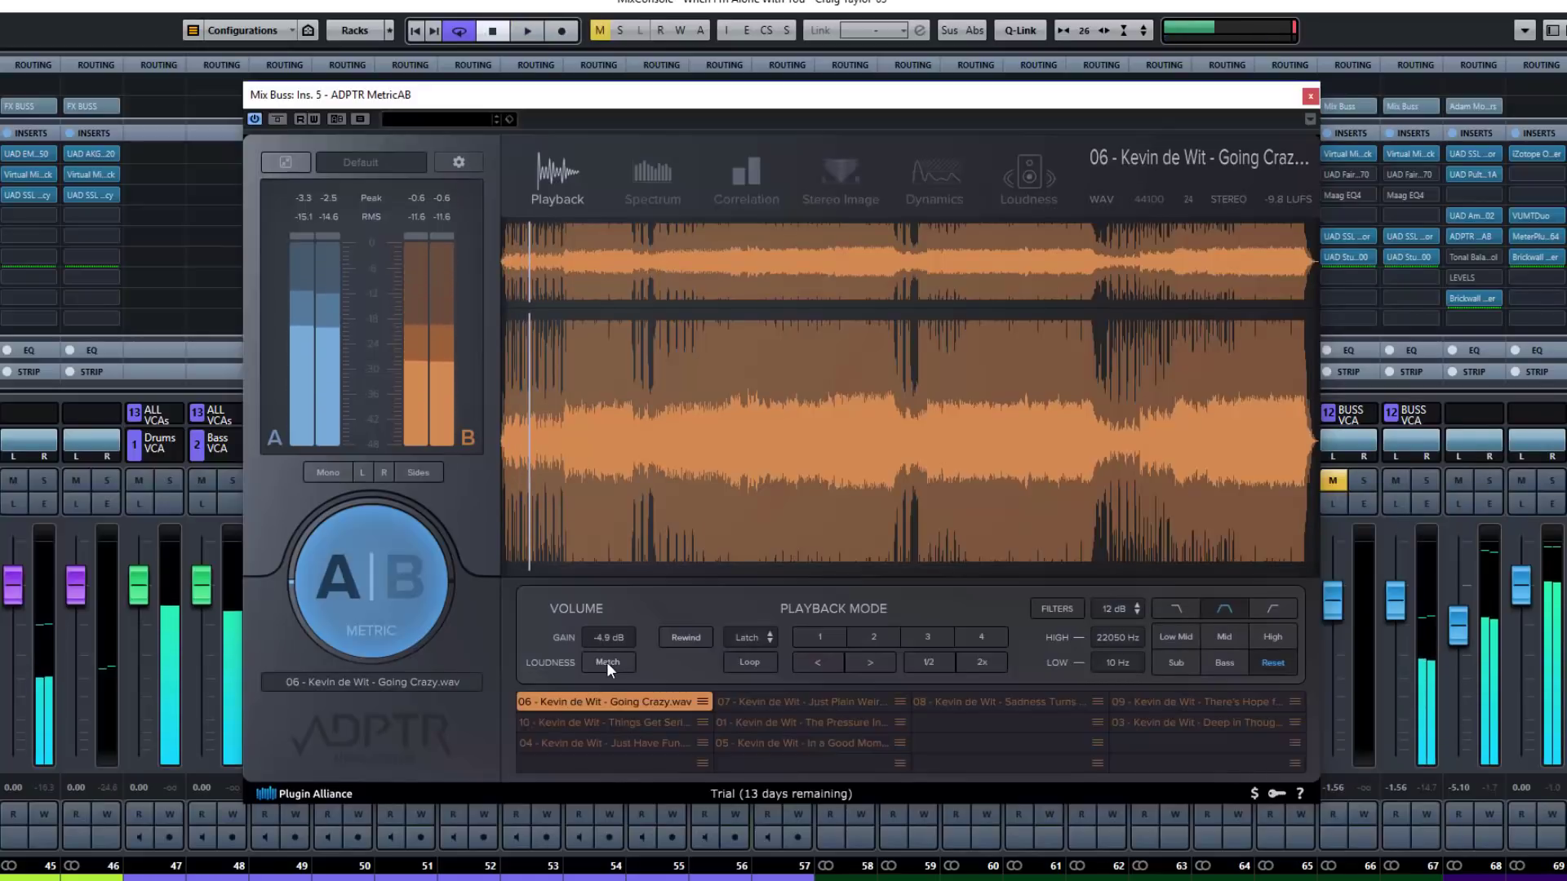
Move Going Crazy's playback position to its loud middle section, redo the loudness match during playback, and return to that section's start.
{"action": "left_click", "coordinate": [836, 478]}
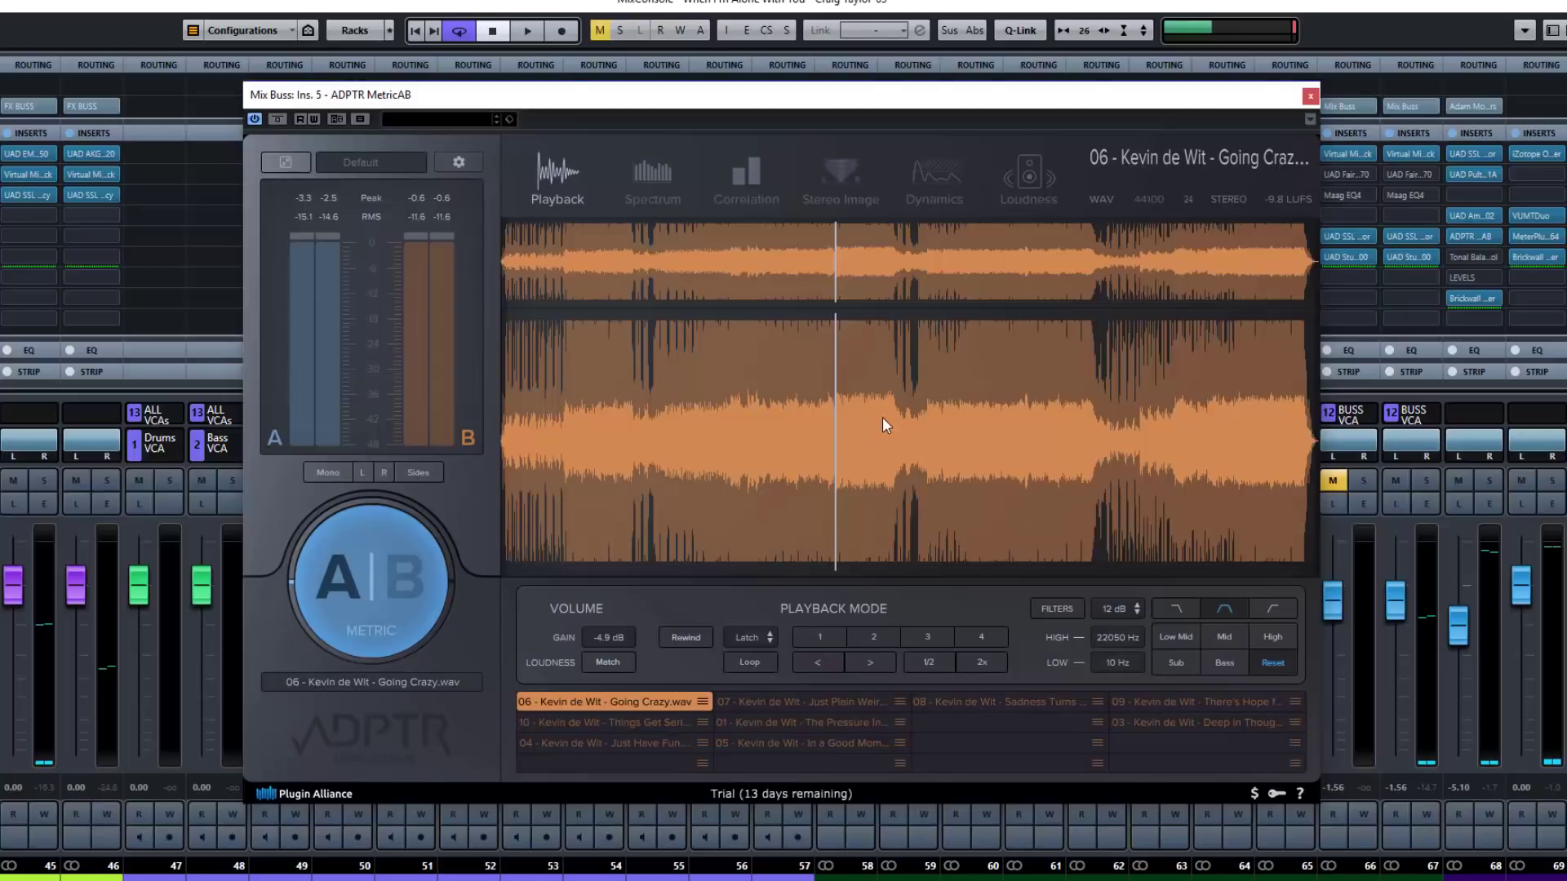
{"action": "key", "text": "space"}
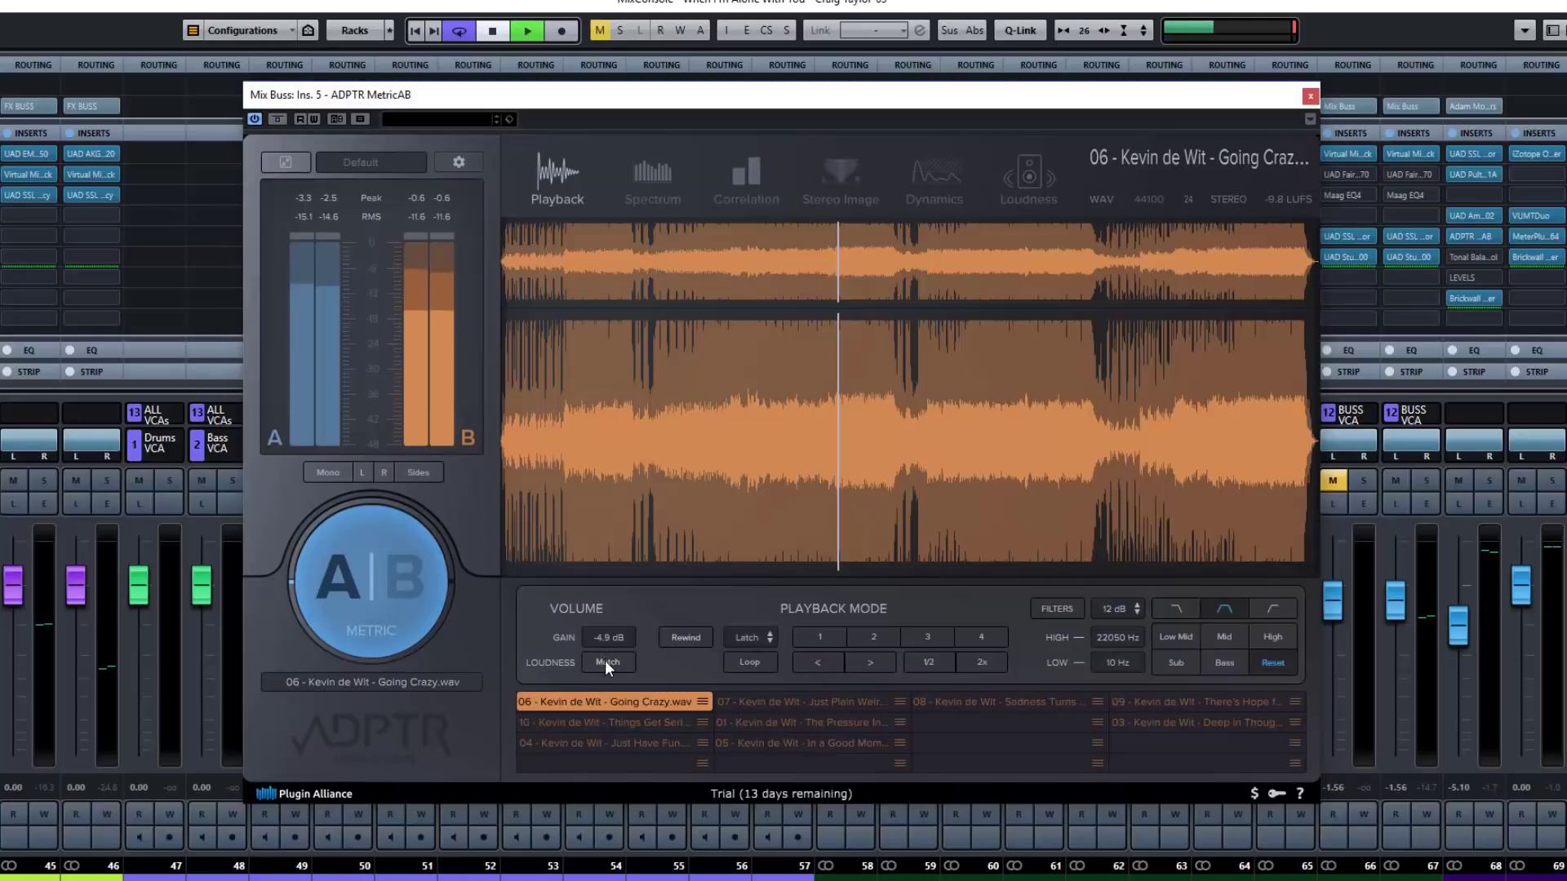
{"action": "left_click", "coordinate": [604, 660]}
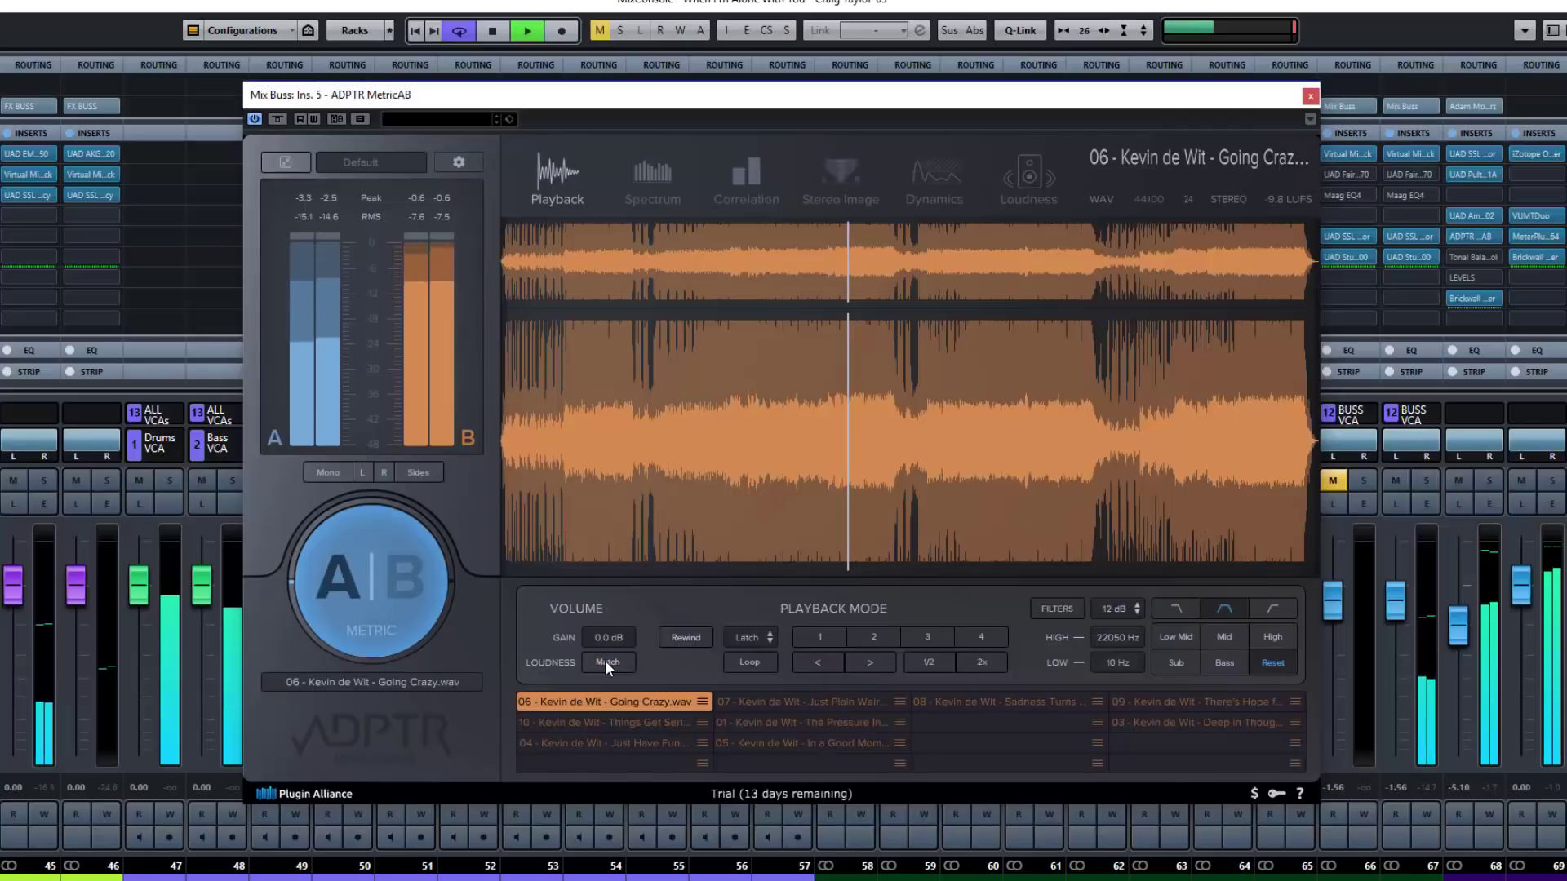
{"action": "left_click", "coordinate": [605, 661]}
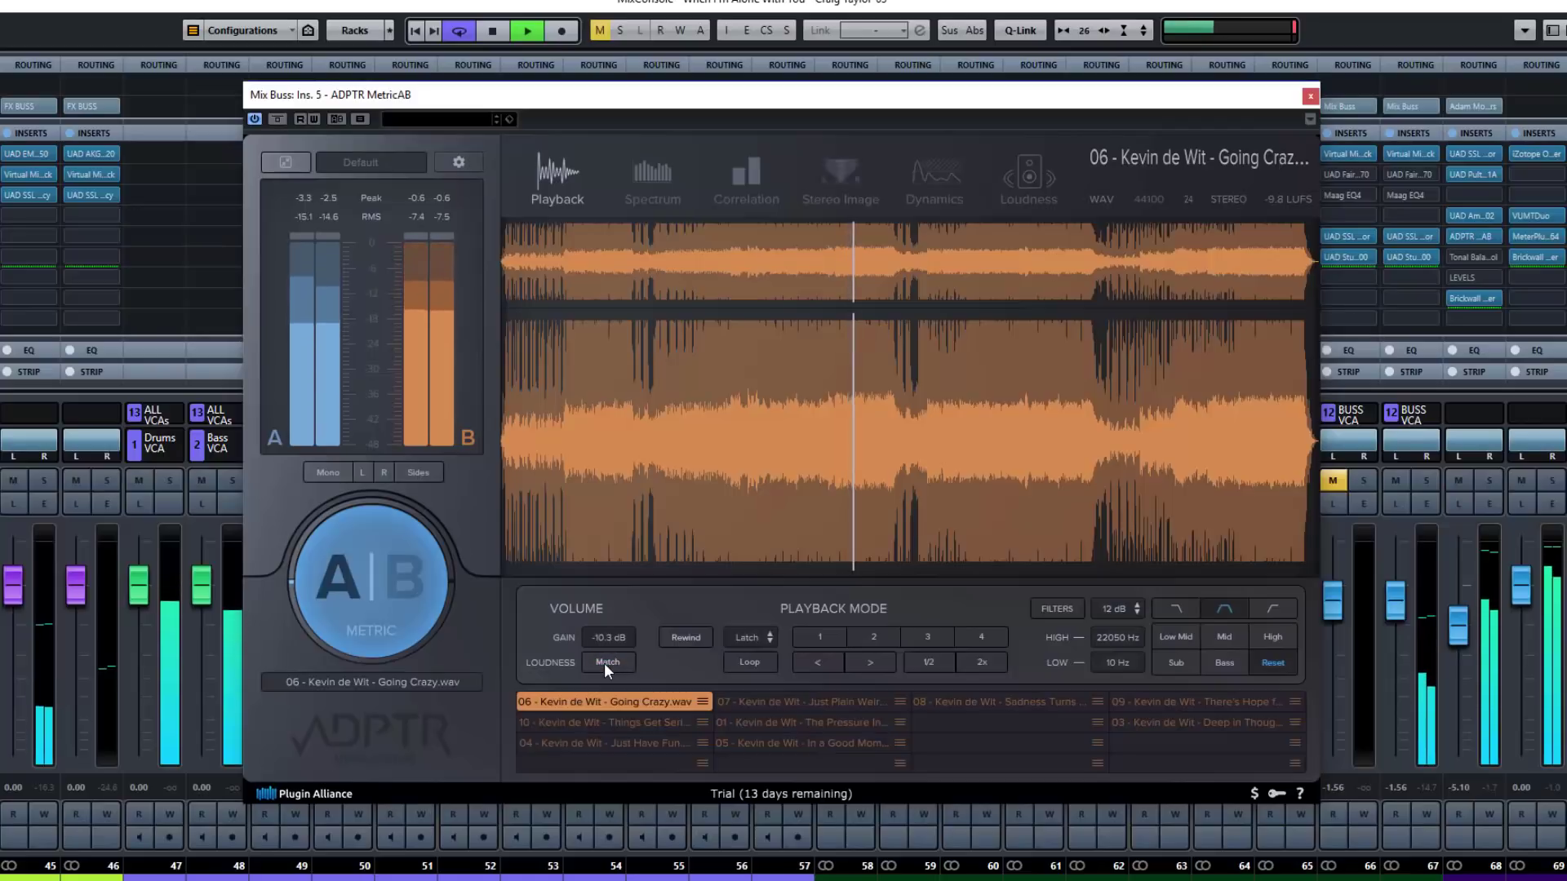
{"action": "key", "text": "space"}
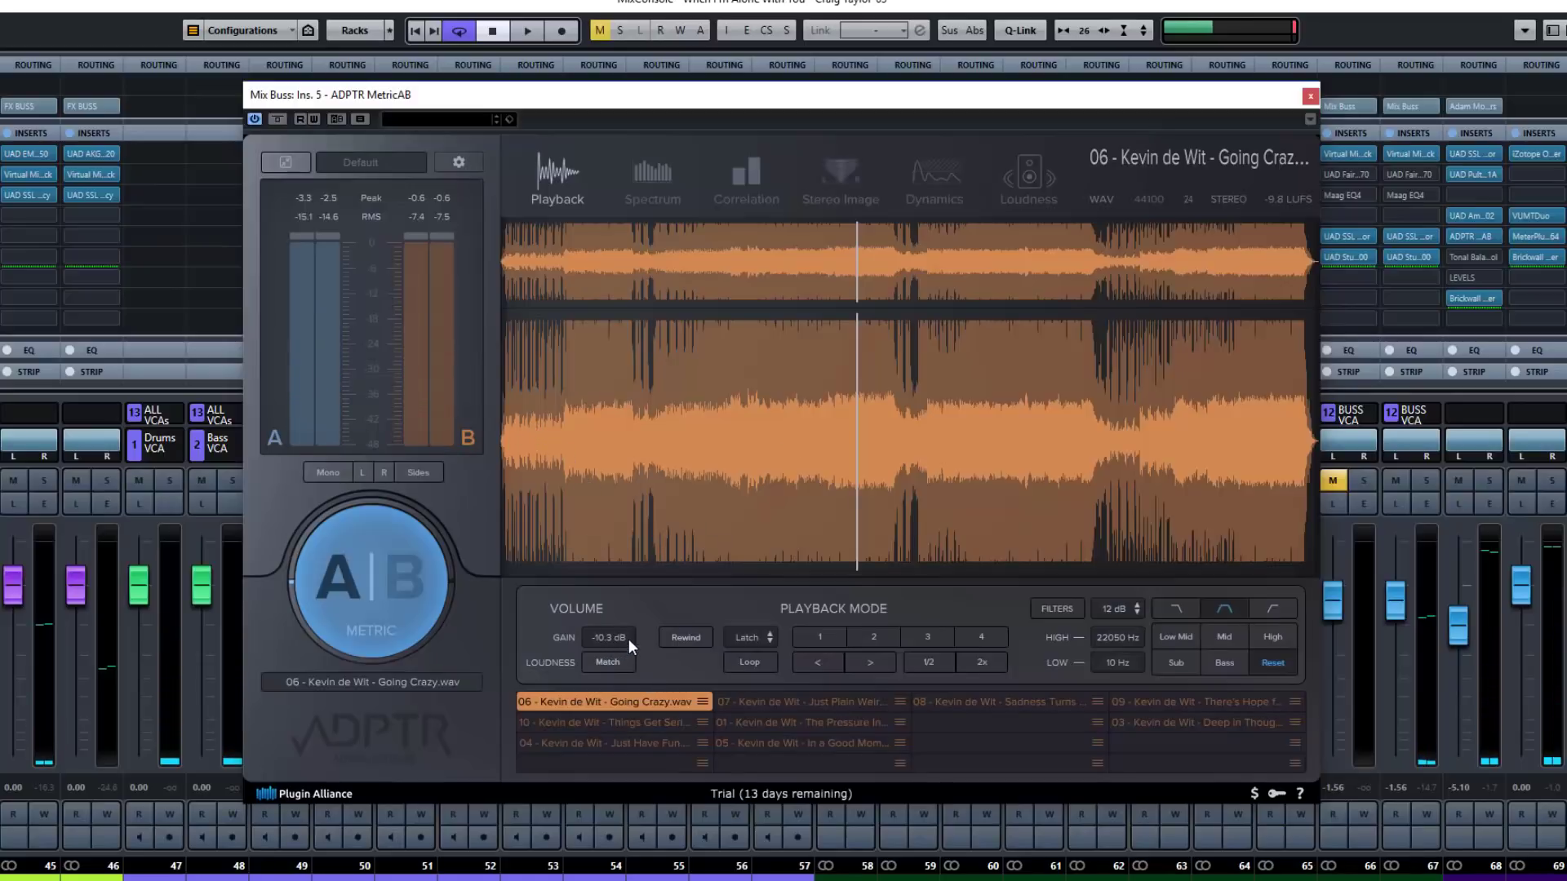
{"action": "left_click", "coordinate": [834, 492]}
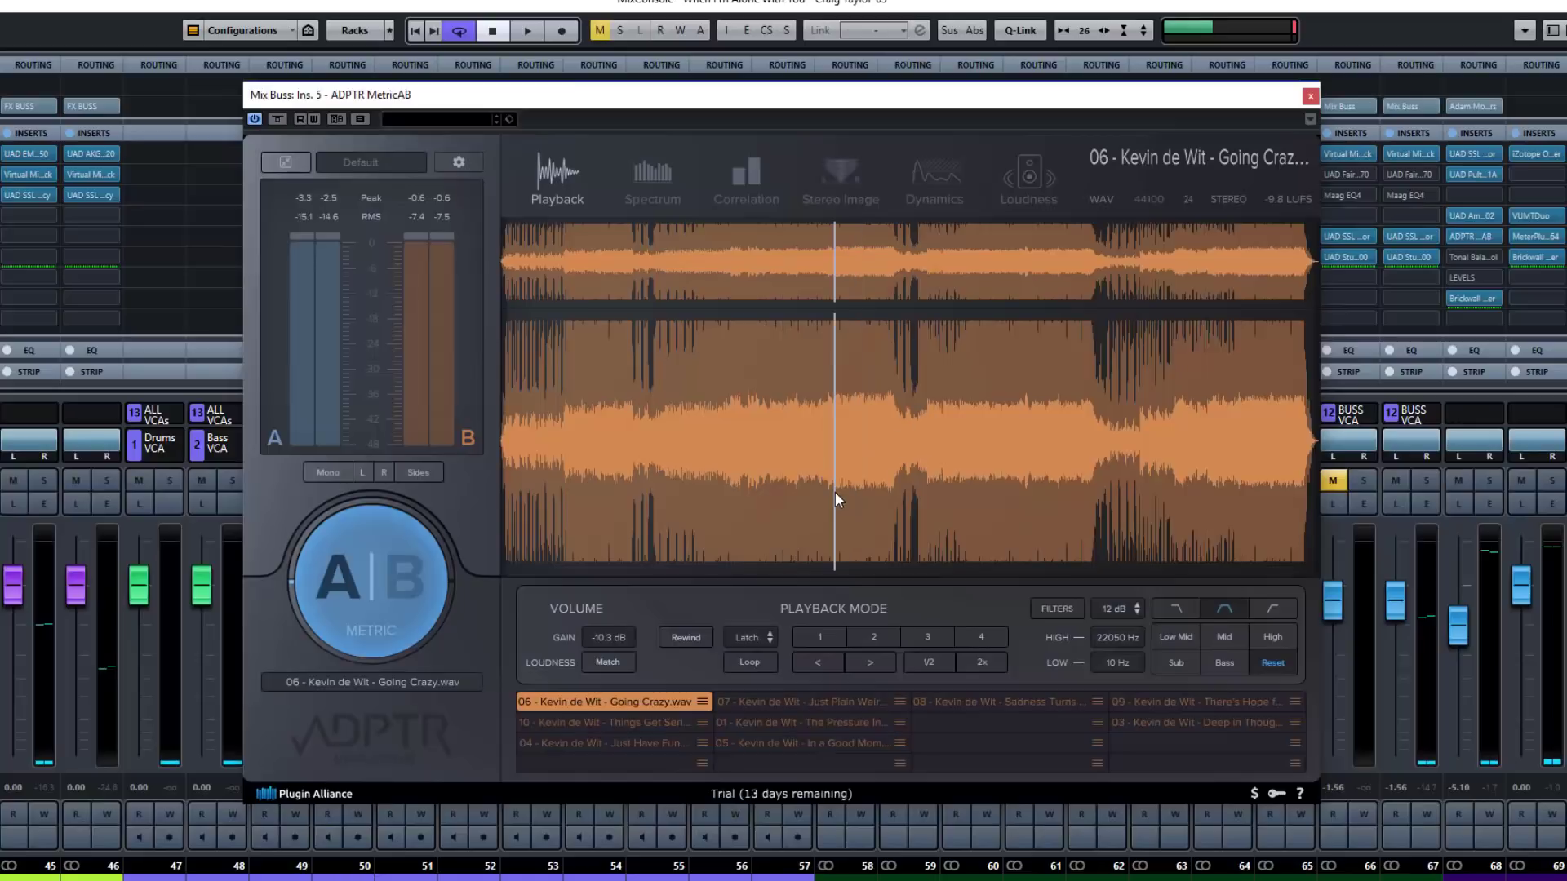
Cycle between the references Going Crazy, Things Get Serious, Just Have Fun and Just Plain Weird, finishing on Going Crazy.
{"action": "left_click", "coordinate": [638, 722]}
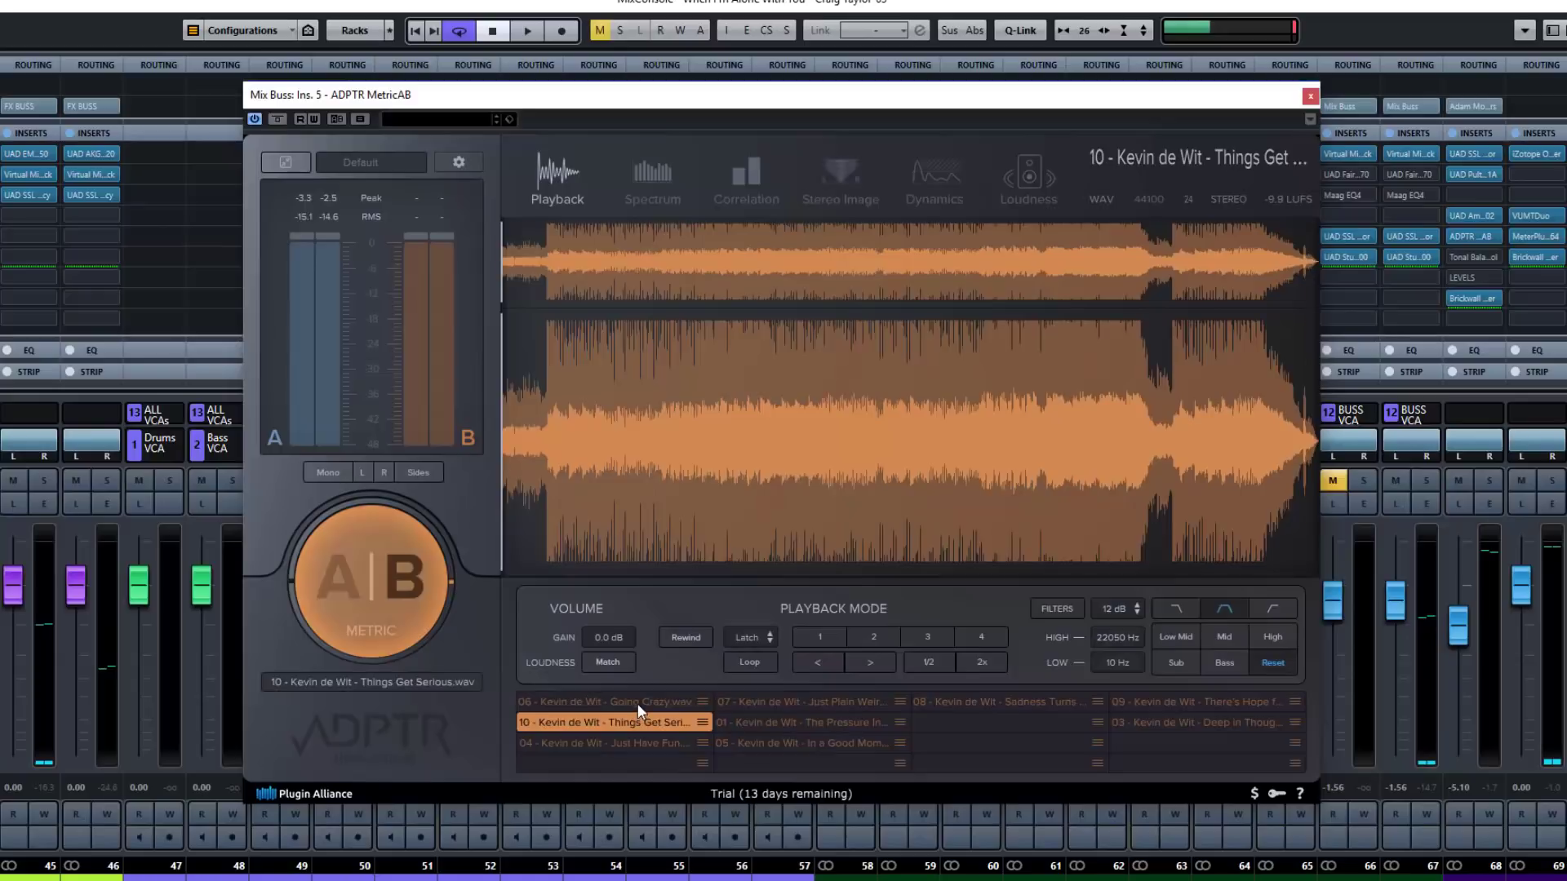
{"action": "left_click", "coordinate": [638, 703]}
{"action": "left_click", "coordinate": [629, 722]}
{"action": "left_click", "coordinate": [634, 740]}
{"action": "left_click", "coordinate": [641, 720]}
{"action": "left_click", "coordinate": [641, 703]}
{"action": "left_click", "coordinate": [738, 704]}
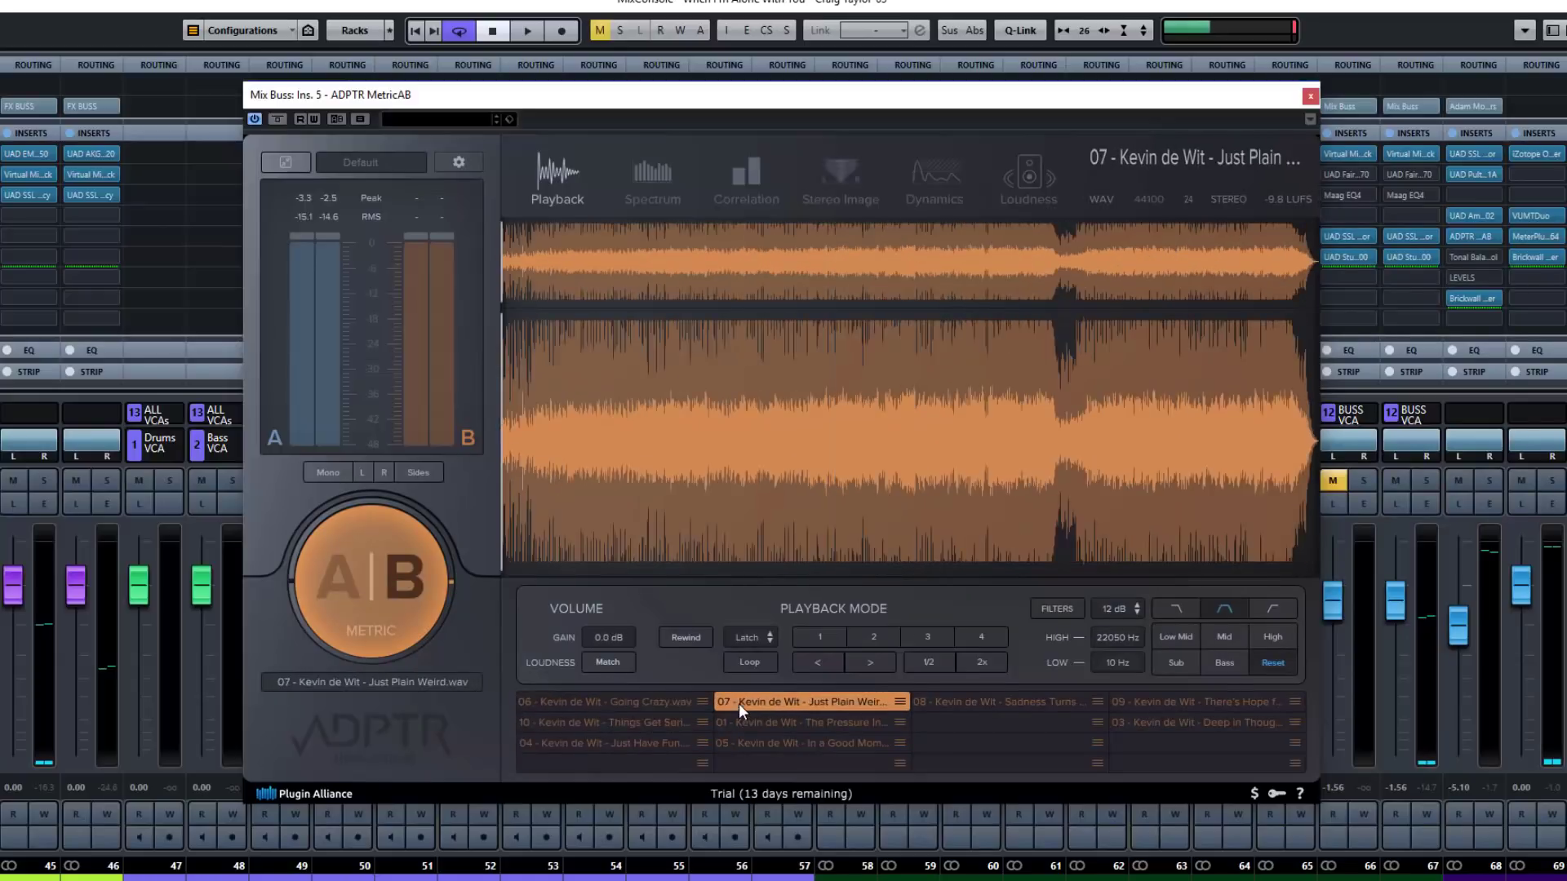
{"action": "left_click", "coordinate": [663, 703]}
{"action": "left_click", "coordinate": [656, 718]}
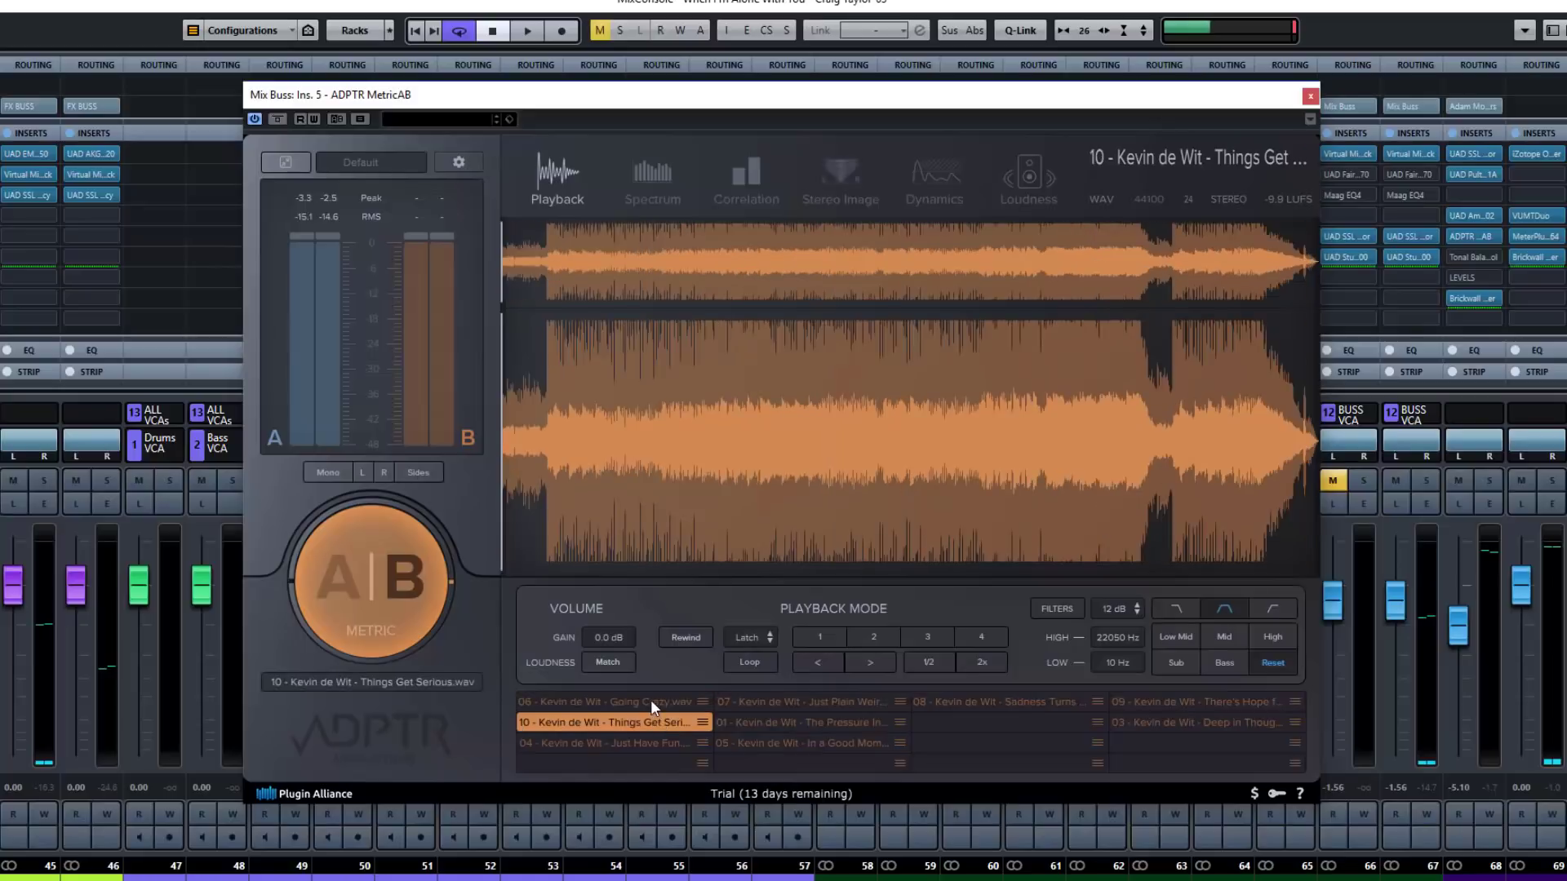
{"action": "left_click", "coordinate": [649, 700]}
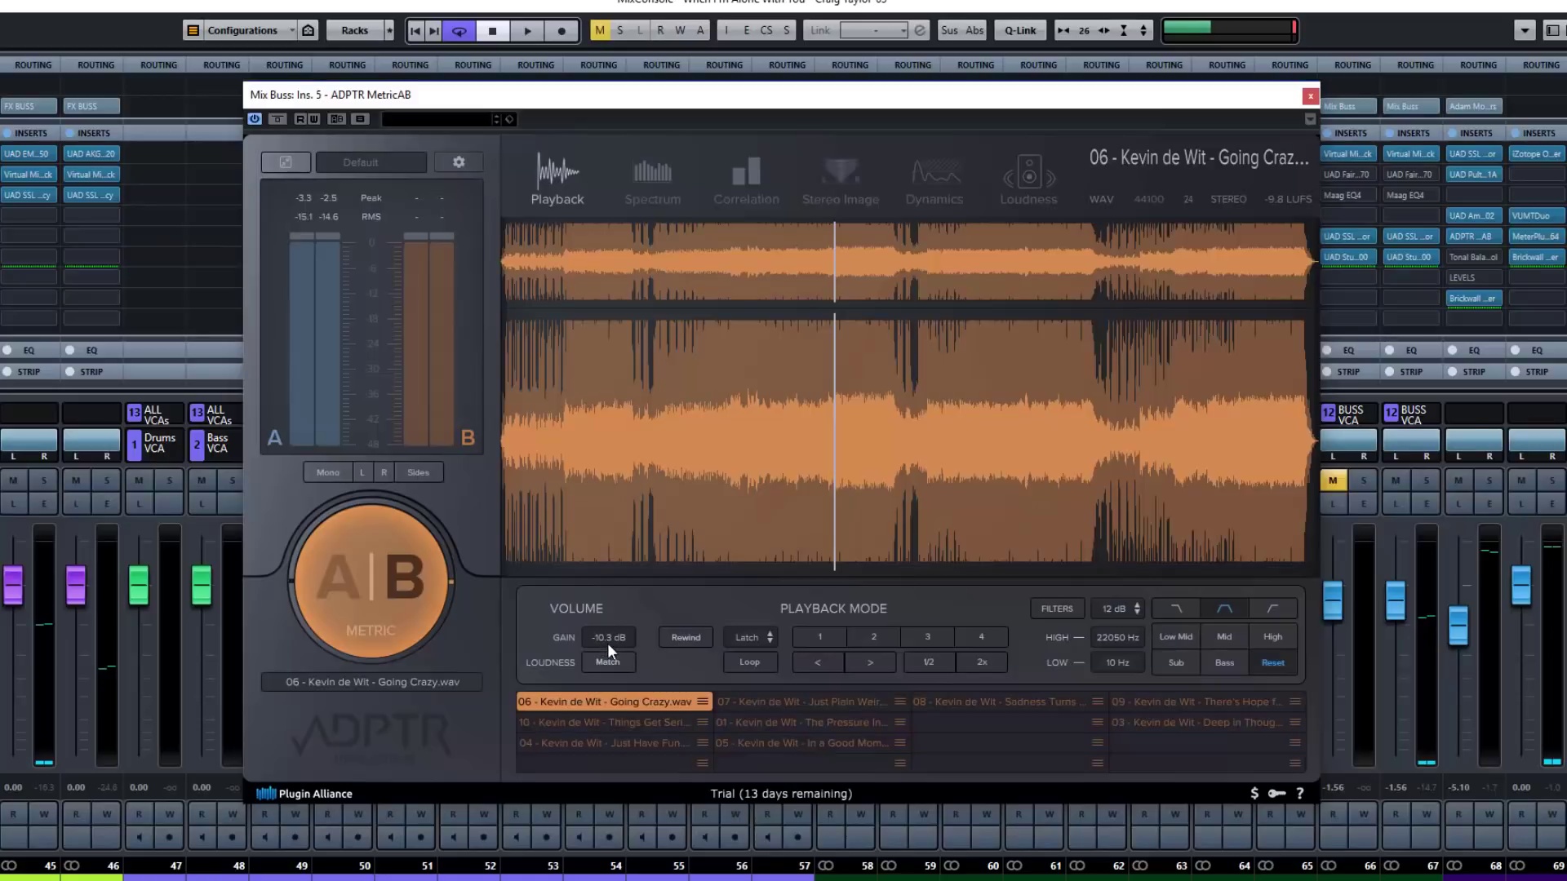
Play the session and alternate monitoring between the mix (A) and the Going Crazy reference (B) to compare them, finishing on the mix.
{"action": "left_click", "coordinate": [421, 597]}
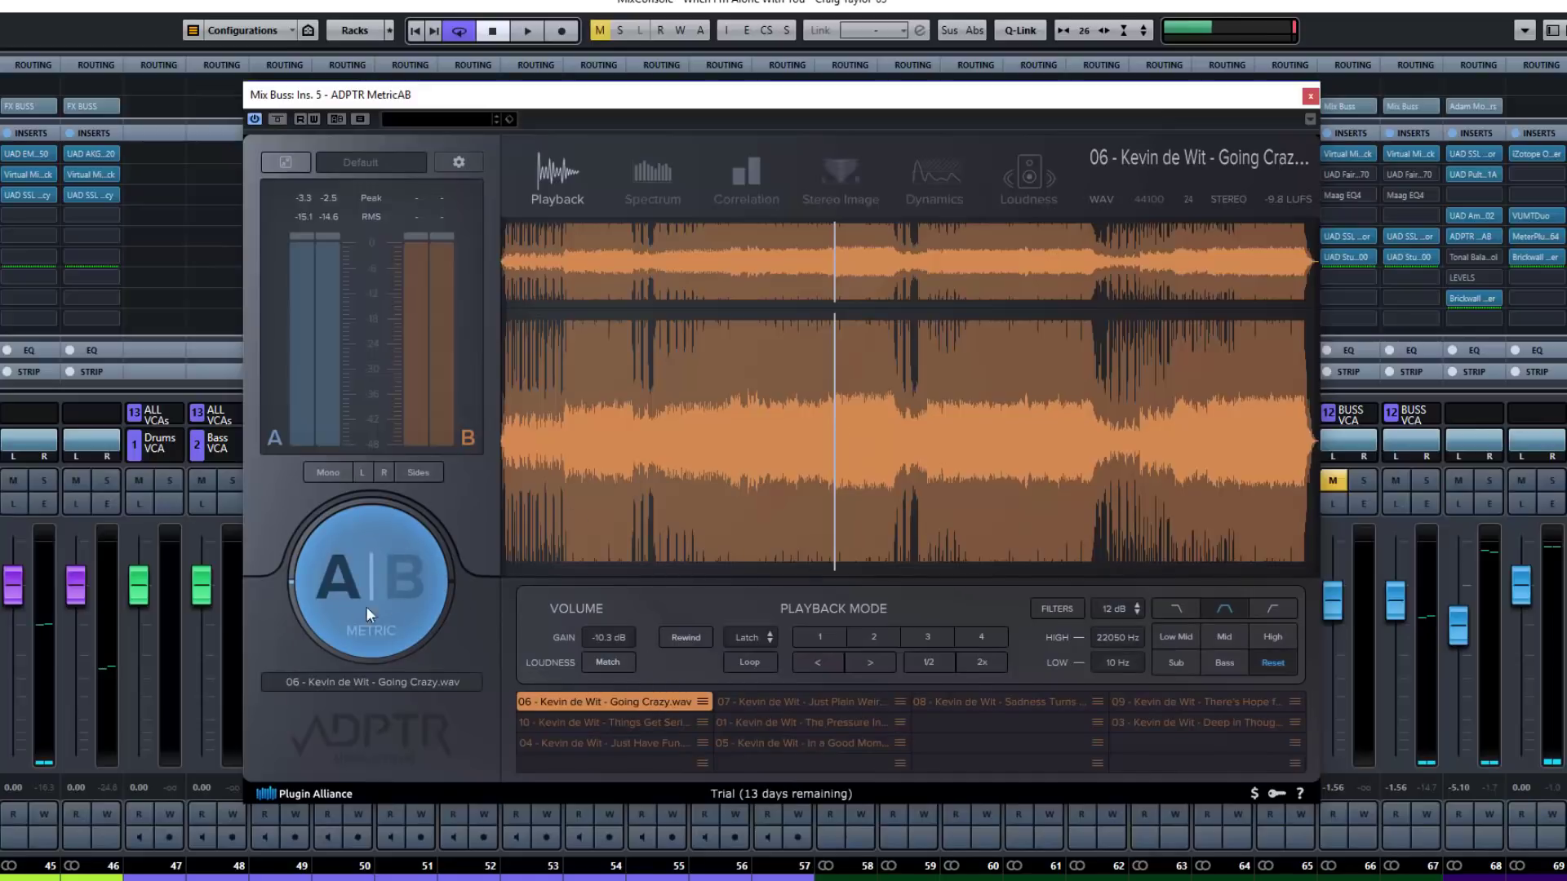
{"action": "key", "text": "space"}
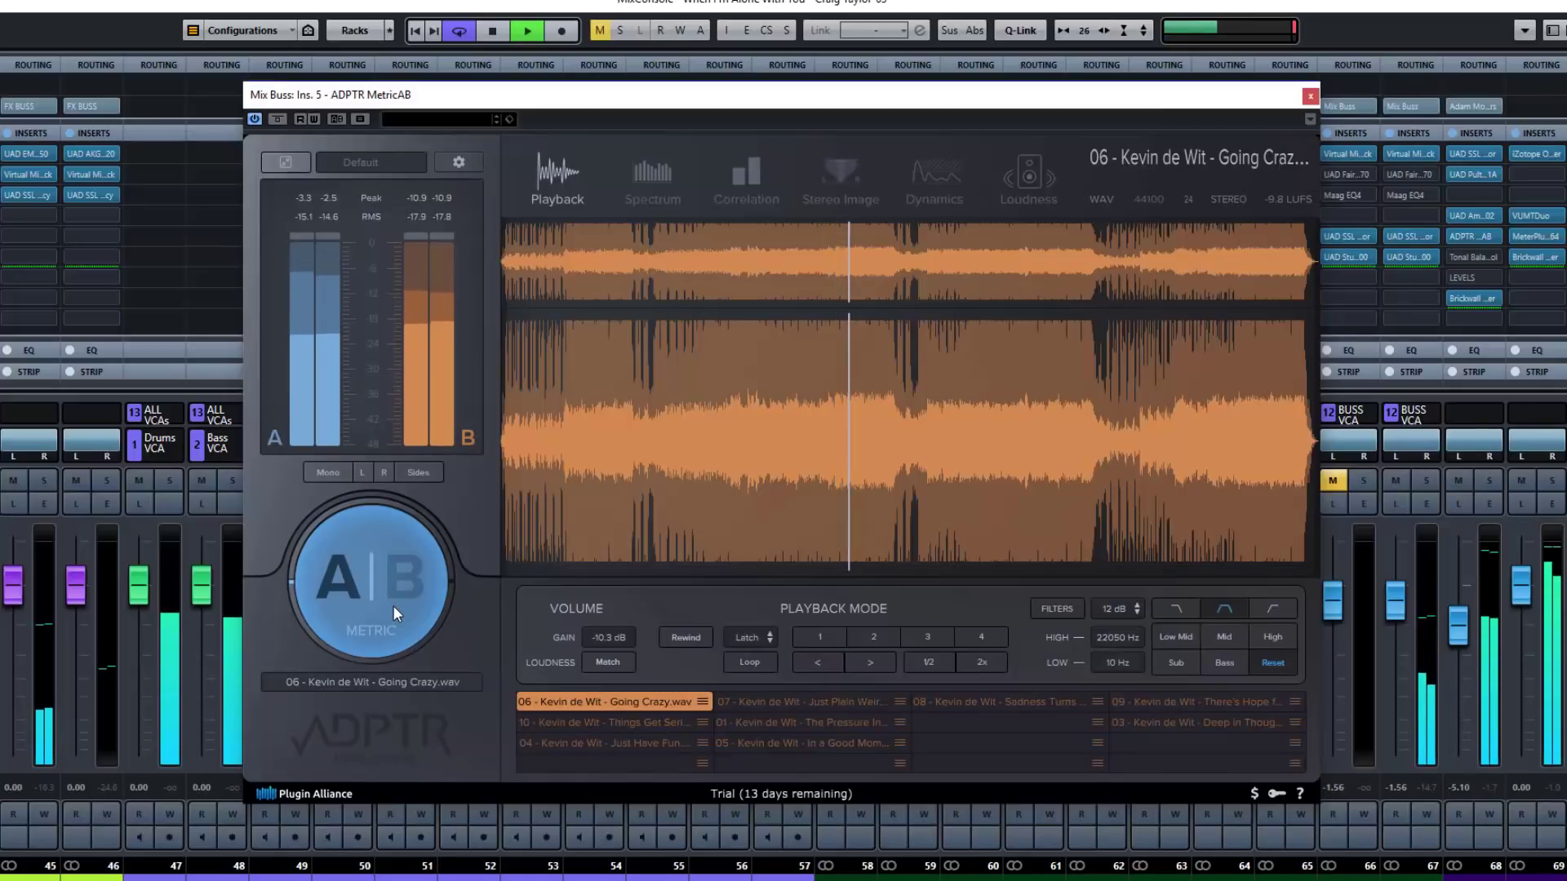
{"action": "left_click", "coordinate": [394, 606]}
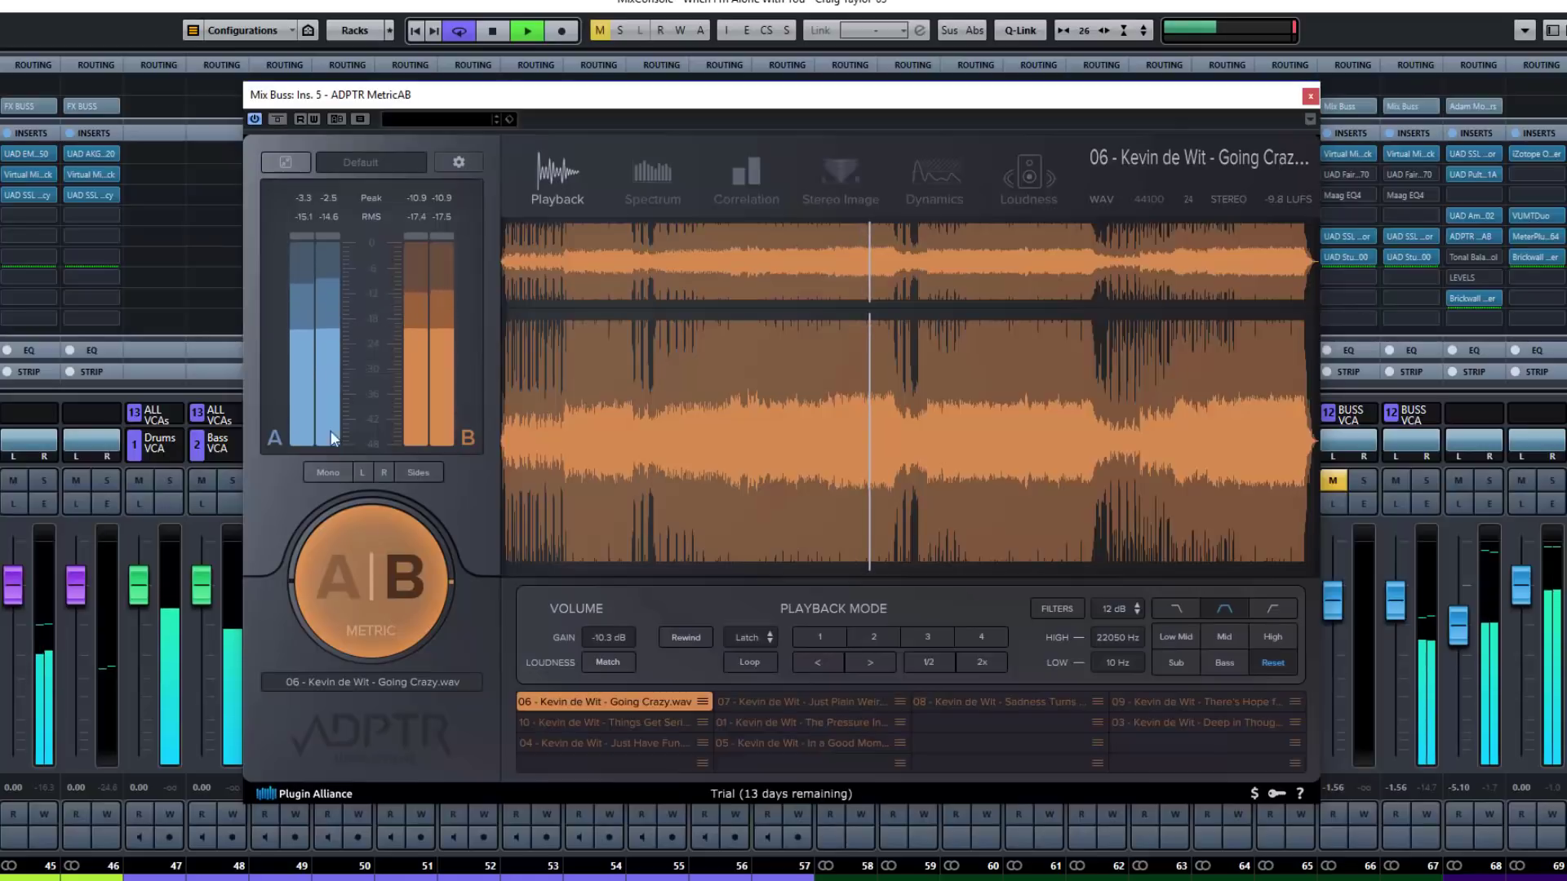
{"action": "left_click", "coordinate": [390, 604]}
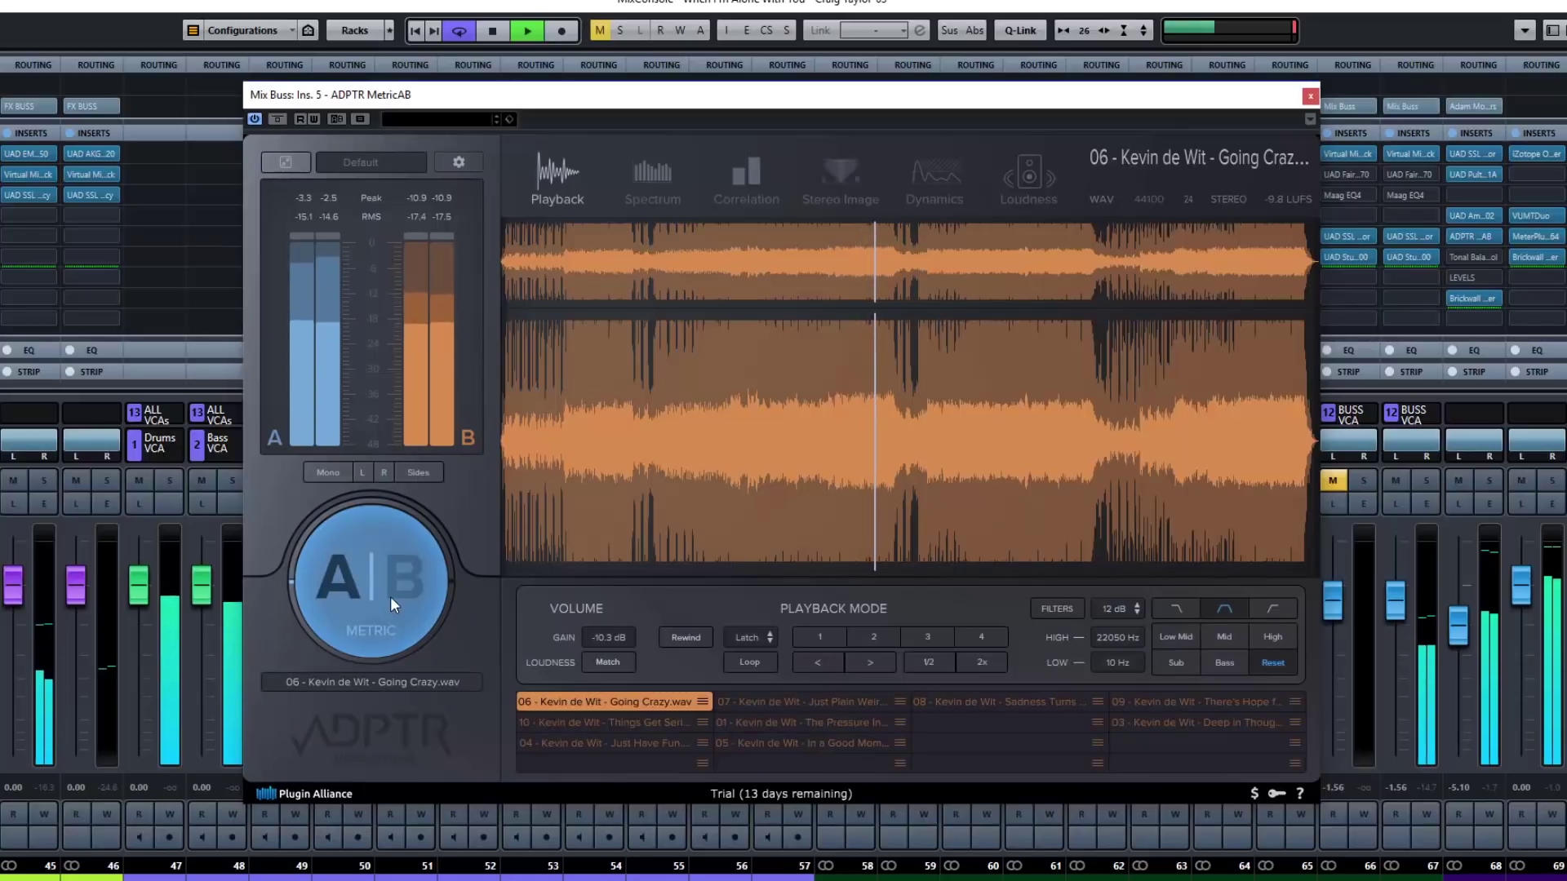
{"action": "left_click", "coordinate": [391, 602]}
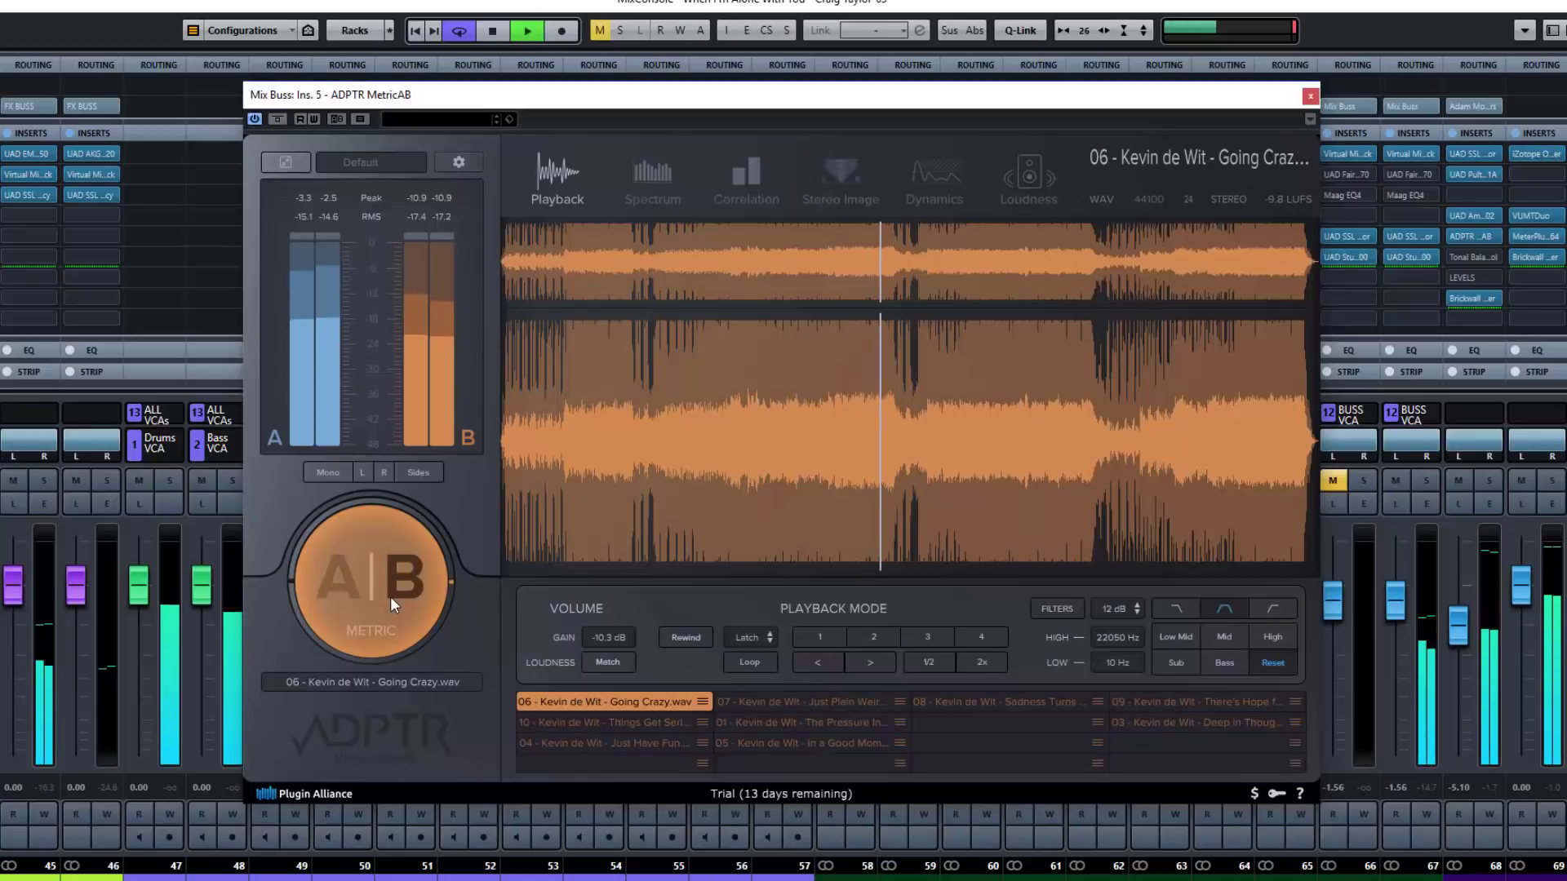
{"action": "left_click", "coordinate": [390, 602]}
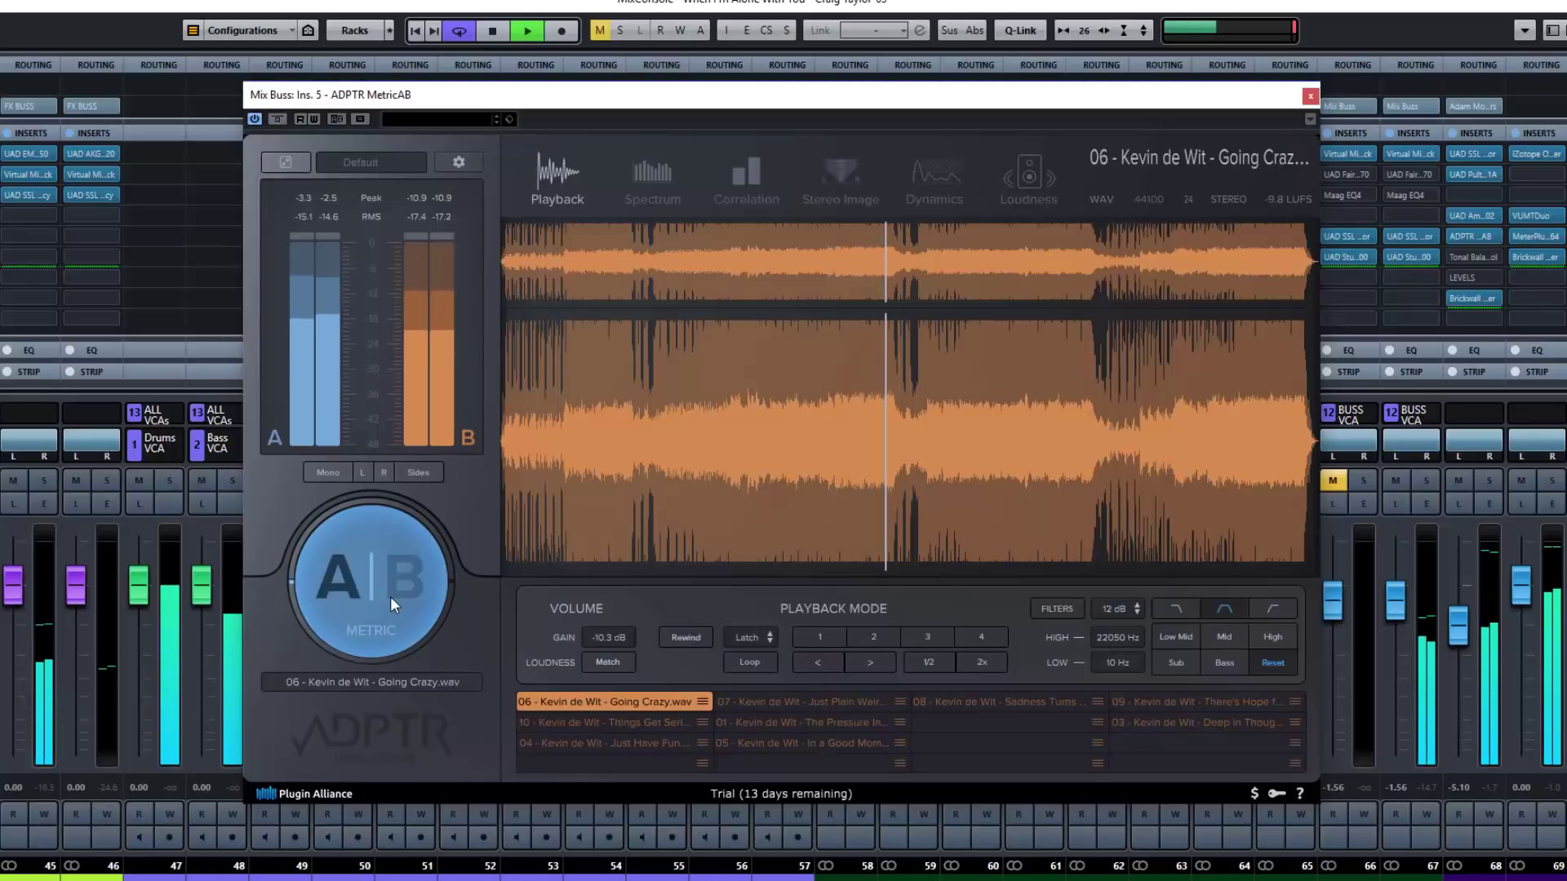
Continue switching between the mix and the Going Crazy reference during playback, end on the mix, and stop the session.
{"action": "left_click", "coordinate": [391, 602]}
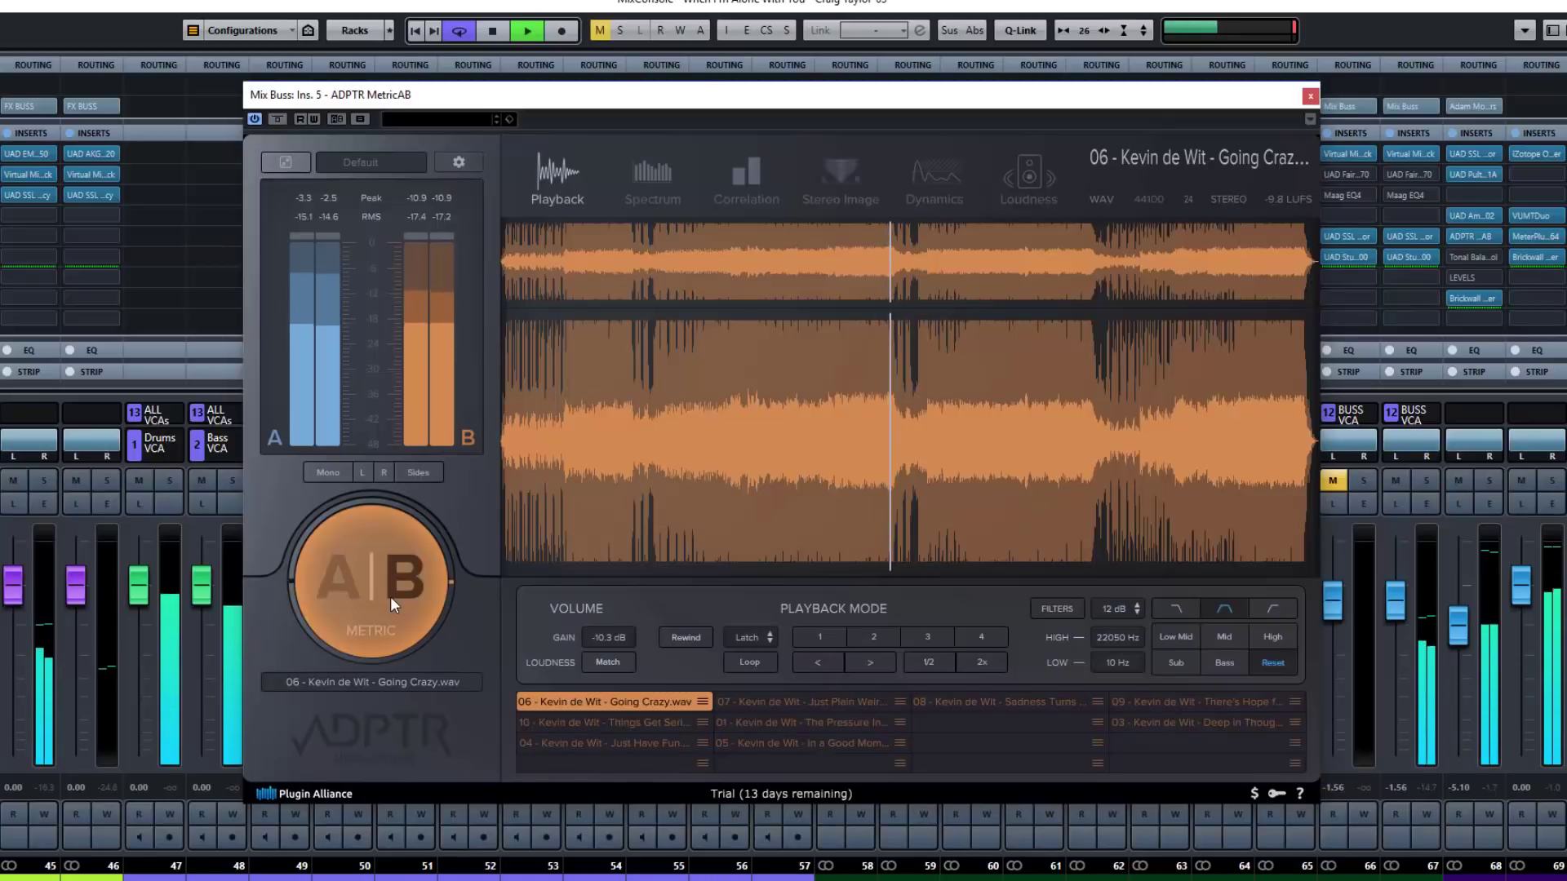
{"action": "left_click", "coordinate": [391, 602]}
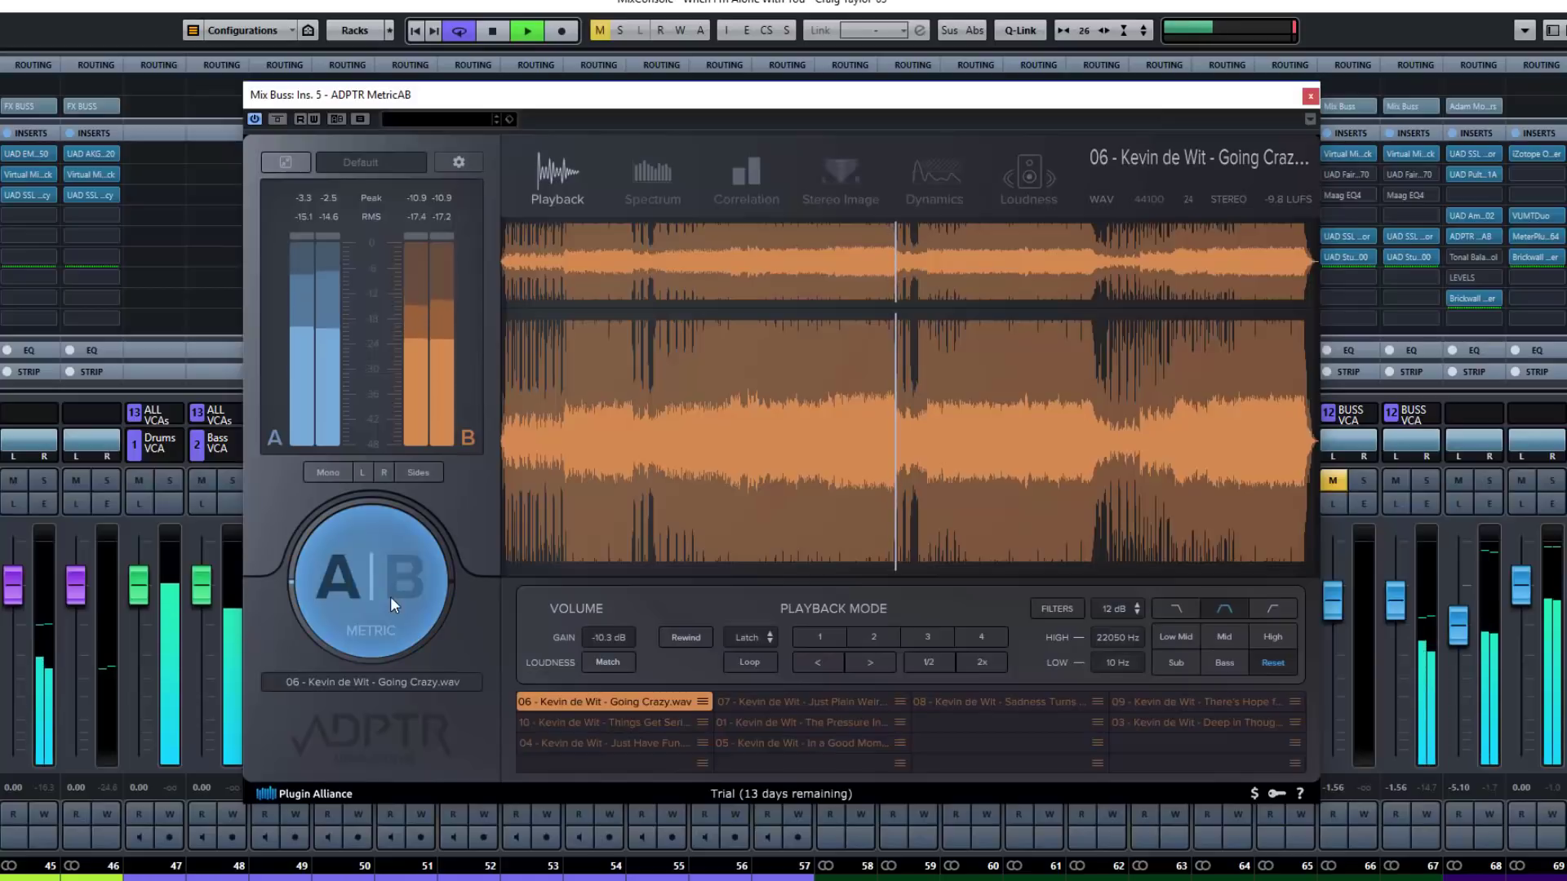
{"action": "left_click", "coordinate": [391, 601]}
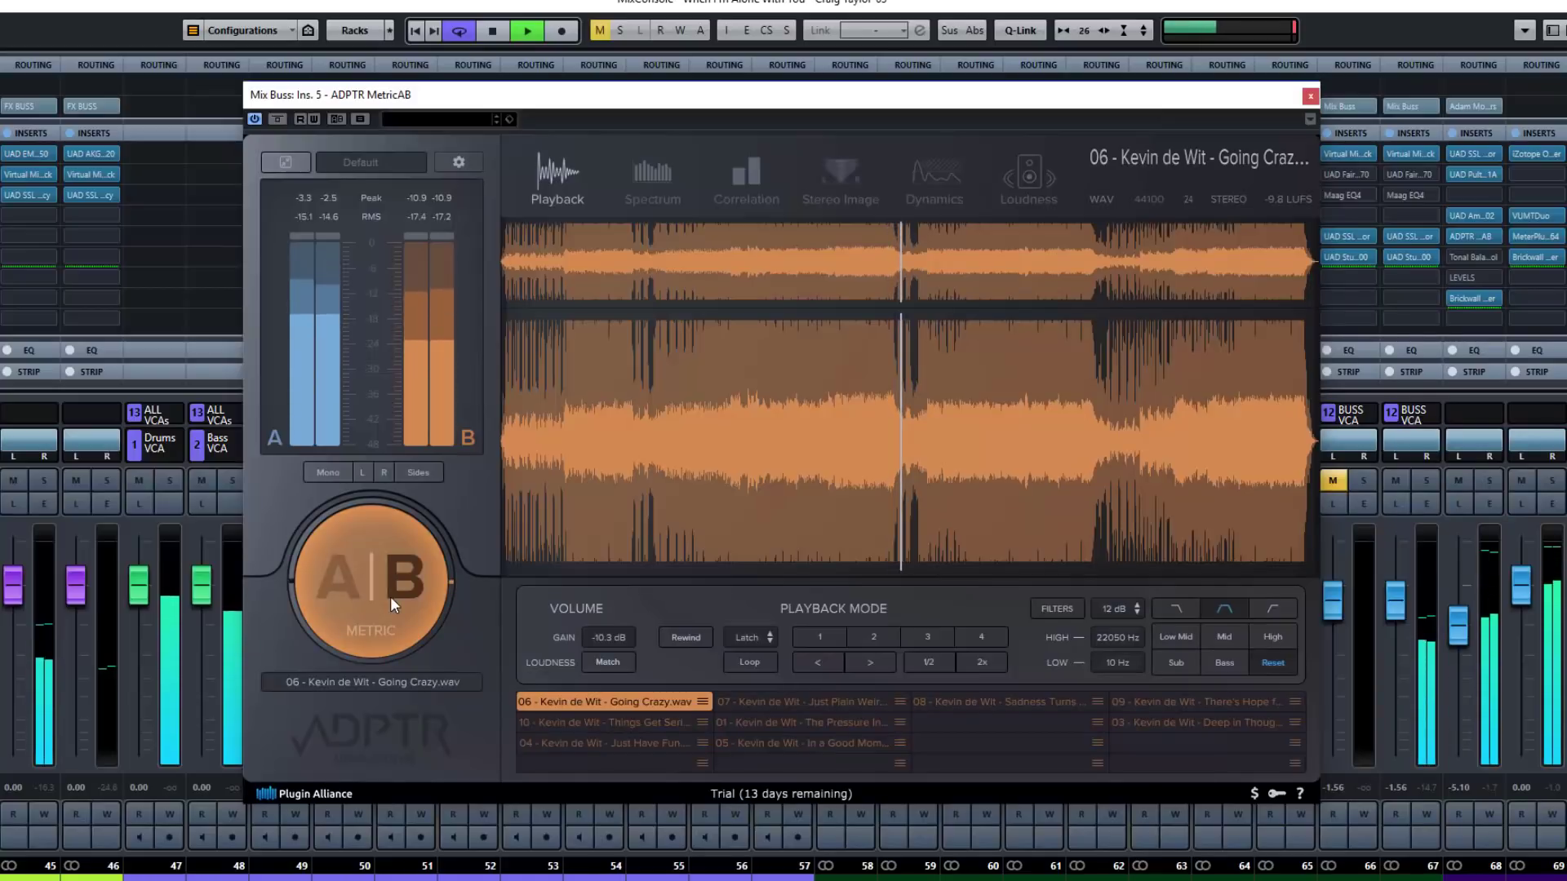
{"action": "left_click", "coordinate": [390, 601]}
{"action": "key", "text": "space"}
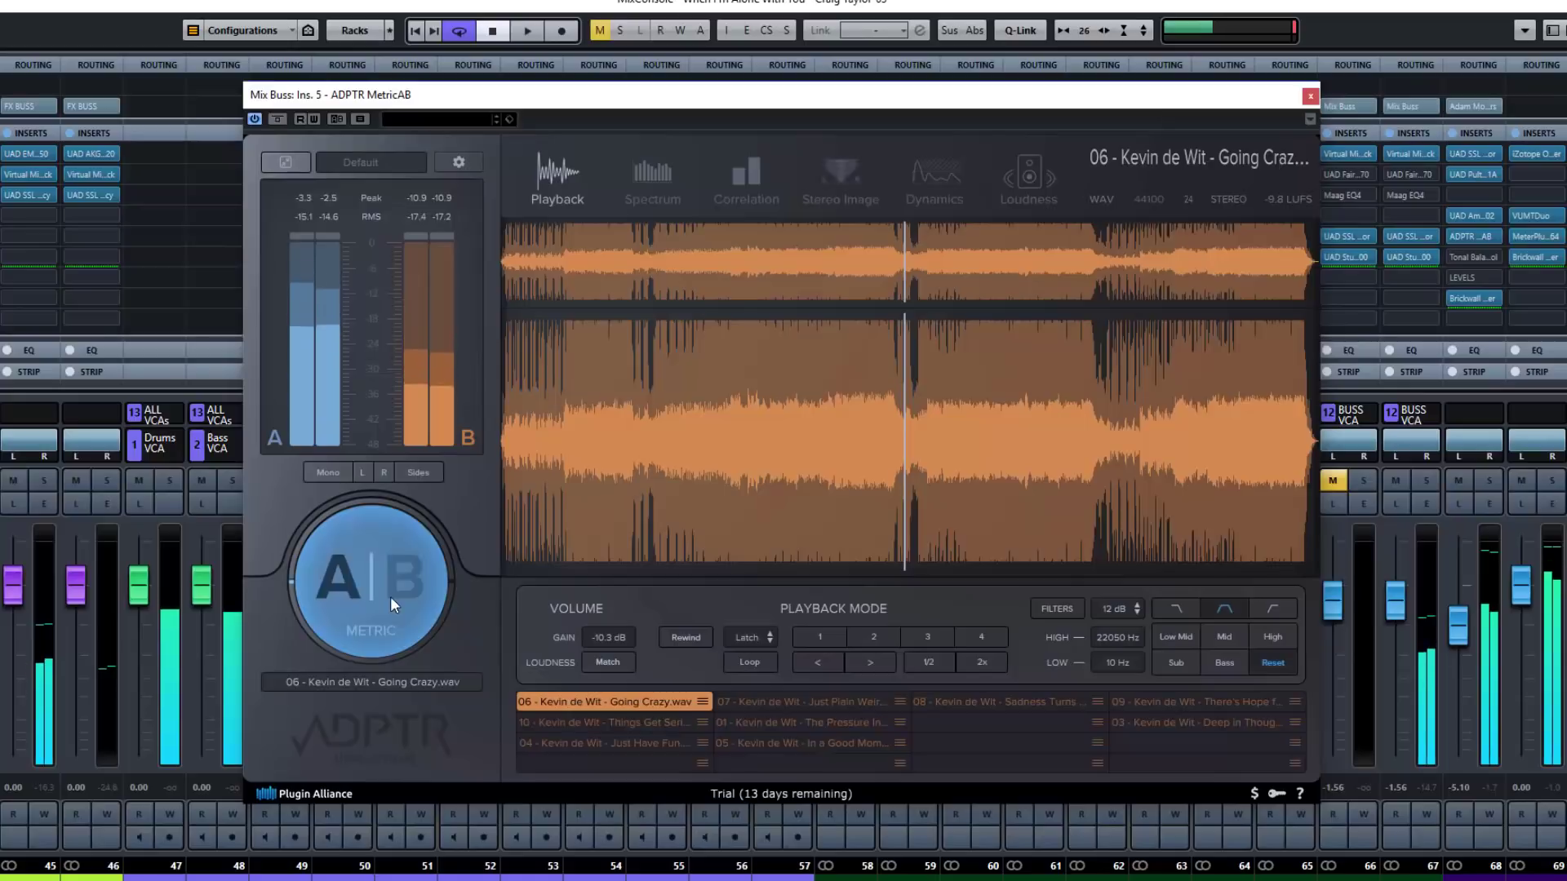
Enable Mono monitoring, play the session, and compare the mix with the Going Crazy reference, finishing on the mix.
{"action": "left_click", "coordinate": [330, 473]}
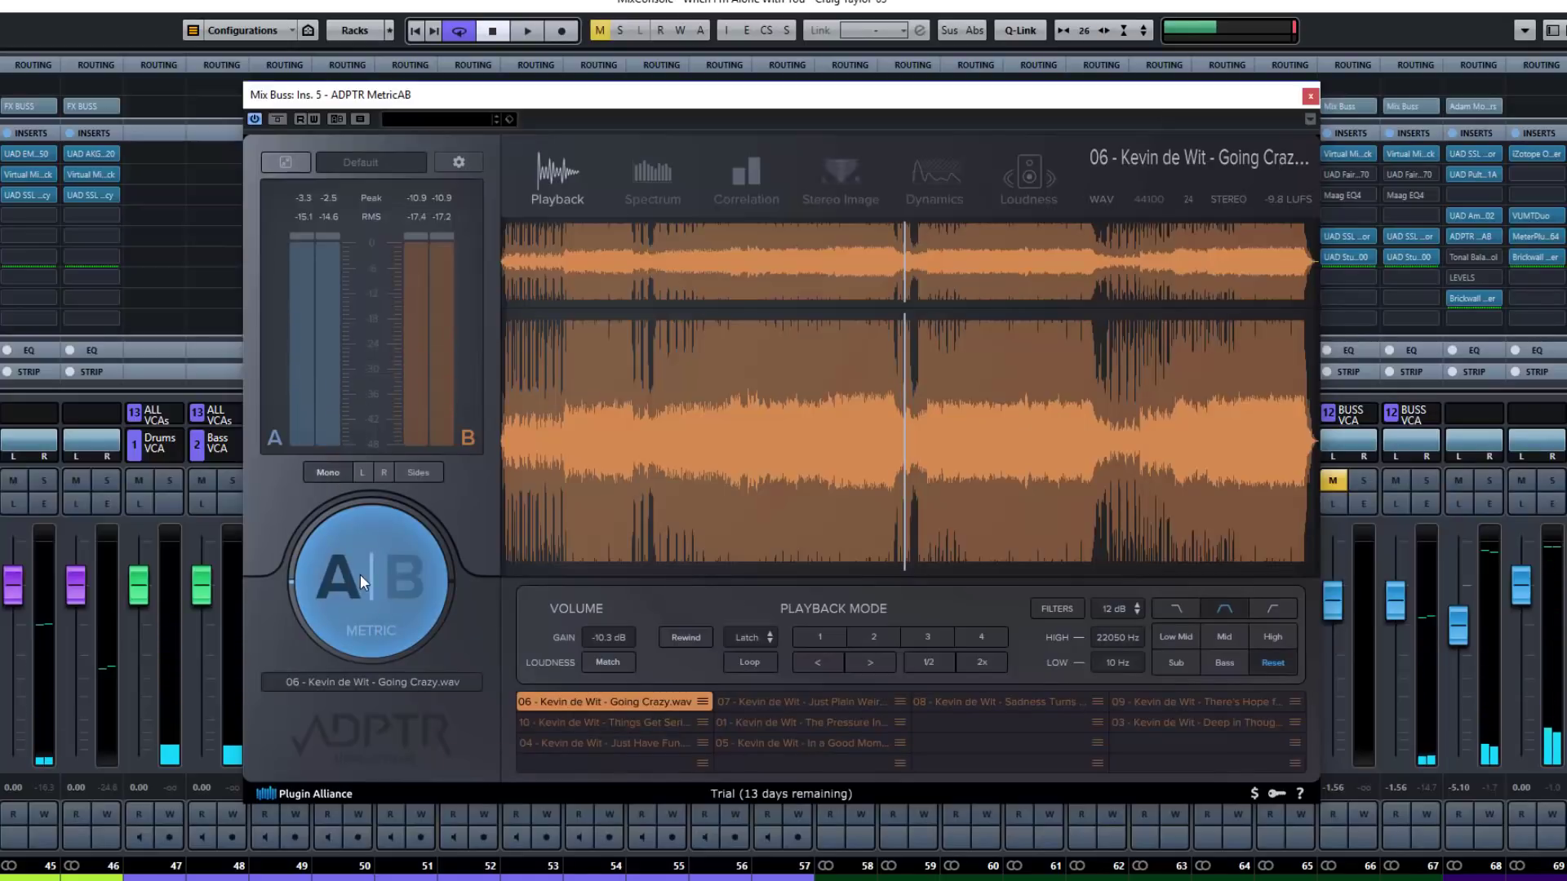
{"action": "key", "text": "space"}
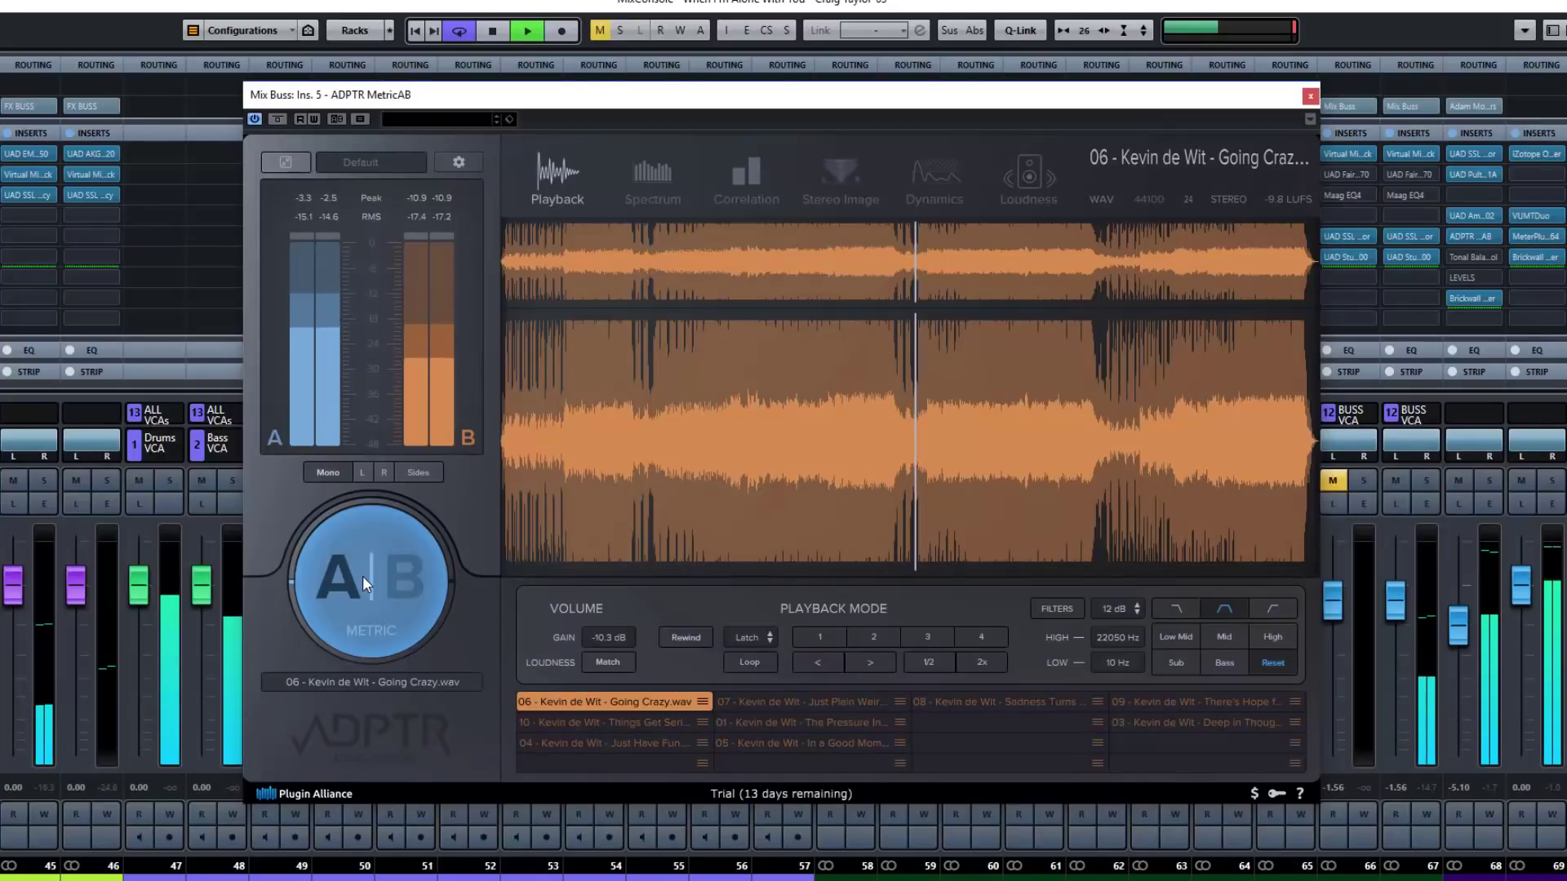
{"action": "left_click", "coordinate": [362, 575]}
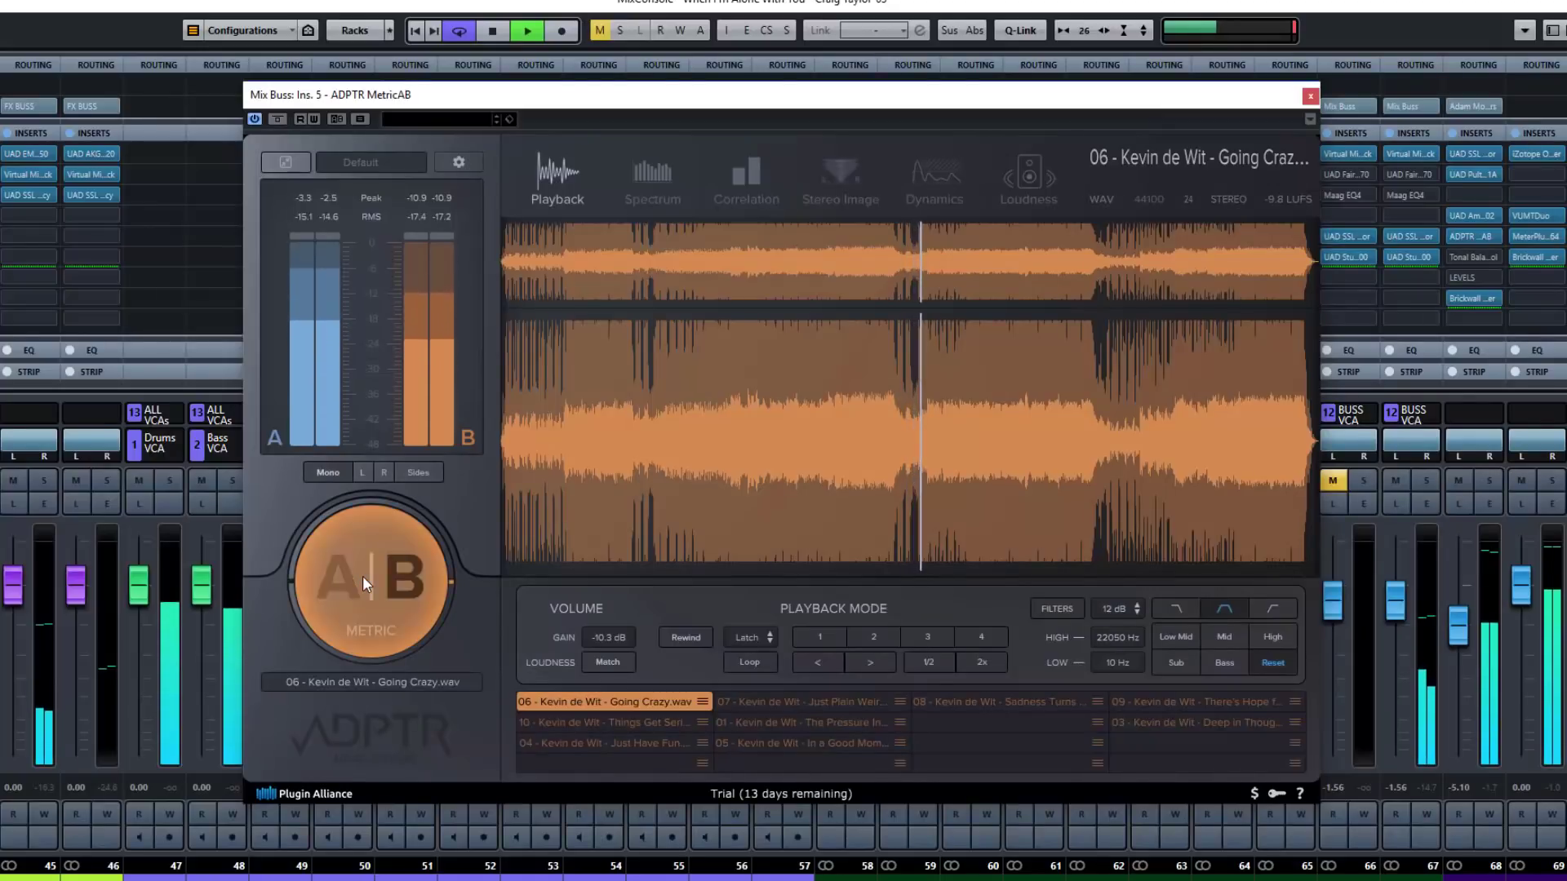
{"action": "left_click", "coordinate": [362, 575]}
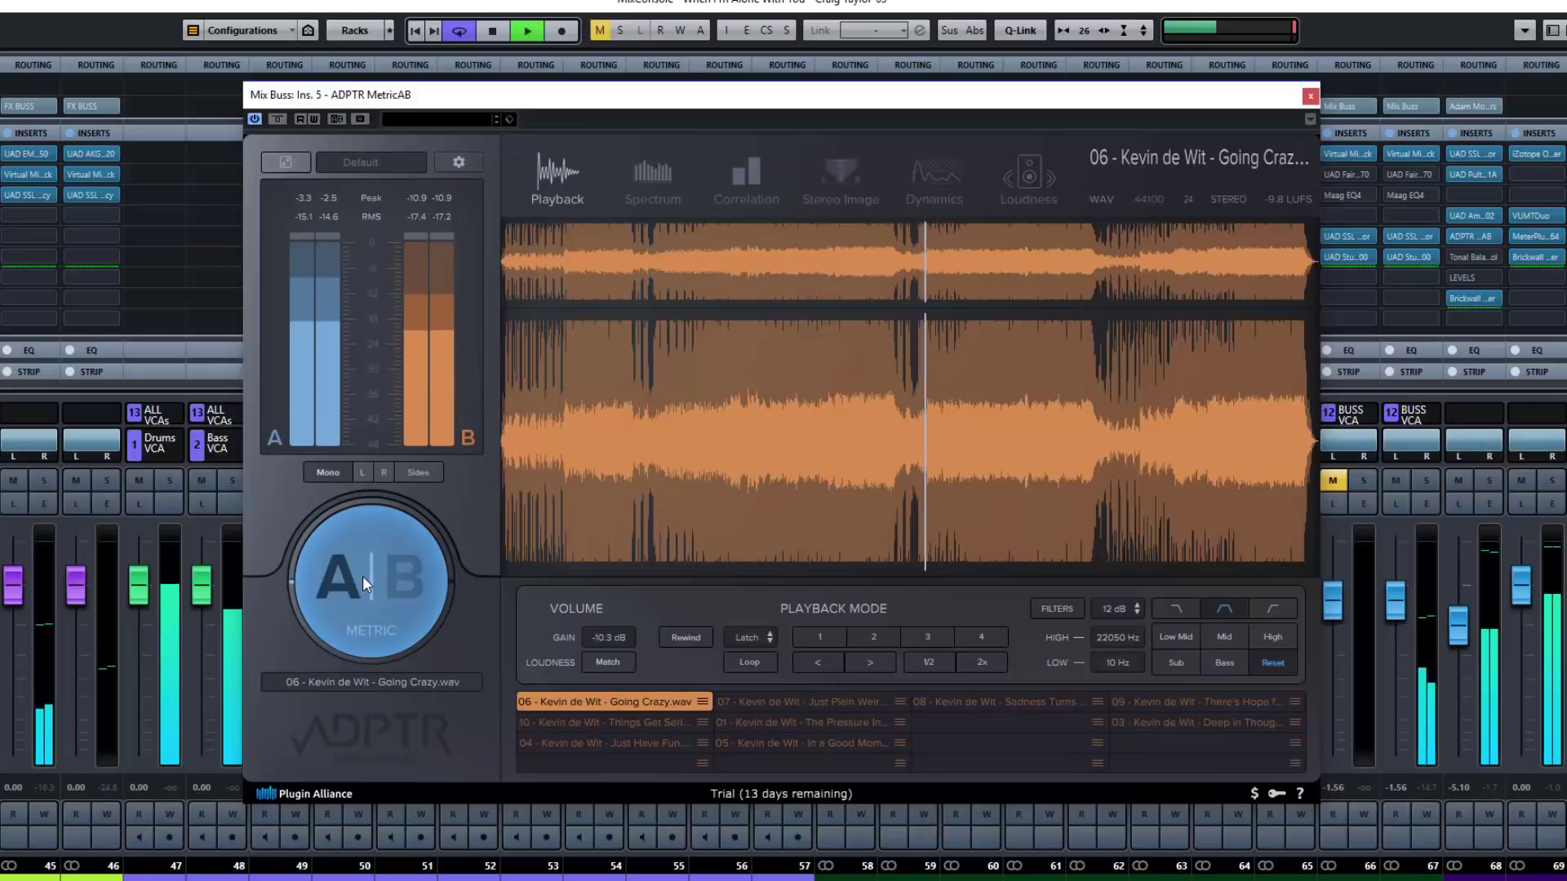
{"action": "left_click", "coordinate": [363, 575]}
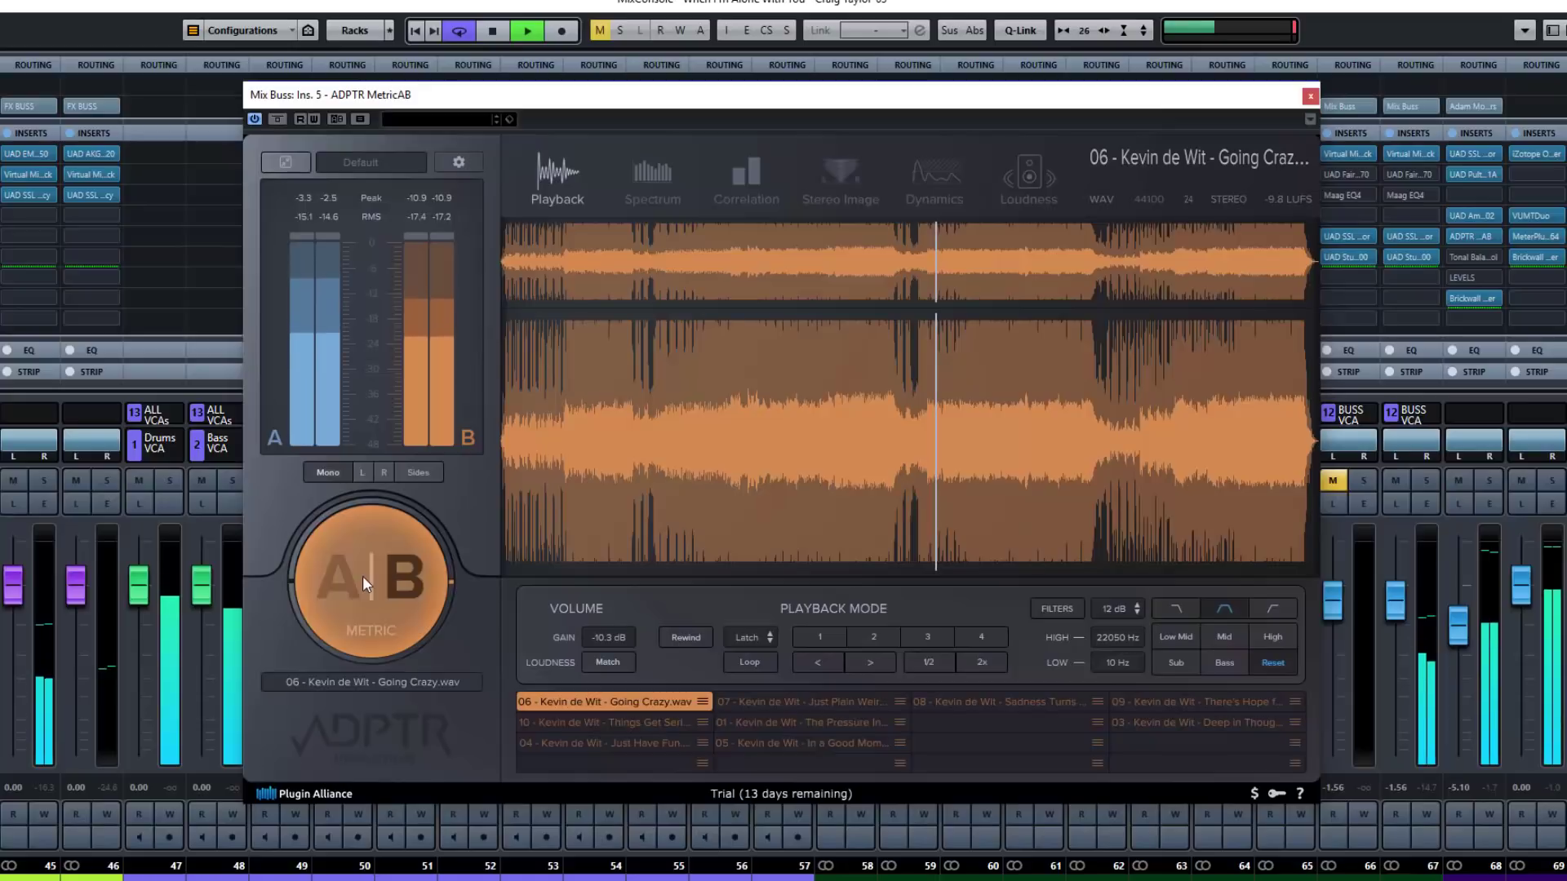
{"action": "left_click", "coordinate": [362, 575]}
{"action": "left_click", "coordinate": [362, 576]}
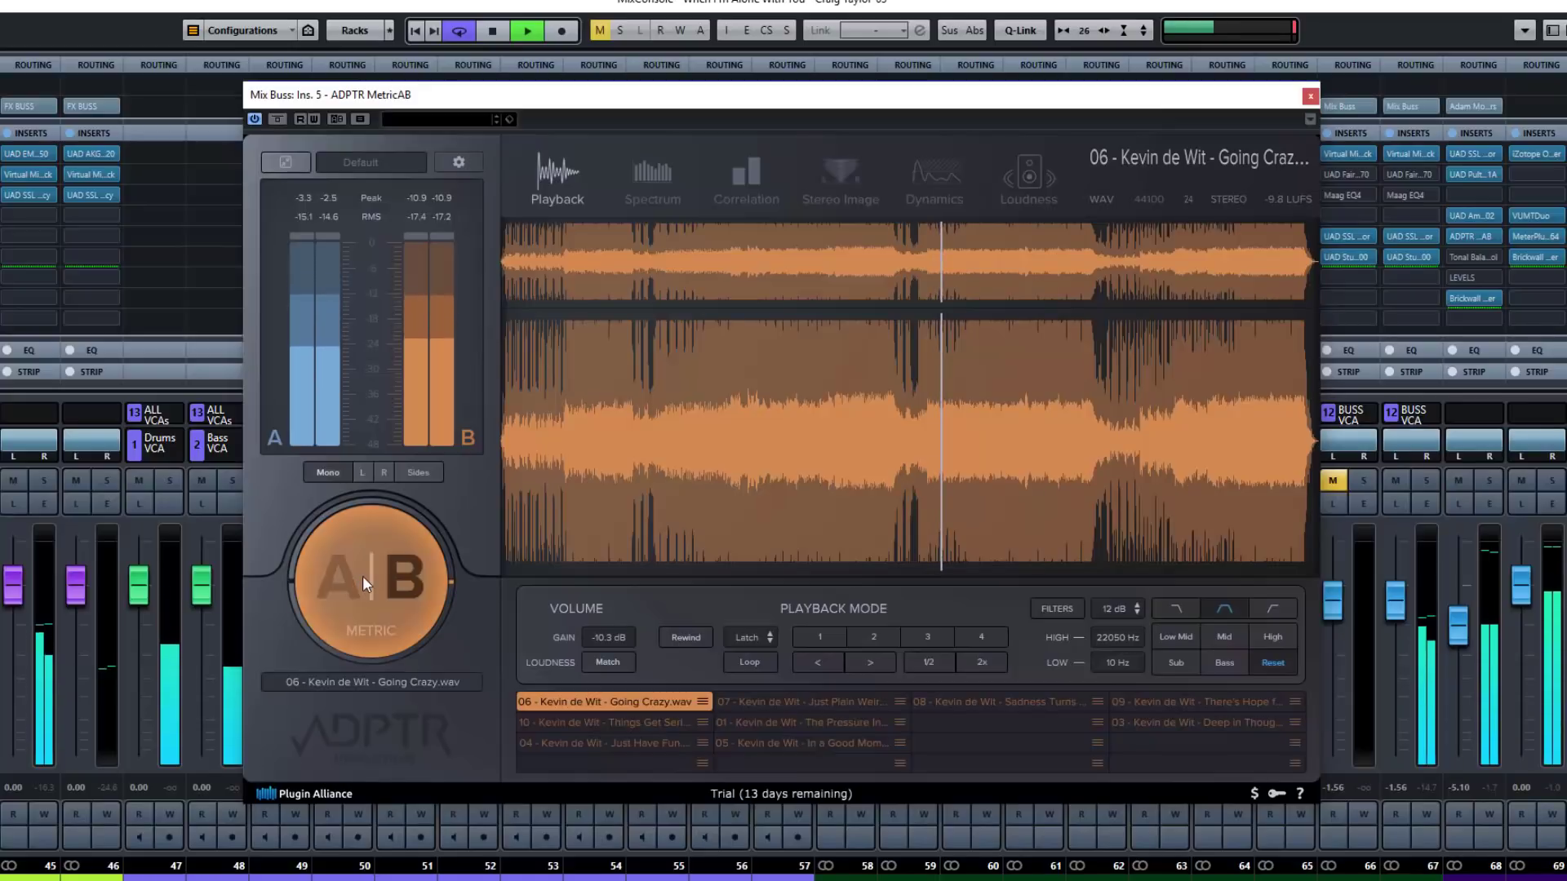
{"action": "left_click", "coordinate": [362, 576]}
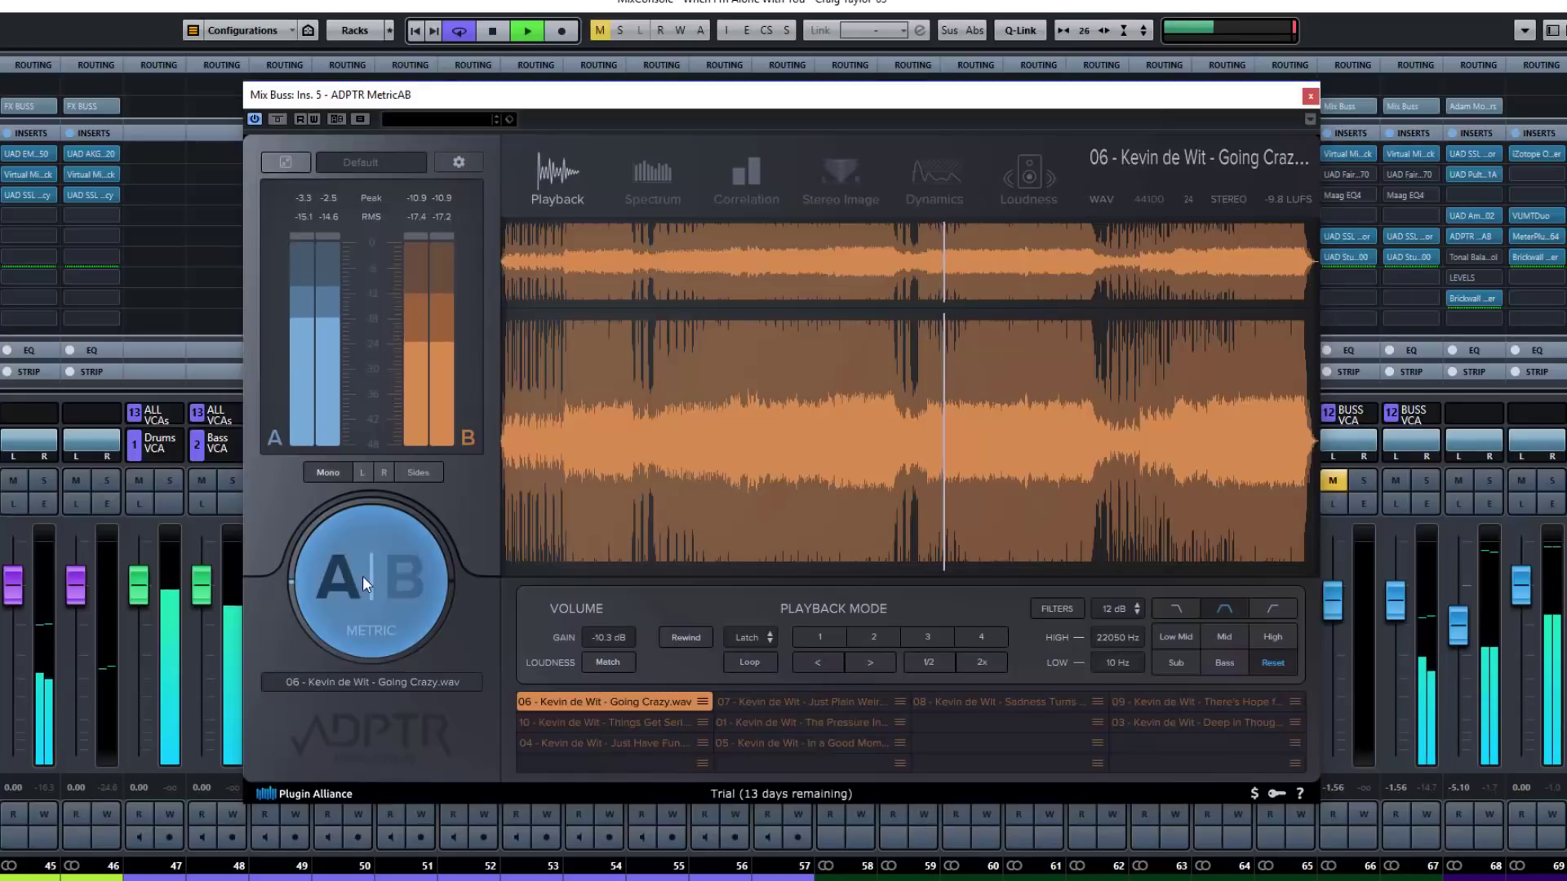
Compare the mix with the reference through the L channel alone and through the R channel alone, finishing on the mix.
{"action": "left_click", "coordinate": [360, 472]}
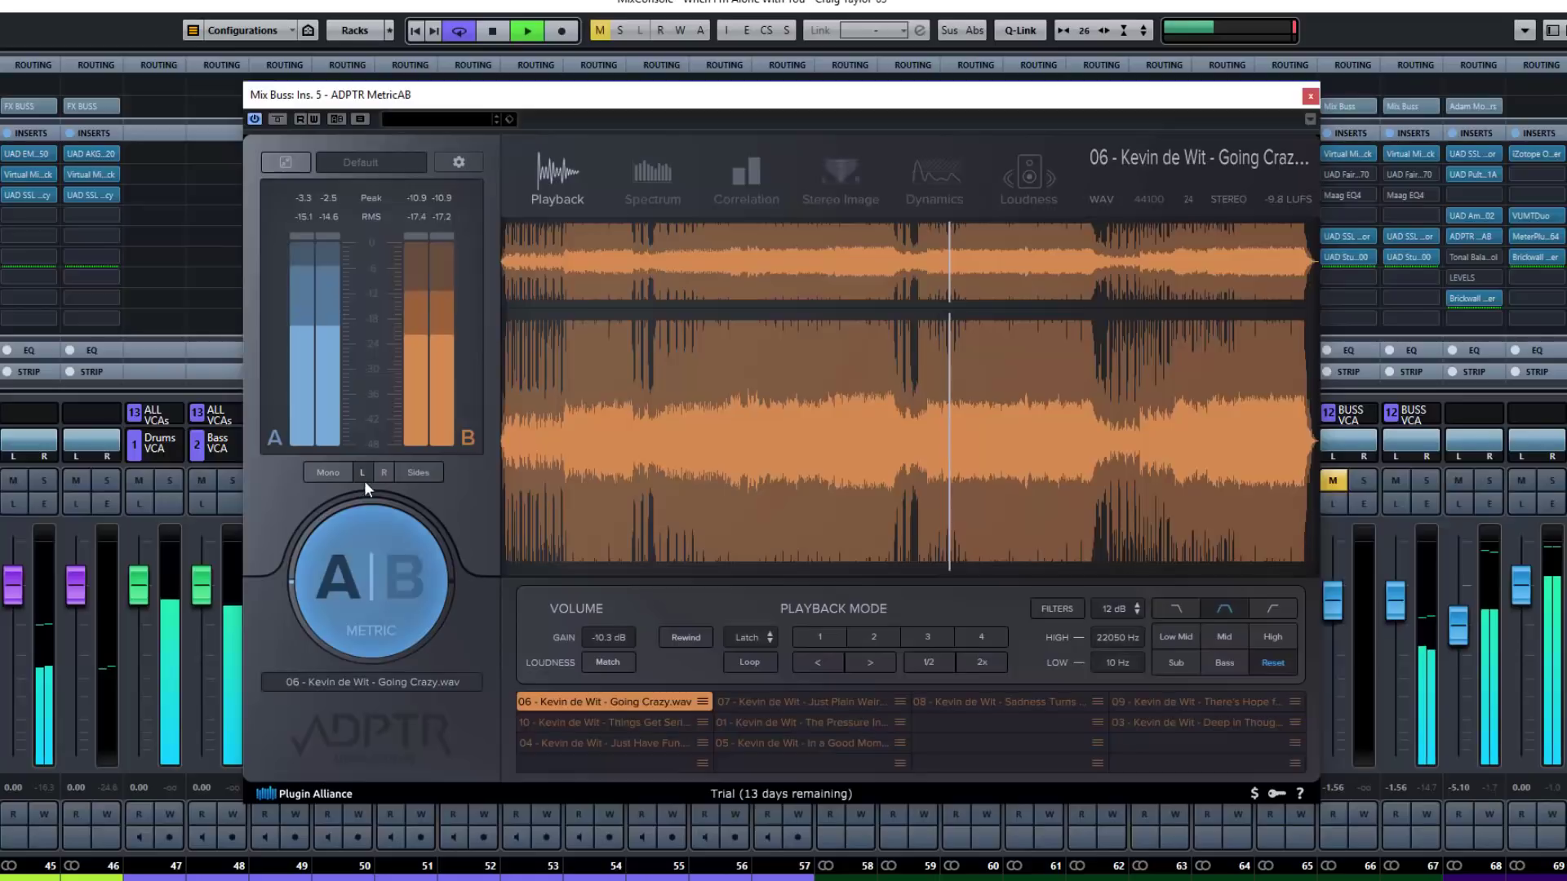
{"action": "left_click", "coordinate": [384, 576]}
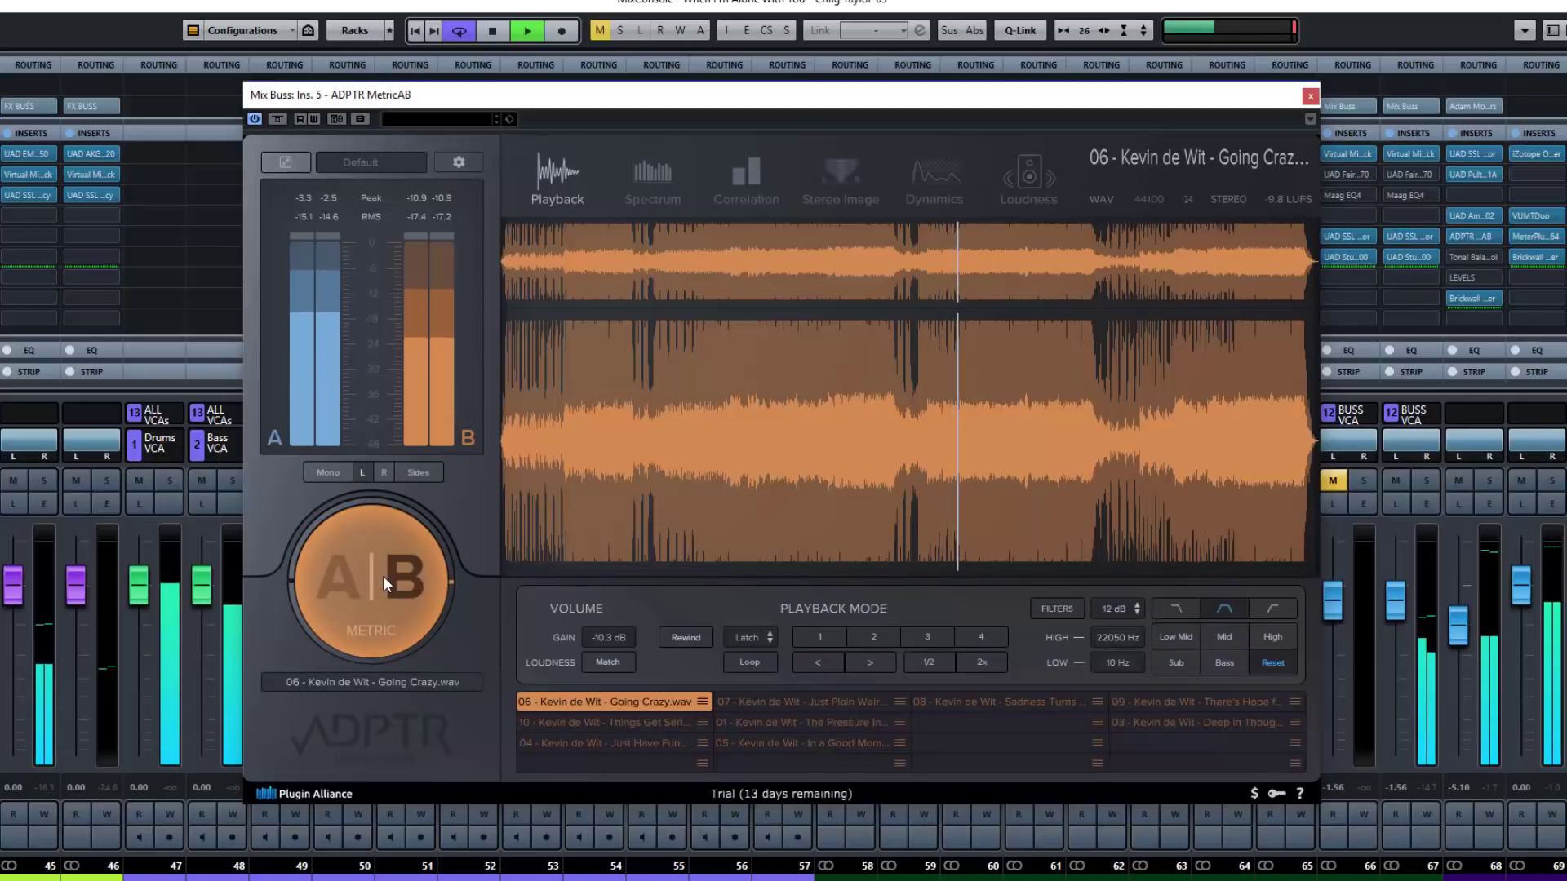
{"action": "left_click", "coordinate": [383, 575]}
{"action": "left_click", "coordinate": [382, 471]}
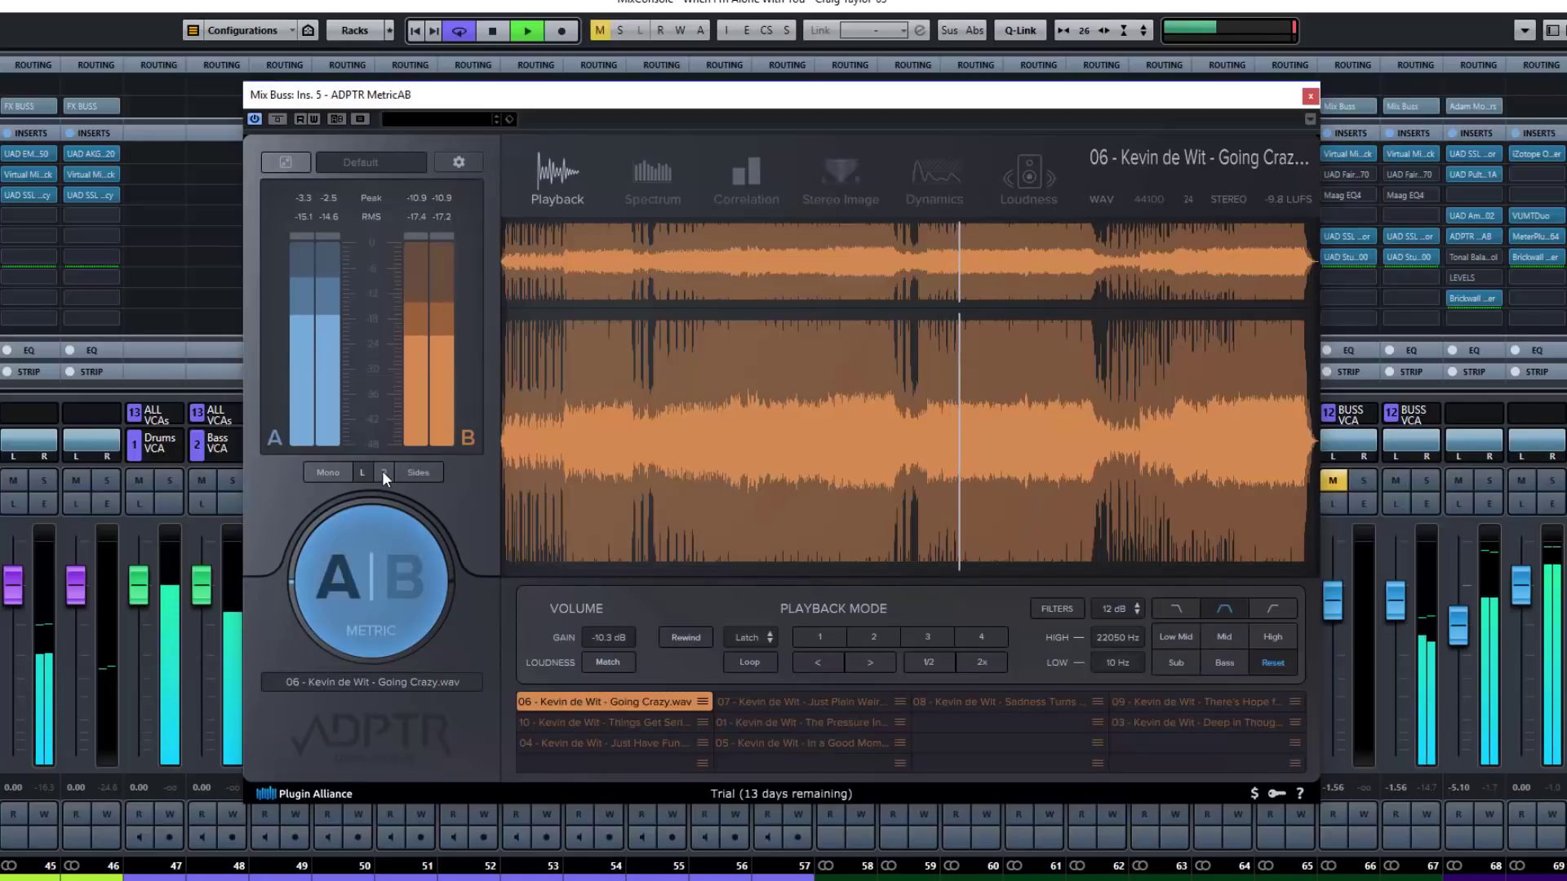
{"action": "left_click", "coordinate": [384, 581]}
{"action": "left_click", "coordinate": [384, 581]}
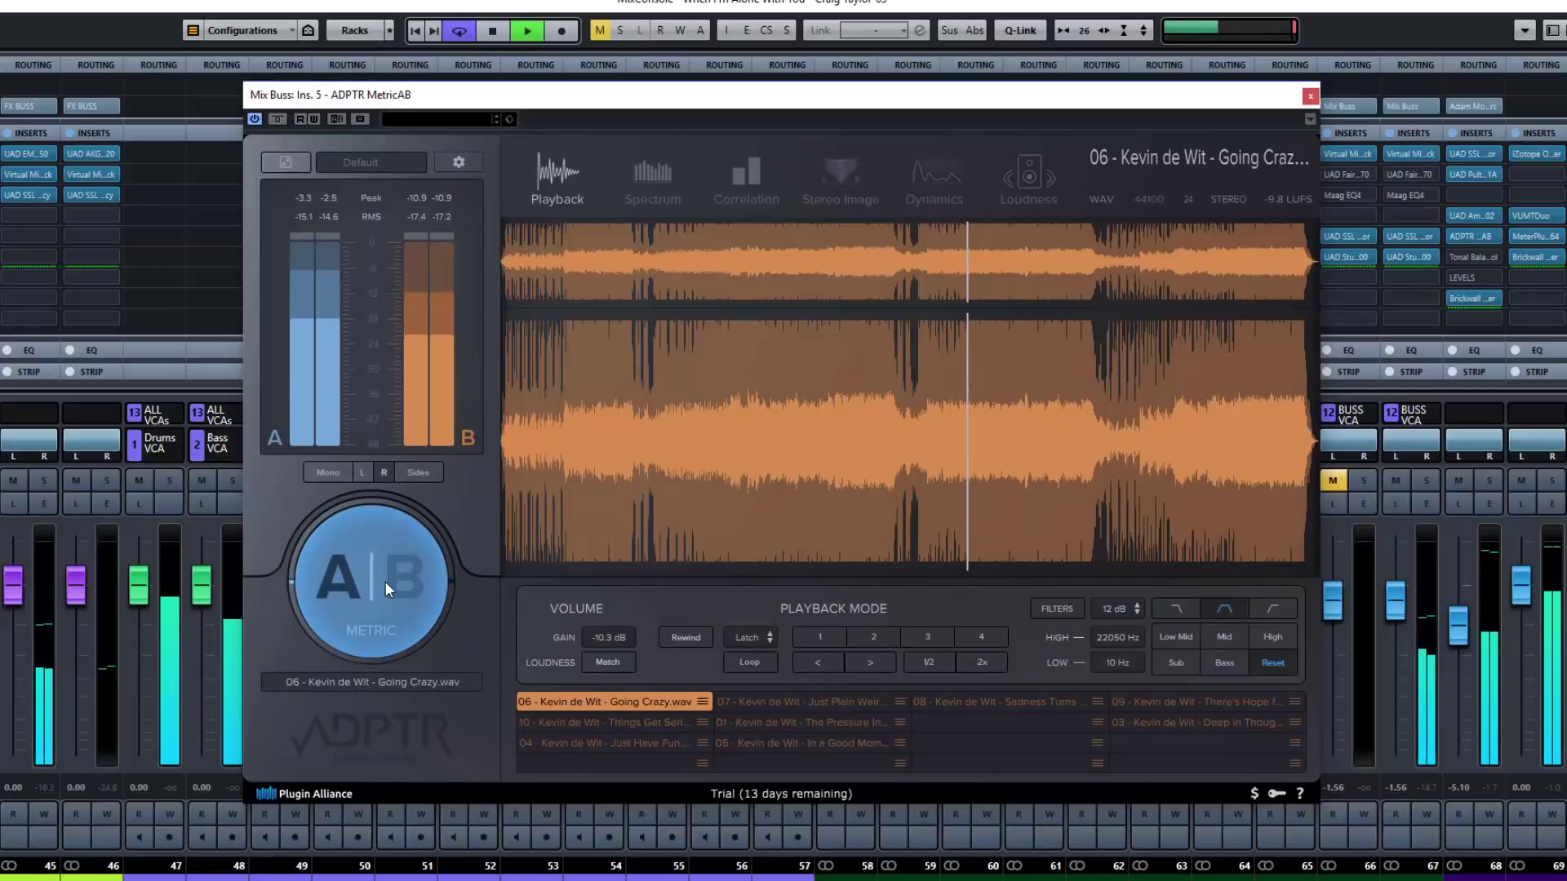
Compare only the Sides signal of the mix and the reference, turn Sides off, and stop playback with the mix selected.
{"action": "left_click", "coordinate": [420, 472]}
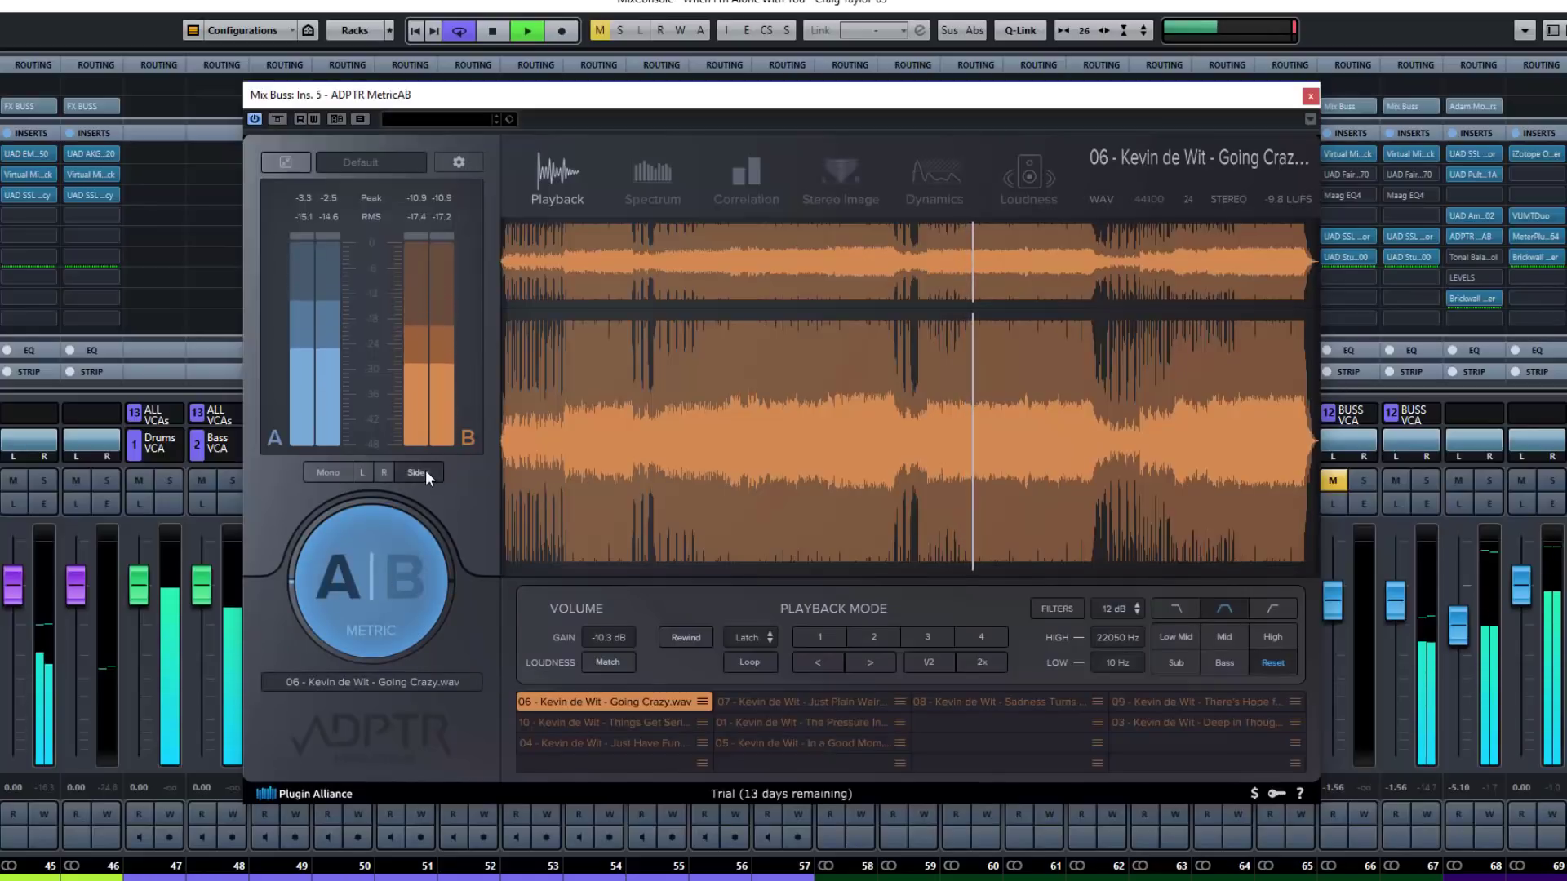
{"action": "left_click", "coordinate": [380, 581]}
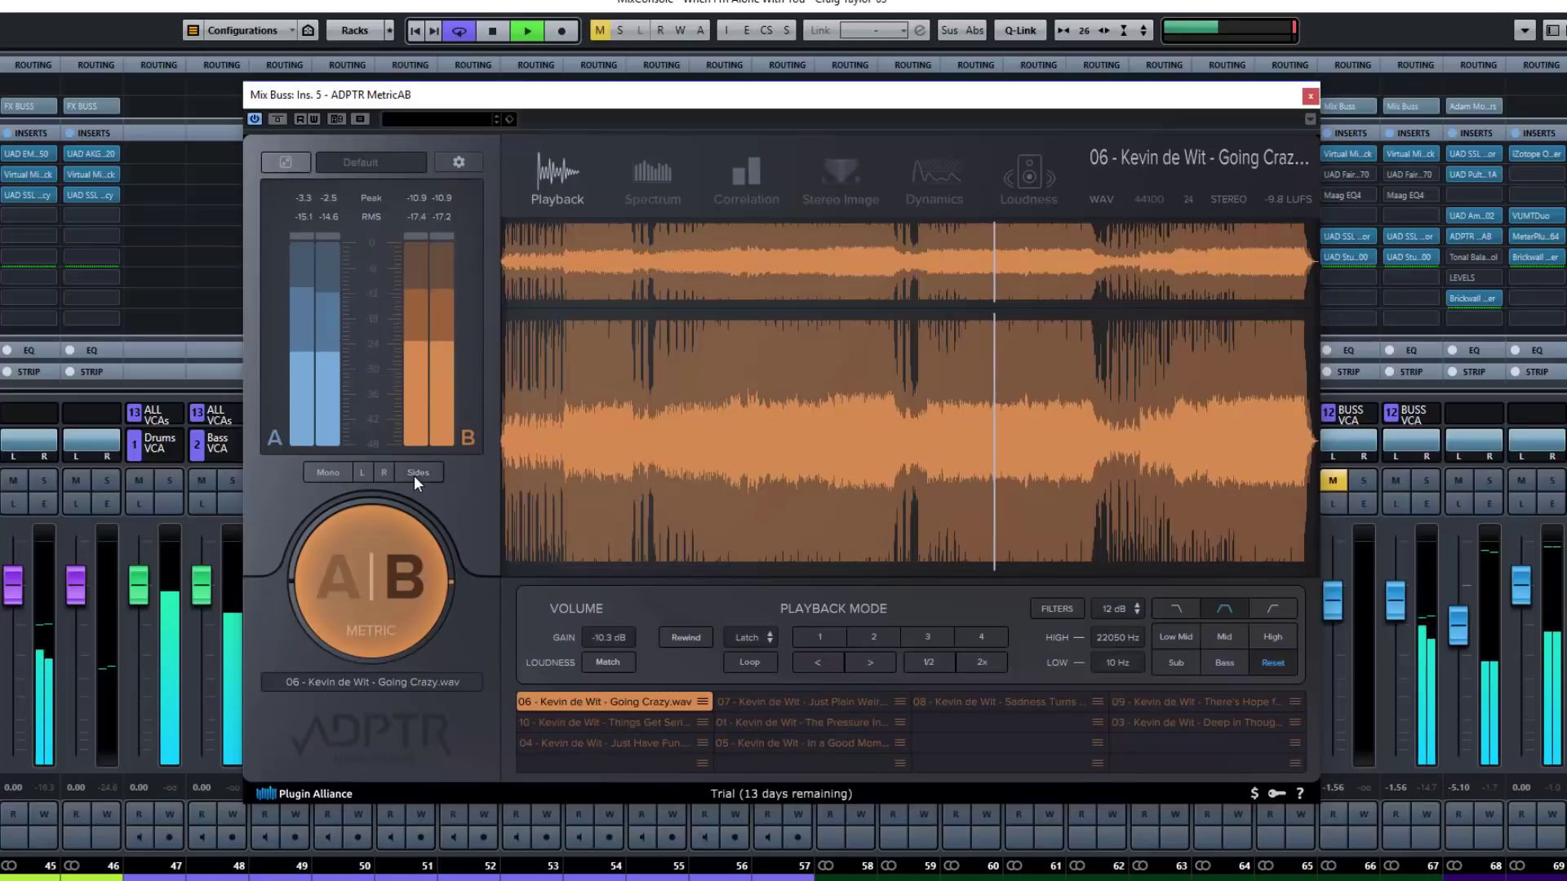
{"action": "key", "text": "space"}
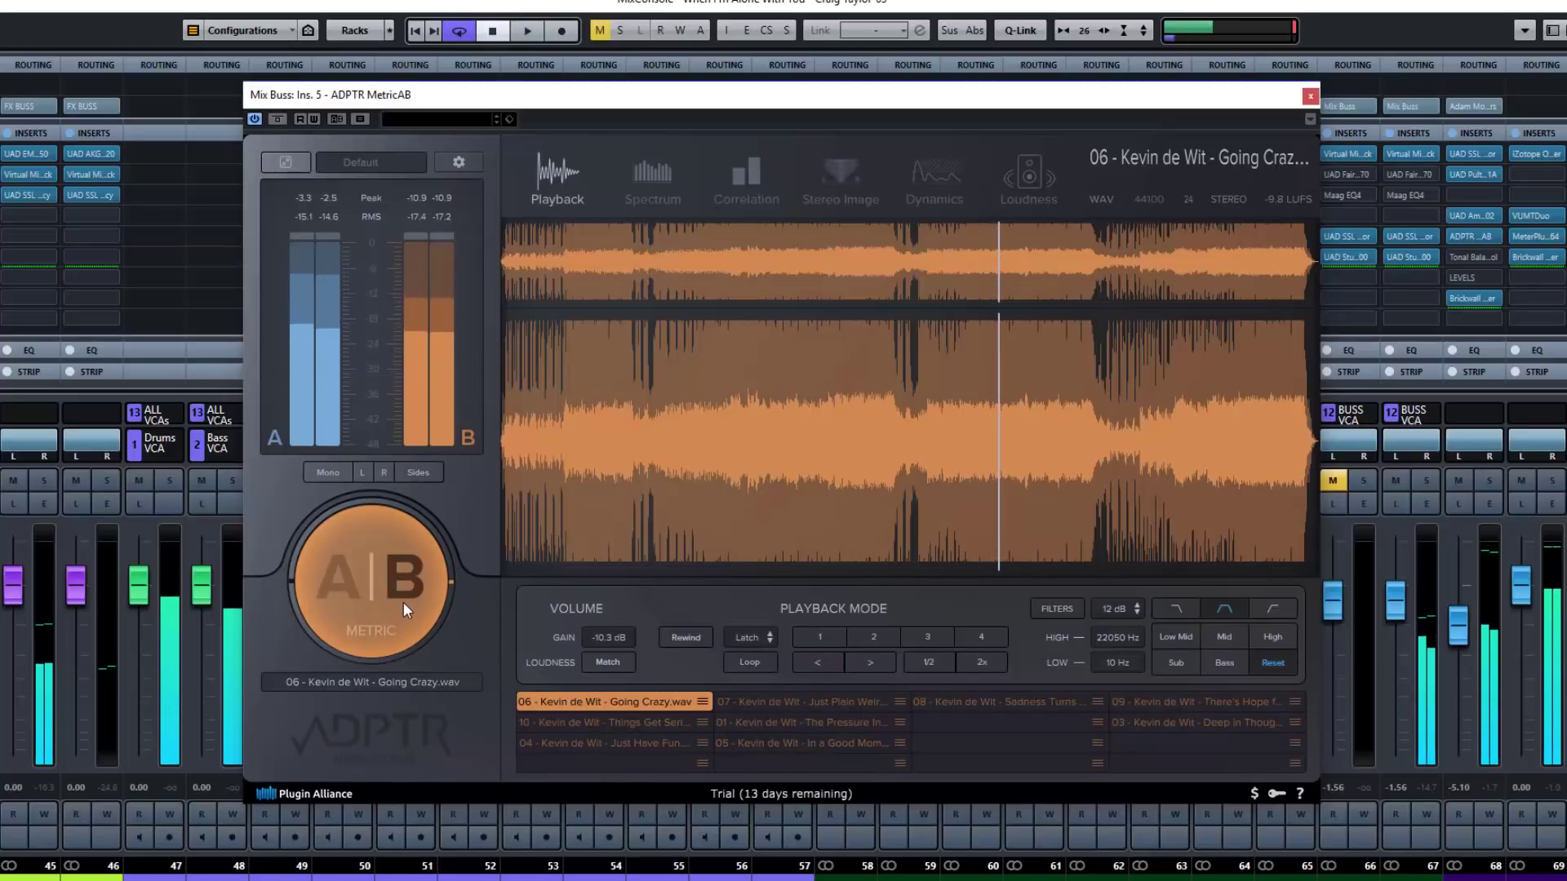
{"action": "left_click", "coordinate": [391, 598]}
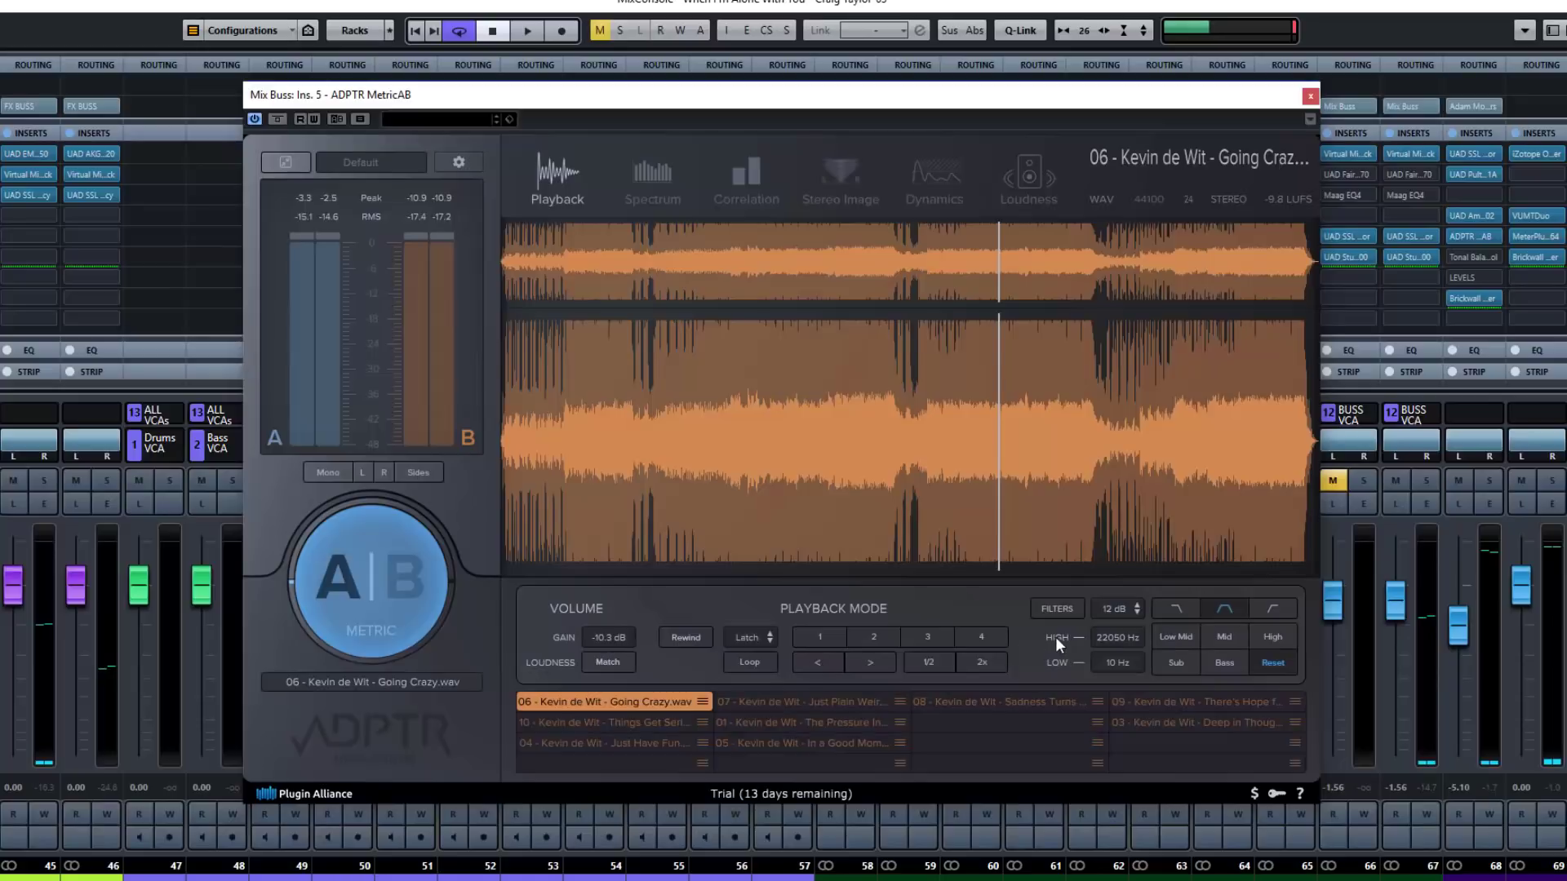
Rewind the Going Crazy reference, reposition it in the loud middle section, and rewind it again during playback before stopping.
{"action": "left_click", "coordinate": [687, 638]}
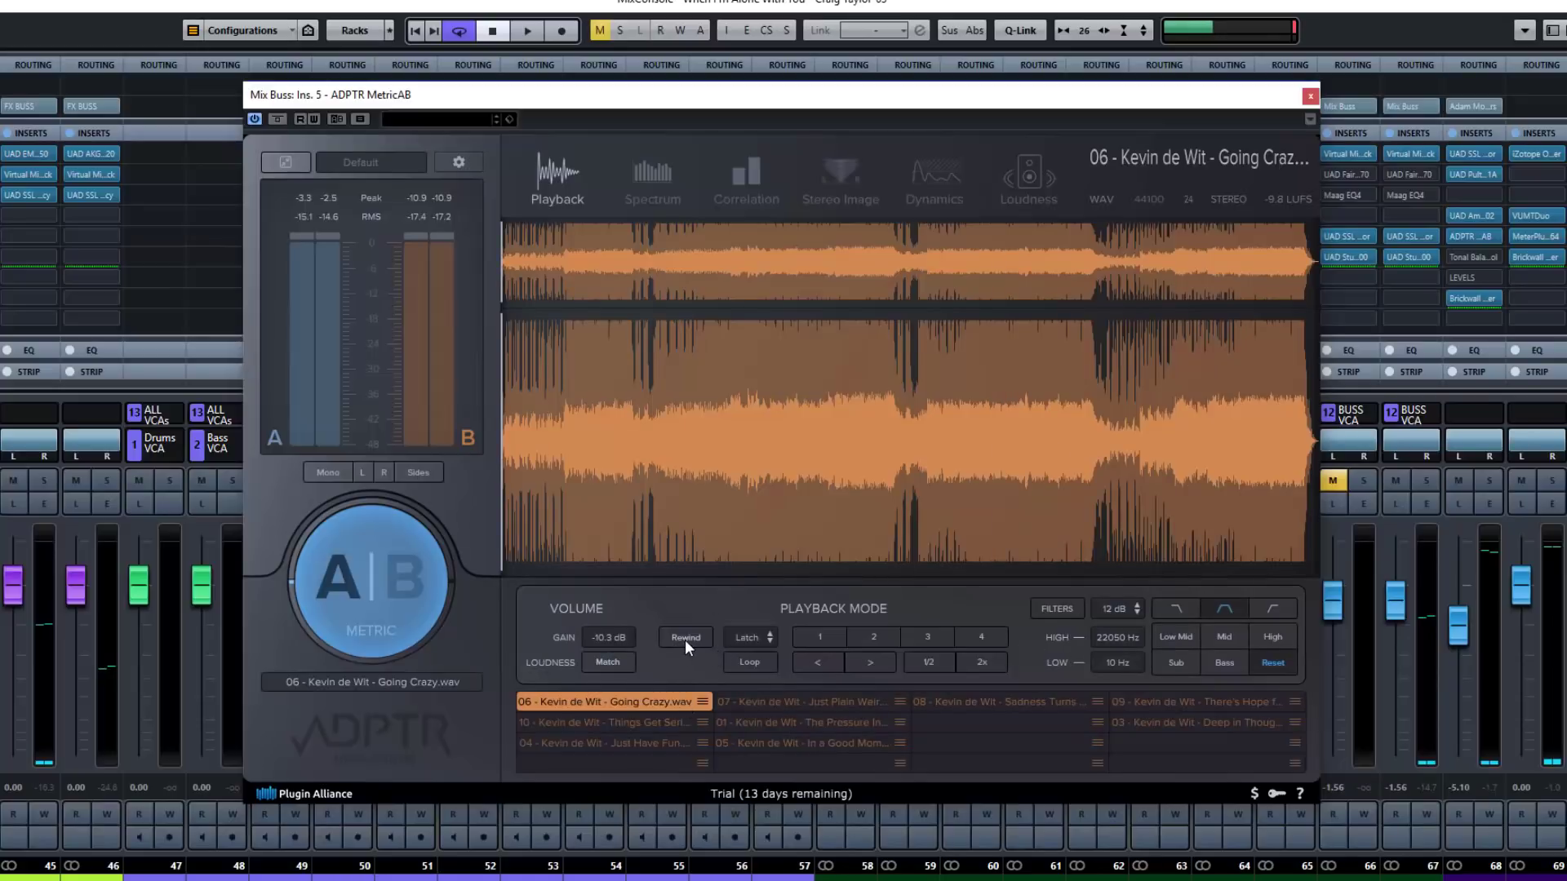
{"action": "left_click", "coordinate": [829, 509]}
{"action": "left_click", "coordinate": [870, 468]}
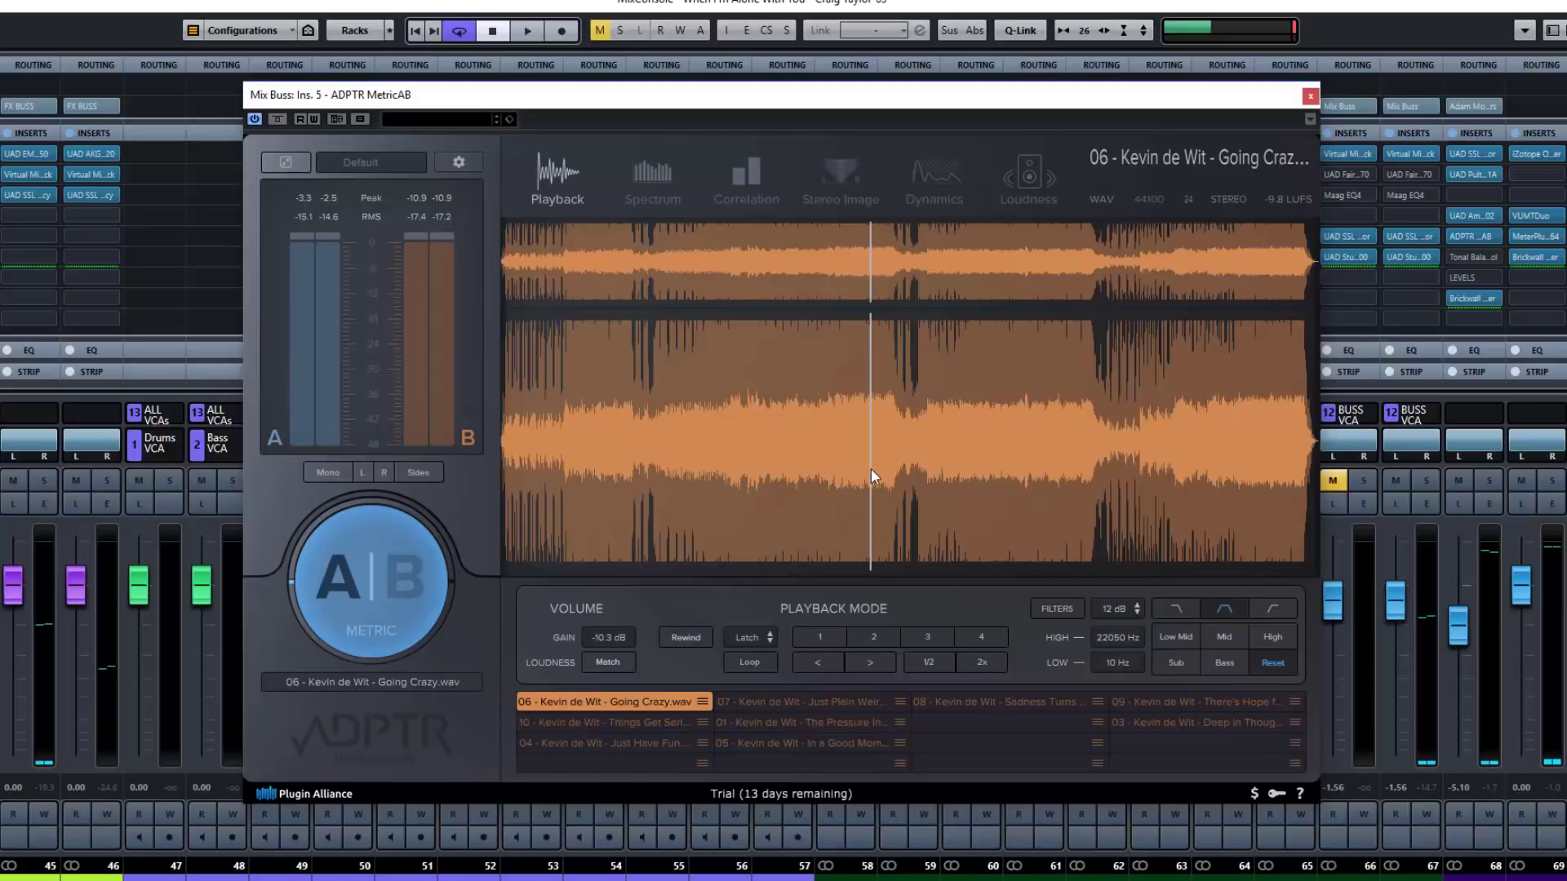
{"action": "key", "text": "space"}
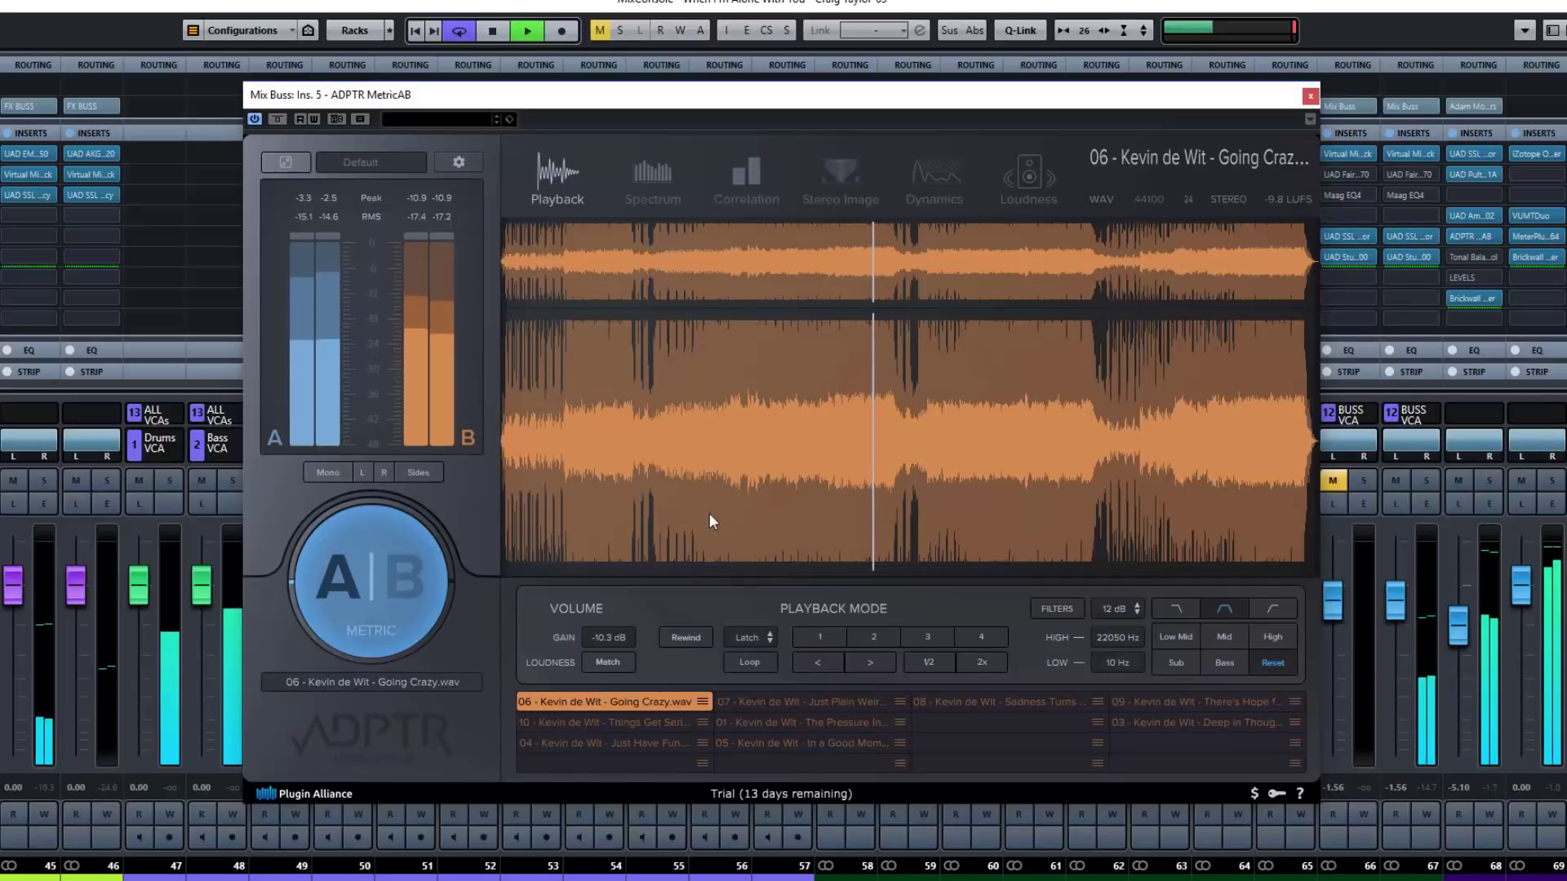
{"action": "left_click", "coordinate": [685, 636]}
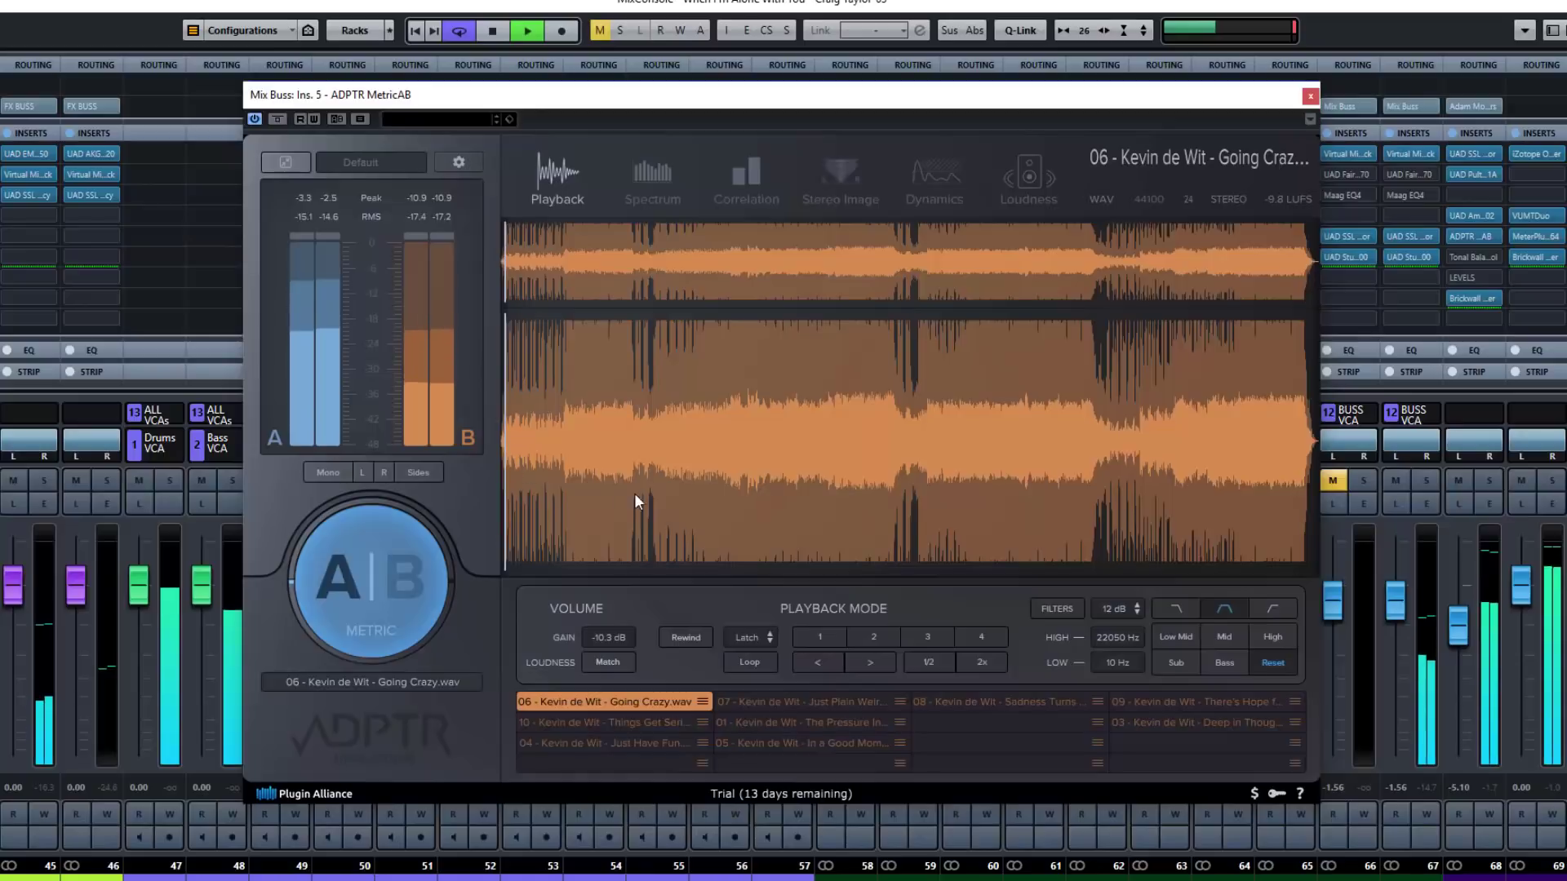
{"action": "key", "text": "space"}
Place the reference's playback position at the start of its loud middle section and play the session briefly in Latch mode.
{"action": "left_click", "coordinate": [830, 472]}
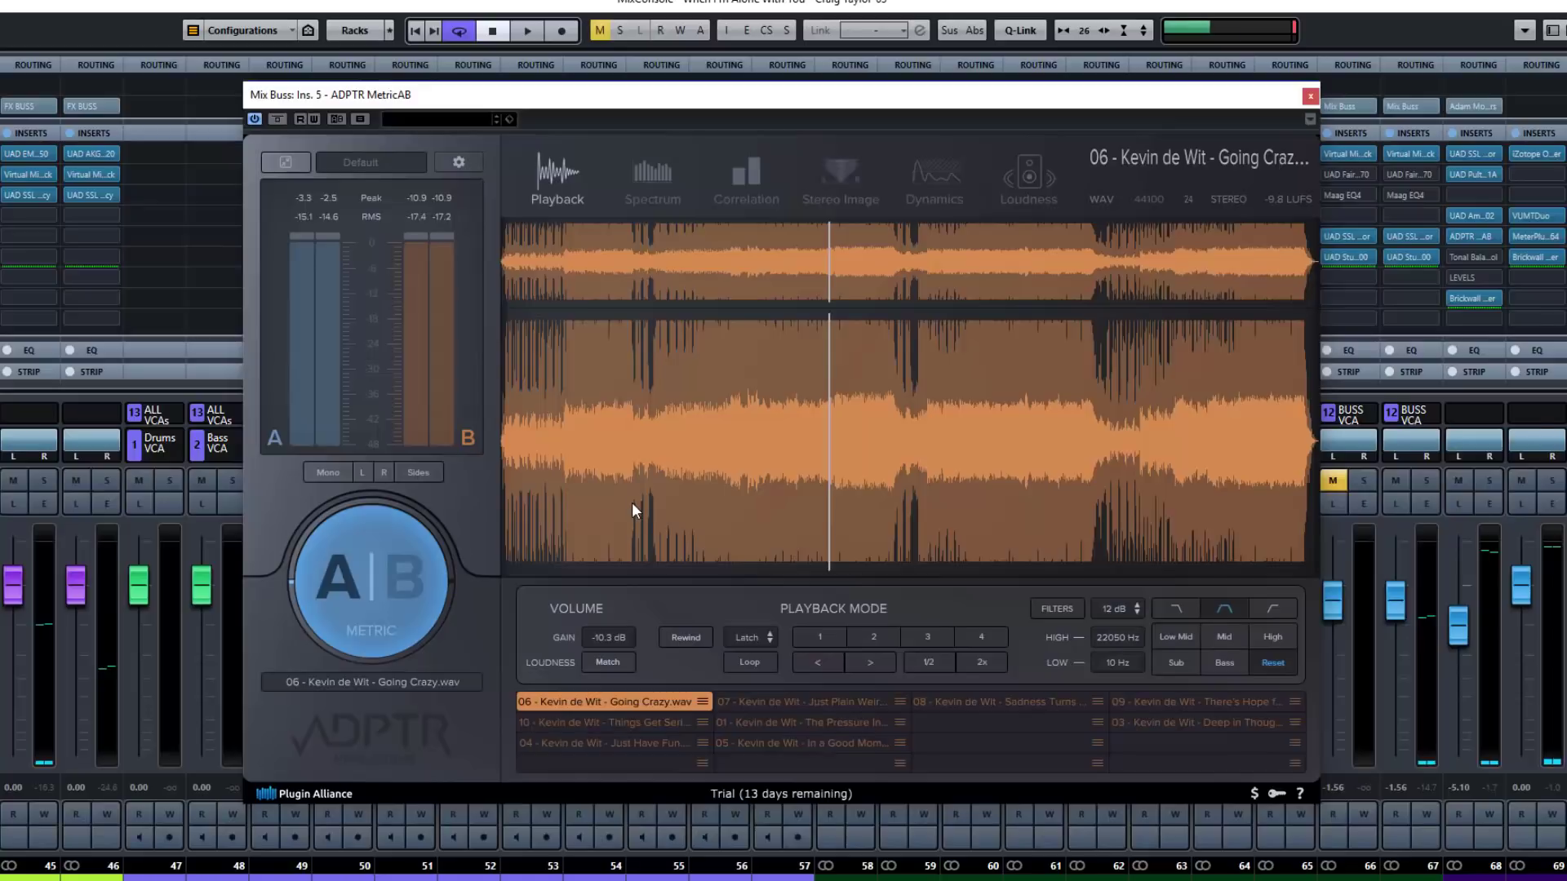
{"action": "key", "text": "space"}
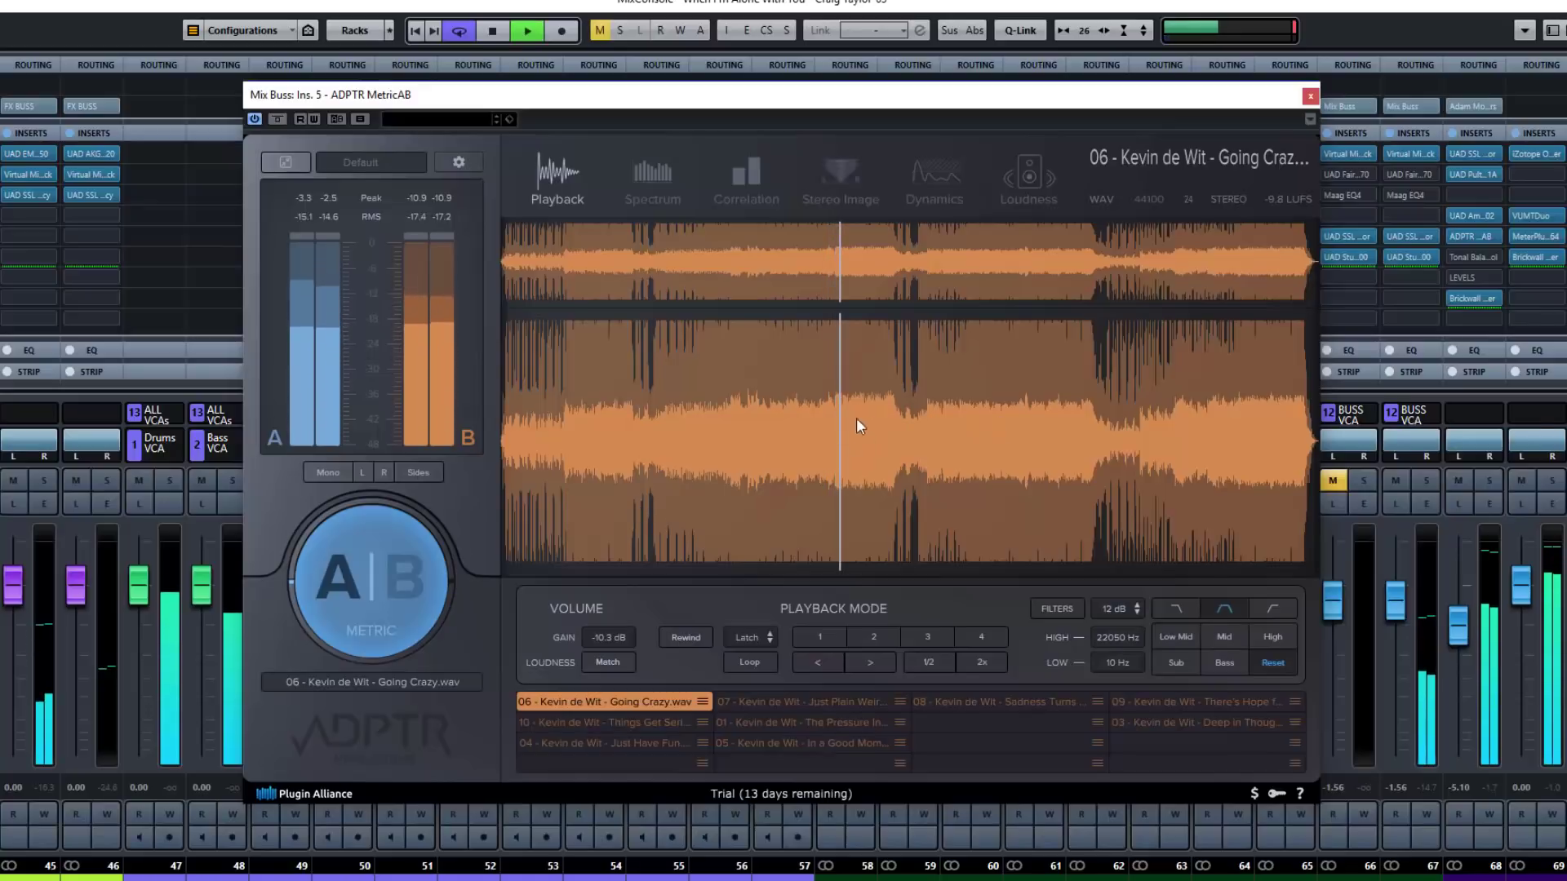
{"action": "key", "text": "space"}
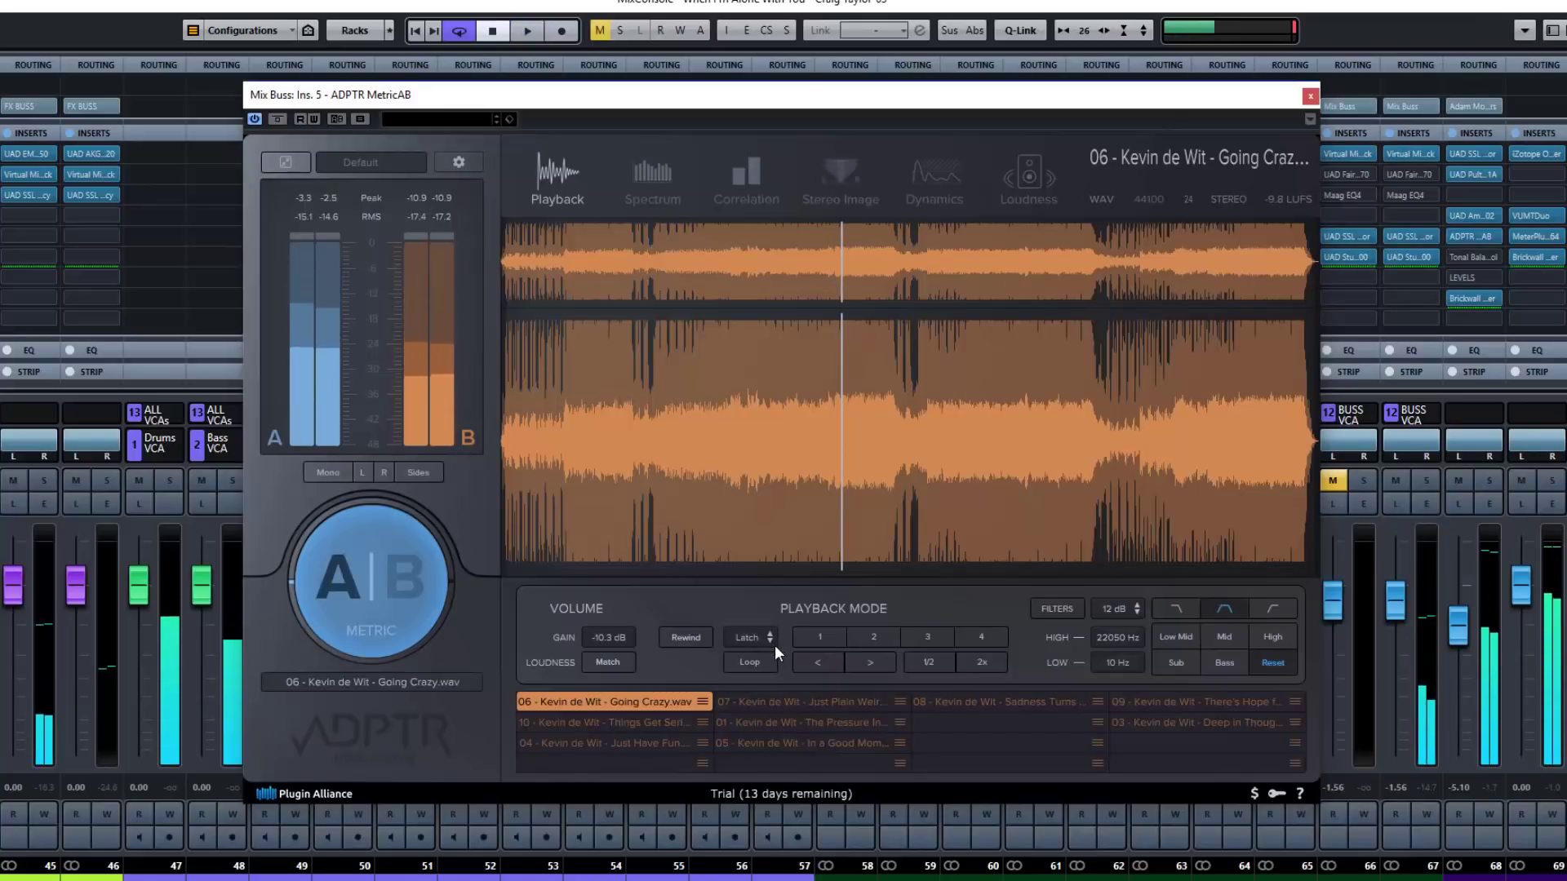
Change the reference's playback mode to Cue, and then to Sync.
{"action": "left_click", "coordinate": [762, 643]}
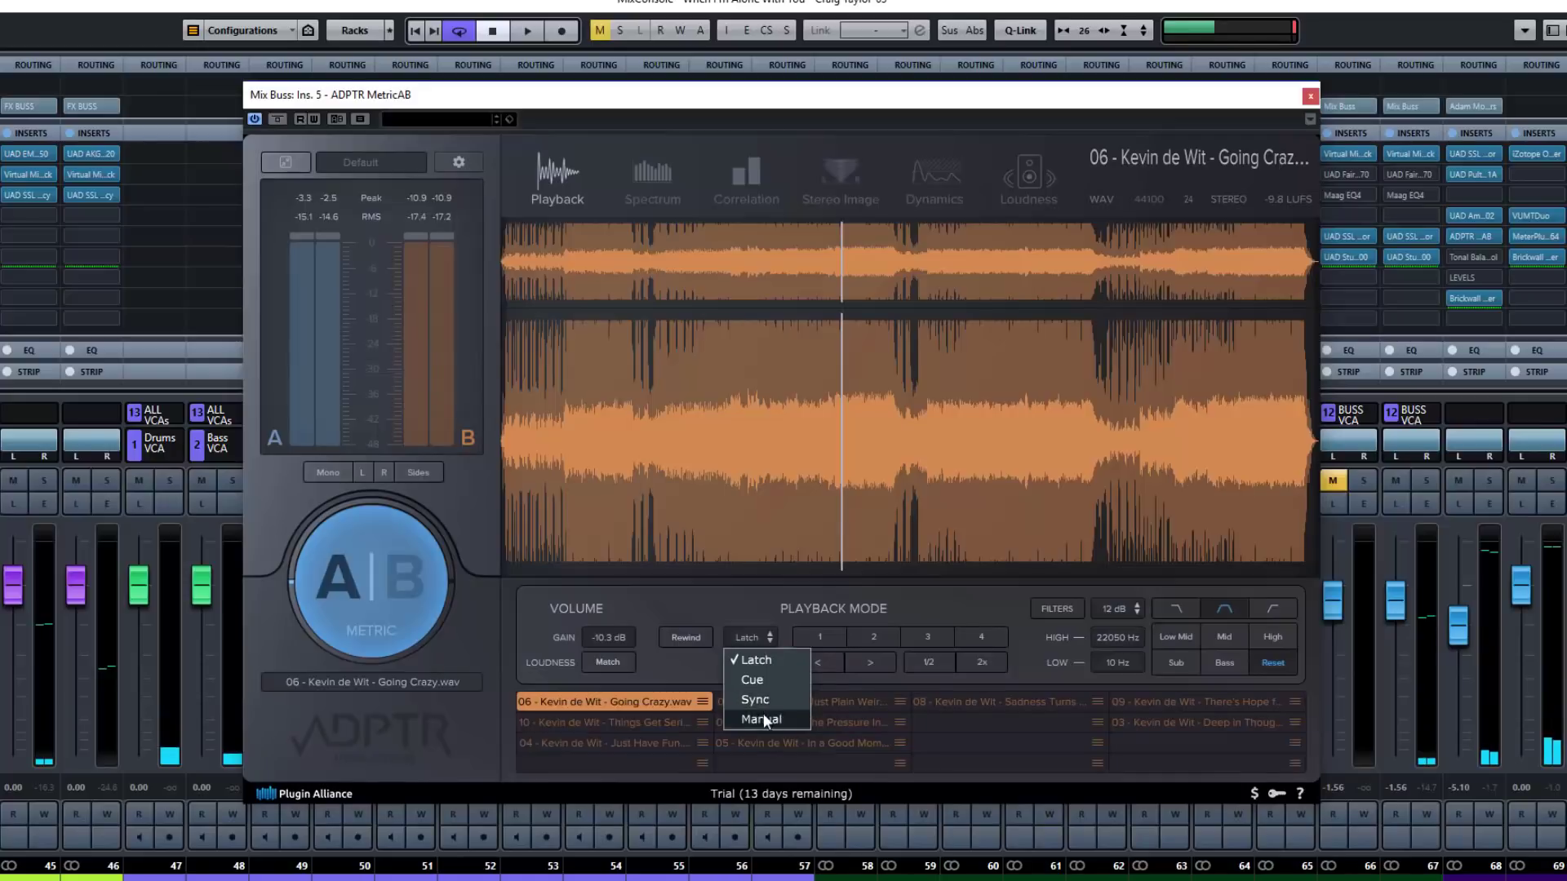
{"action": "left_click", "coordinate": [763, 682]}
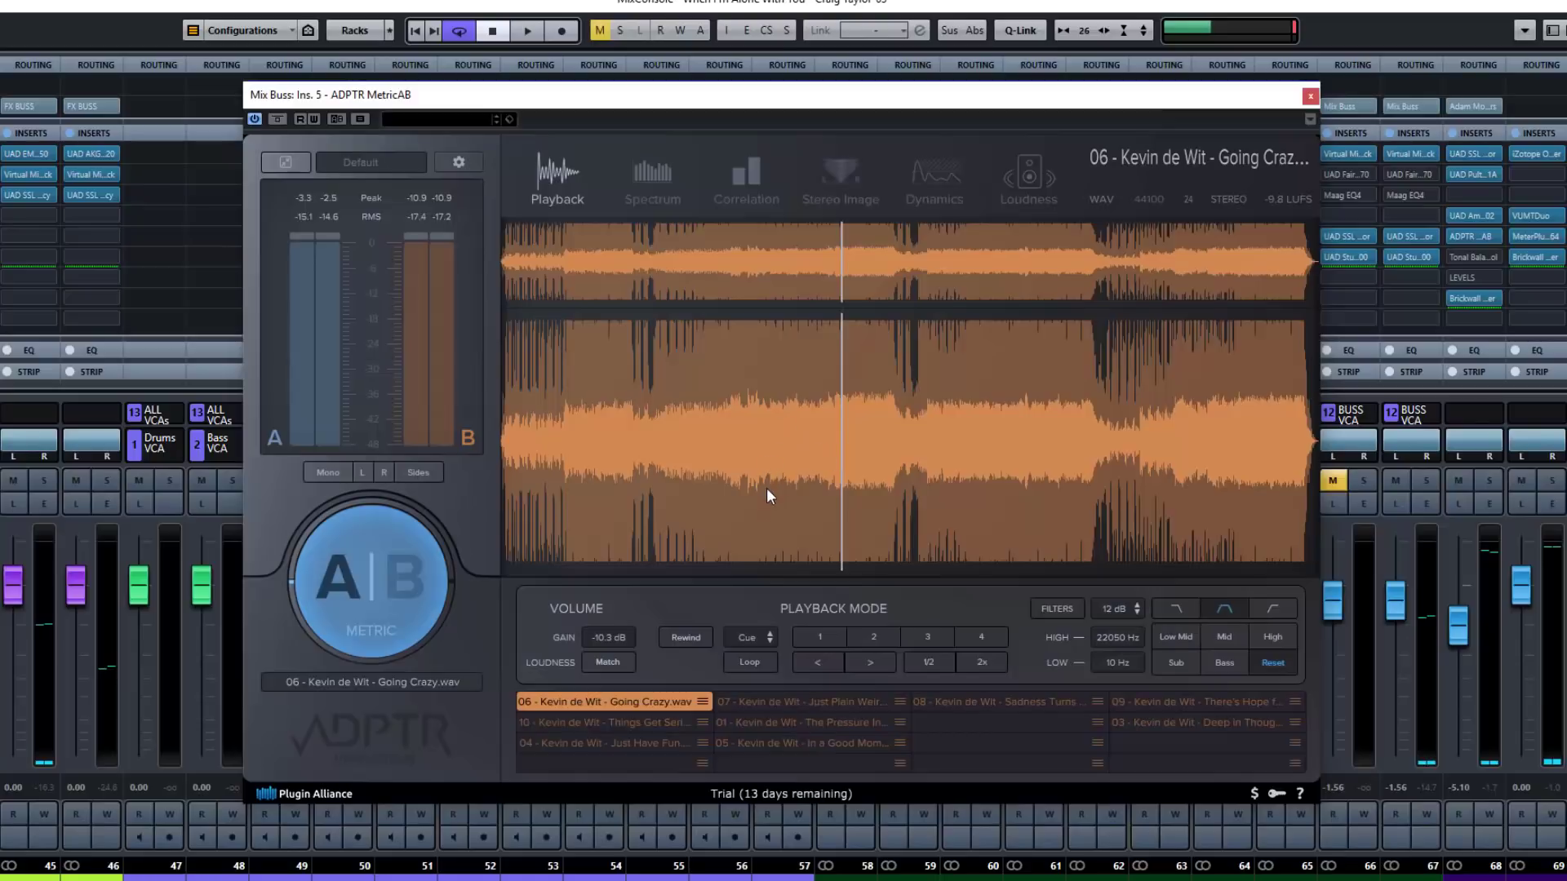
{"action": "left_click", "coordinate": [762, 643]}
{"action": "left_click", "coordinate": [755, 700]}
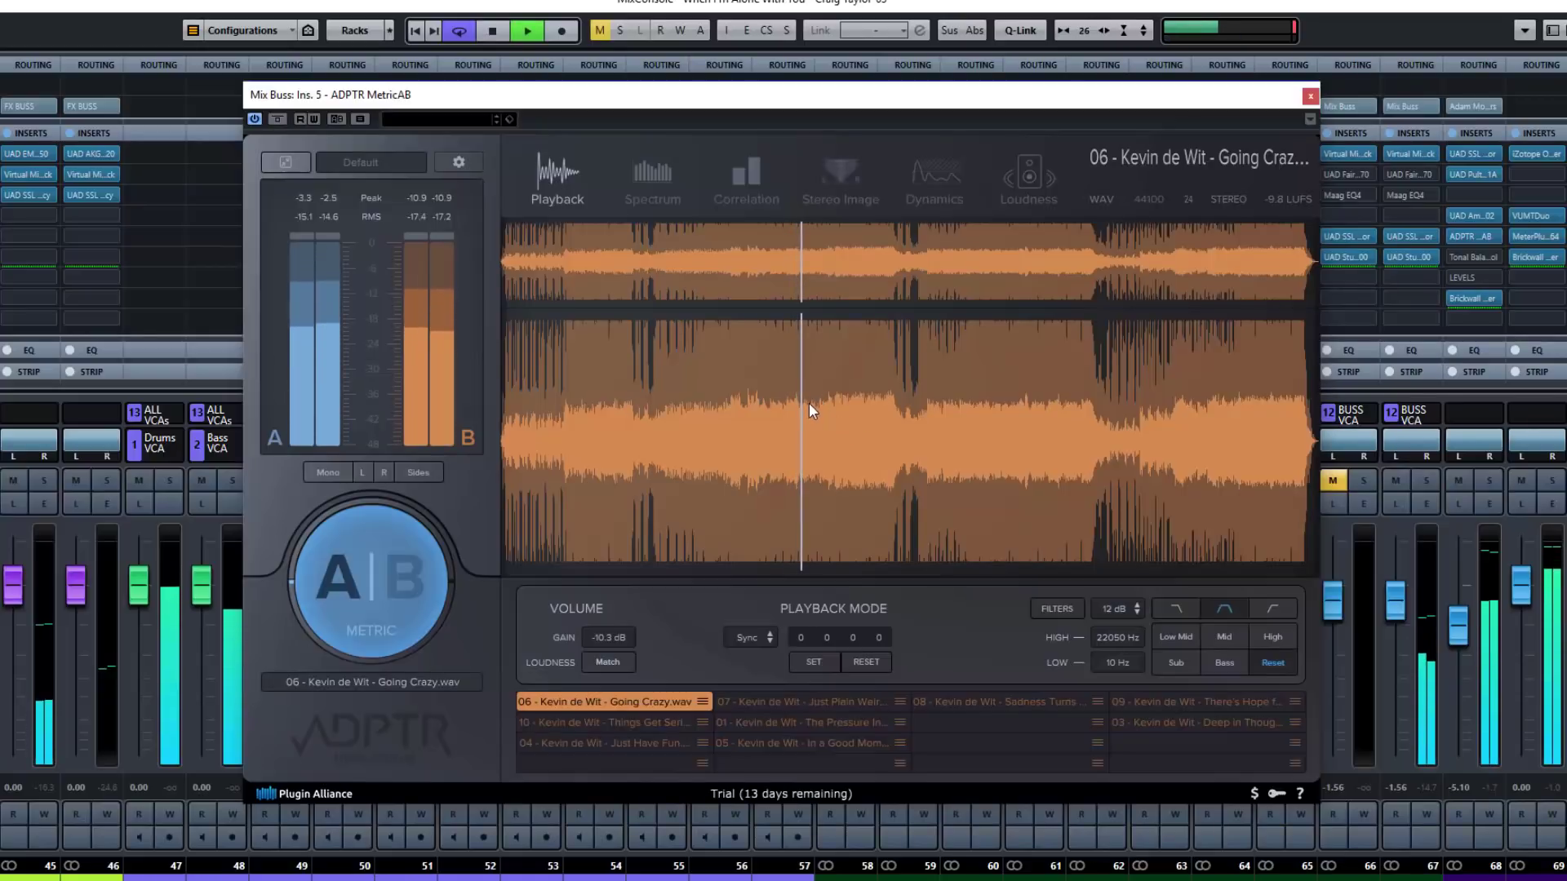
Restart playback in Sync mode, set the reference's sync offset to 0 0 13 134, and stop the session.
{"action": "key", "text": "space"}
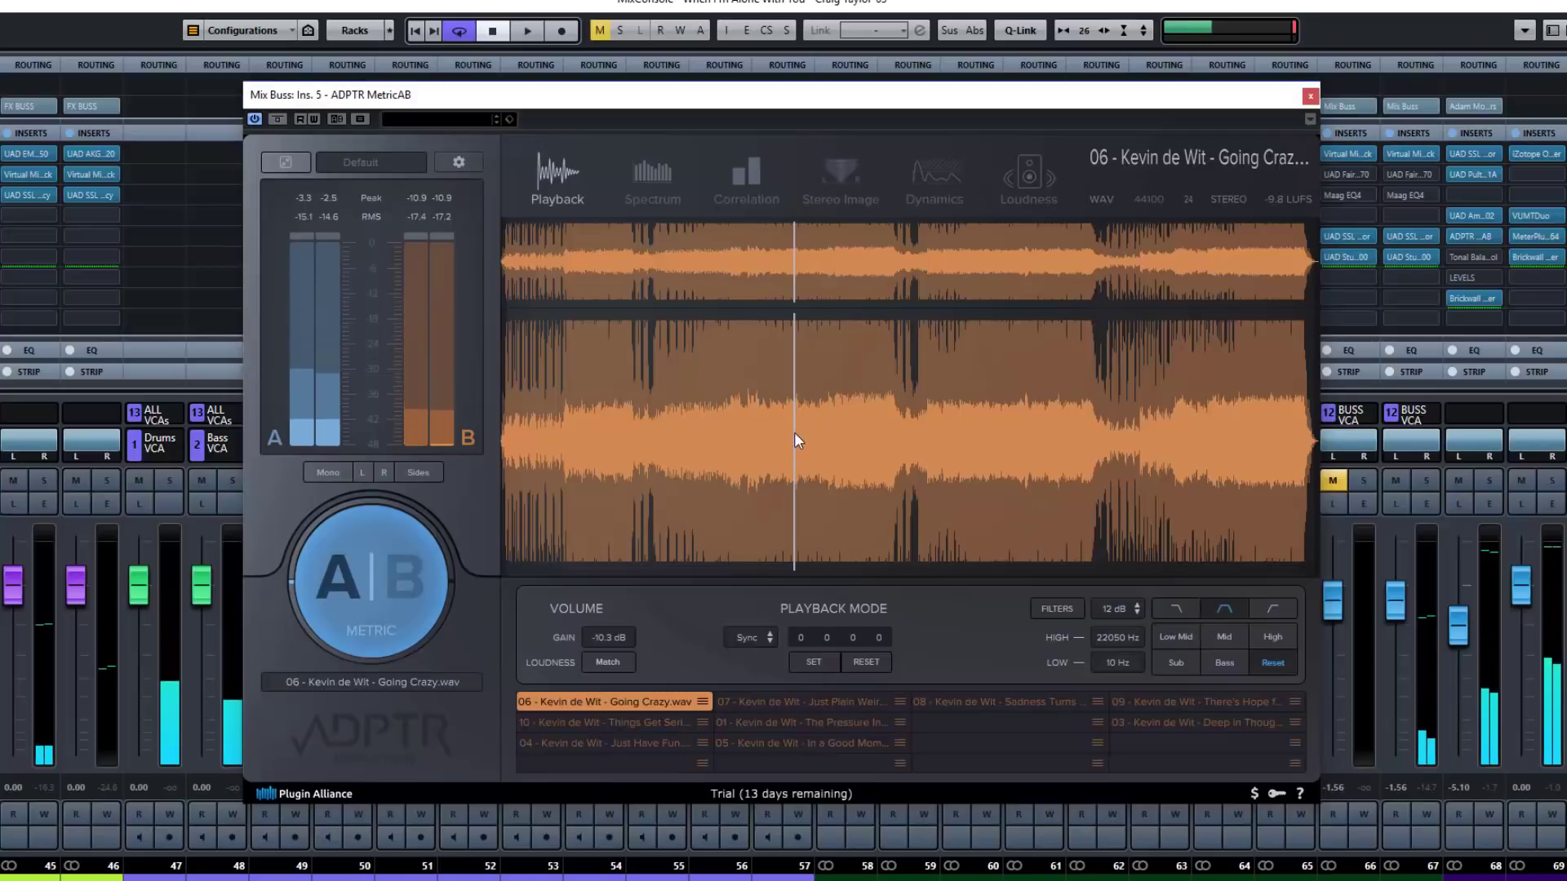
{"action": "key", "text": "space"}
{"action": "left_click", "coordinate": [871, 664]}
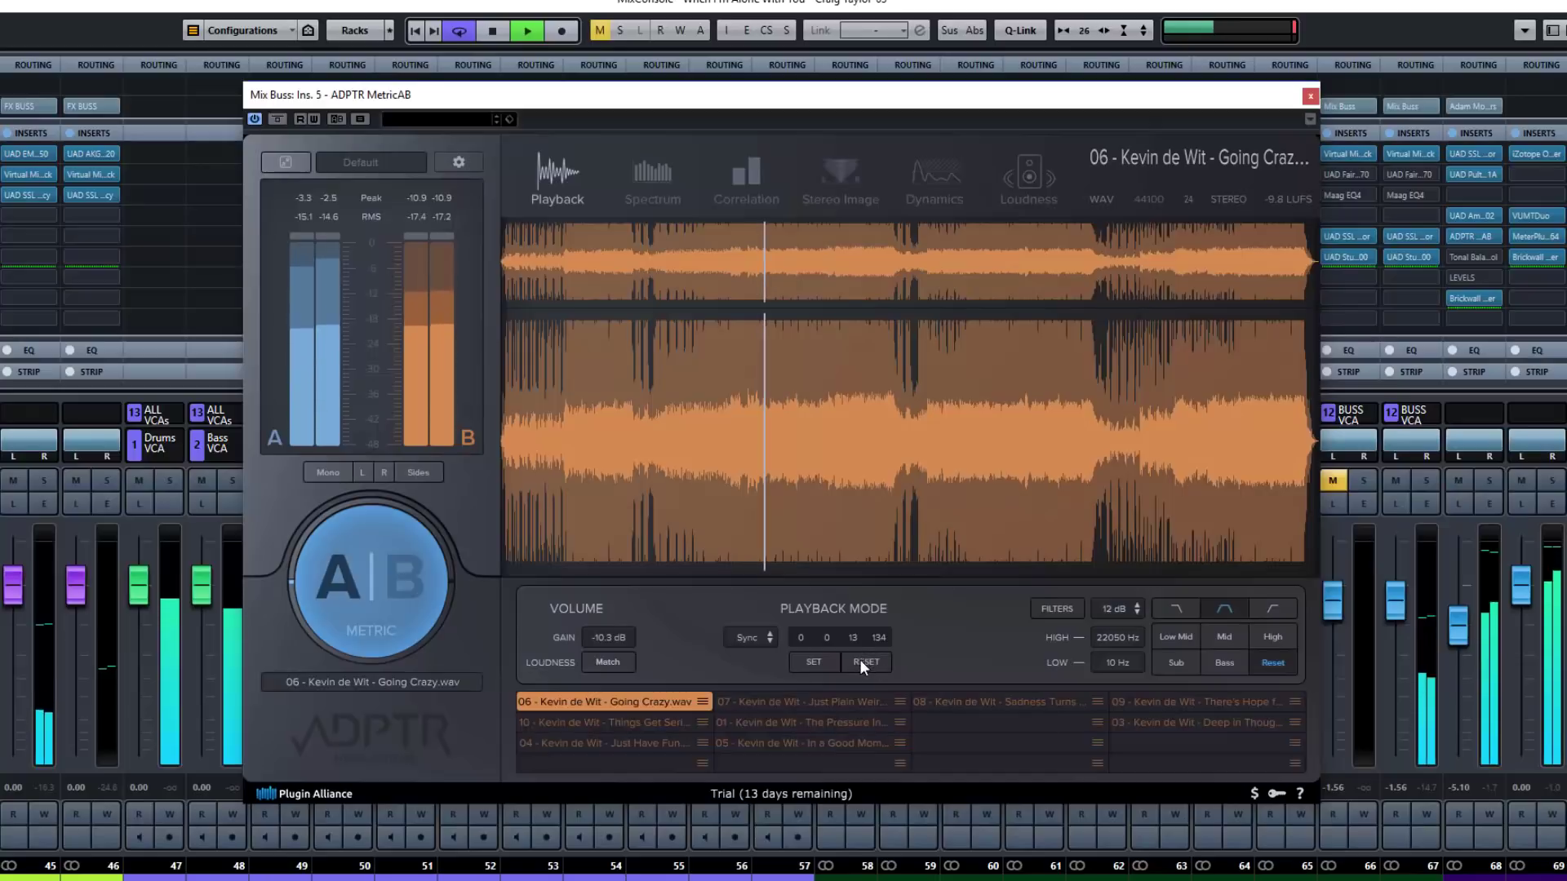
{"action": "key", "text": "space"}
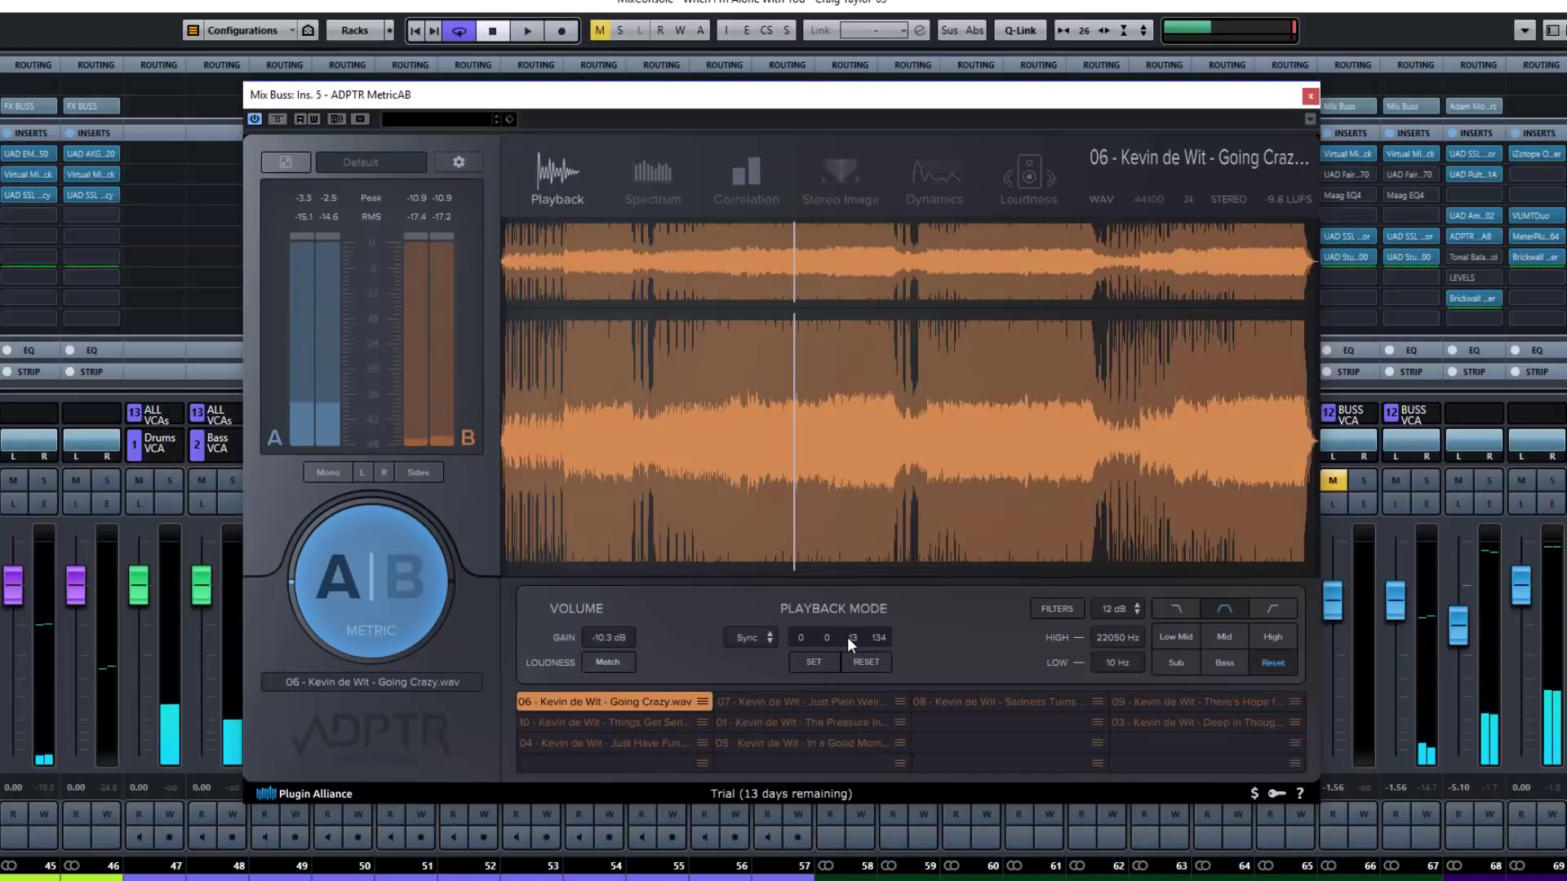
Set the third value of the sync offset to 29 and play the session briefly to check the reference's position.
{"action": "left_click_drag", "start_coordinate": [854, 639], "coordinate": [854, 591]}
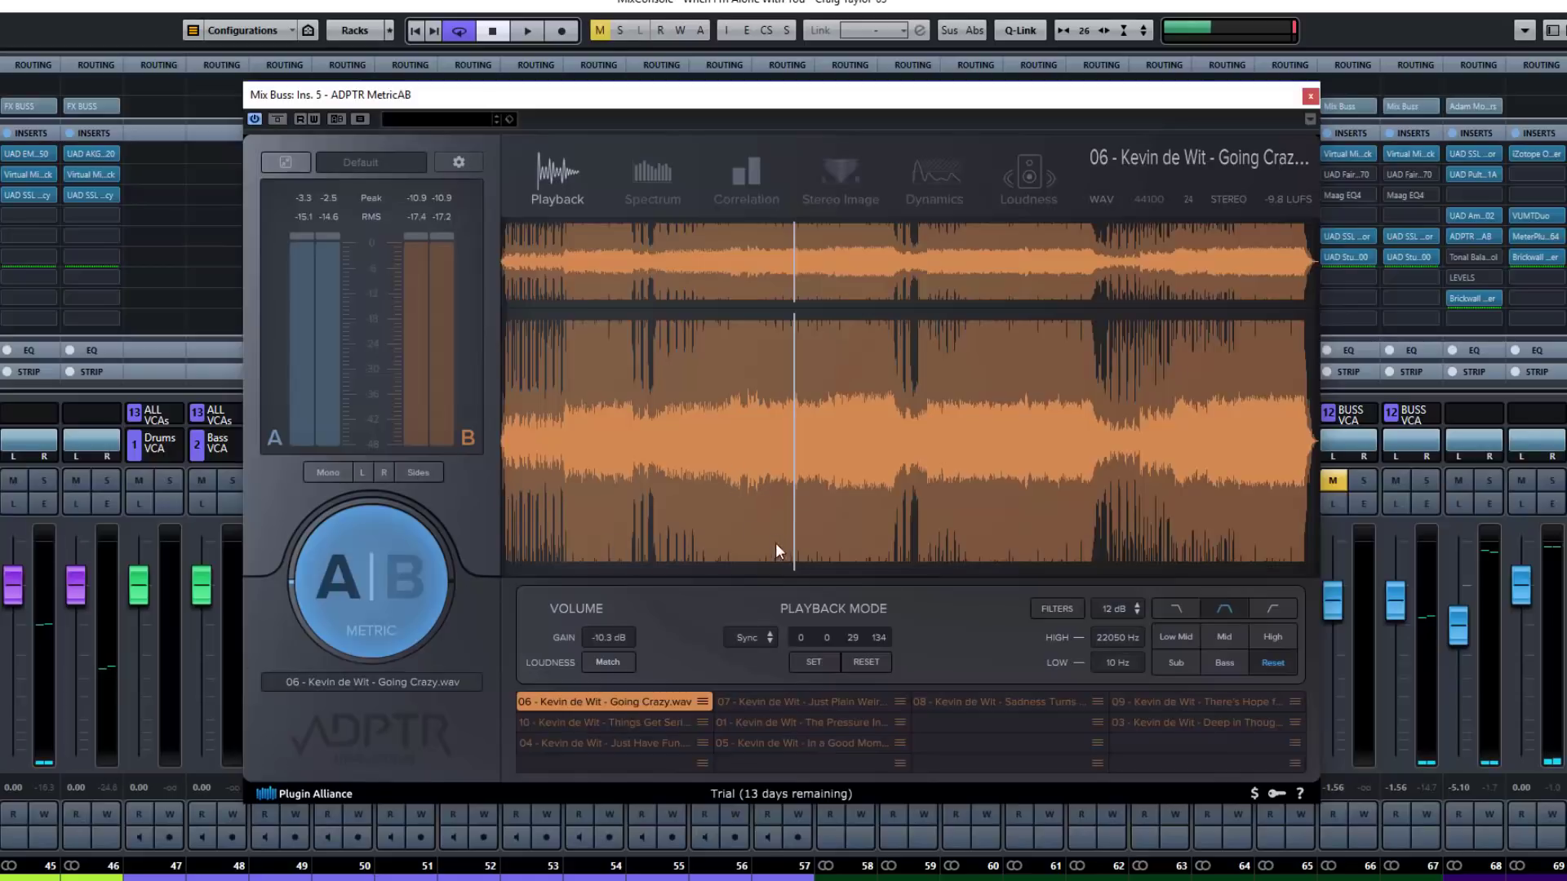
{"action": "left_click", "coordinate": [855, 639]}
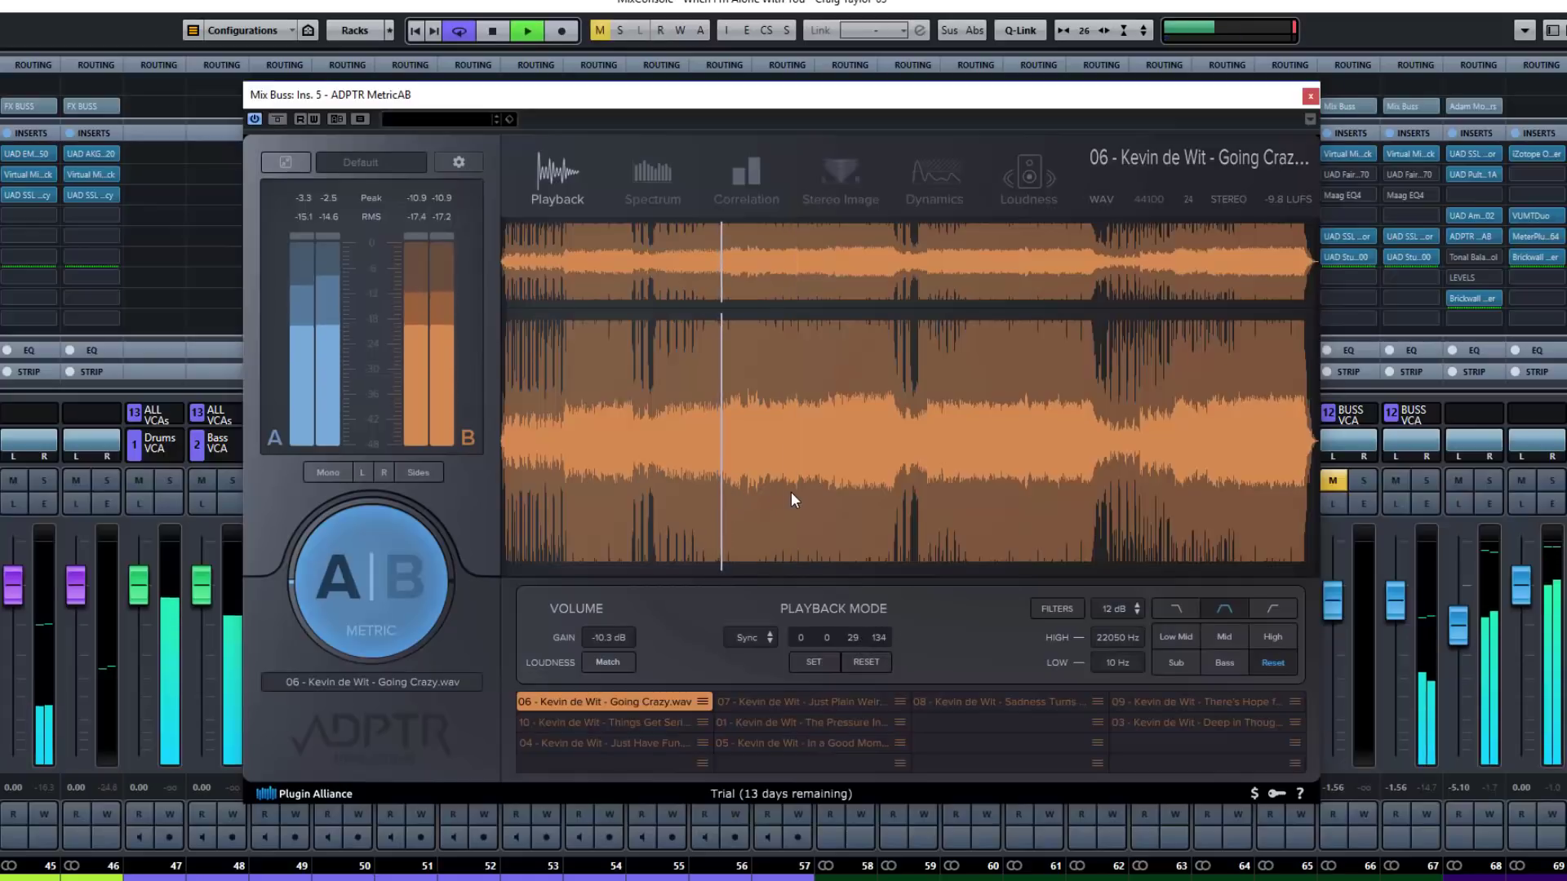
{"action": "key", "text": "space"}
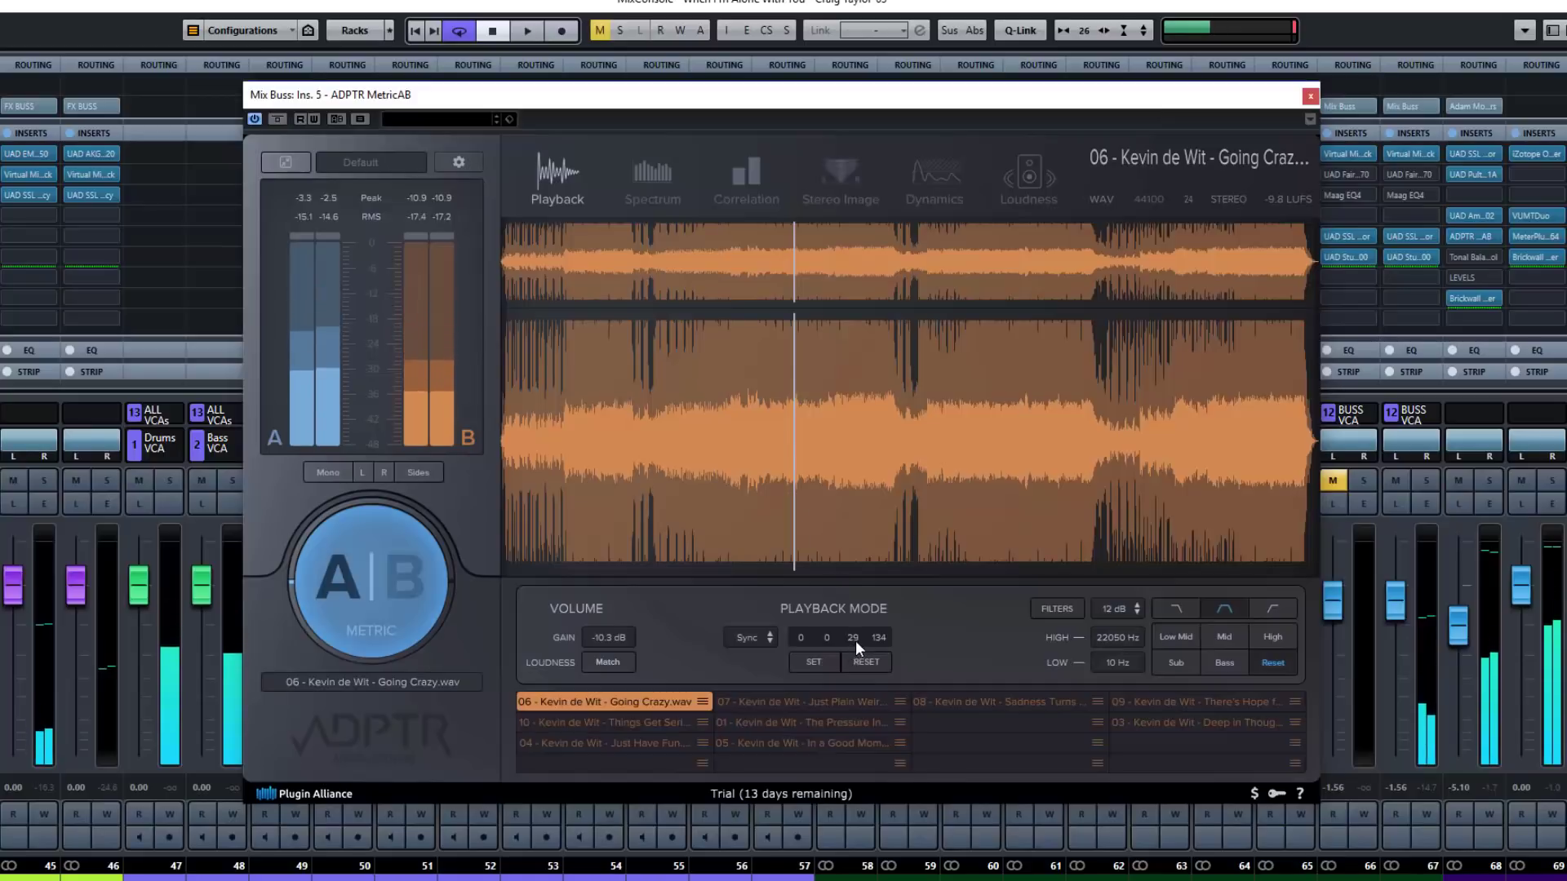
Reset the reference's sync offset to 0 0 0 0 and play the session briefly.
{"action": "left_click", "coordinate": [868, 664]}
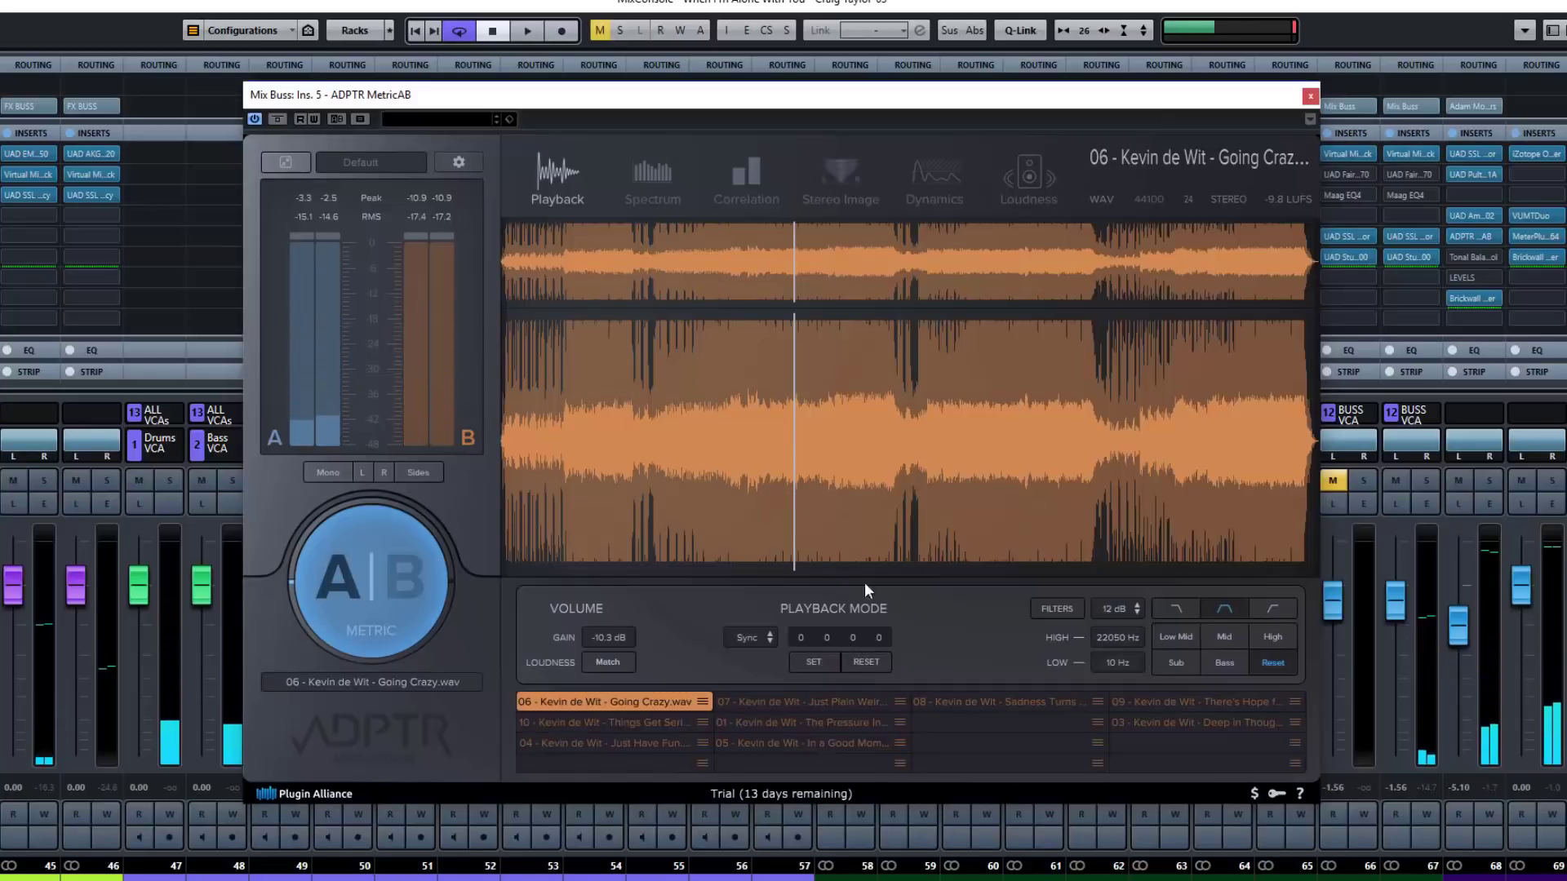
{"action": "key", "text": "space"}
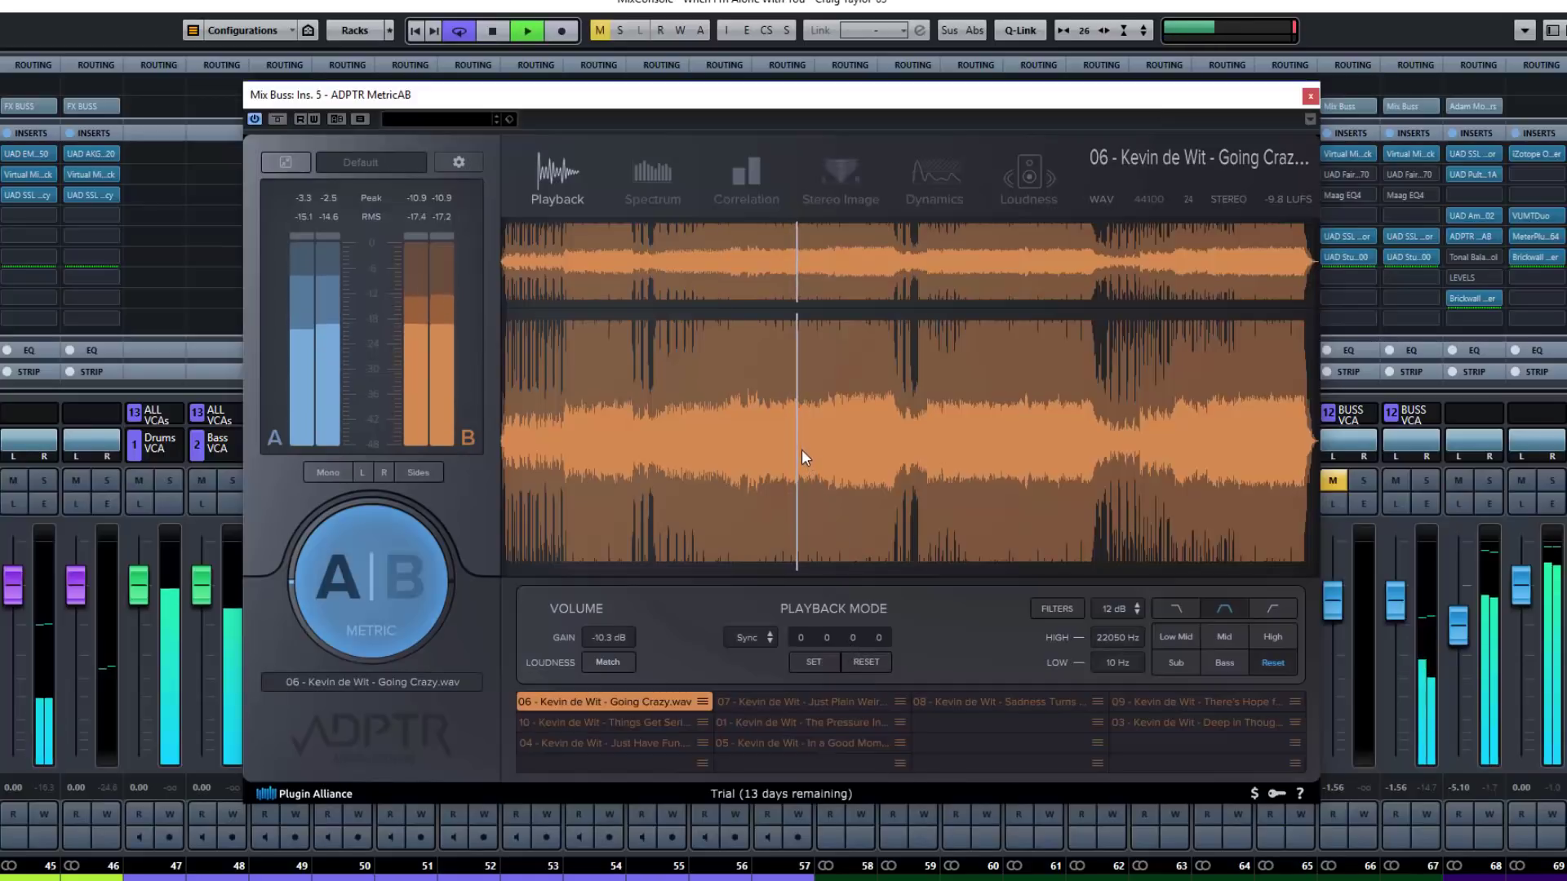
{"action": "key", "text": "space"}
Set the playback mode to Manual, start the reference playing on its own, and switch monitoring to B and back to A.
{"action": "left_click", "coordinate": [767, 640]}
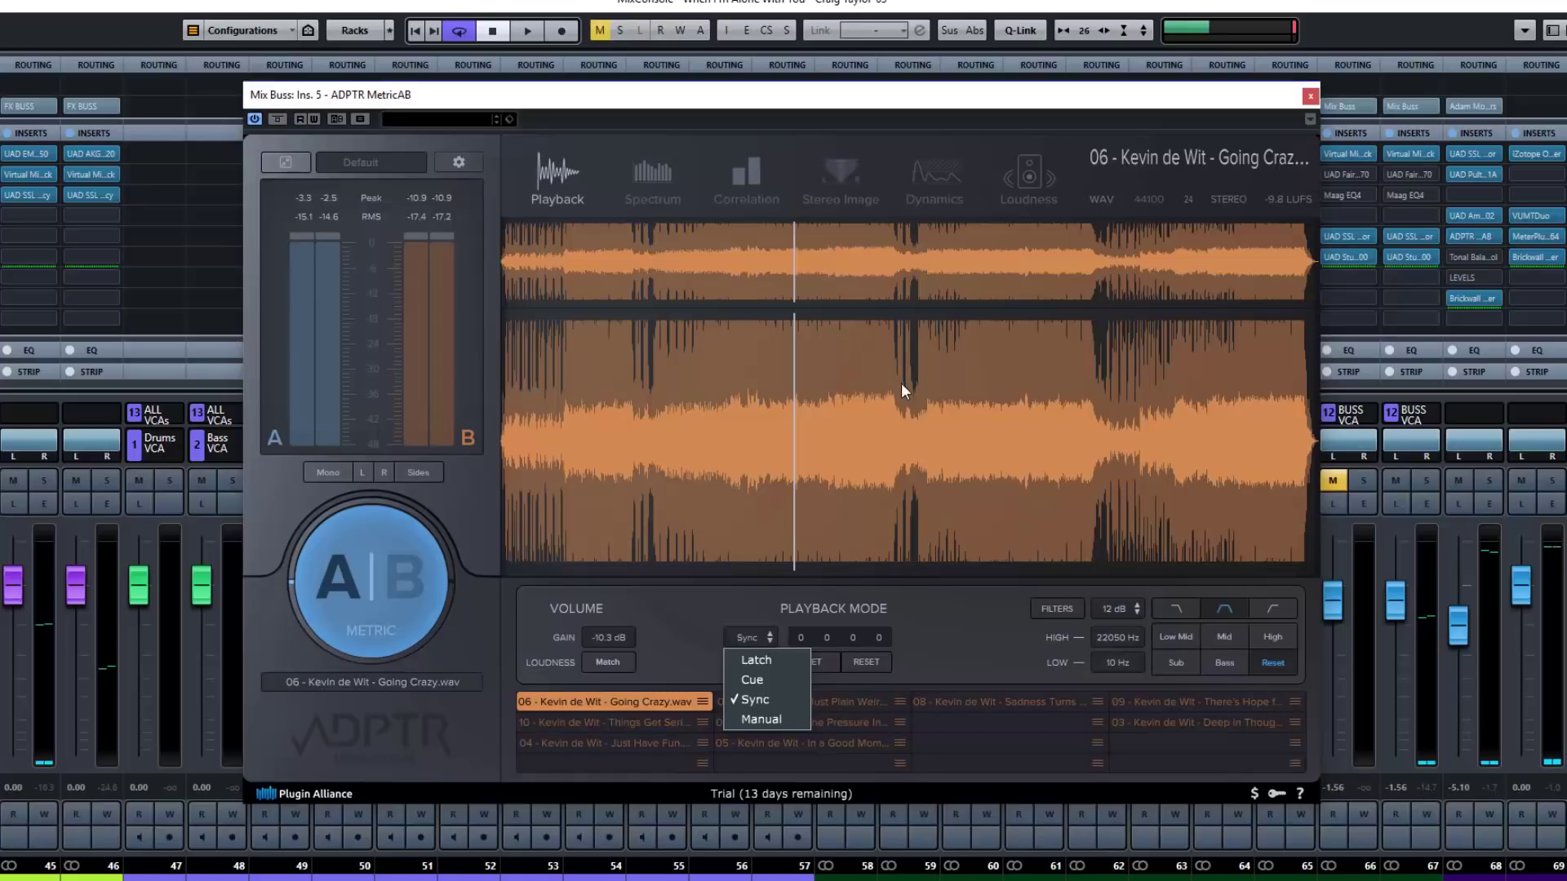
{"action": "left_click", "coordinate": [761, 718]}
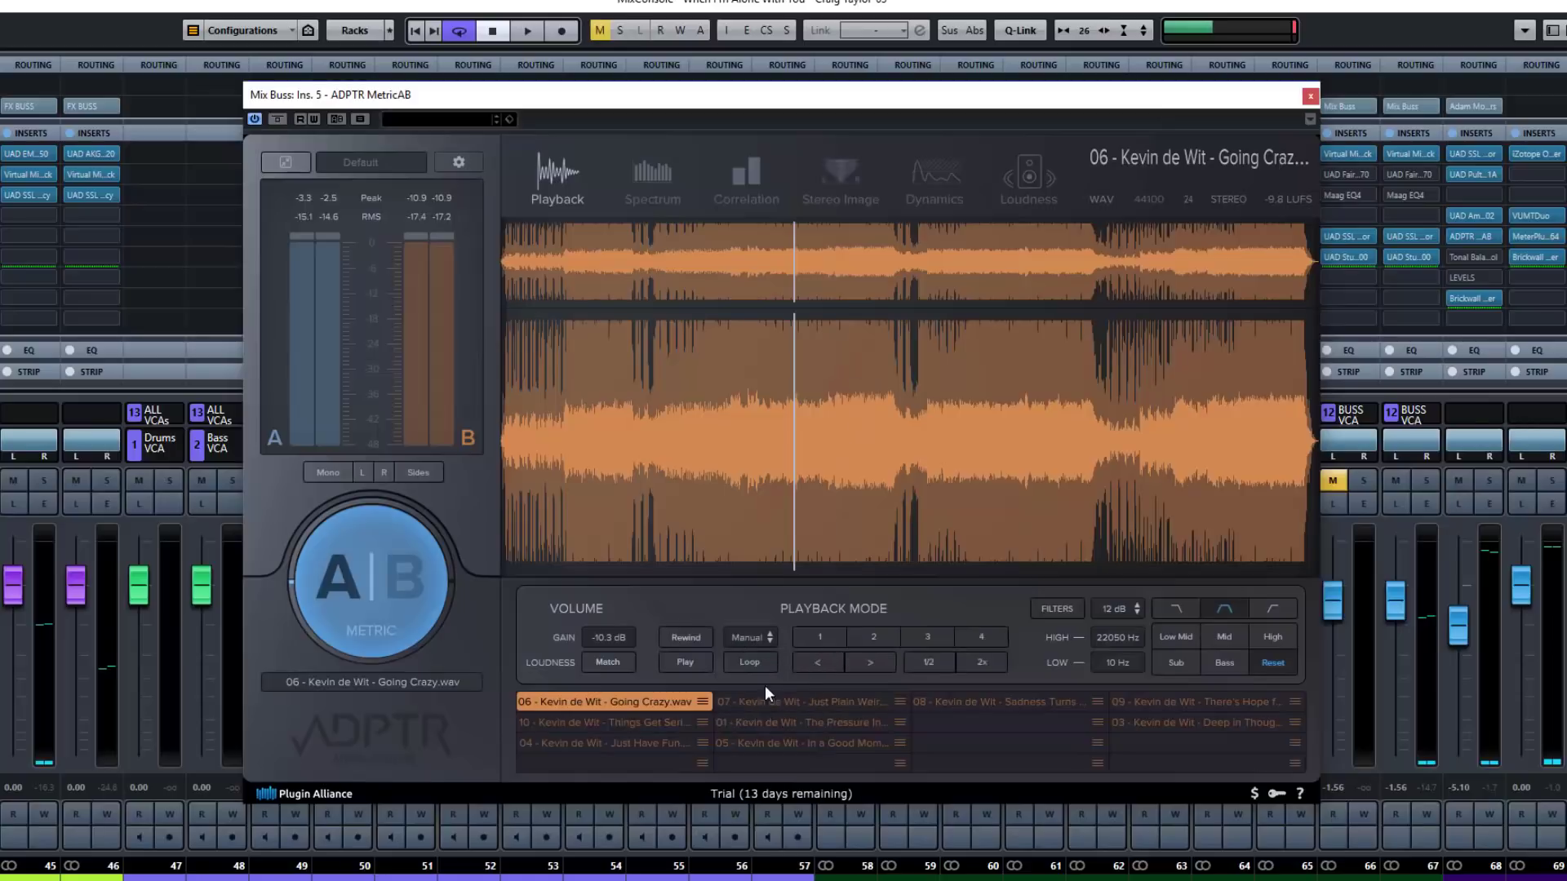
{"action": "left_click", "coordinate": [687, 663]}
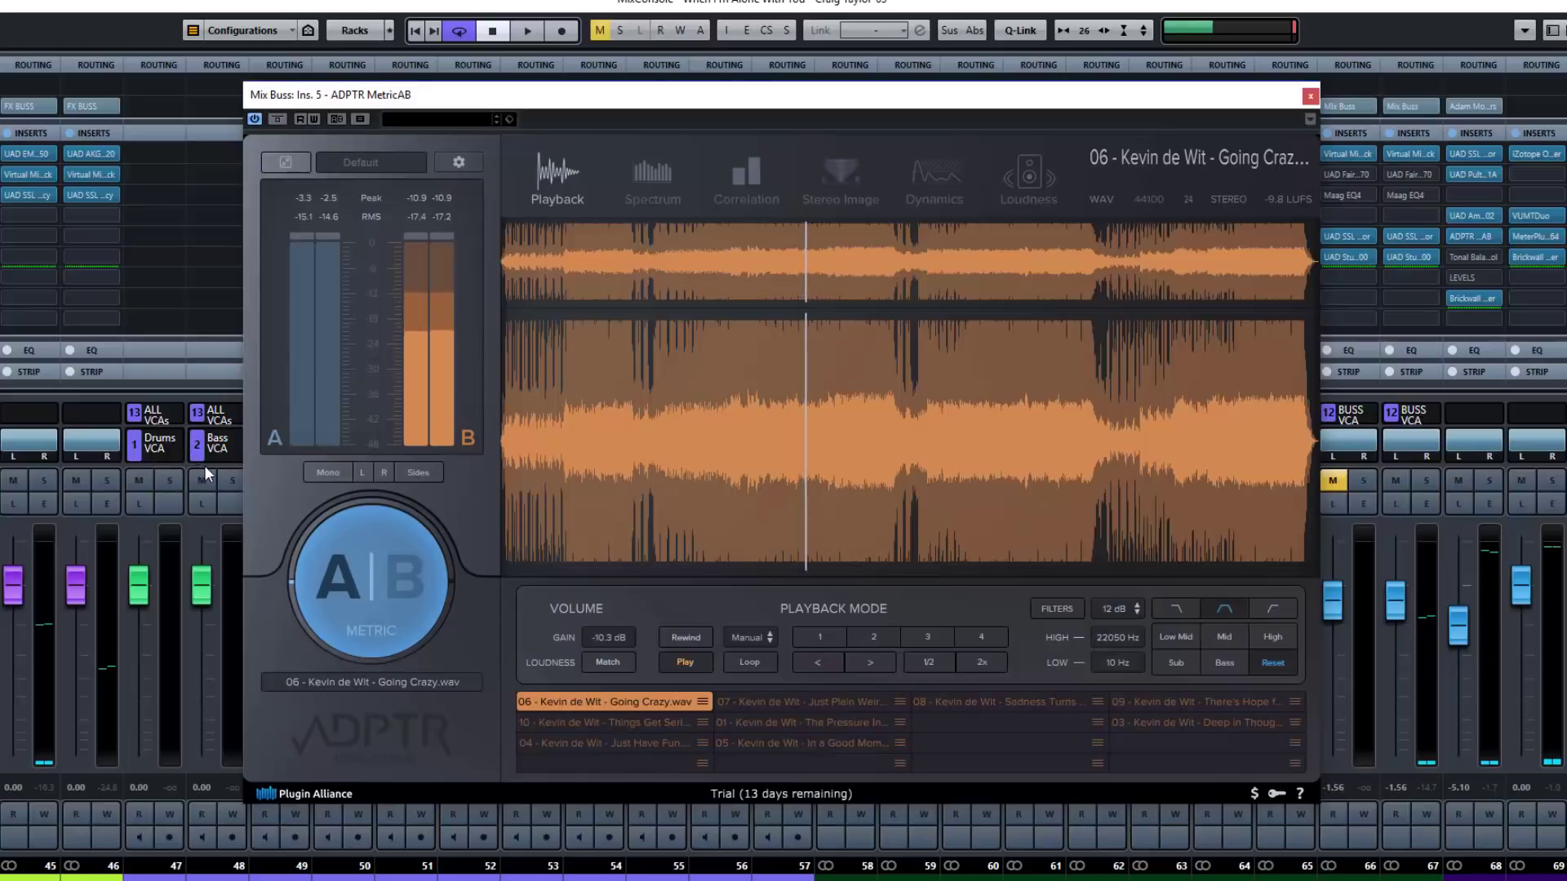
{"action": "left_click", "coordinate": [374, 570]}
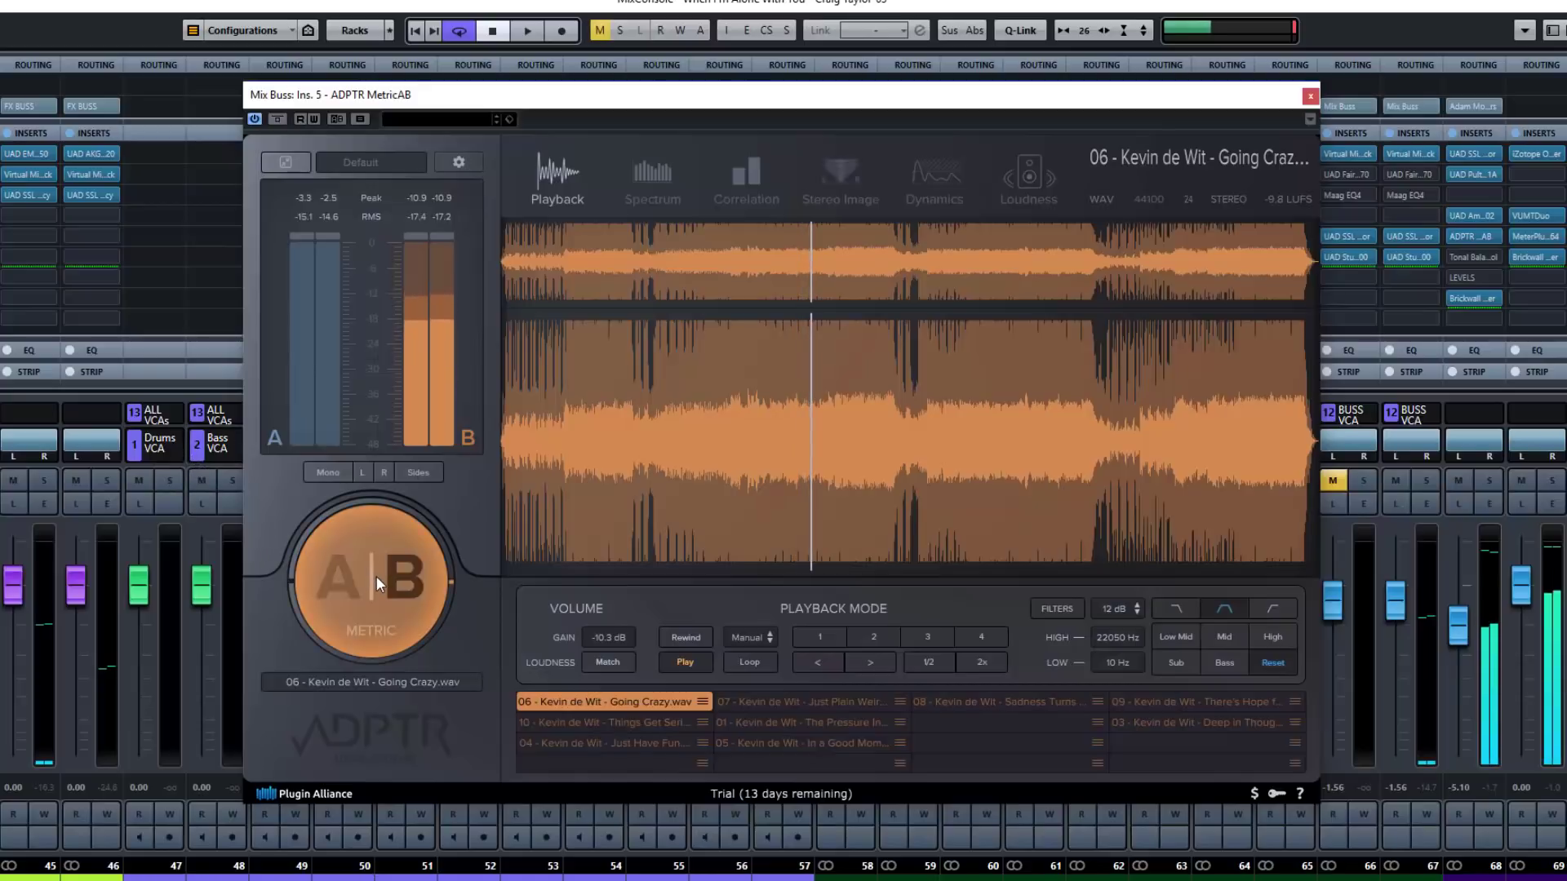
{"action": "left_click", "coordinate": [376, 577]}
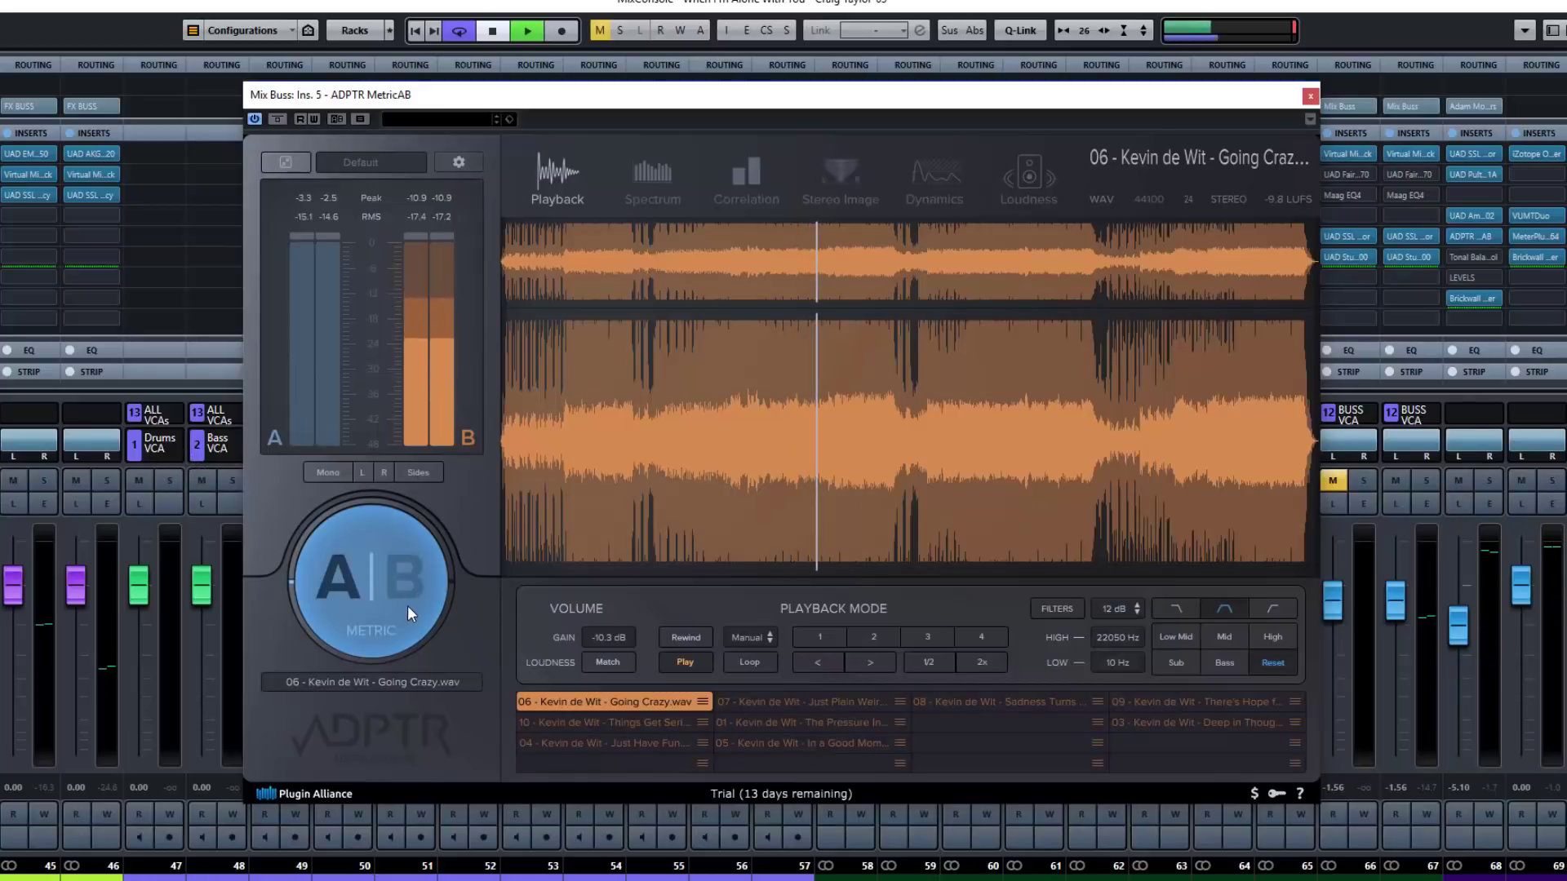
Play the session, compare mix A with reference B by switching between them several times, and stop the session on A.
{"action": "key", "text": "space"}
{"action": "left_click", "coordinate": [399, 581]}
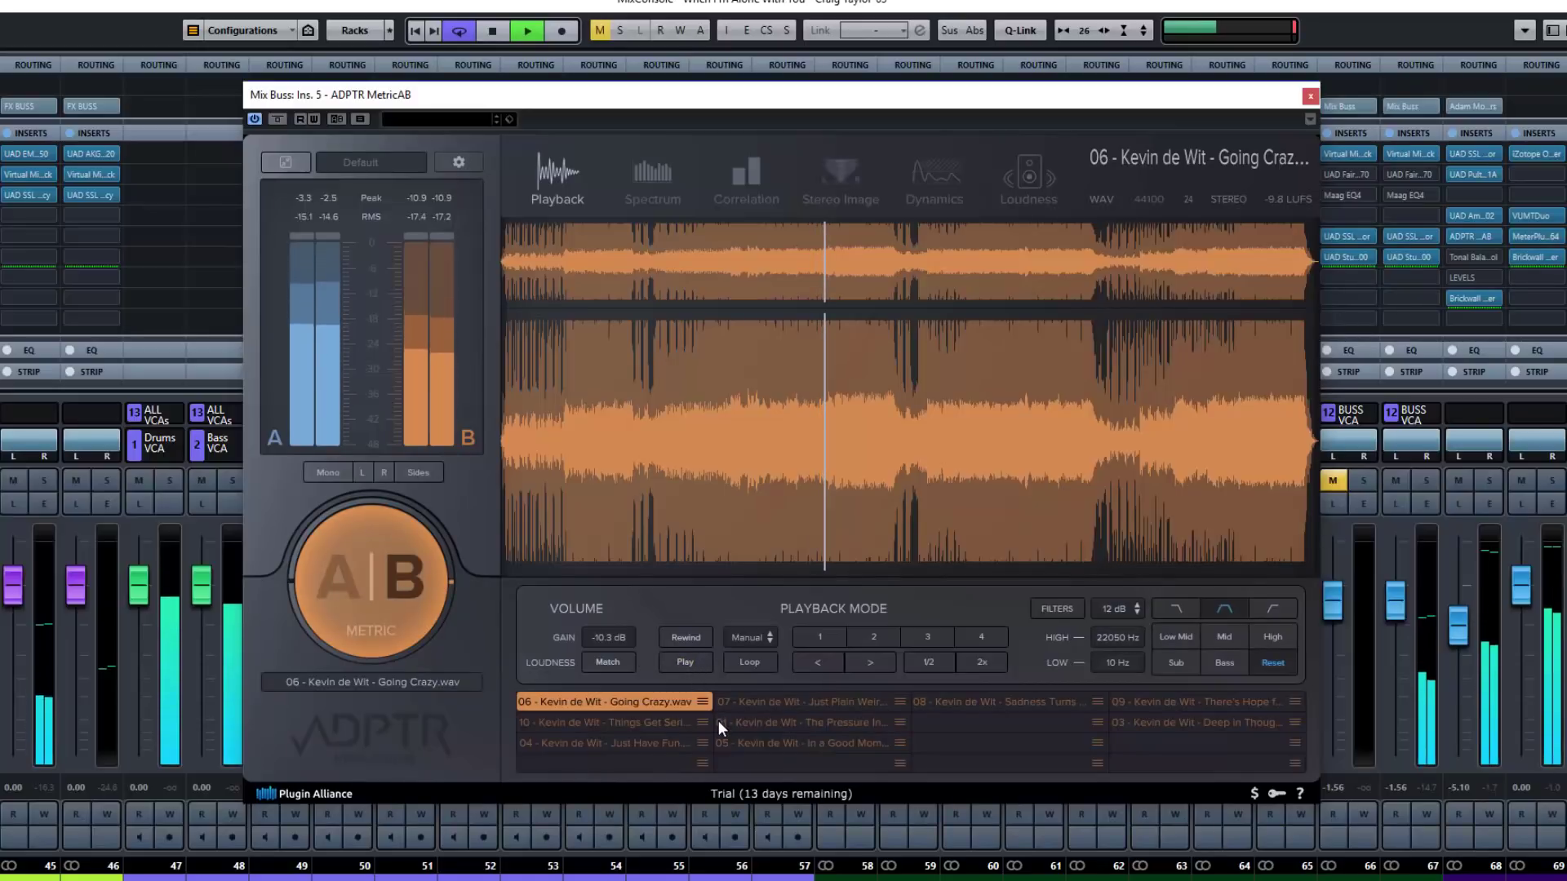
{"action": "left_click", "coordinate": [389, 575]}
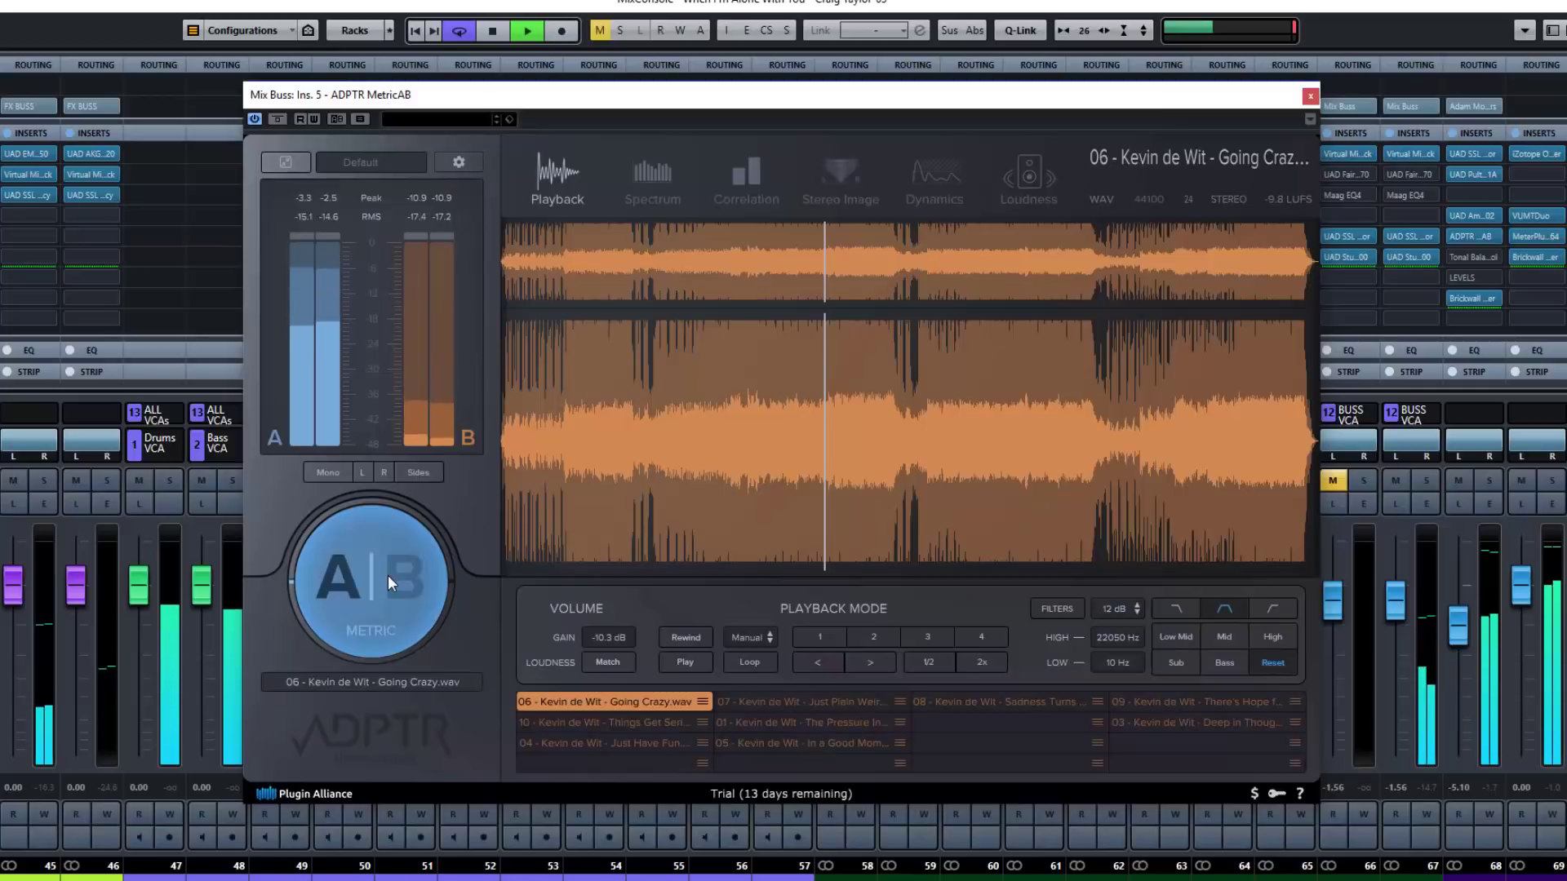
{"action": "left_click", "coordinate": [388, 574]}
{"action": "left_click", "coordinate": [388, 574]}
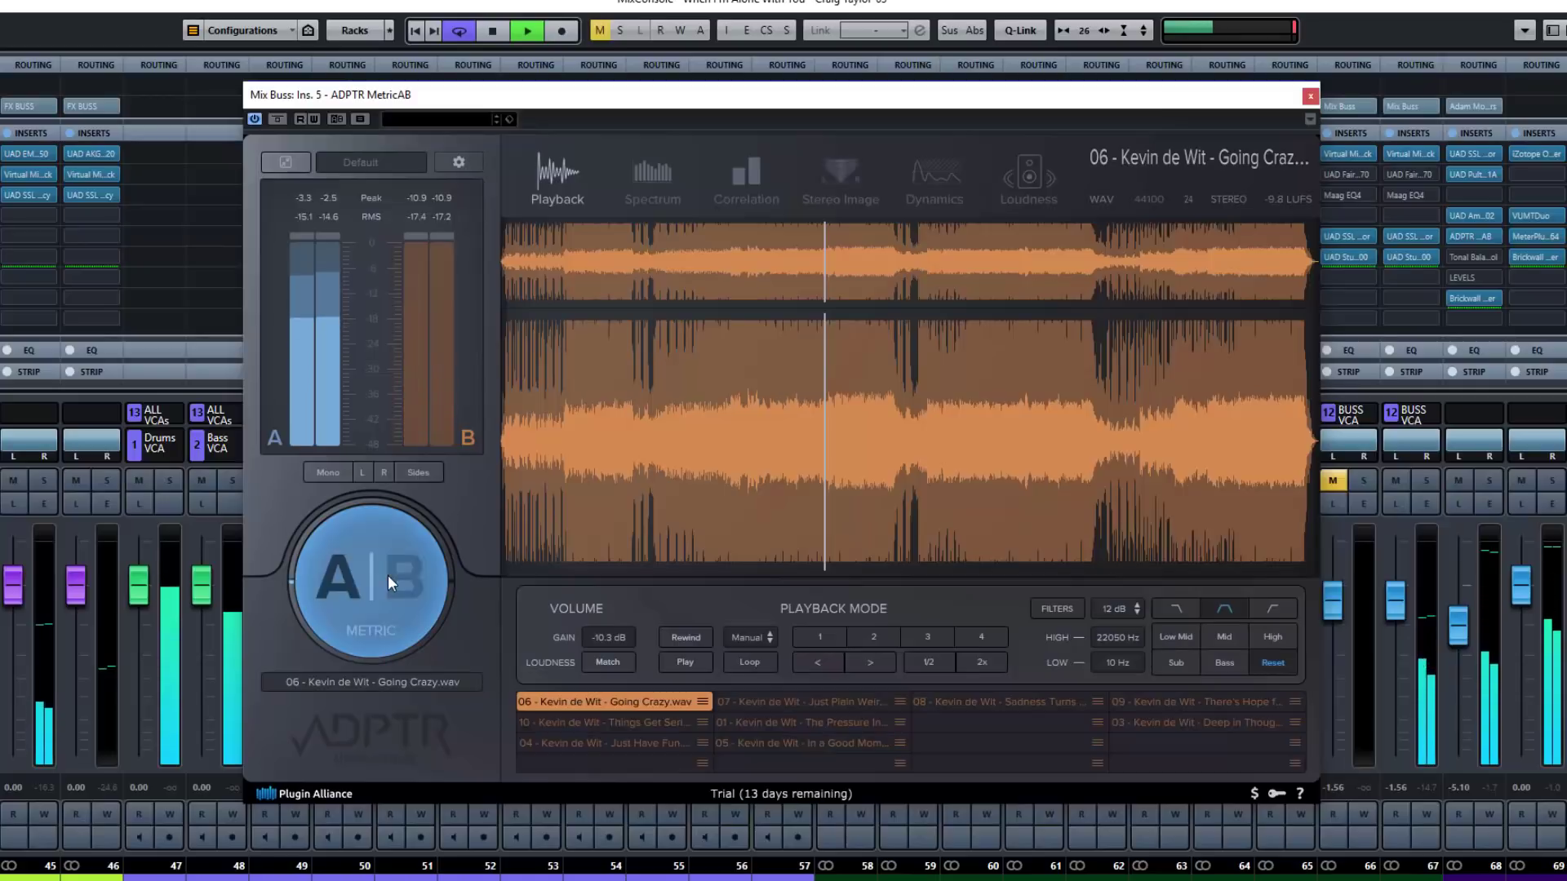
{"action": "left_click", "coordinate": [388, 574]}
{"action": "left_click", "coordinate": [388, 574]}
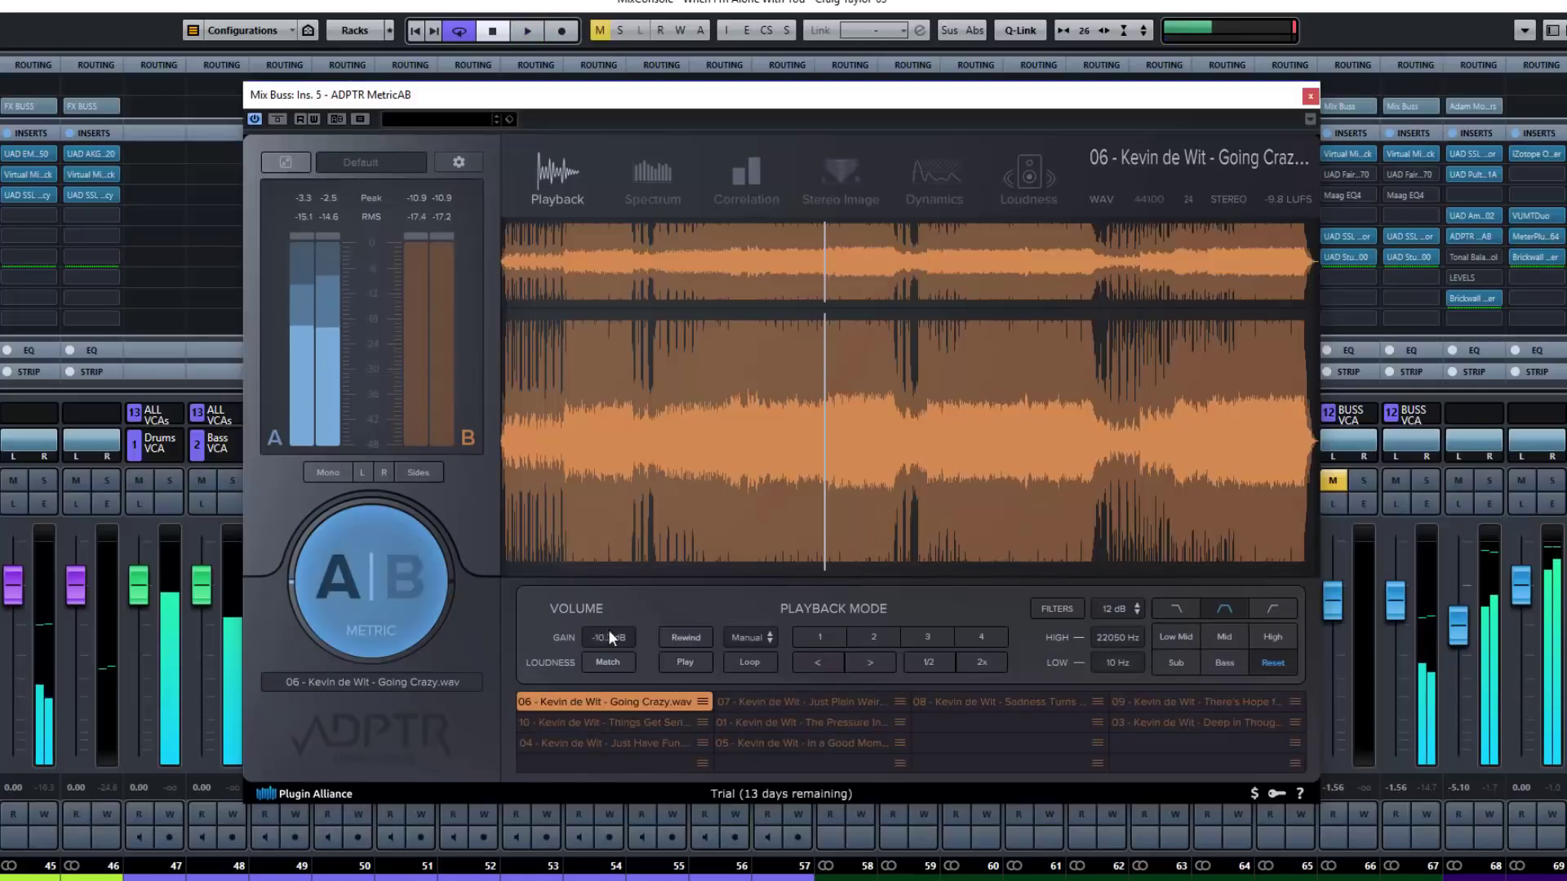
{"action": "key", "text": "space"}
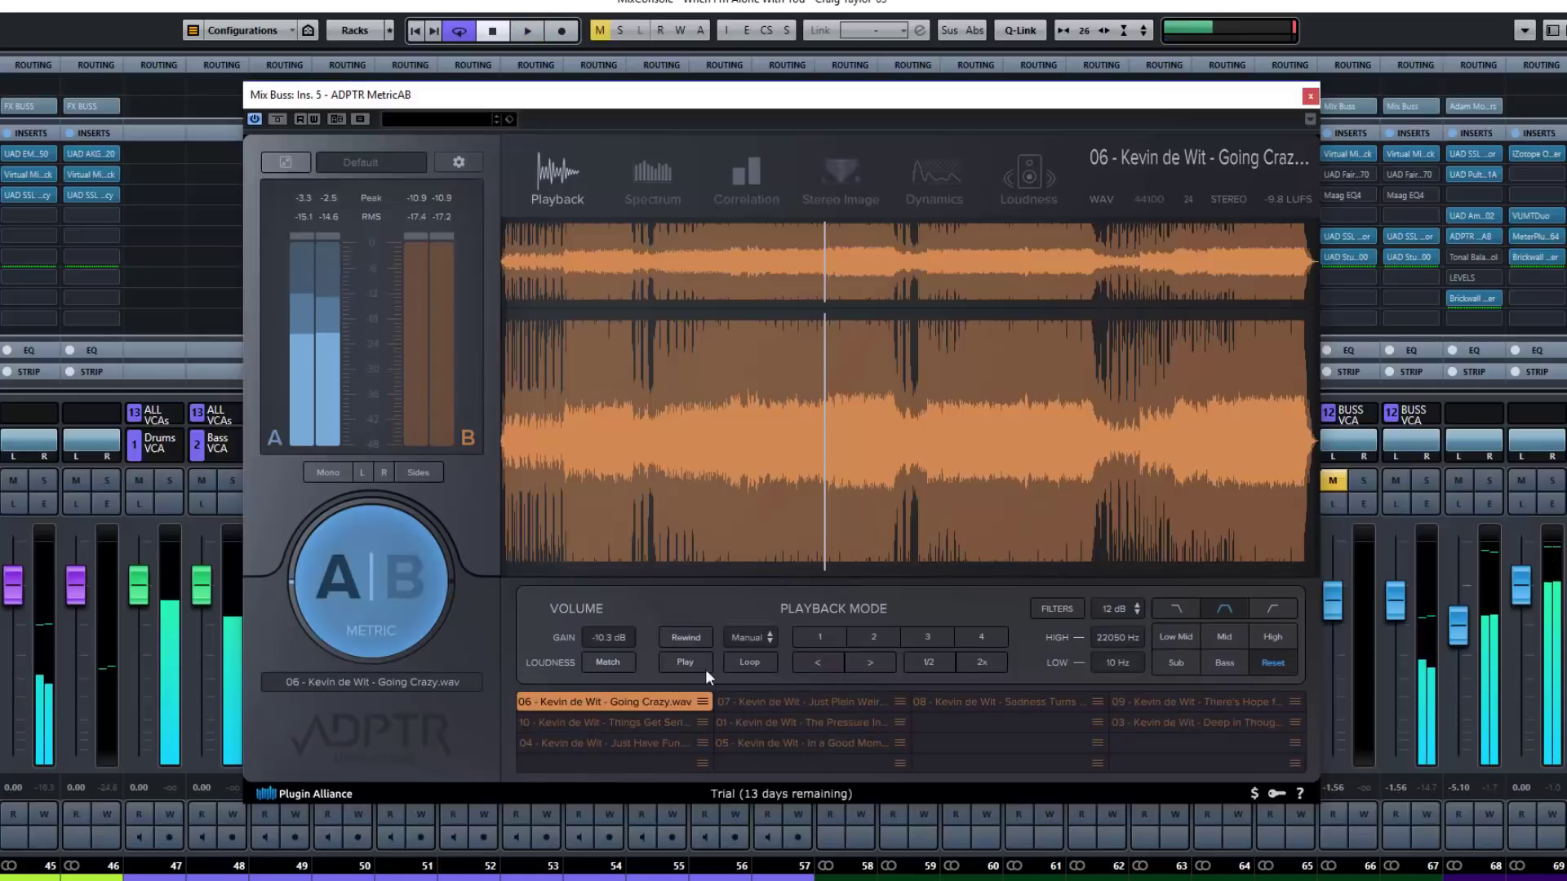
Set the playback mode to Latch and place the reference's playback position in the loud middle section, shortly before the second breakdown.
{"action": "left_click", "coordinate": [757, 637]}
{"action": "left_click", "coordinate": [770, 658]}
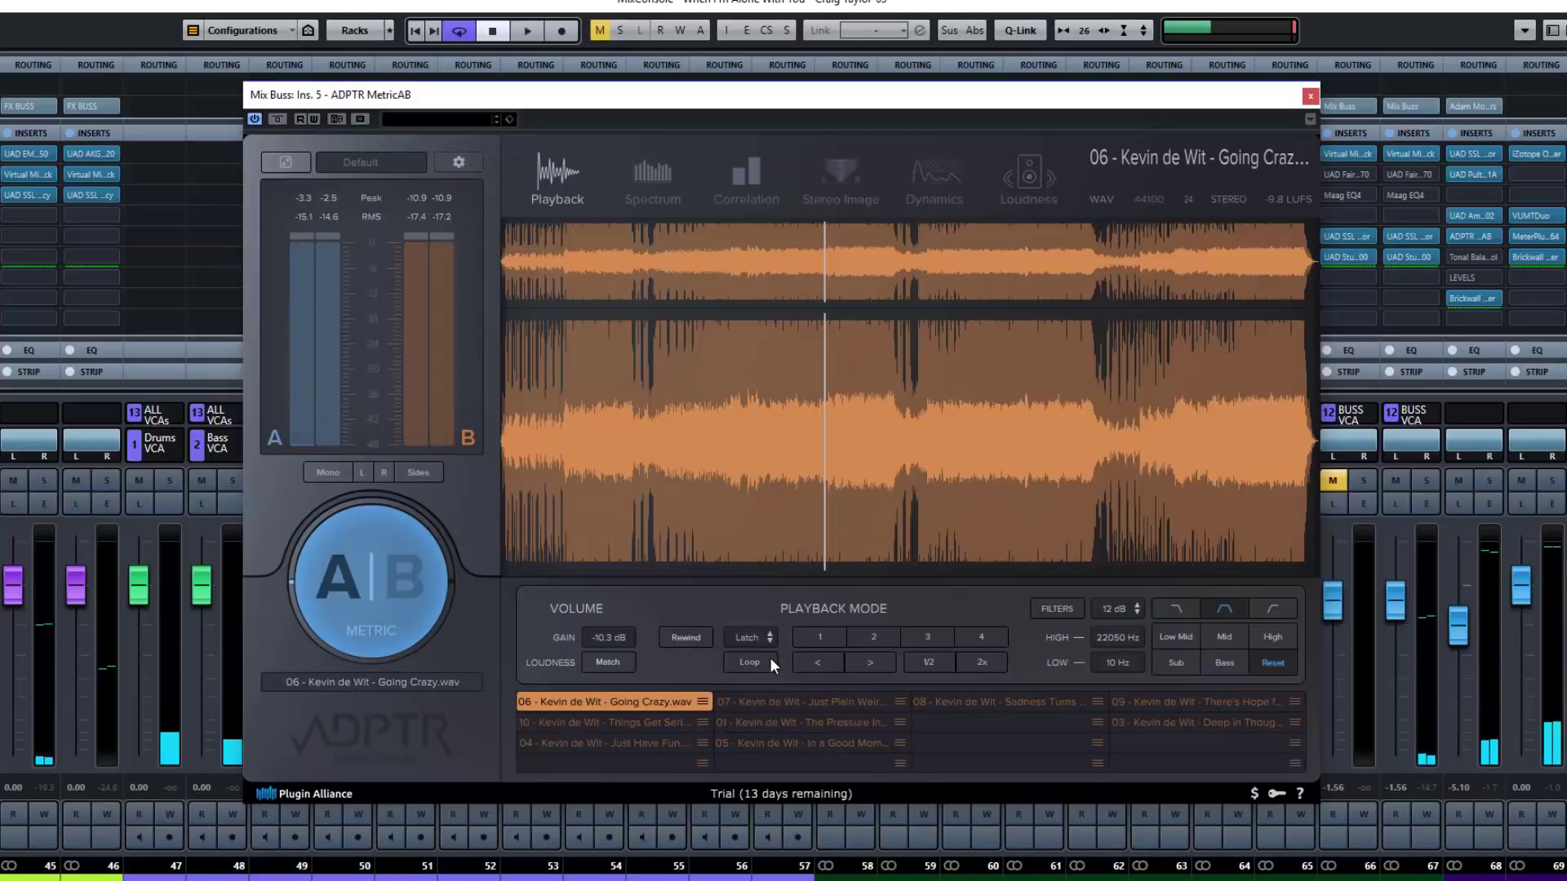
{"action": "left_click", "coordinate": [834, 393]}
{"action": "left_click", "coordinate": [954, 423]}
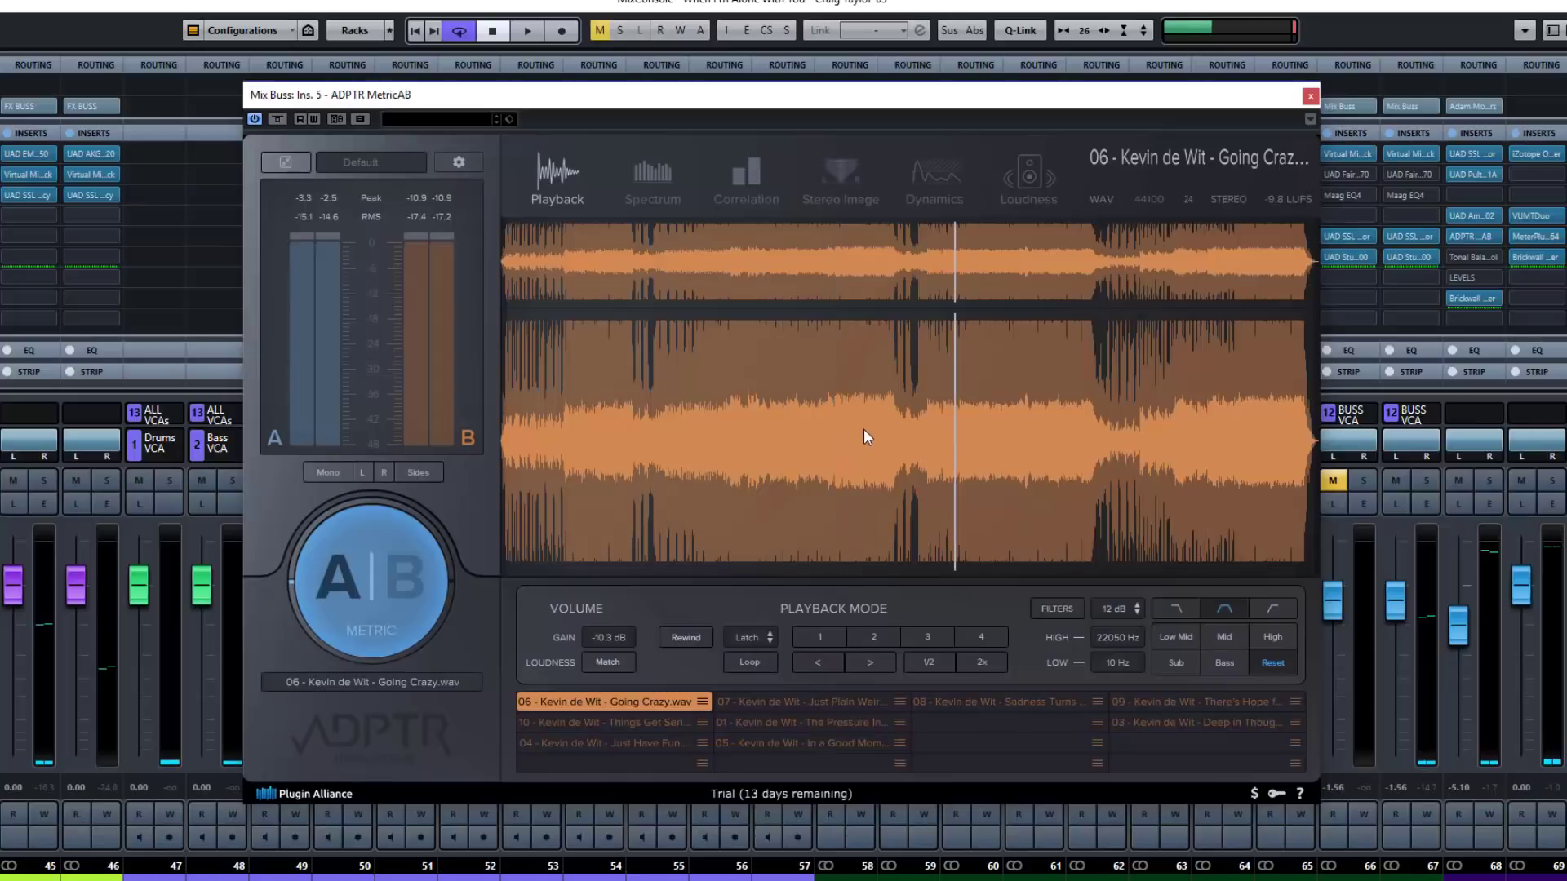
{"action": "left_click", "coordinate": [832, 429]}
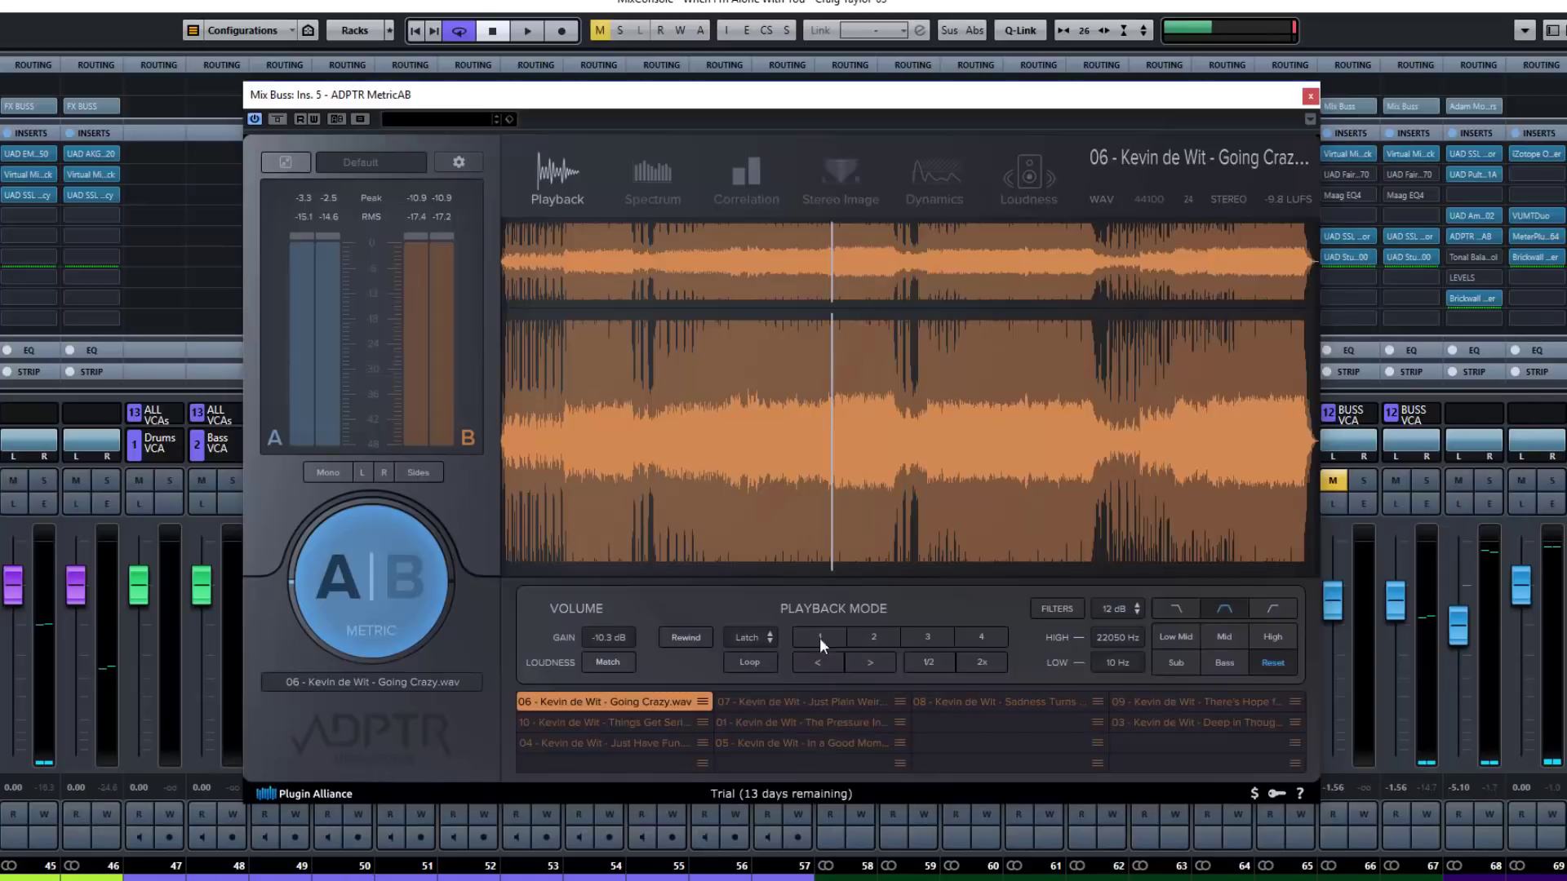
Move the reference's playback position back through the song to the end of the intro.
{"action": "left_click", "coordinate": [751, 671]}
{"action": "left_click", "coordinate": [757, 663]}
{"action": "left_click", "coordinate": [761, 663]}
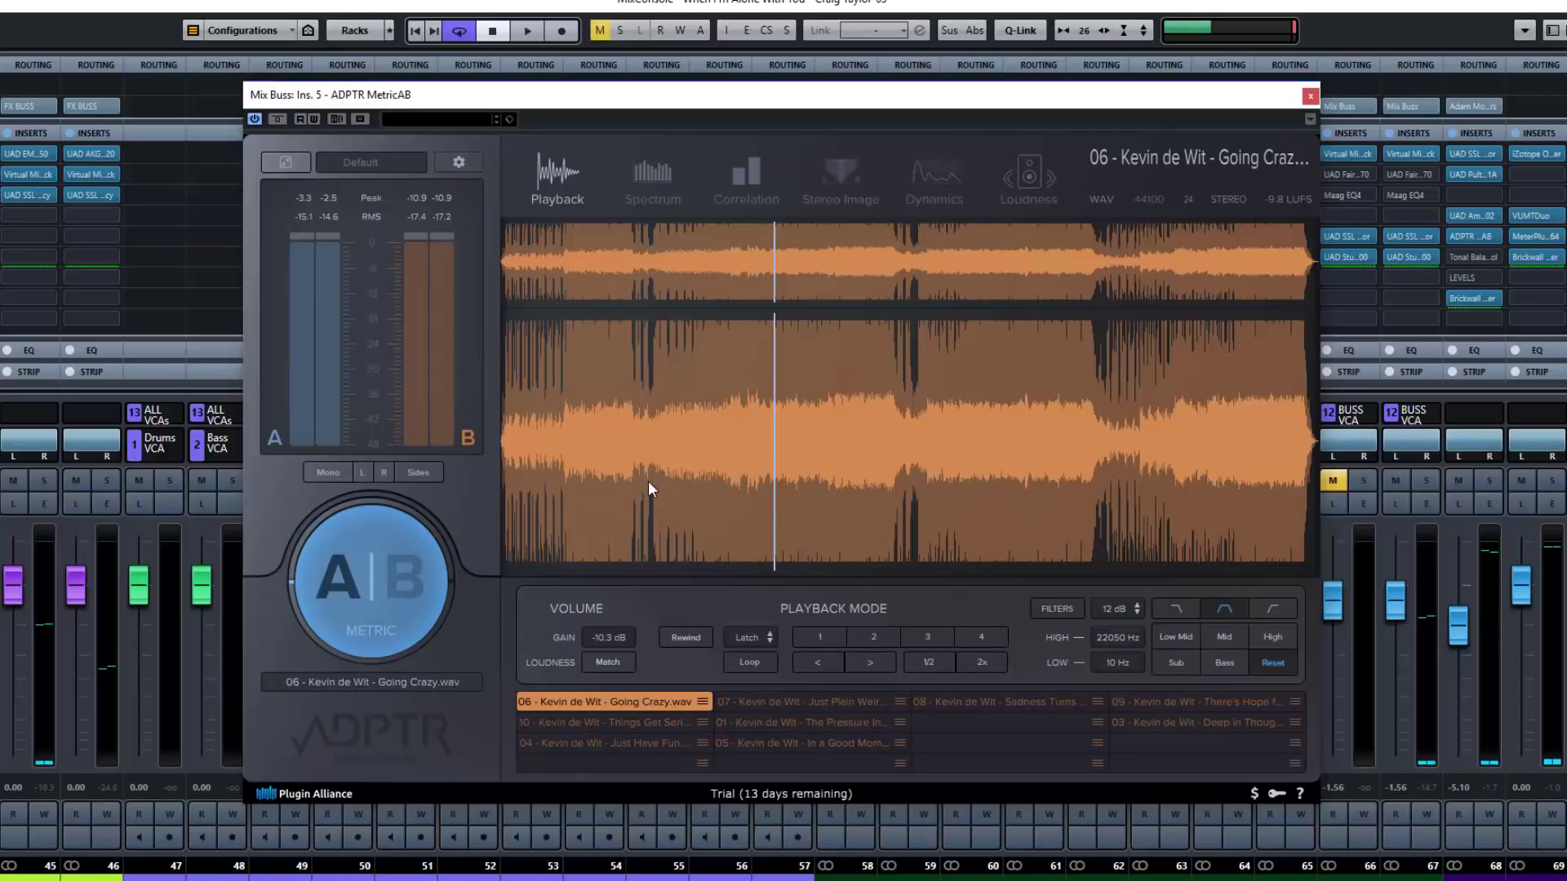
{"action": "left_click", "coordinate": [664, 426]}
{"action": "left_click", "coordinate": [677, 421]}
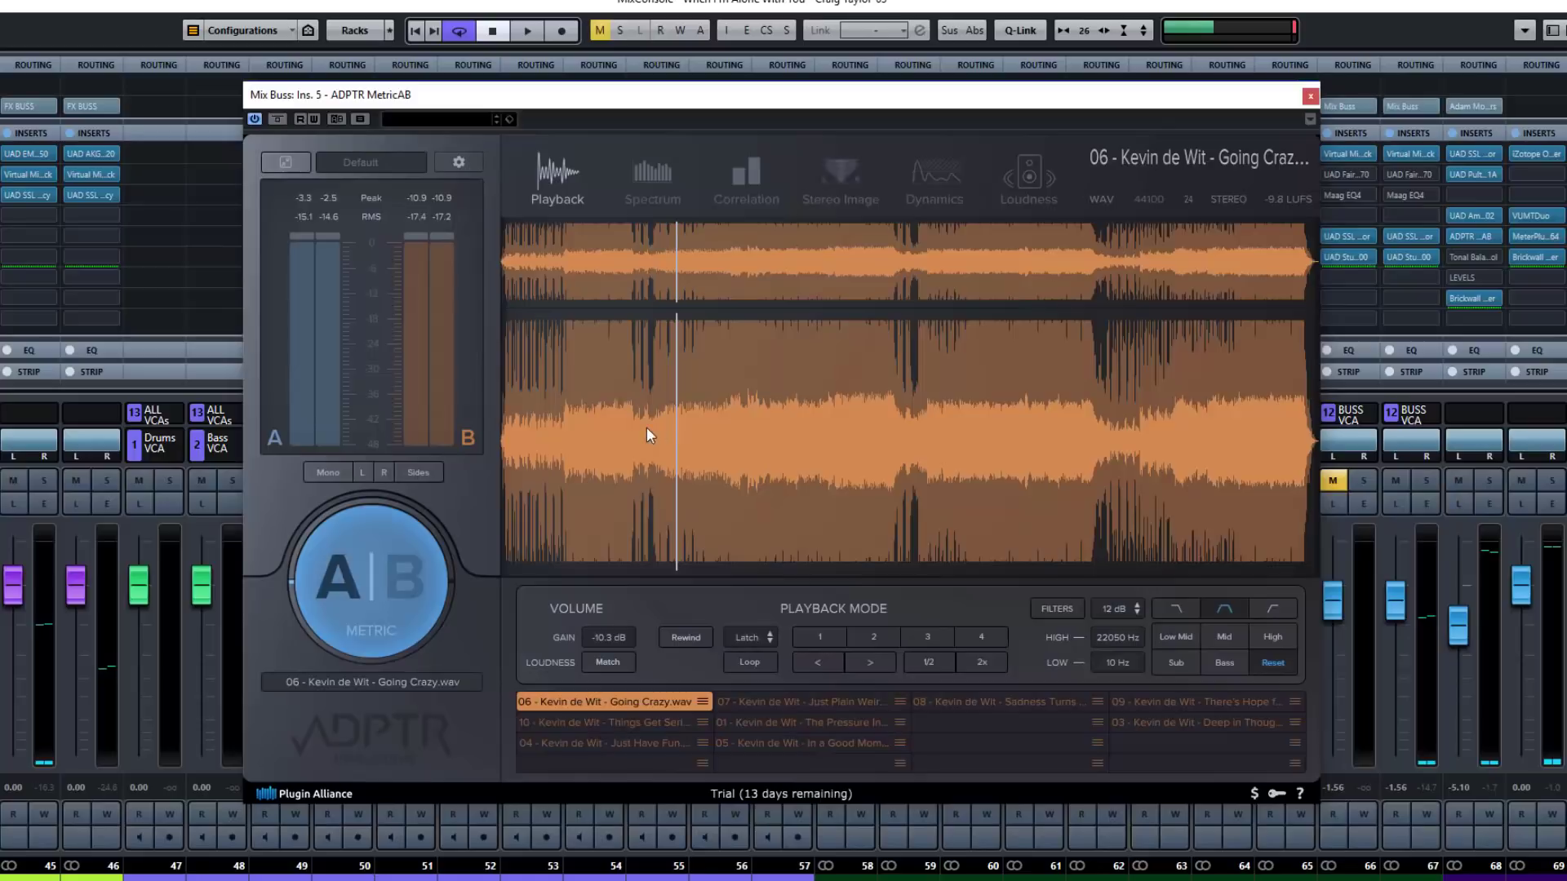
{"action": "left_click", "coordinate": [647, 428]}
{"action": "left_click", "coordinate": [564, 432]}
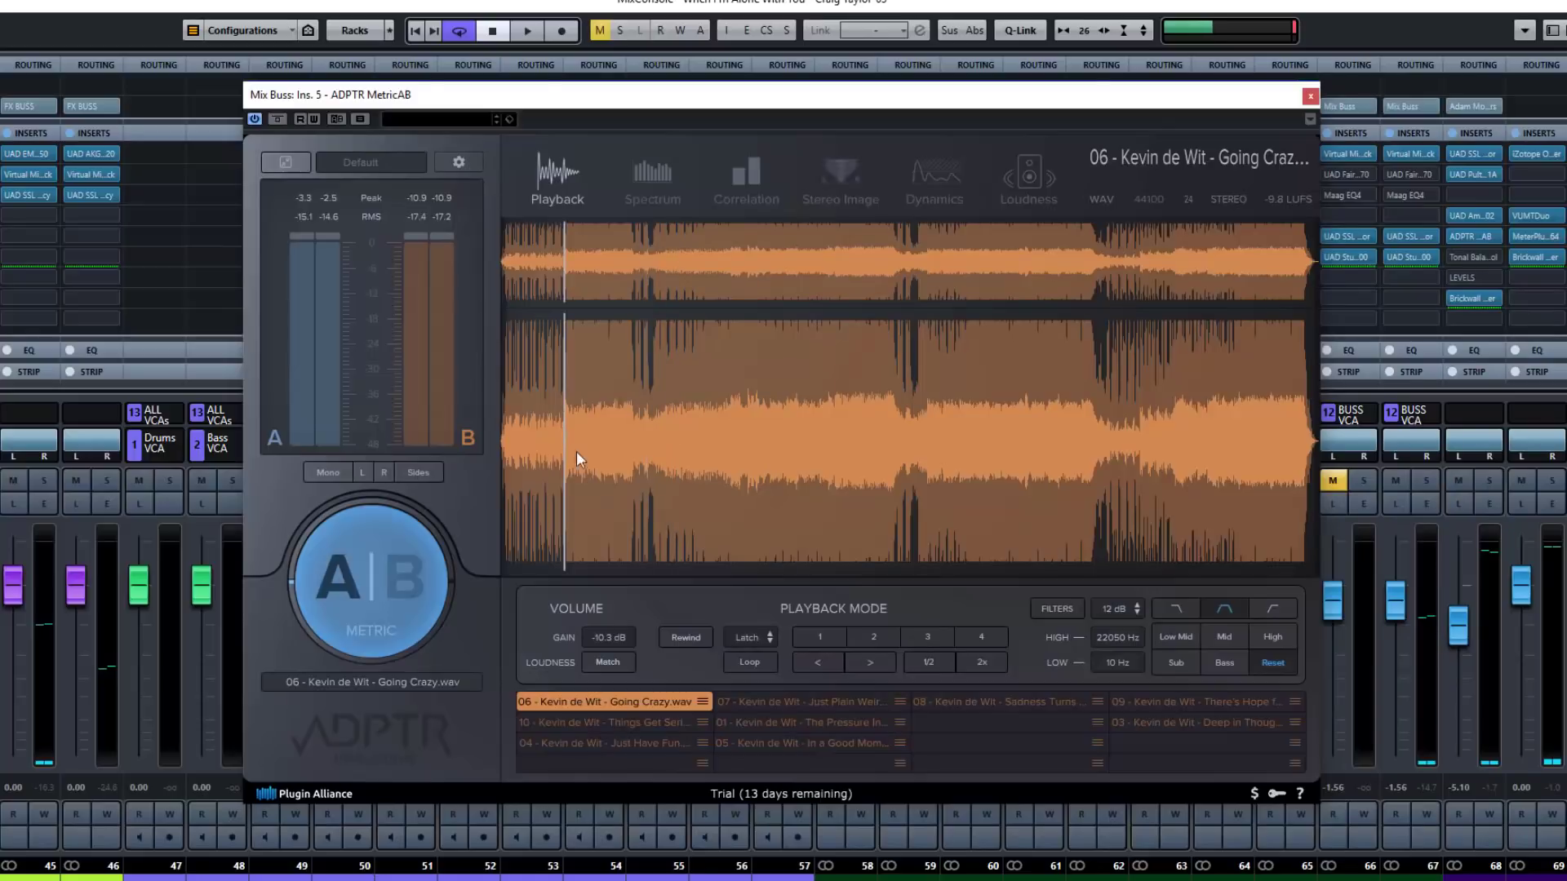
Add cue point 1 at the end of the intro and cue point 2 at the start of the loud middle section.
{"action": "left_click", "coordinate": [825, 636]}
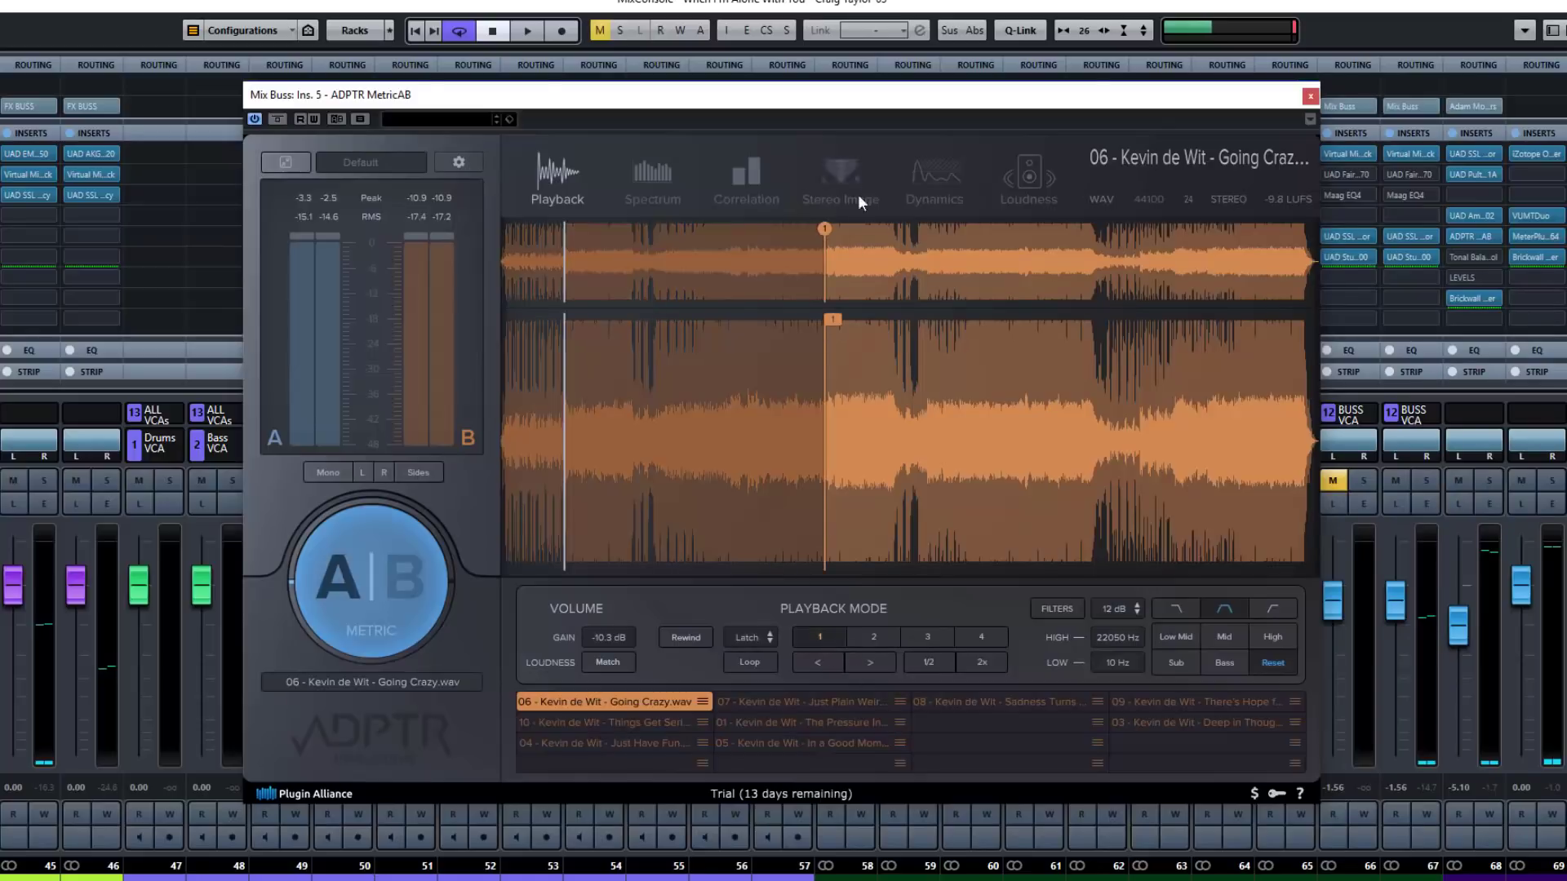
{"action": "left_click", "coordinate": [807, 232]}
{"action": "left_click_drag", "start_coordinate": [833, 318], "coordinate": [571, 326]}
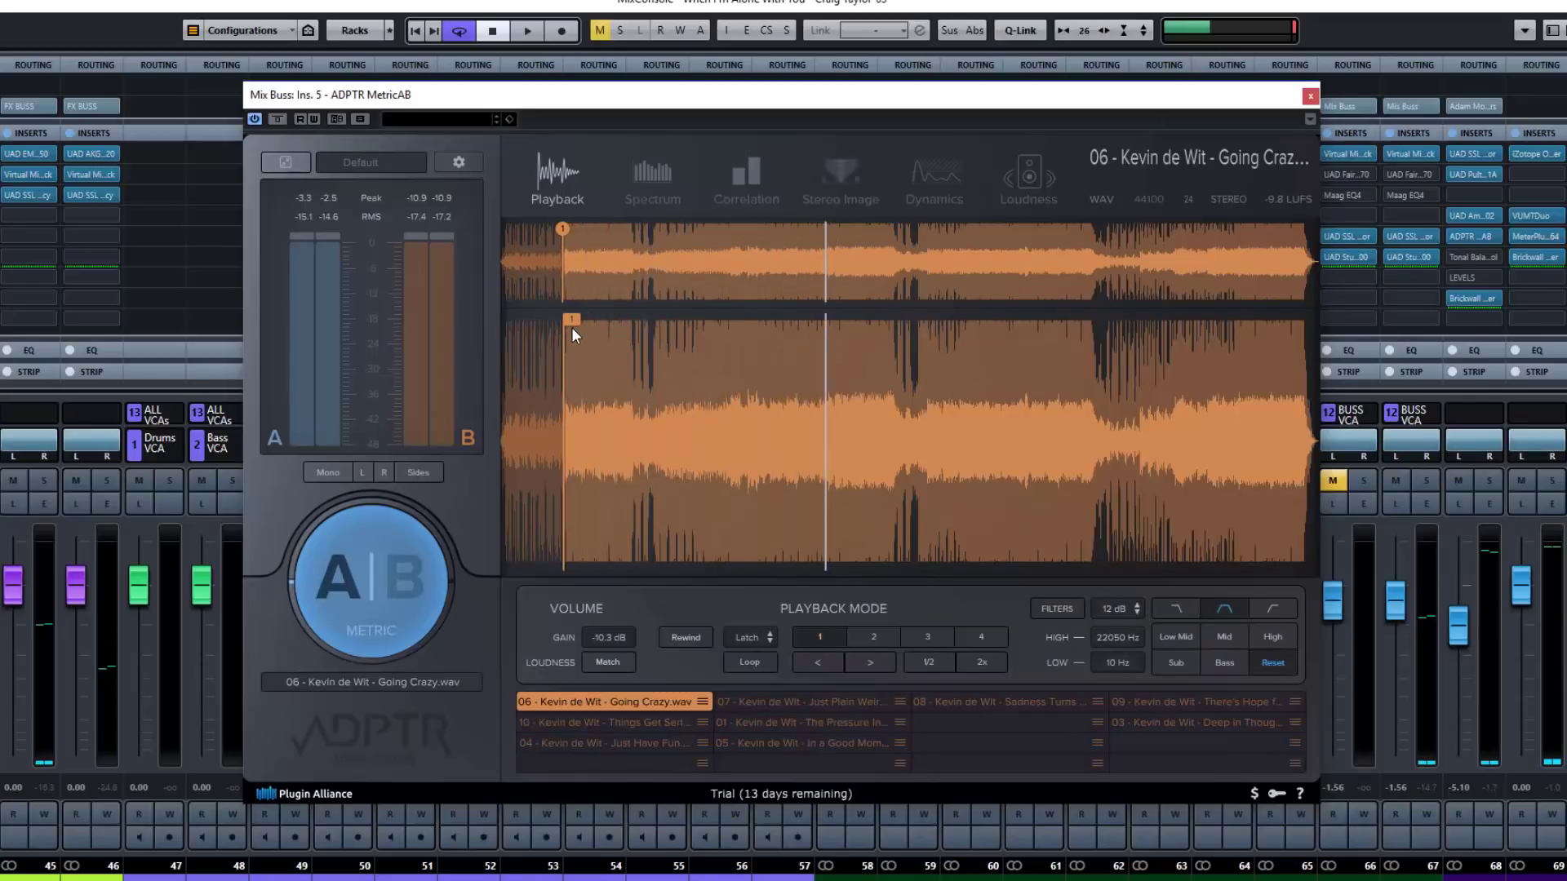
{"action": "left_click", "coordinate": [881, 636]}
{"action": "left_click_drag", "start_coordinate": [833, 321], "coordinate": [739, 325]}
Add cue point 3 just after the second breakdown and cue point 4 after the last breakdown.
{"action": "left_click", "coordinate": [930, 638]}
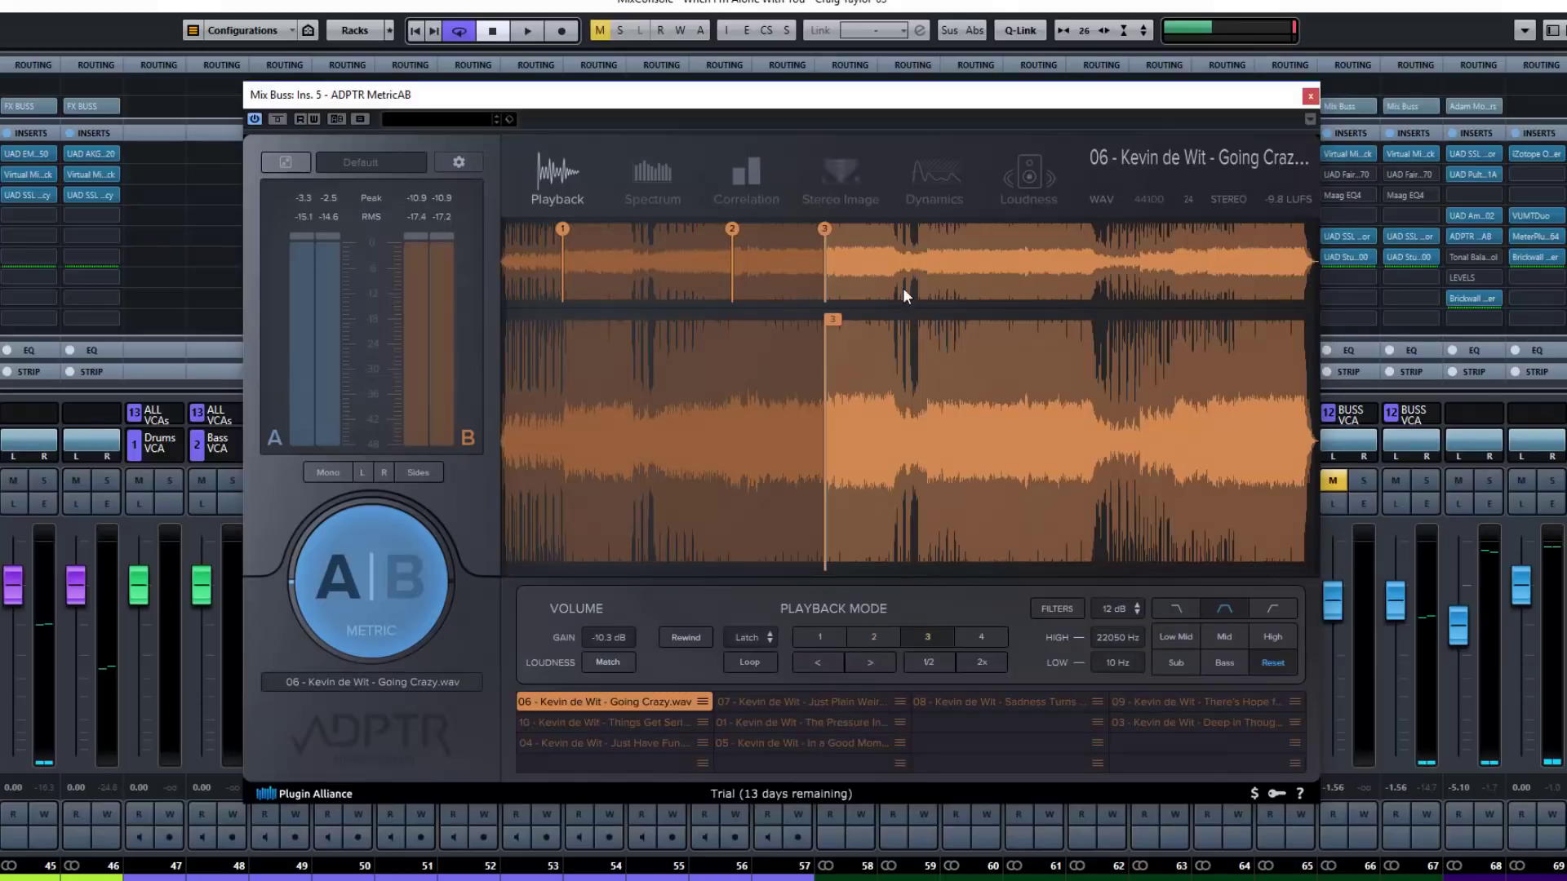
{"action": "mouse_move", "coordinate": [836, 313]}
{"action": "left_mouse_down"}
{"action": "mouse_move", "coordinate": [1060, 321]}
{"action": "mouse_move", "coordinate": [933, 322]}
{"action": "left_mouse_up"}
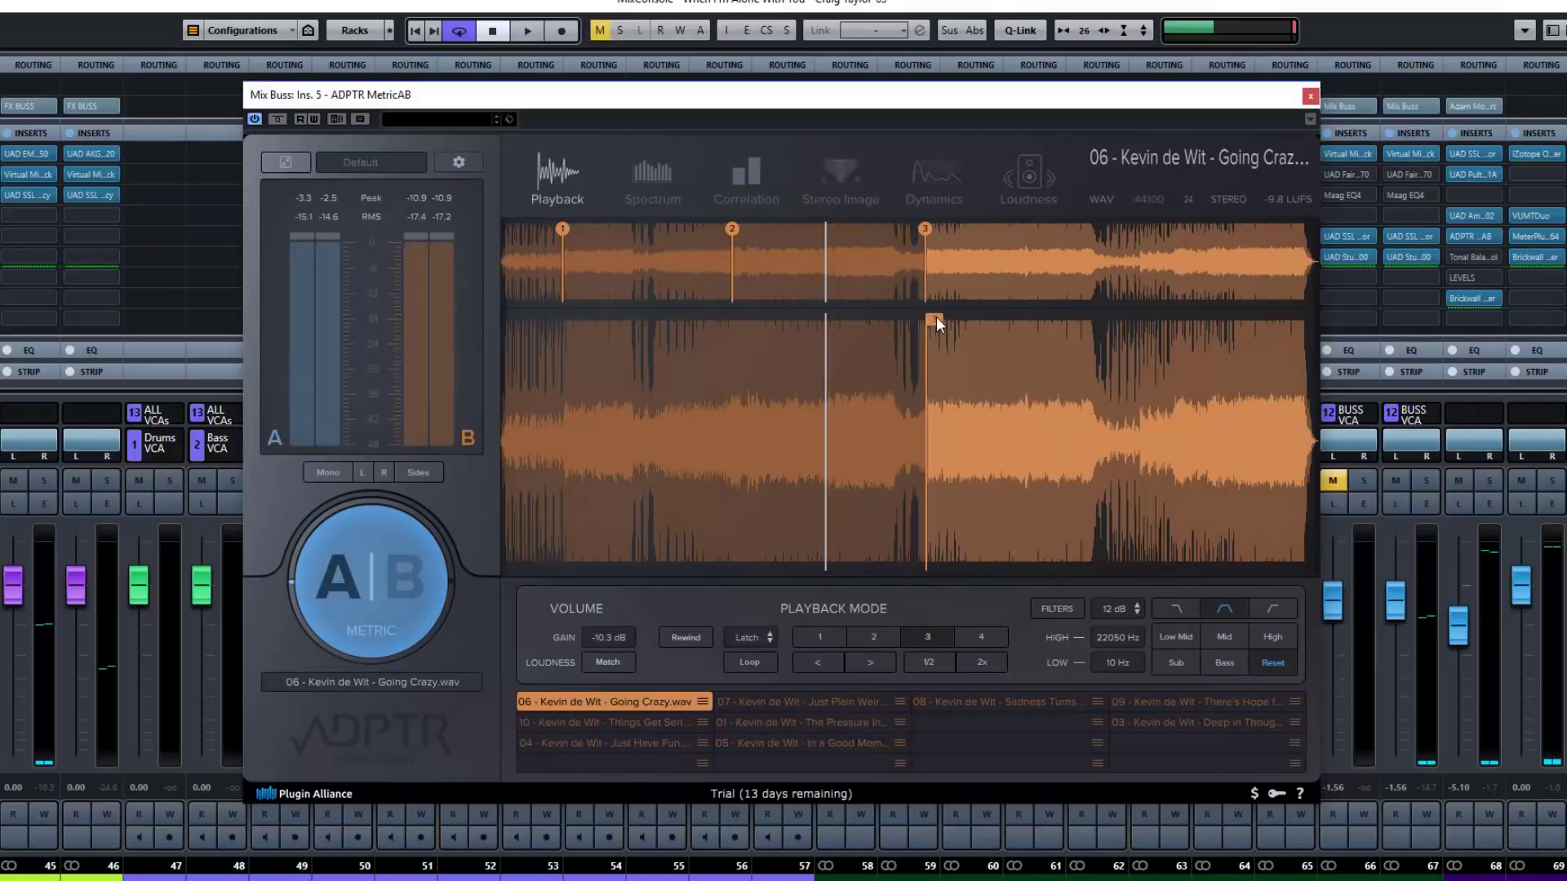
{"action": "left_click", "coordinate": [984, 638]}
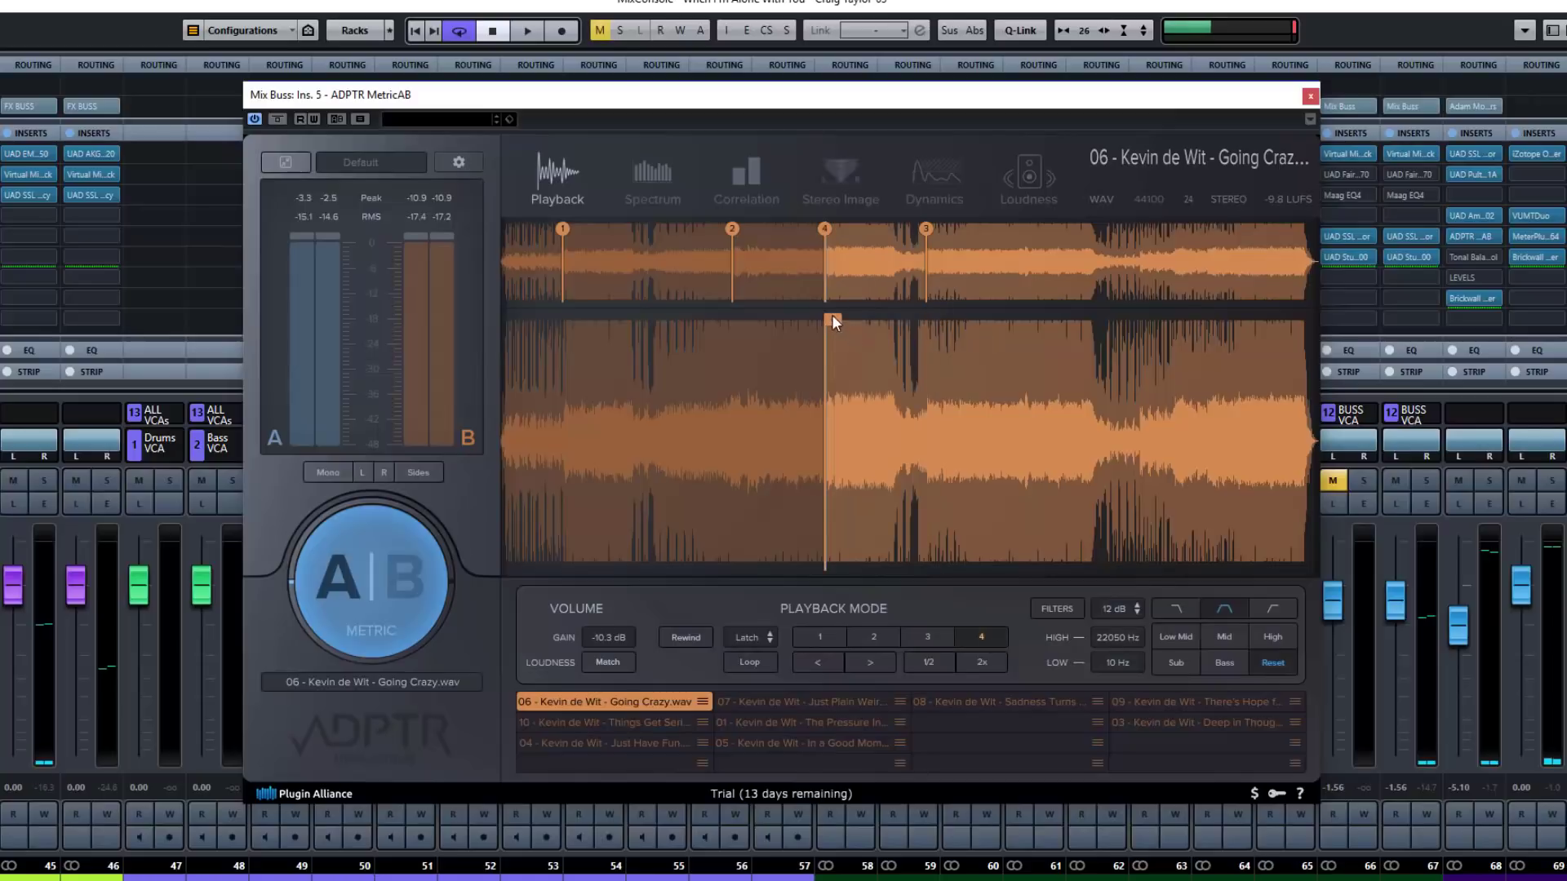
{"action": "mouse_move", "coordinate": [832, 318]}
{"action": "left_mouse_down"}
{"action": "mouse_move", "coordinate": [1162, 290]}
{"action": "mouse_move", "coordinate": [1147, 309]}
{"action": "left_mouse_up"}
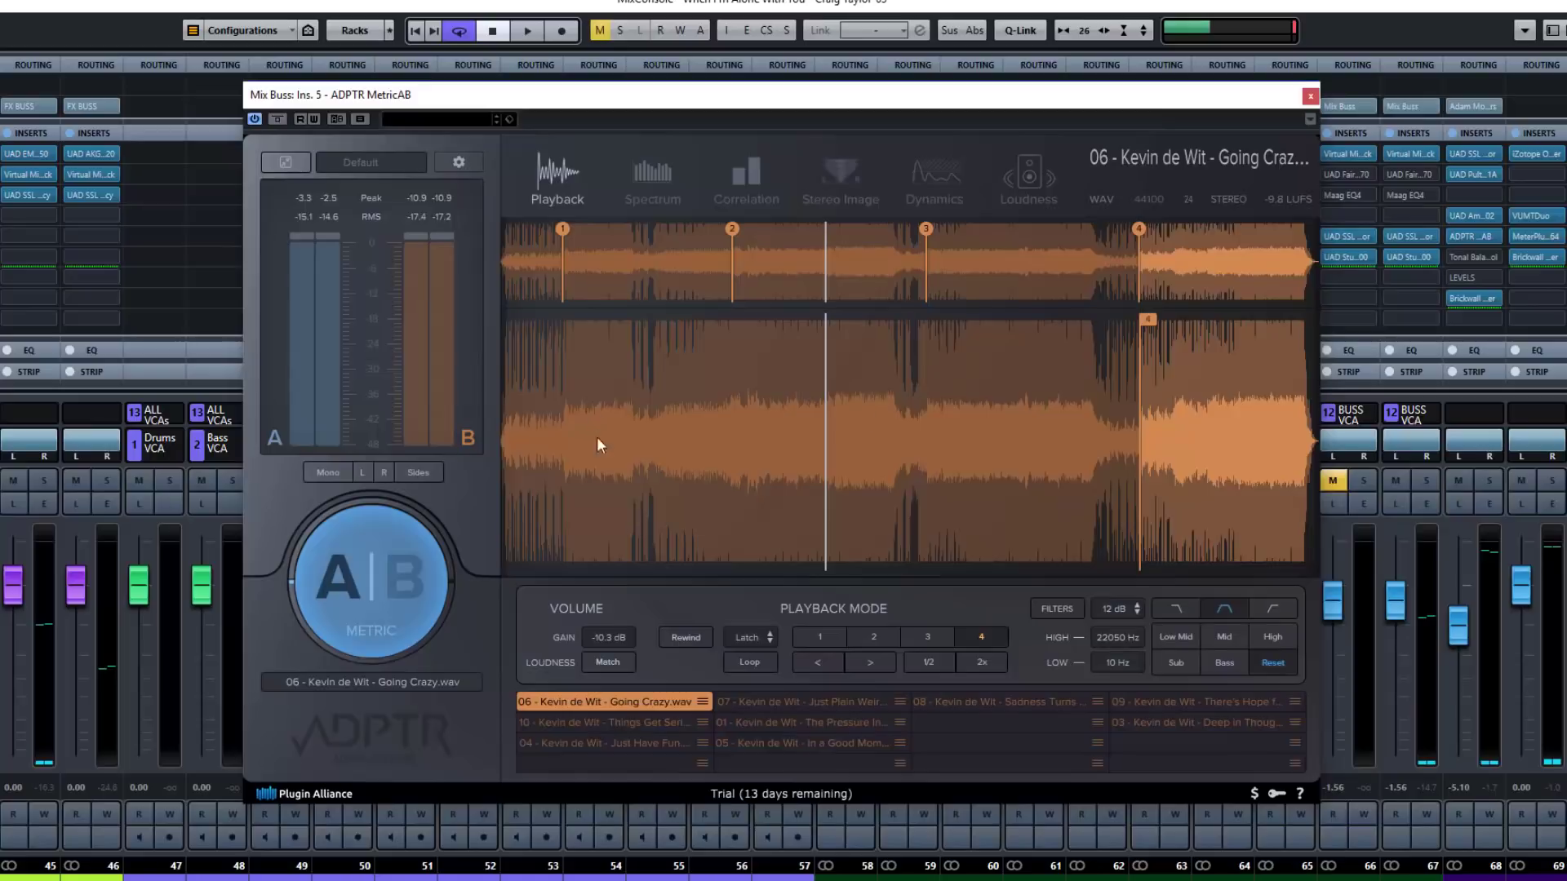
Jump the reference to cue points 1 through 4 in turn, return to cue point 1, and play the session in Latch mode.
{"action": "left_click", "coordinate": [563, 230]}
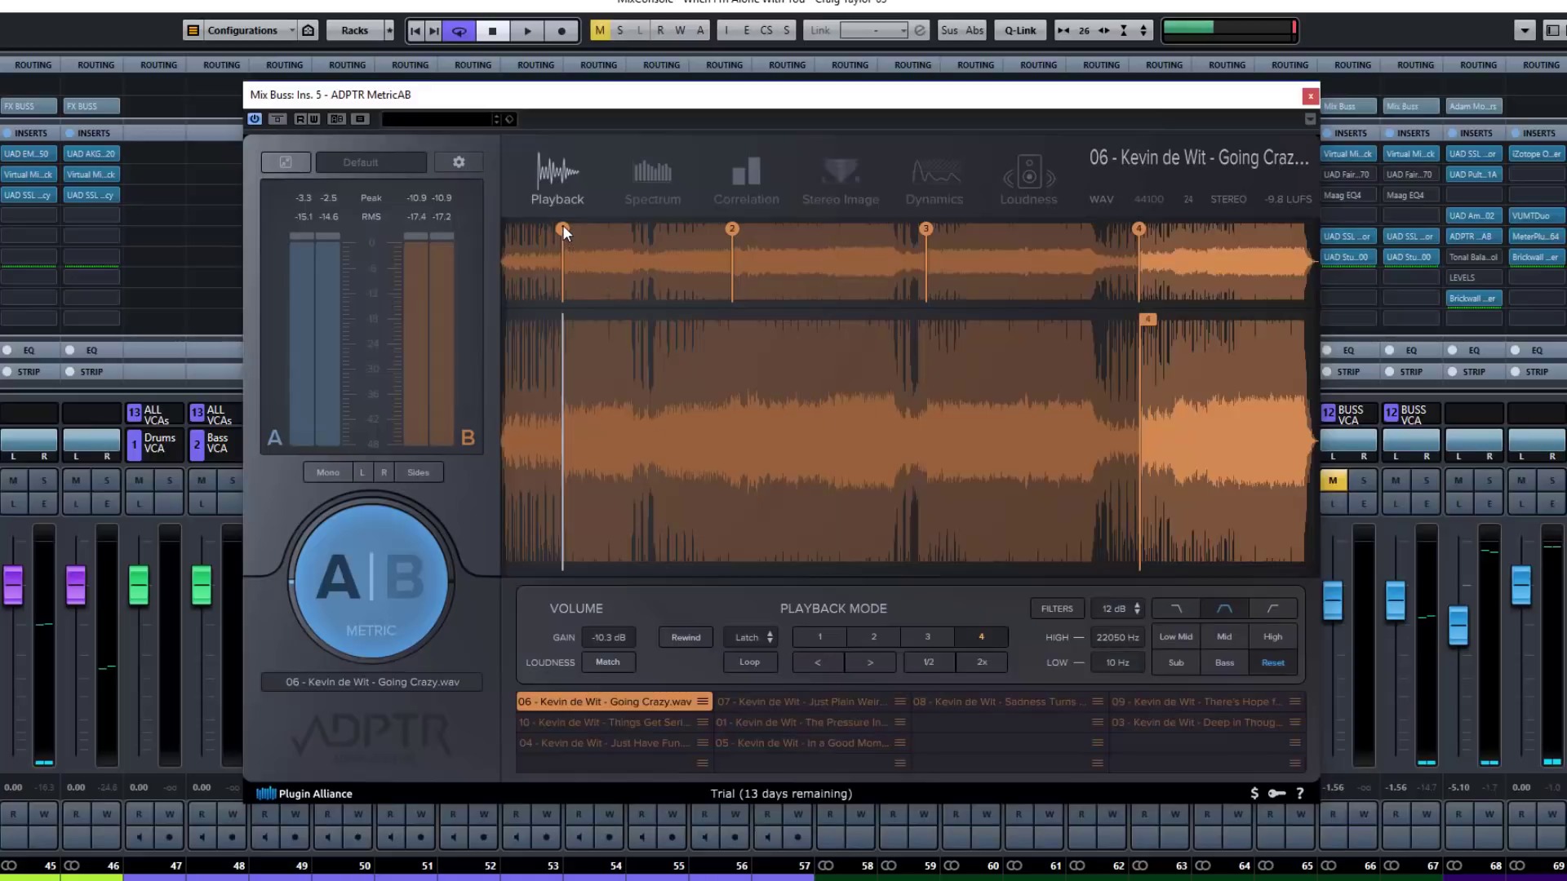
{"action": "left_click", "coordinate": [731, 229]}
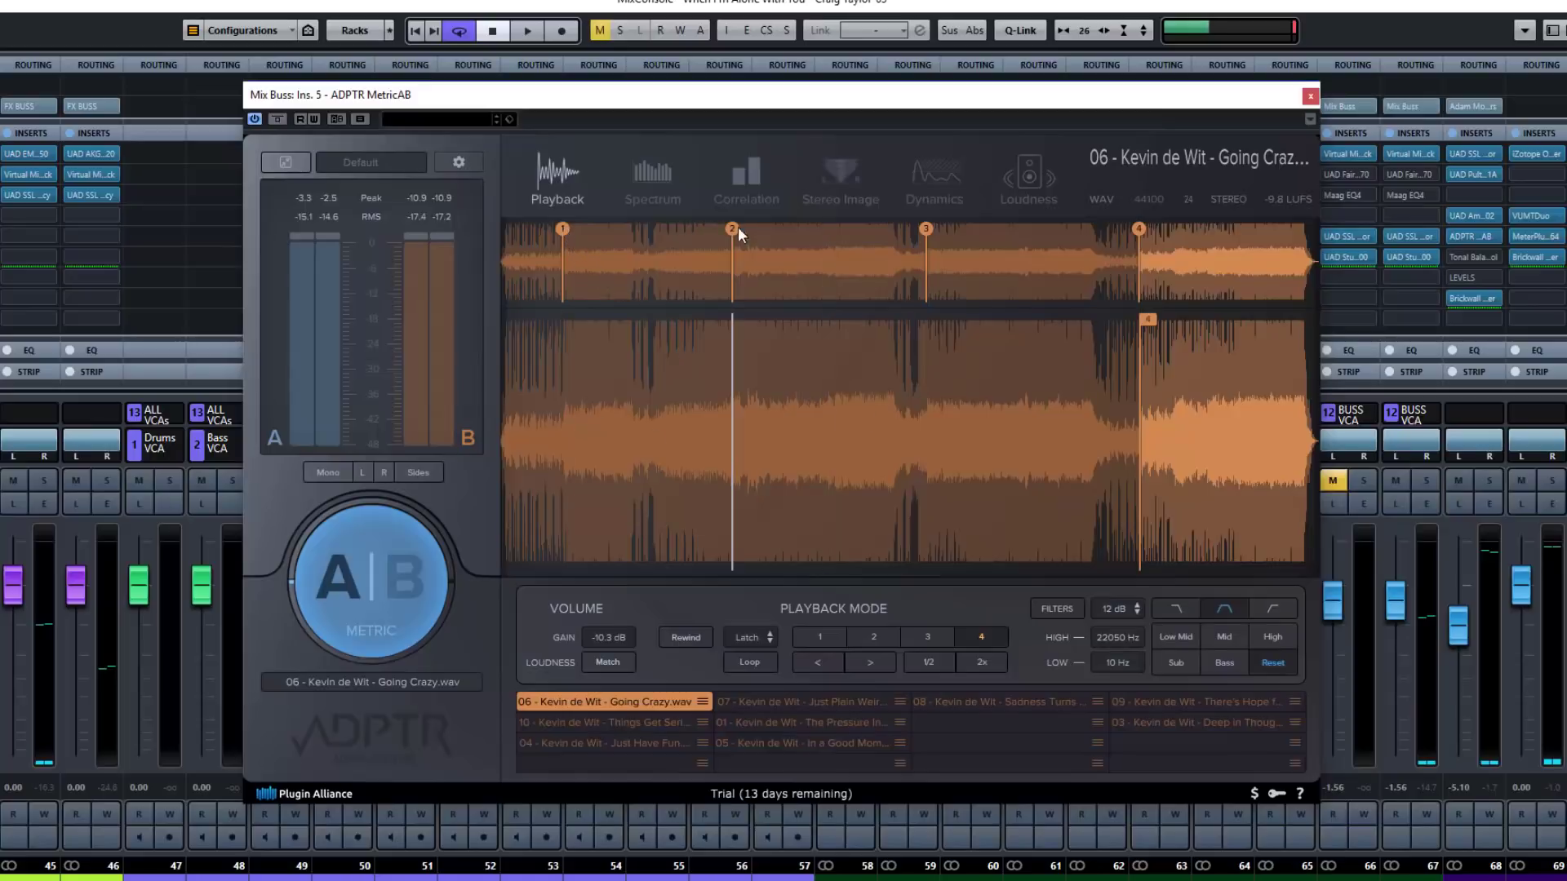
{"action": "left_click", "coordinate": [927, 229]}
{"action": "left_click", "coordinate": [1139, 229]}
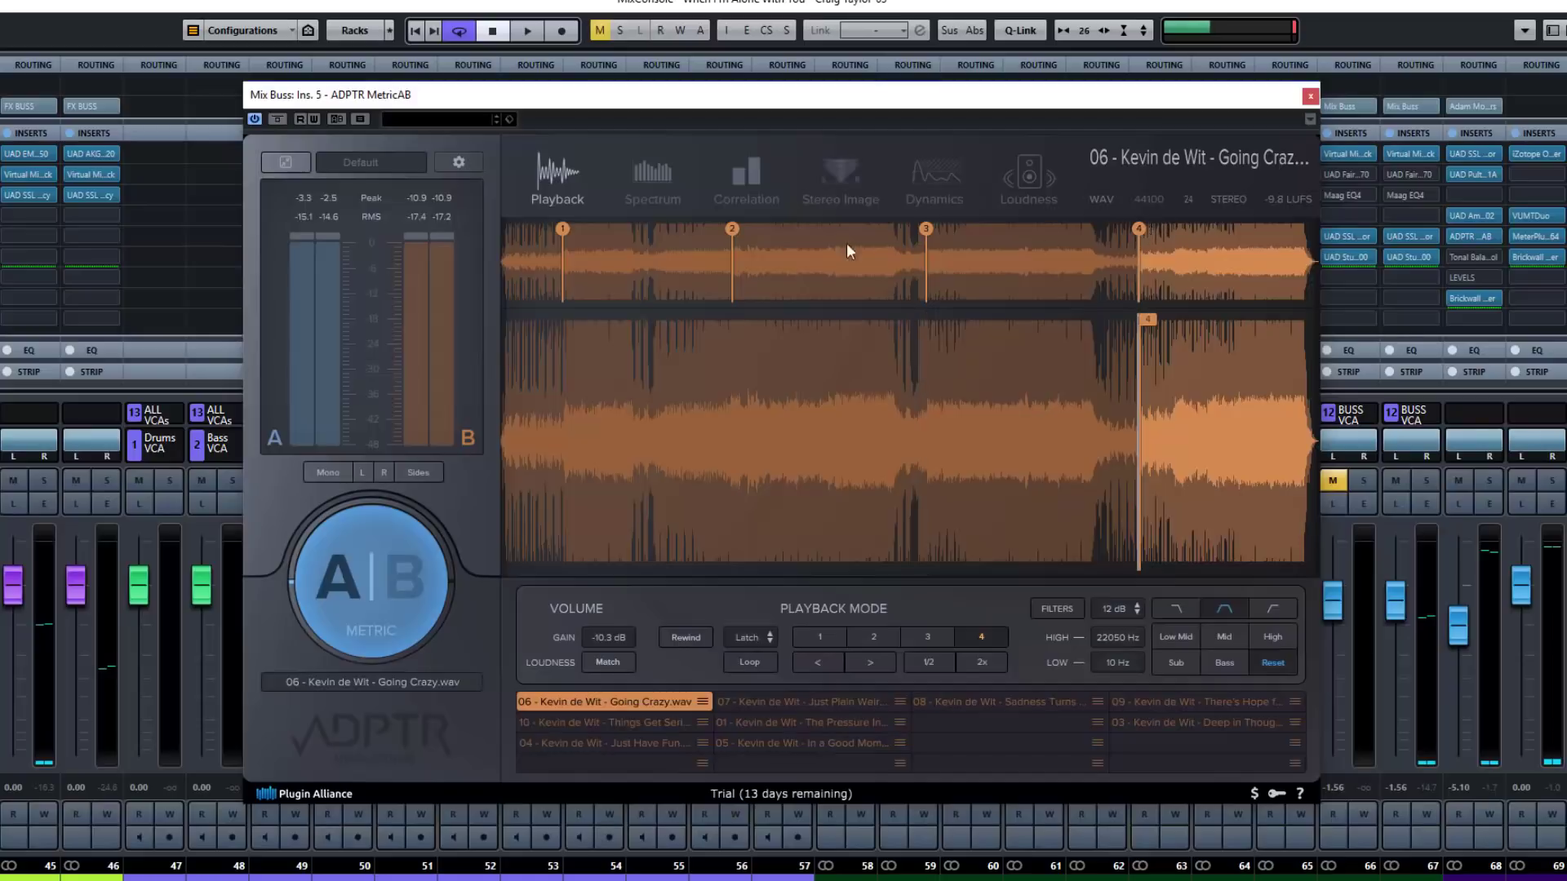
{"action": "left_click", "coordinate": [562, 230]}
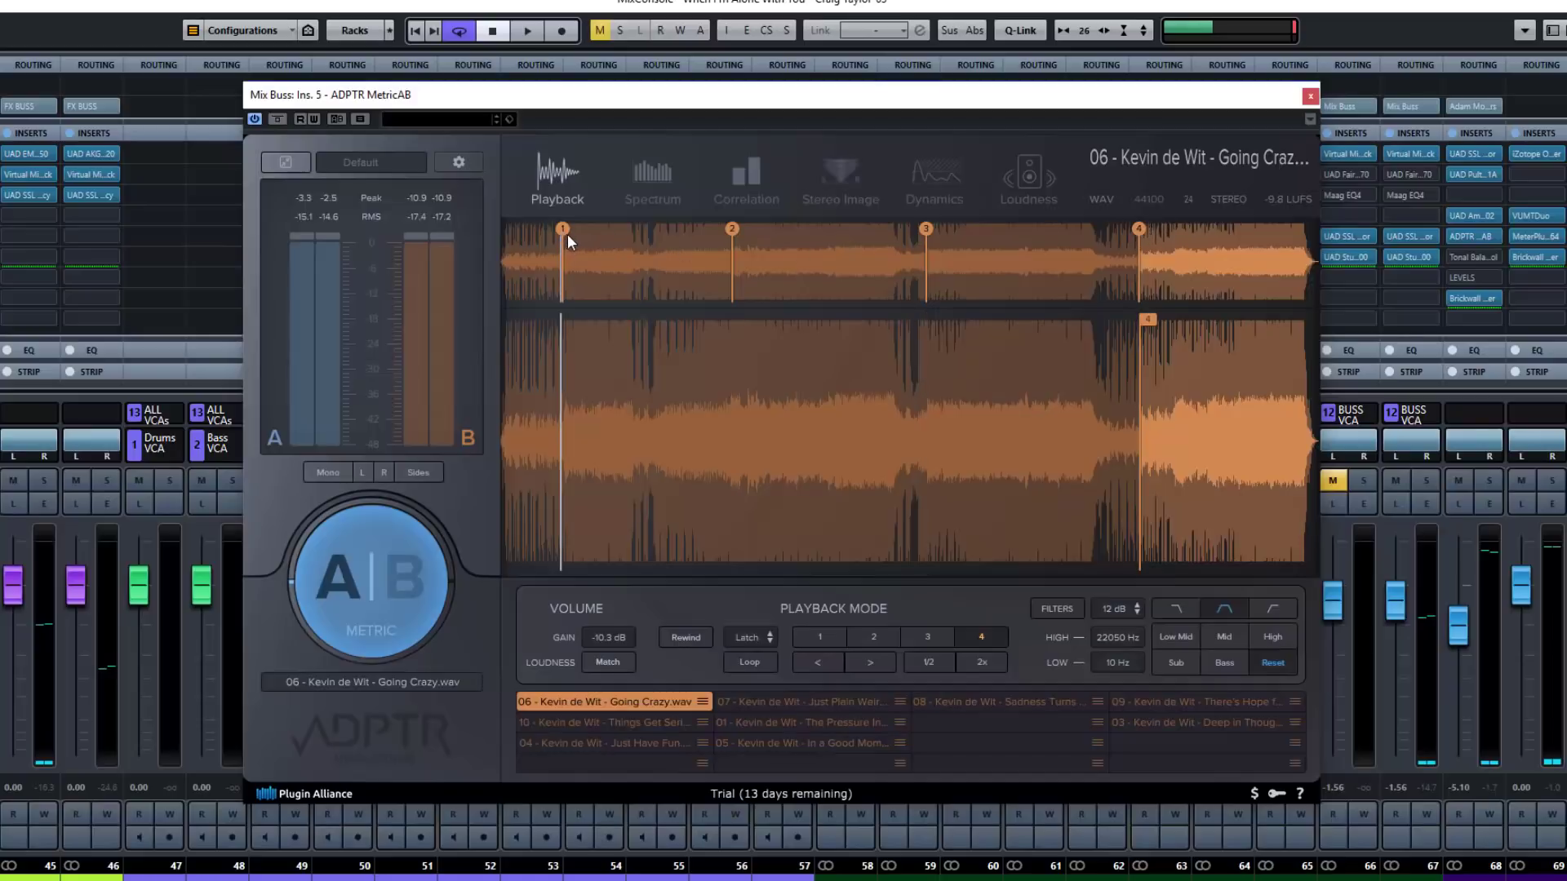
{"action": "key", "text": "space"}
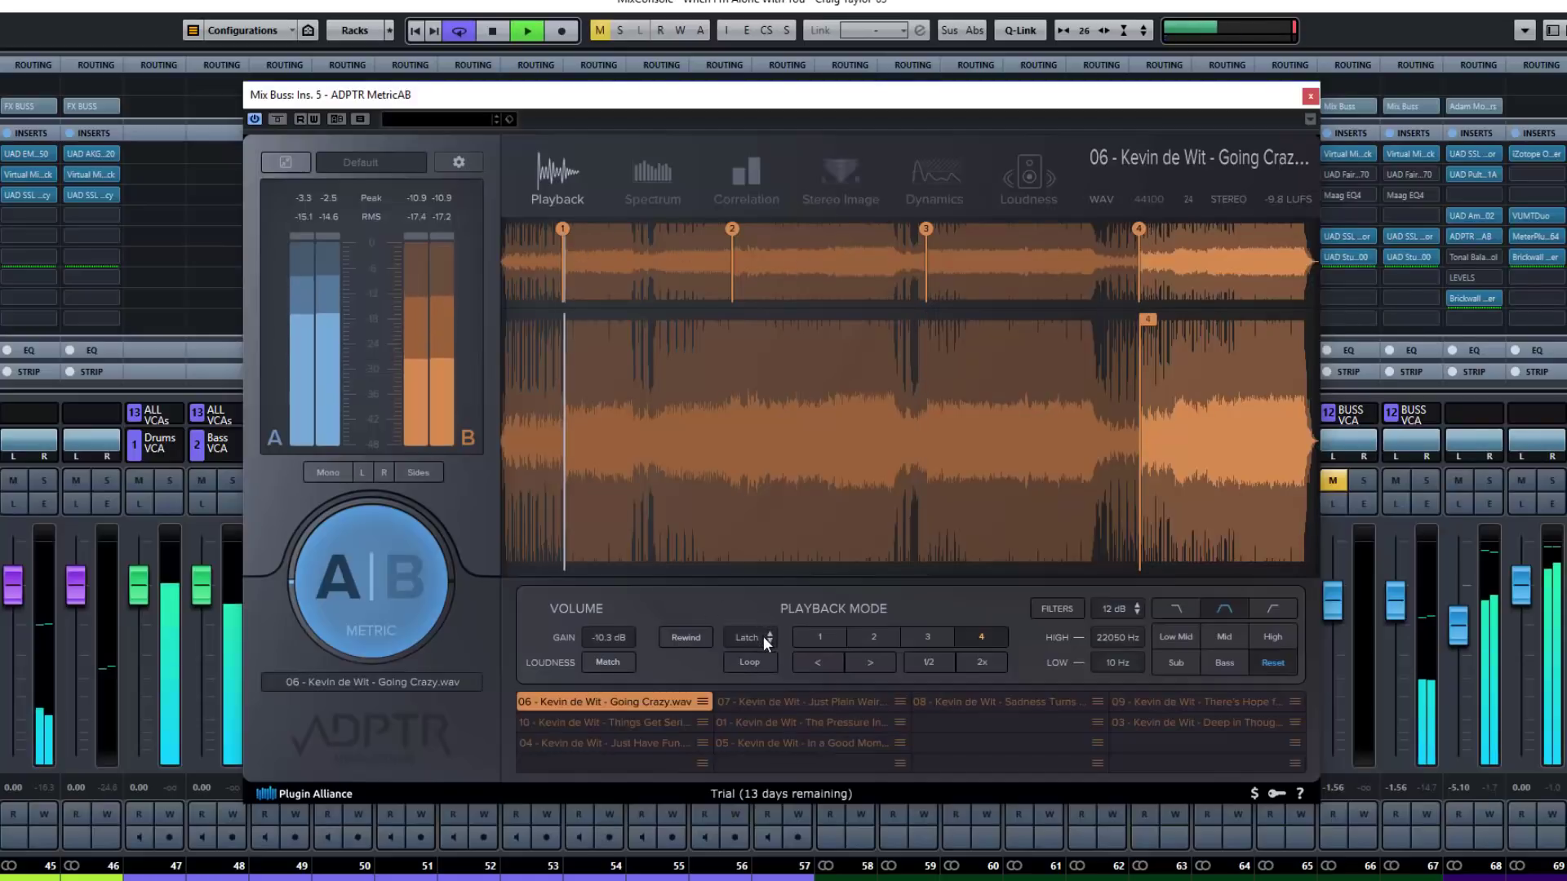
Set the playback mode to Cue, place the playback position between cue points 1 and 2, and play the session briefly.
{"action": "left_click", "coordinate": [762, 639]}
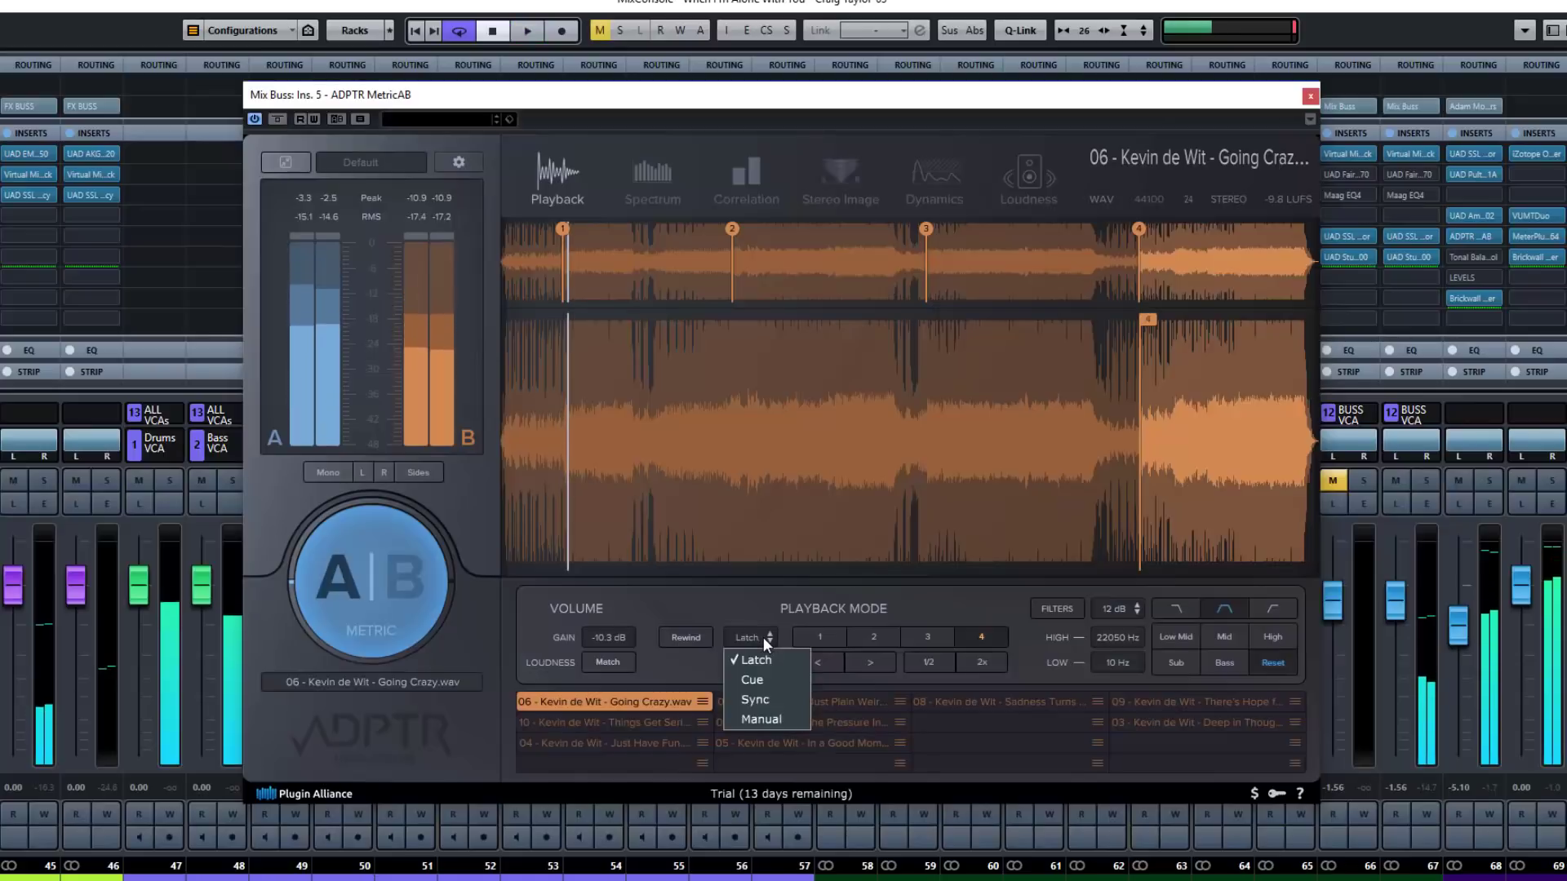
{"action": "left_click", "coordinate": [763, 679]}
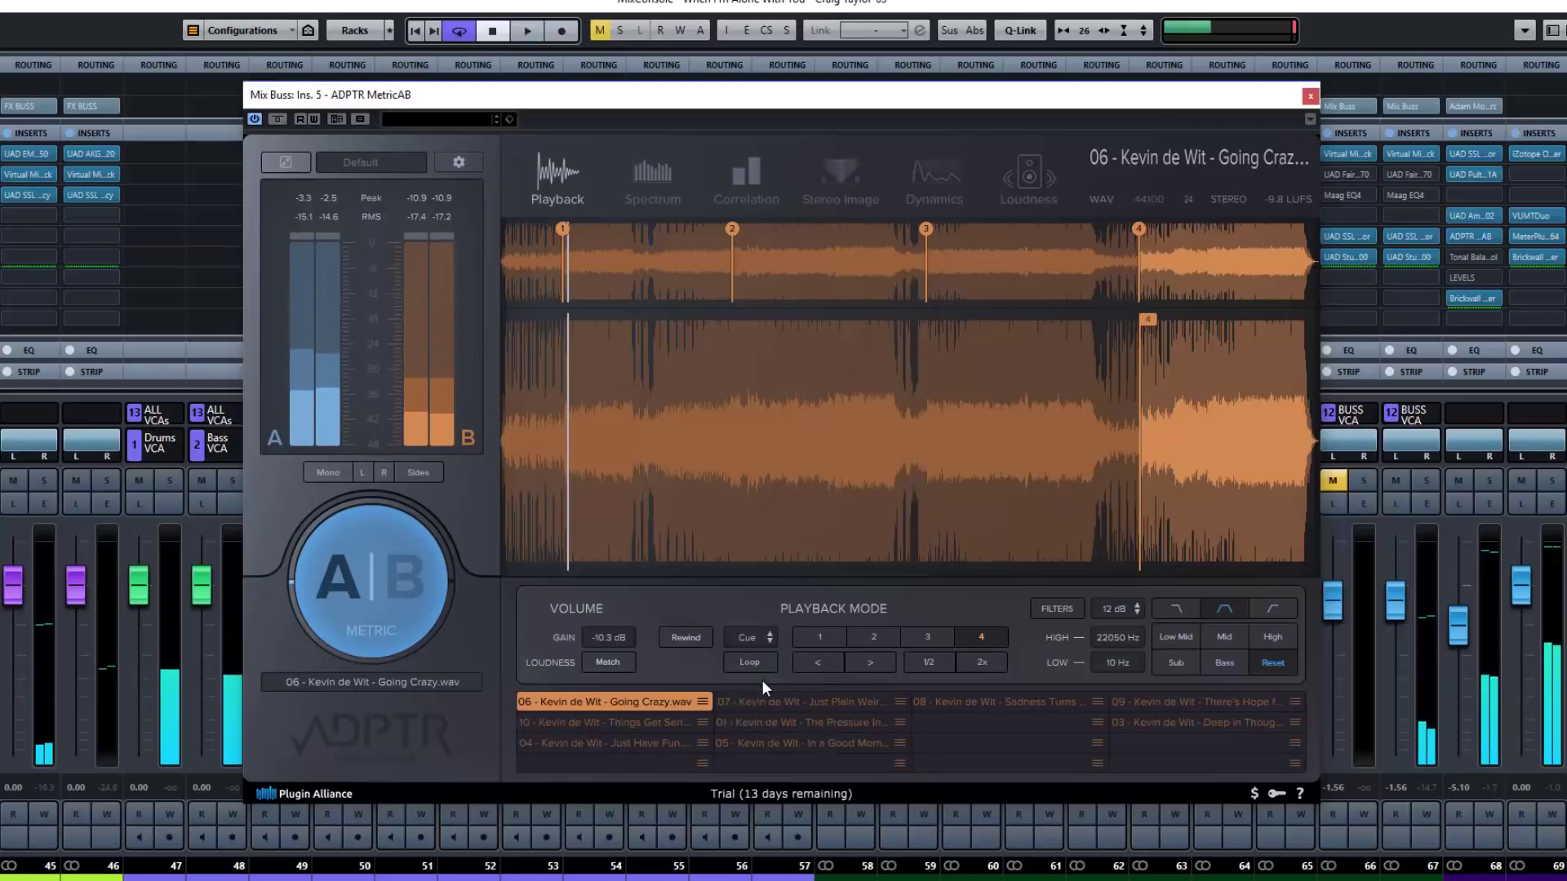
{"action": "left_click", "coordinate": [688, 417]}
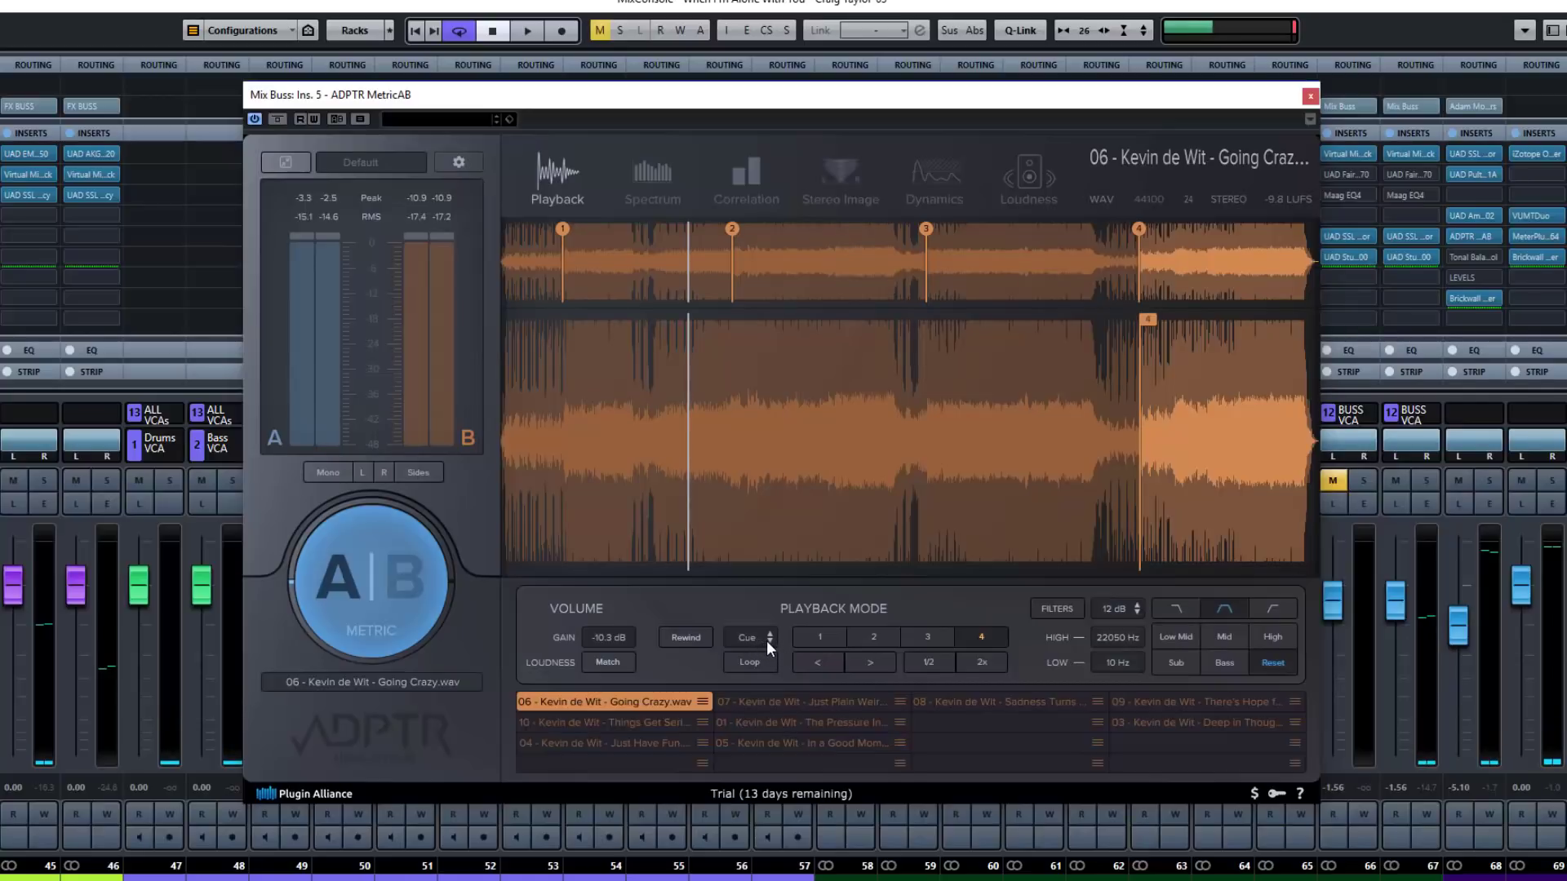
{"action": "key", "text": "space"}
{"action": "key", "text": "space"}
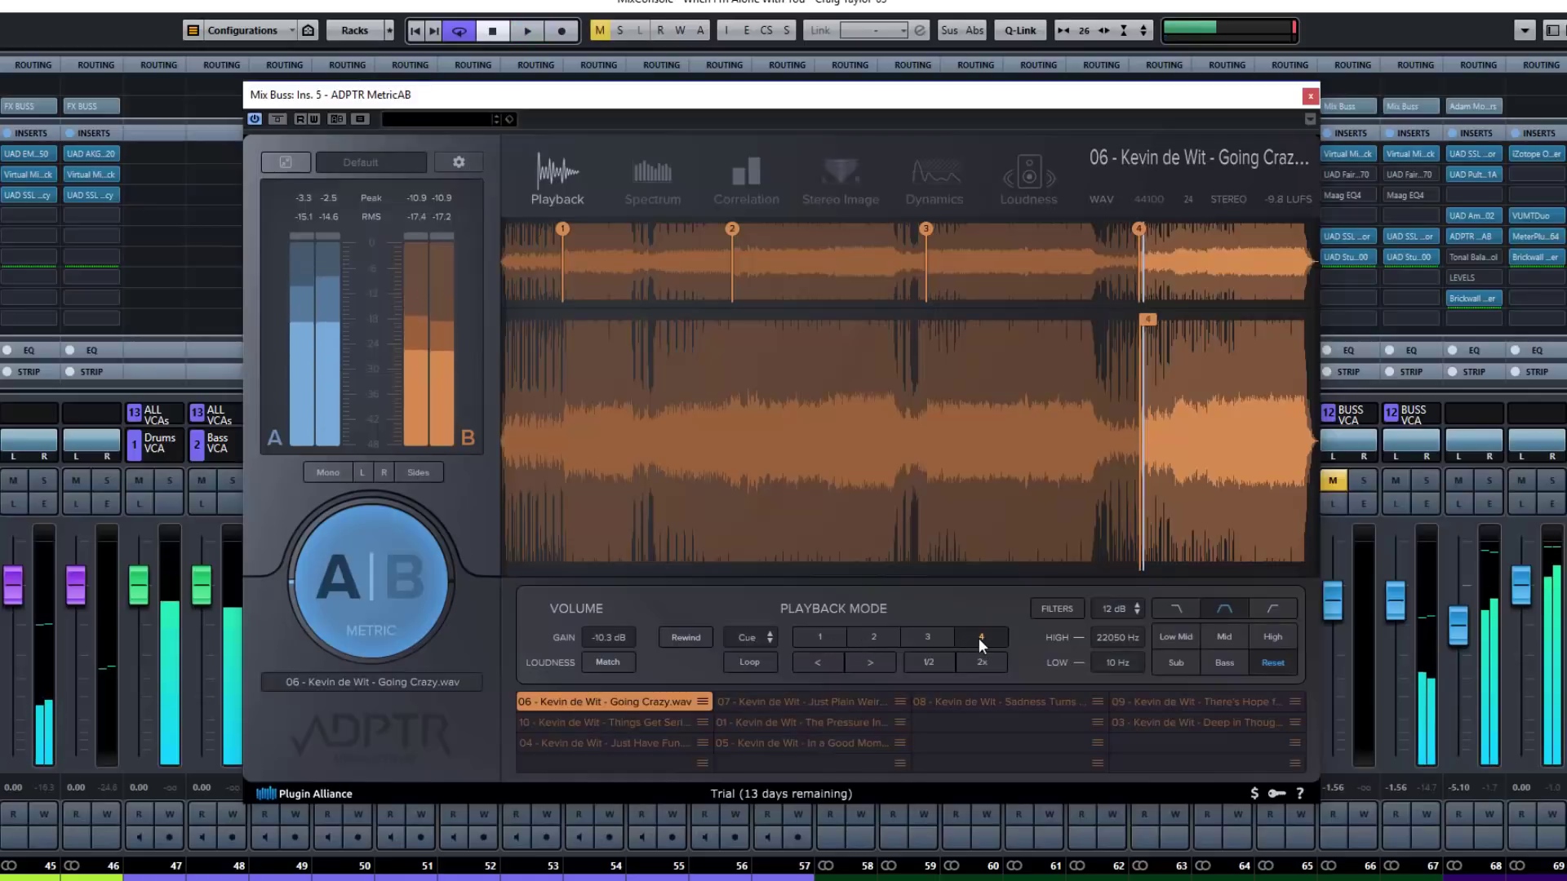
Select cue points 1, 2, 3 and 4 one after another as the reference's cue start.
{"action": "left_click", "coordinate": [833, 638]}
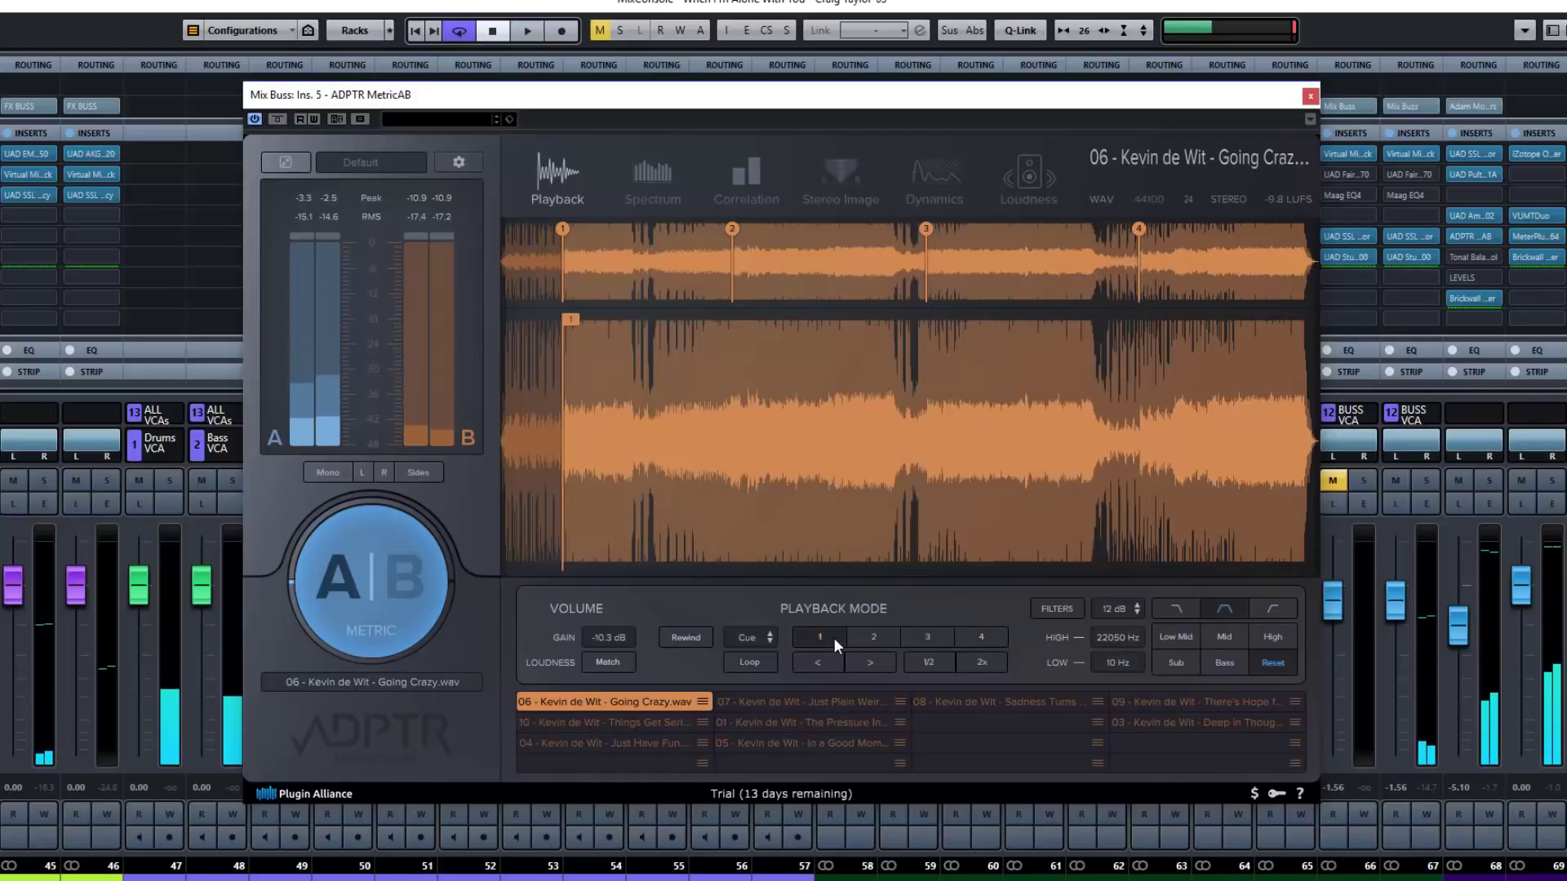
{"action": "left_click", "coordinate": [885, 636]}
{"action": "left_click", "coordinate": [928, 637]}
{"action": "left_click", "coordinate": [972, 637]}
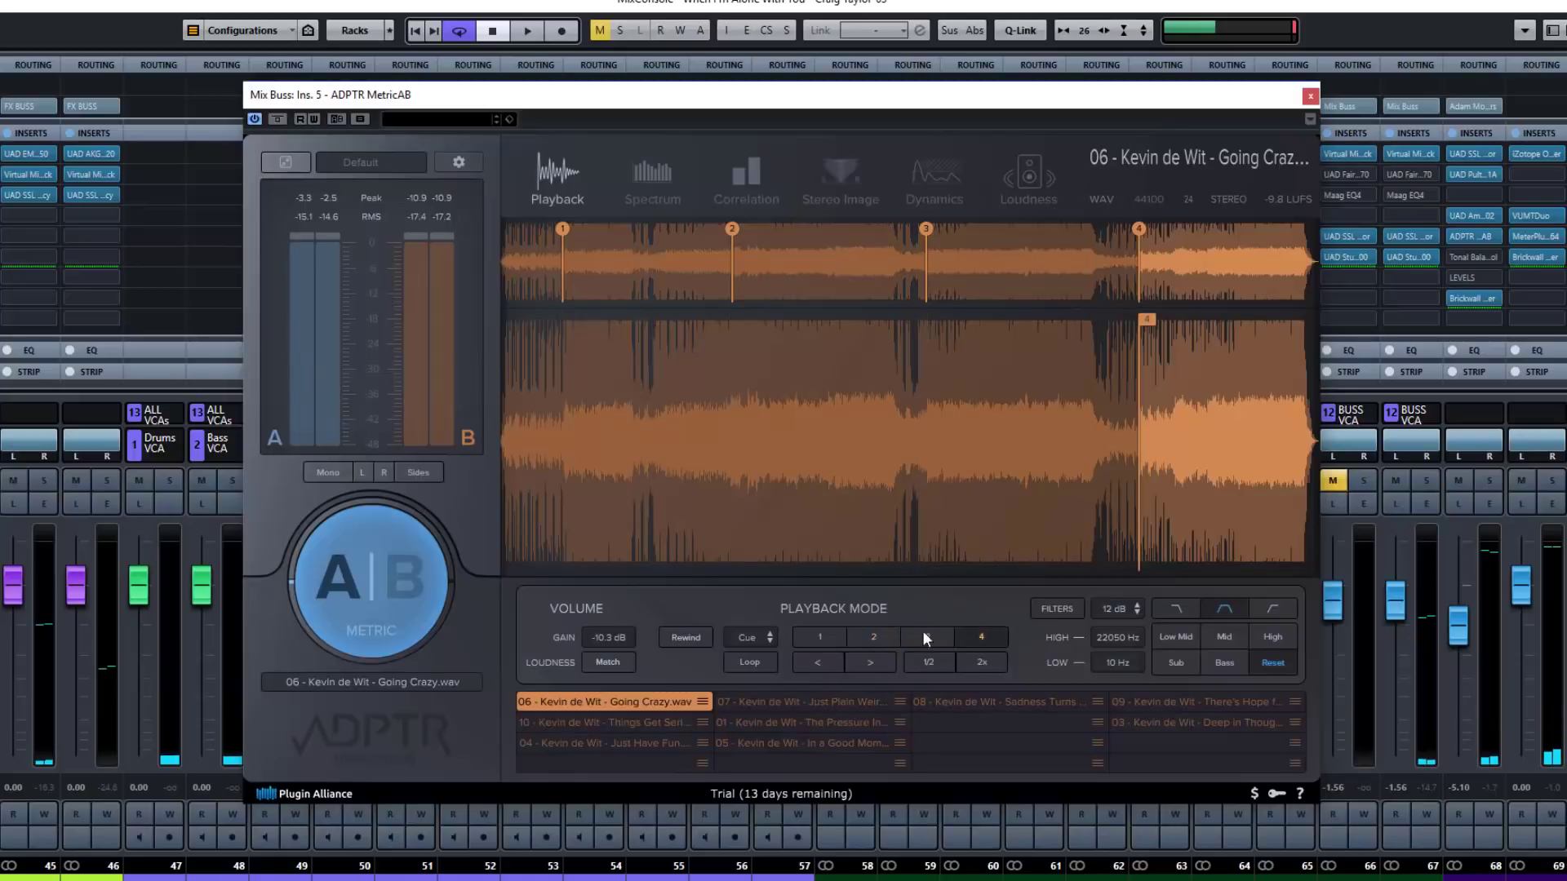
Select cue point 2 as the reference's cue start and play the session briefly.
{"action": "left_click", "coordinate": [866, 634]}
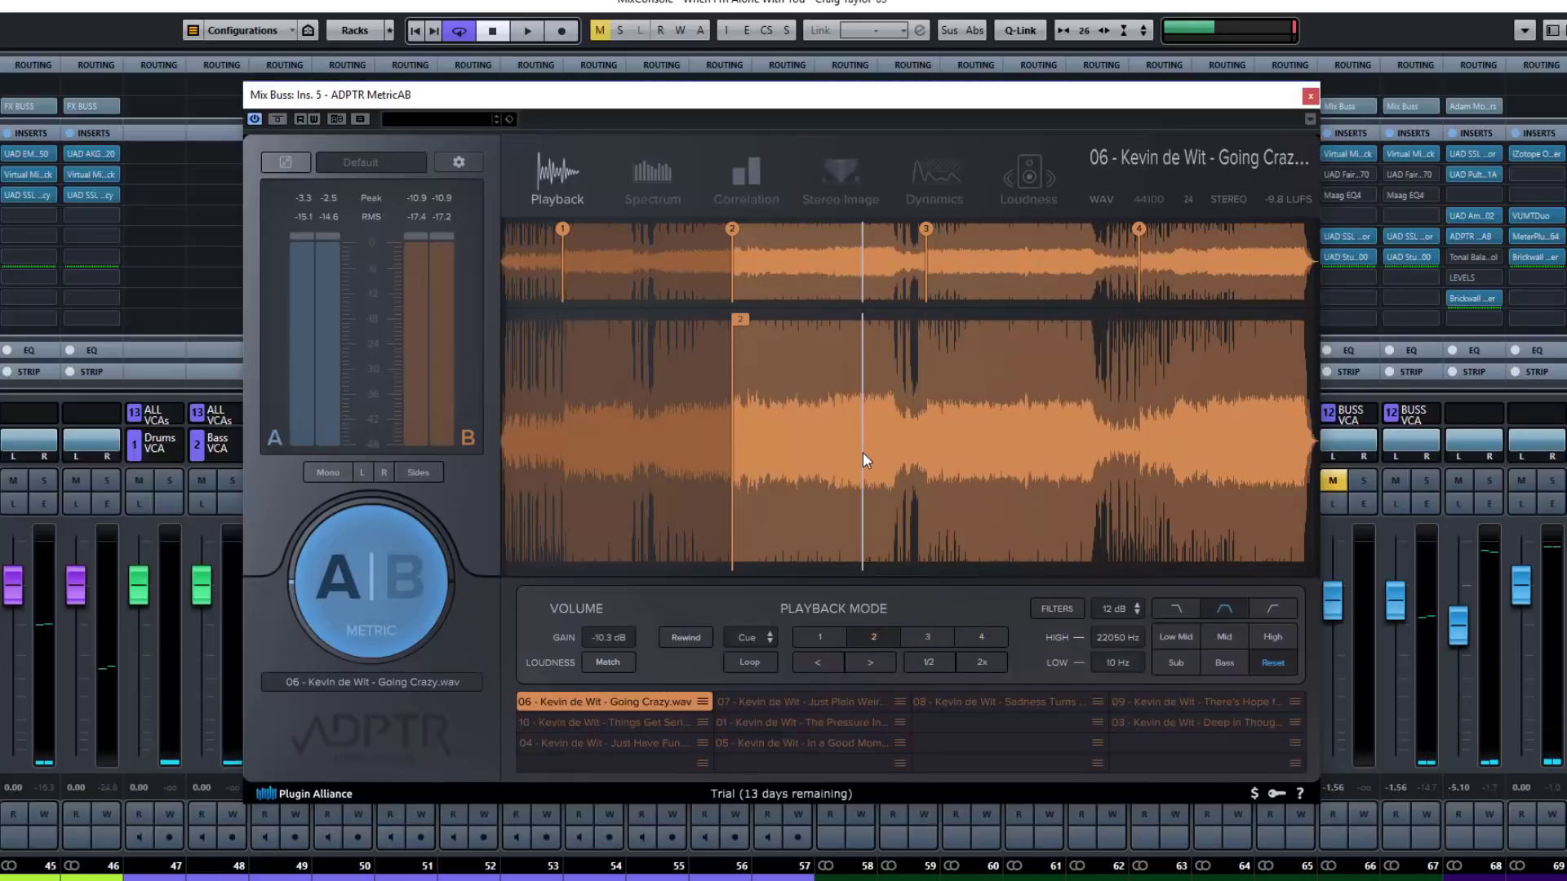
{"action": "key", "text": "space"}
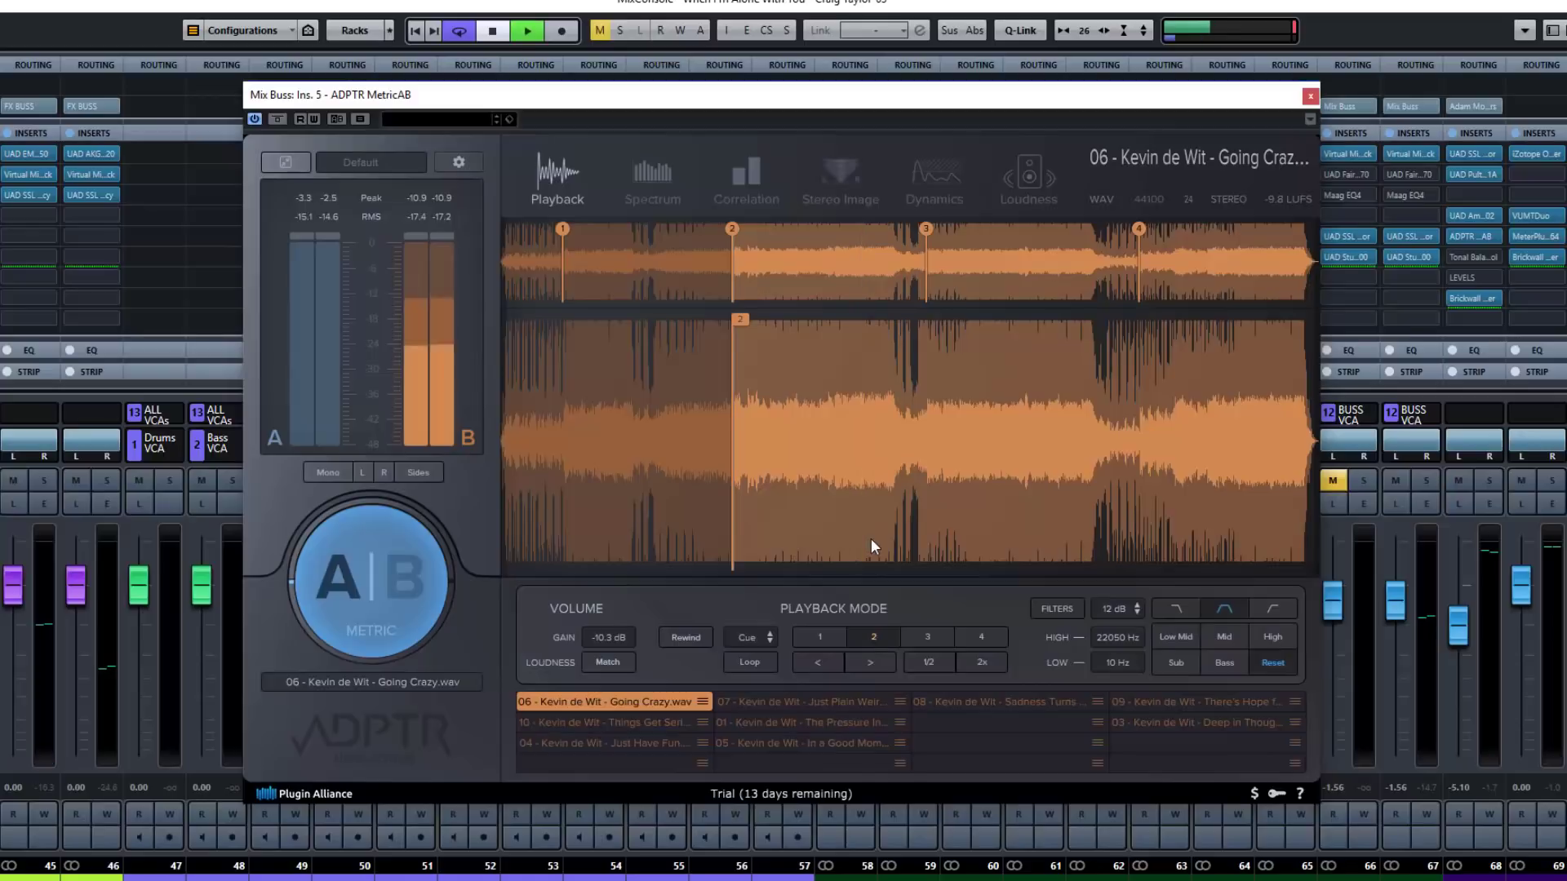
{"action": "key", "text": "space"}
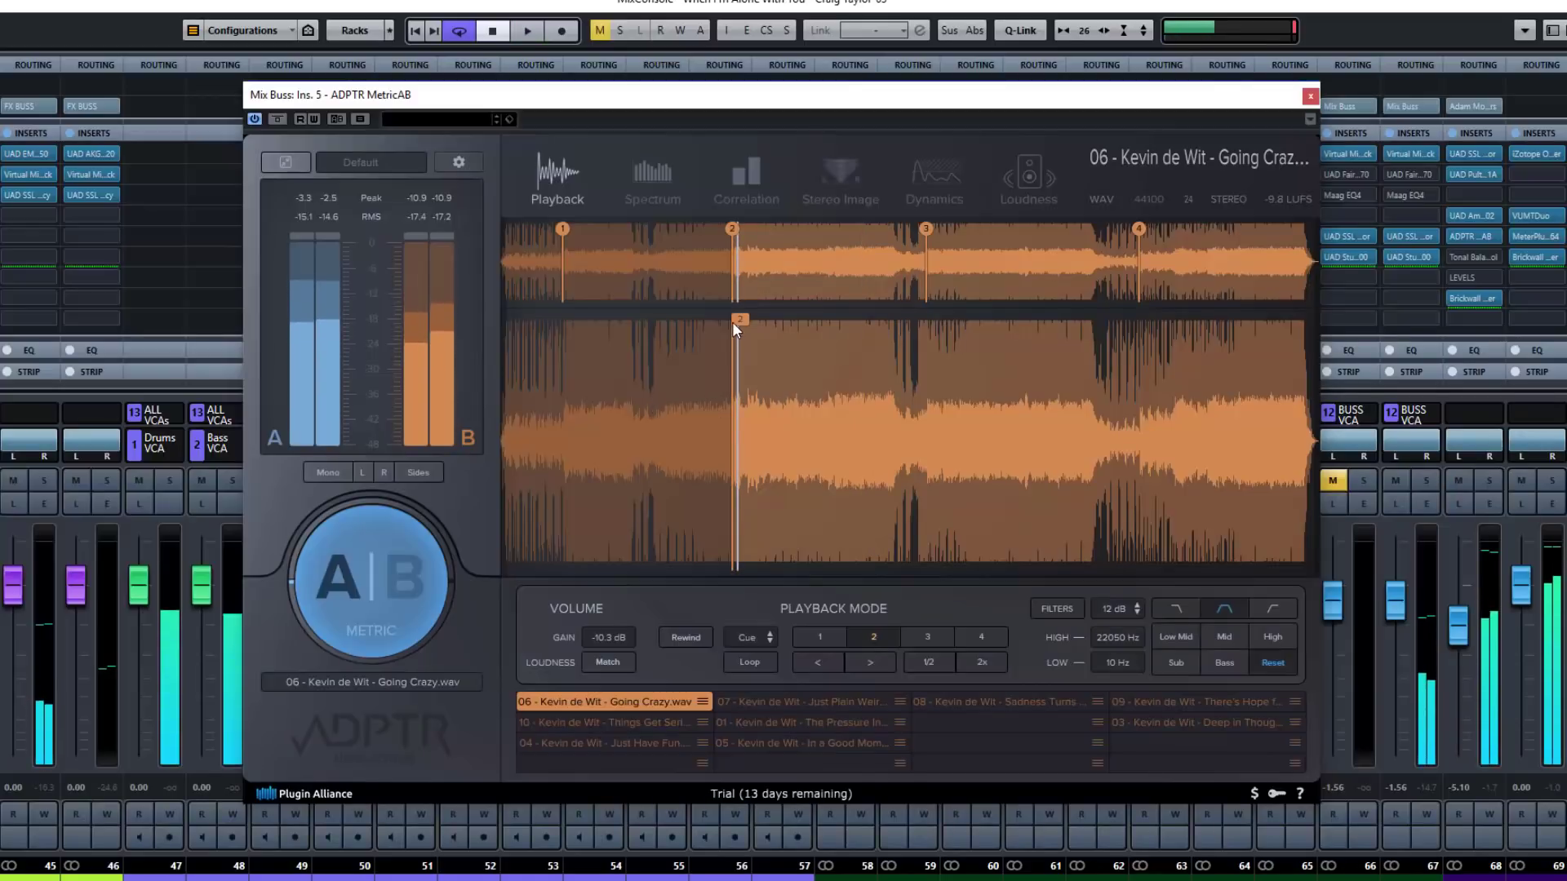
Return the reference to cue point 1 and start and stop the session twice in Cue mode.
{"action": "left_click", "coordinate": [831, 637]}
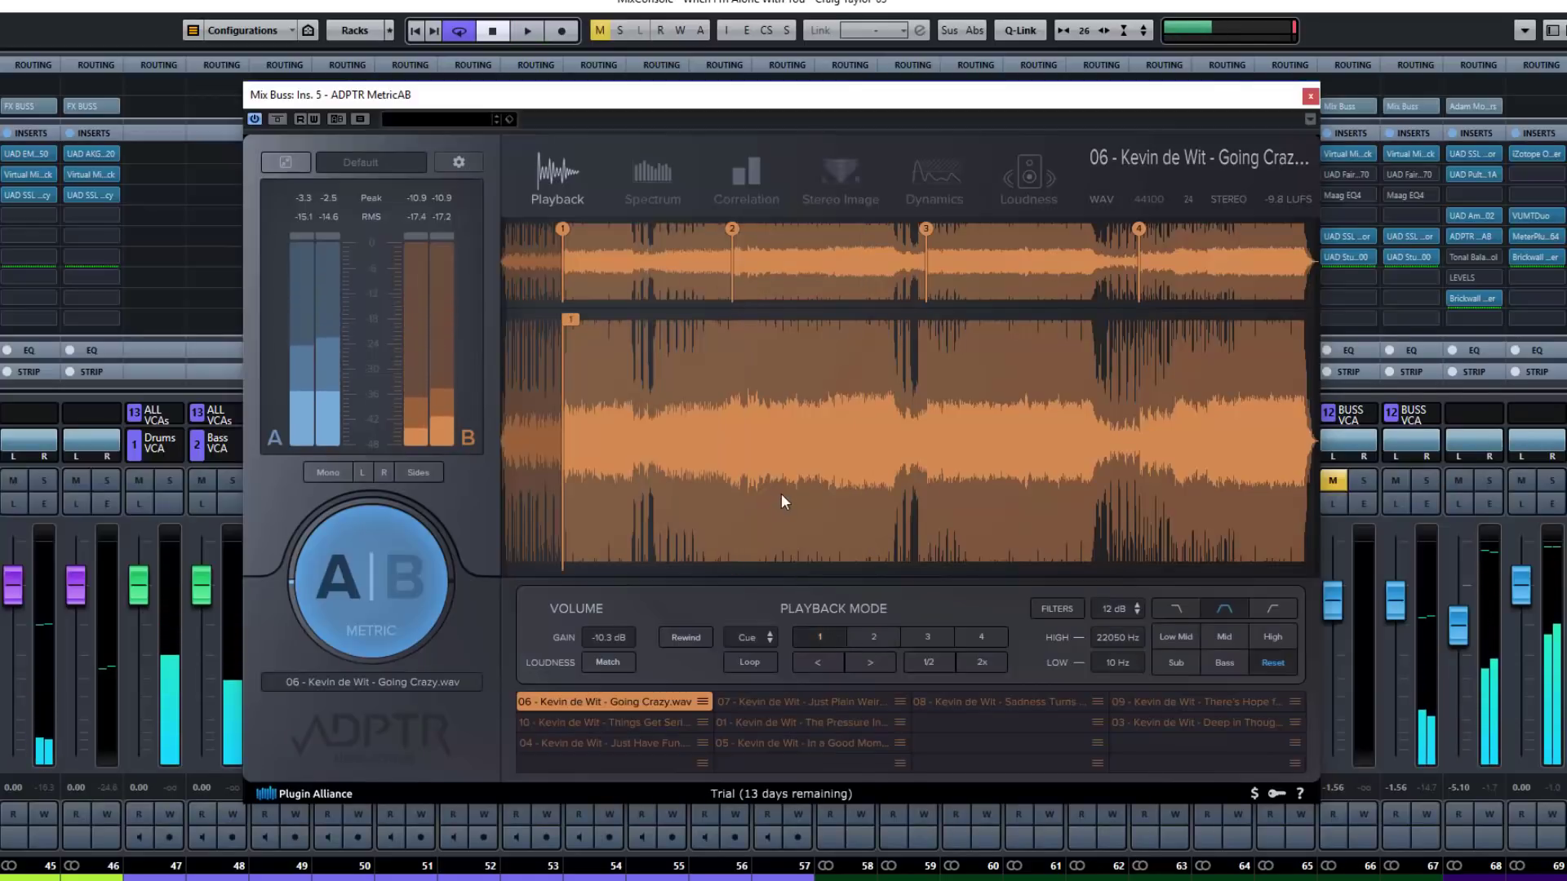
{"action": "key", "text": "space"}
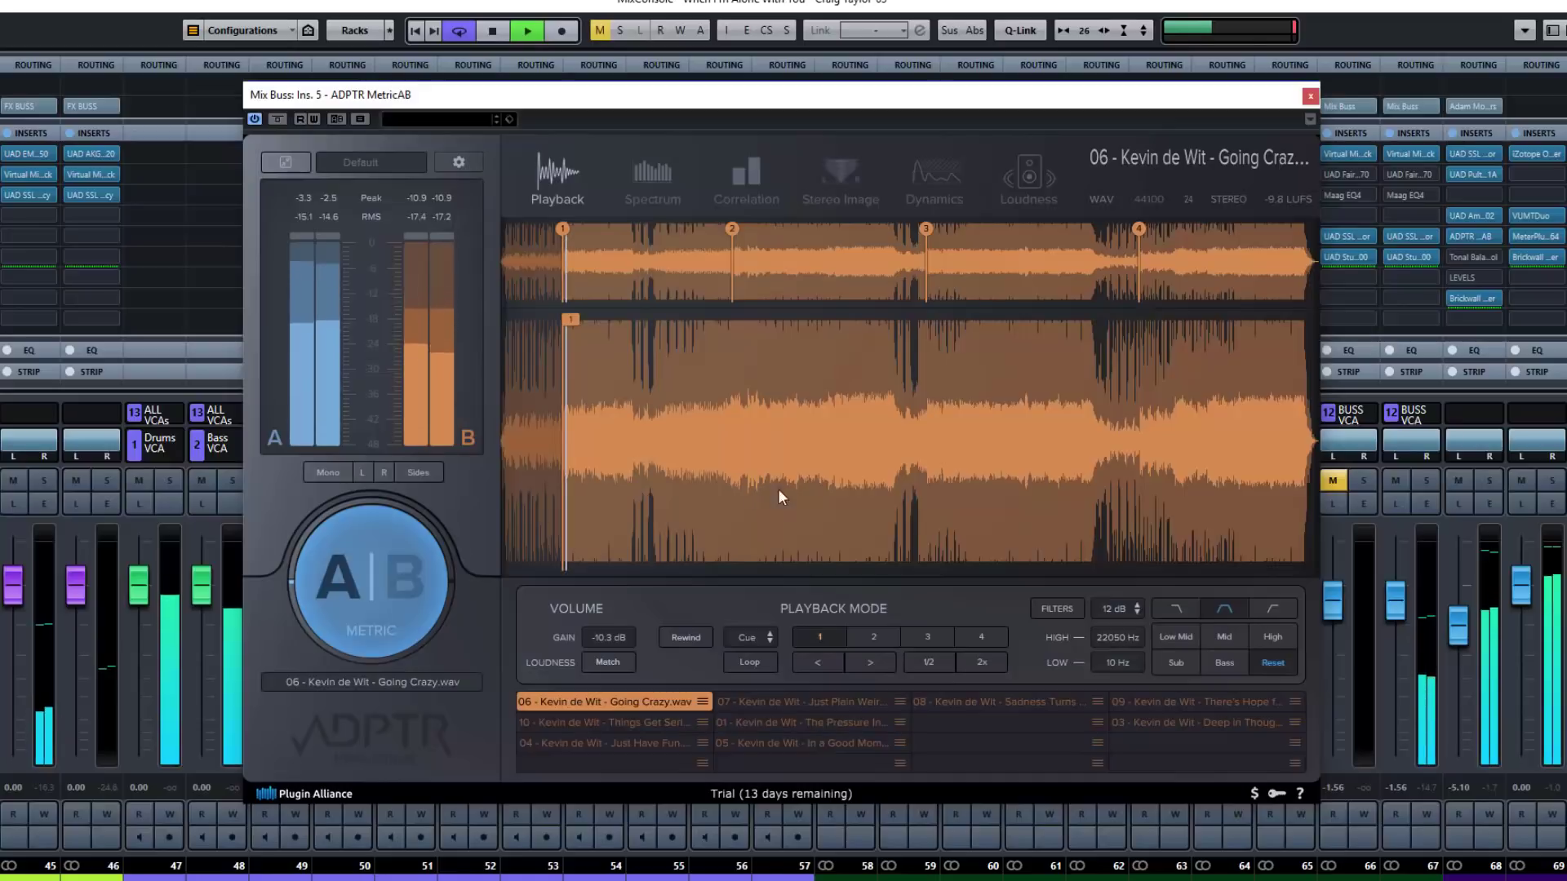
{"action": "key", "text": "space"}
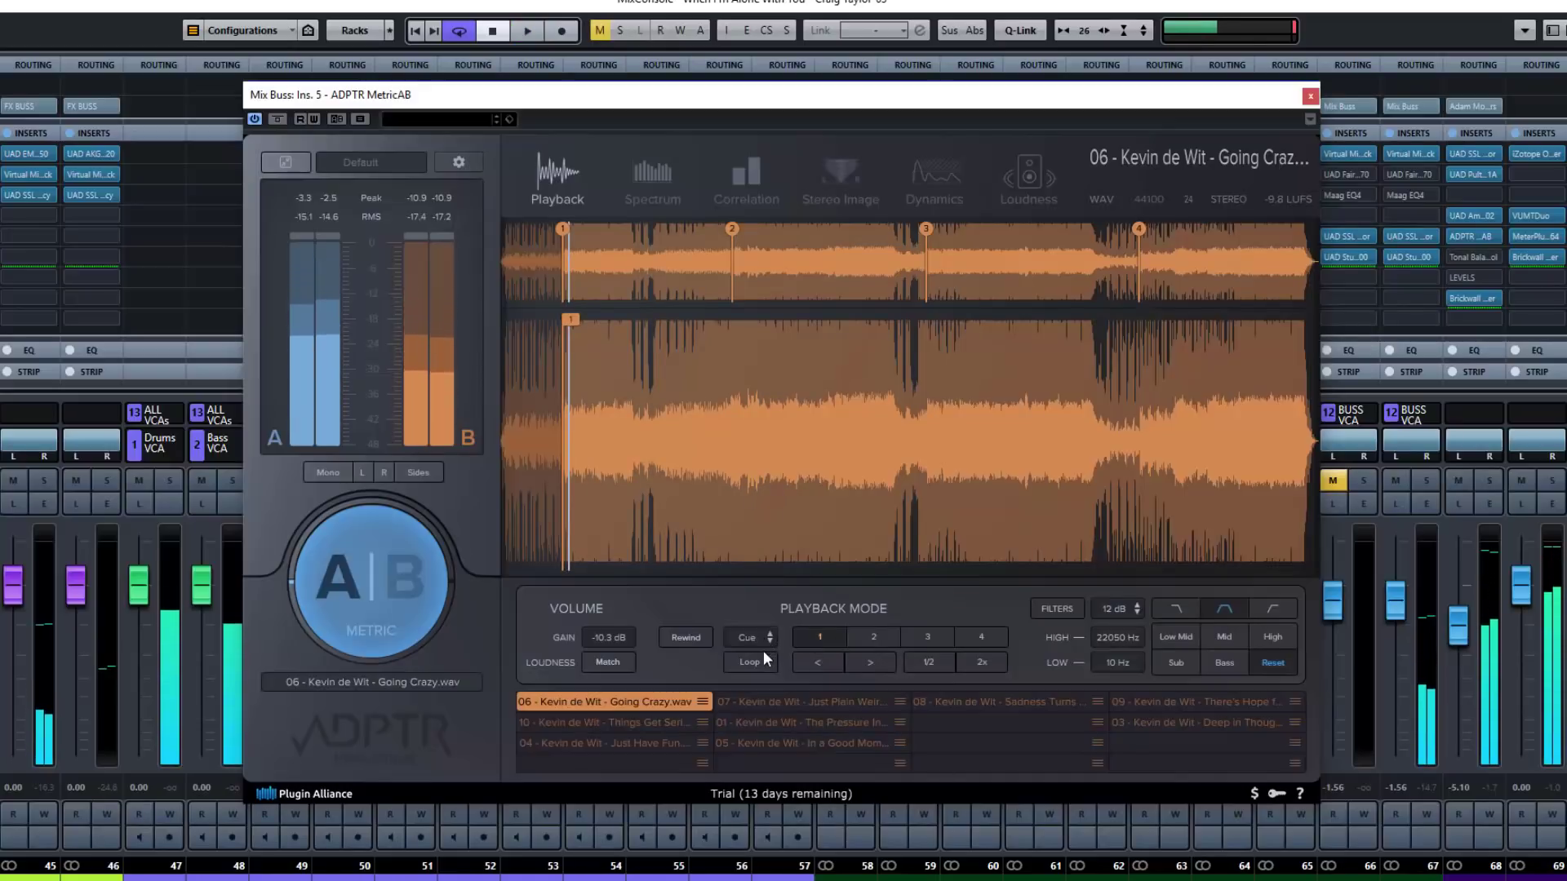
{"action": "key", "text": "space"}
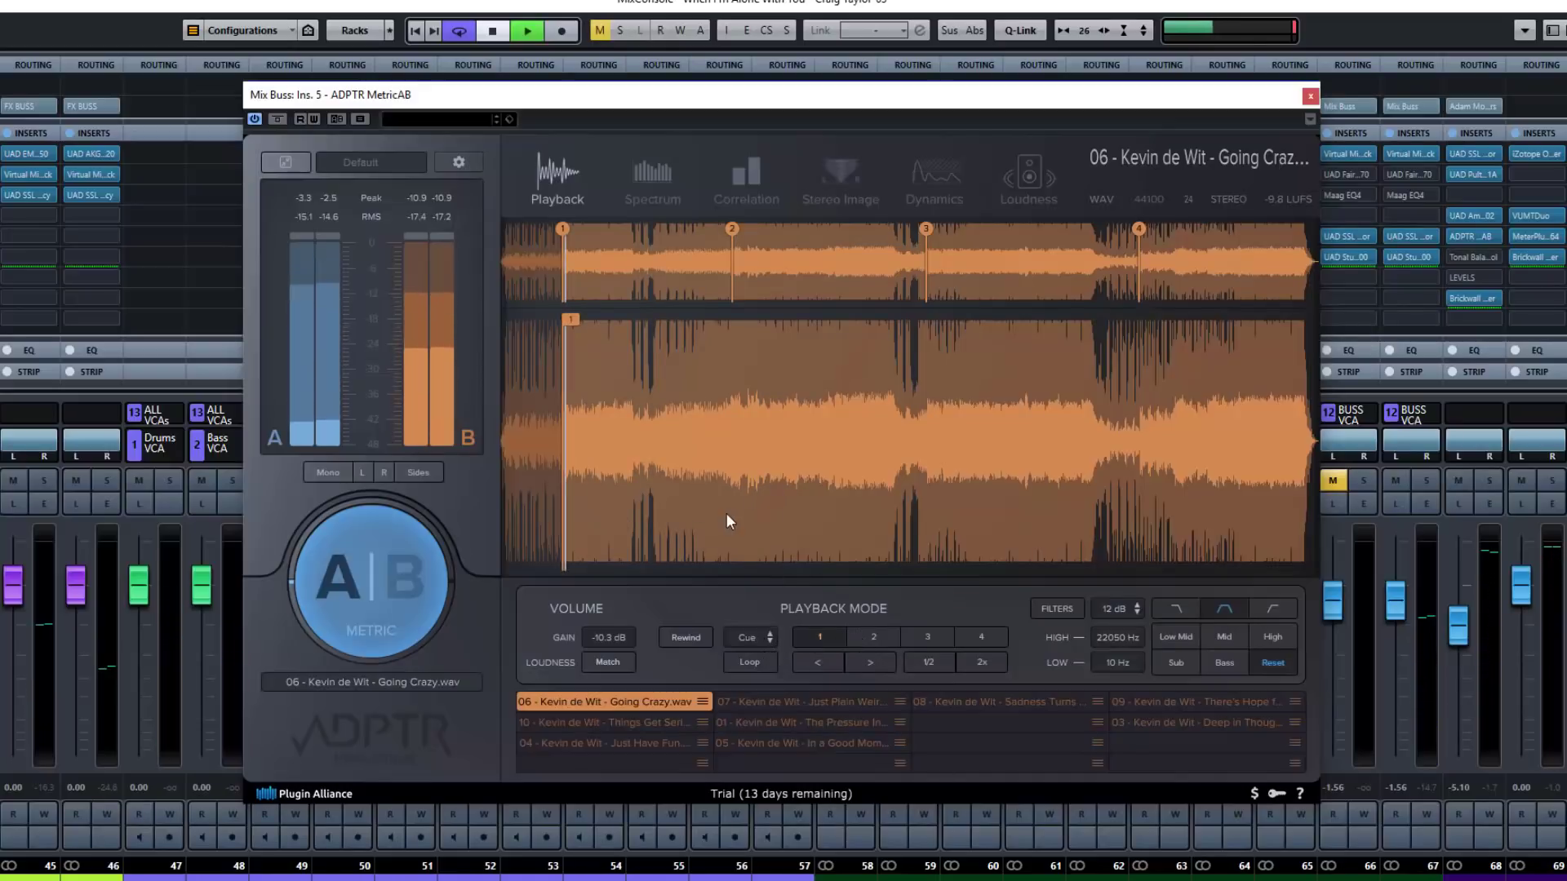
{"action": "key", "text": "space"}
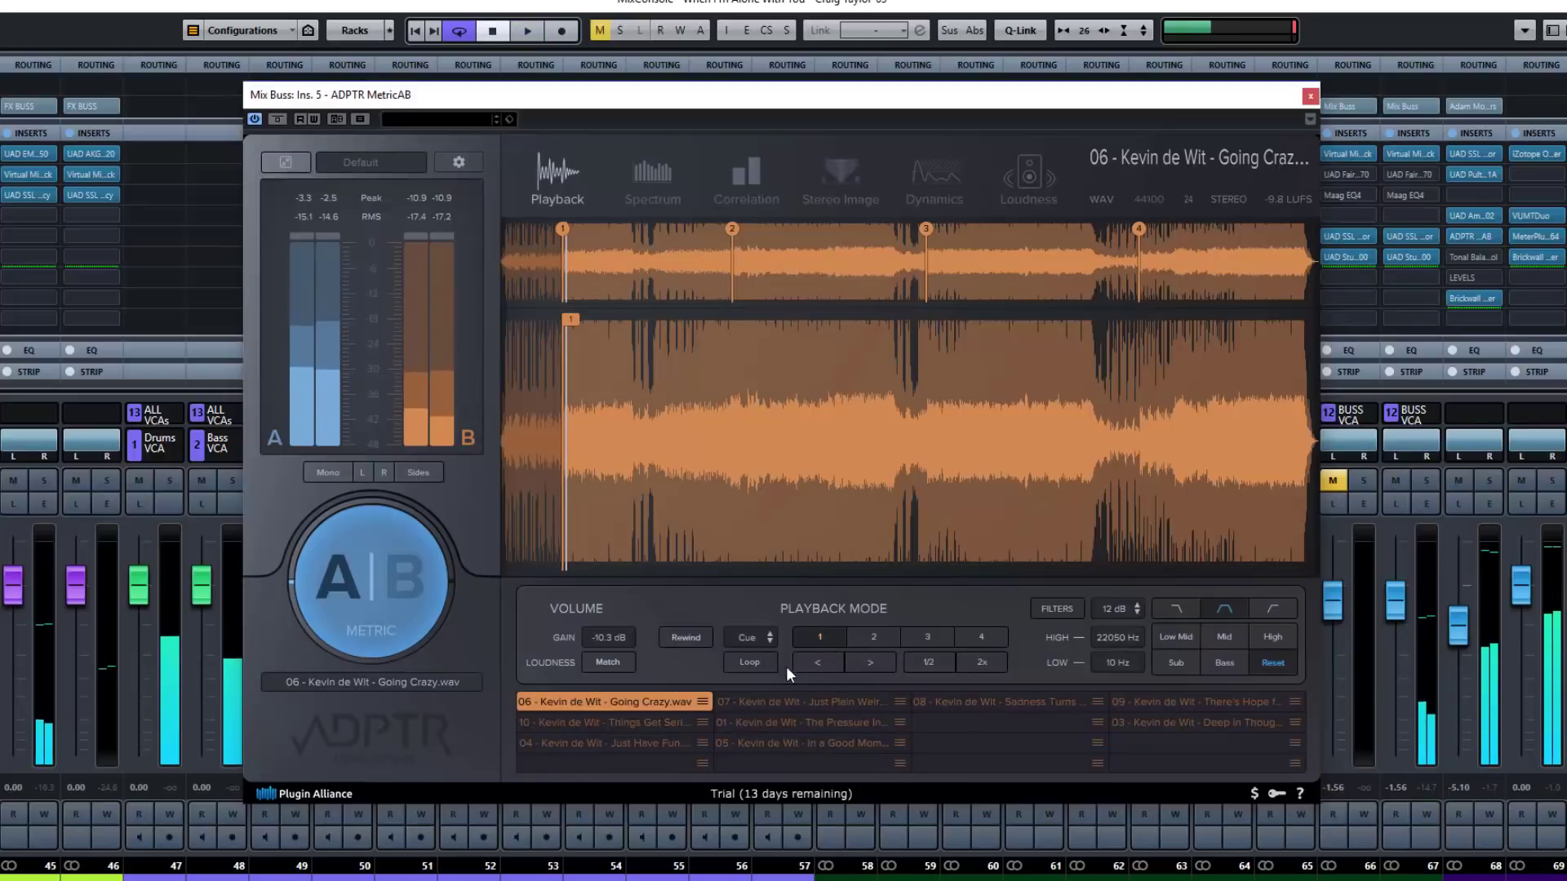
Enable looping for cue point 1, shorten the loop during playback to about a fifth of the way to cue point 2, and stop.
{"action": "left_click", "coordinate": [752, 663]}
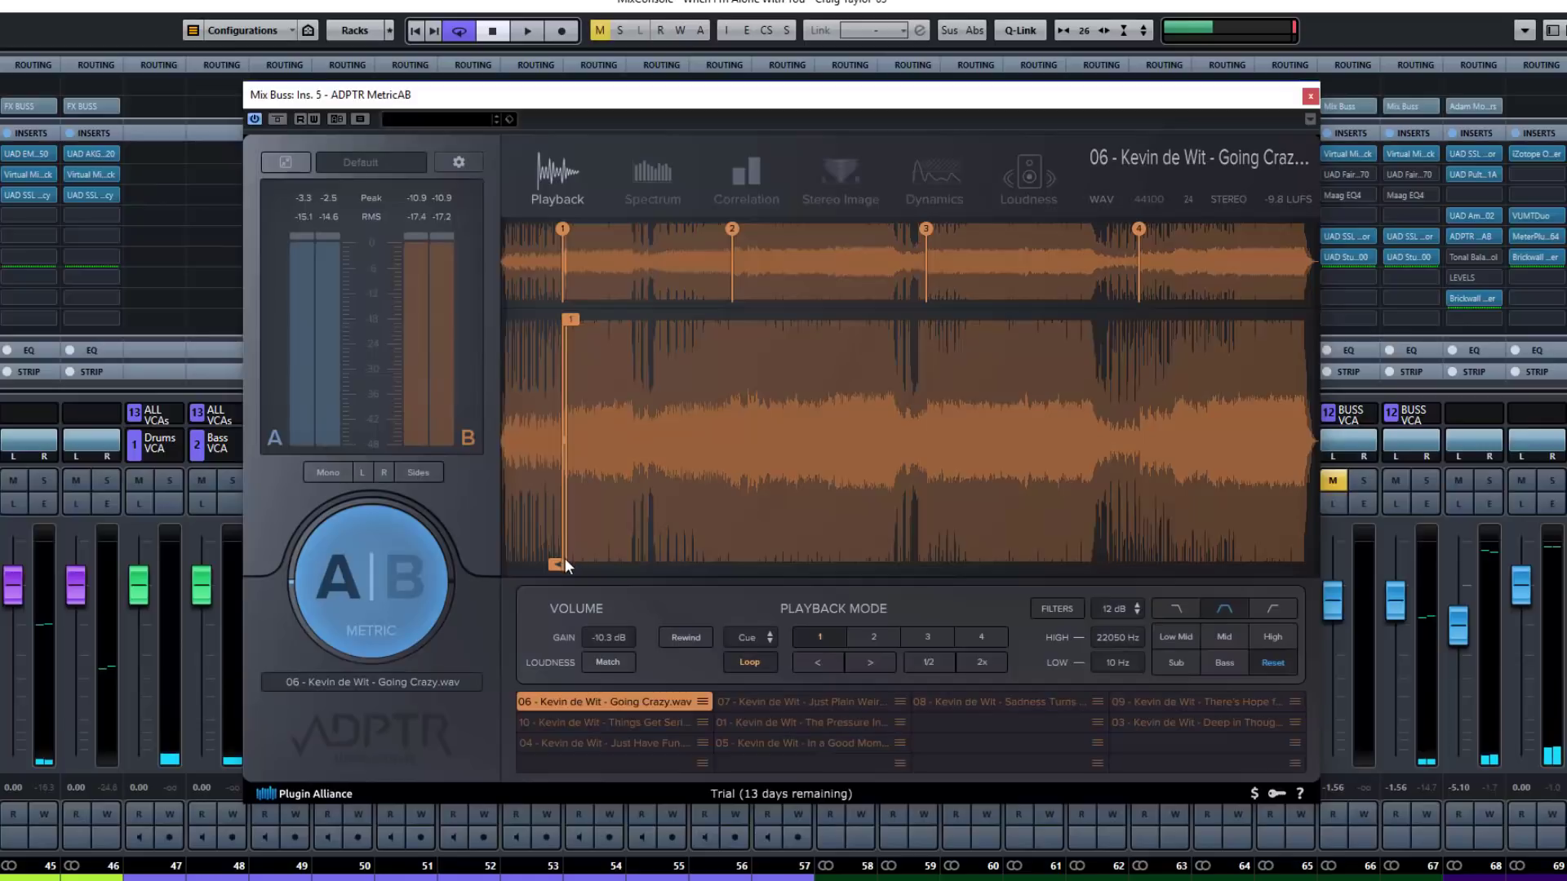
{"action": "mouse_move", "coordinate": [566, 563]}
{"action": "left_mouse_down"}
{"action": "mouse_move", "coordinate": [863, 571]}
{"action": "mouse_move", "coordinate": [674, 565]}
{"action": "mouse_move", "coordinate": [715, 560]}
{"action": "mouse_move", "coordinate": [679, 556]}
{"action": "mouse_move", "coordinate": [687, 545]}
{"action": "mouse_move", "coordinate": [732, 550]}
{"action": "mouse_move", "coordinate": [610, 536]}
{"action": "left_mouse_up"}
{"action": "key", "text": "space"}
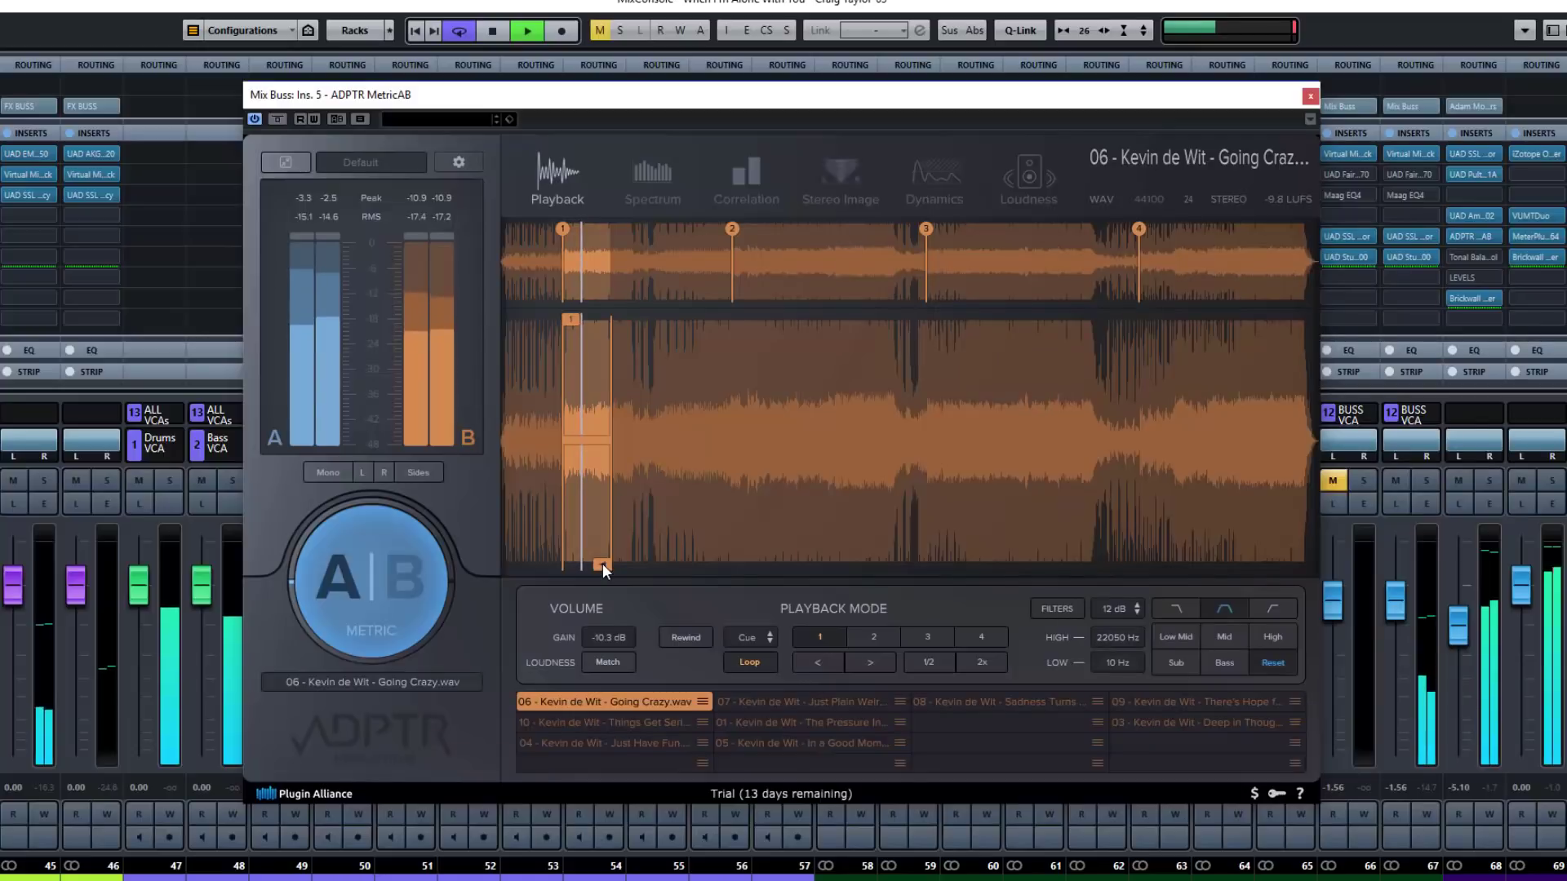
{"action": "left_click_drag", "start_coordinate": [602, 563], "coordinate": [585, 560]}
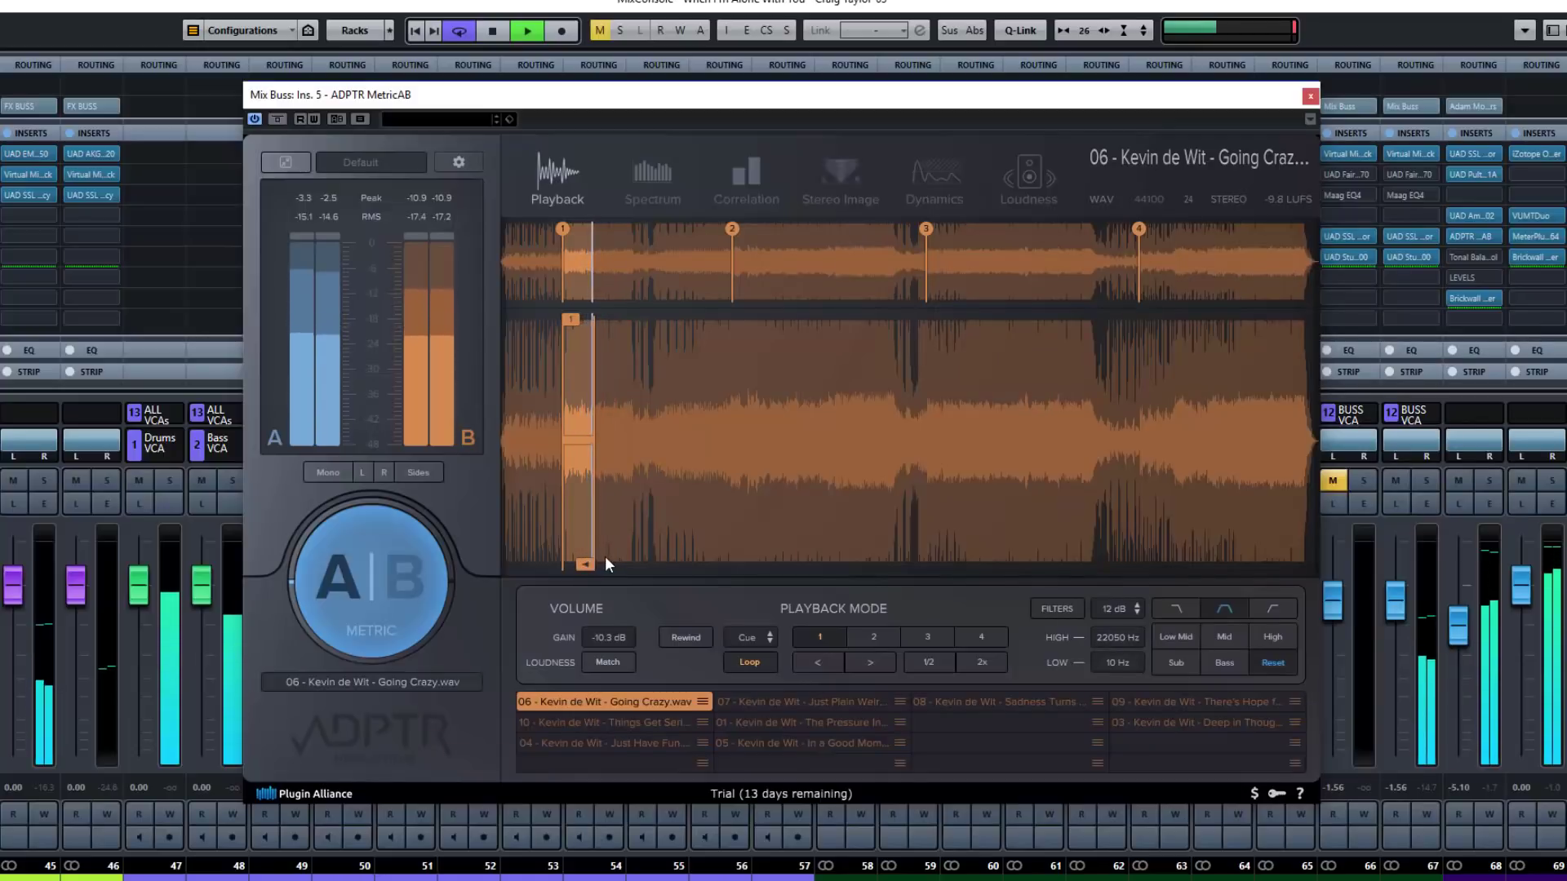
{"action": "key", "text": "space"}
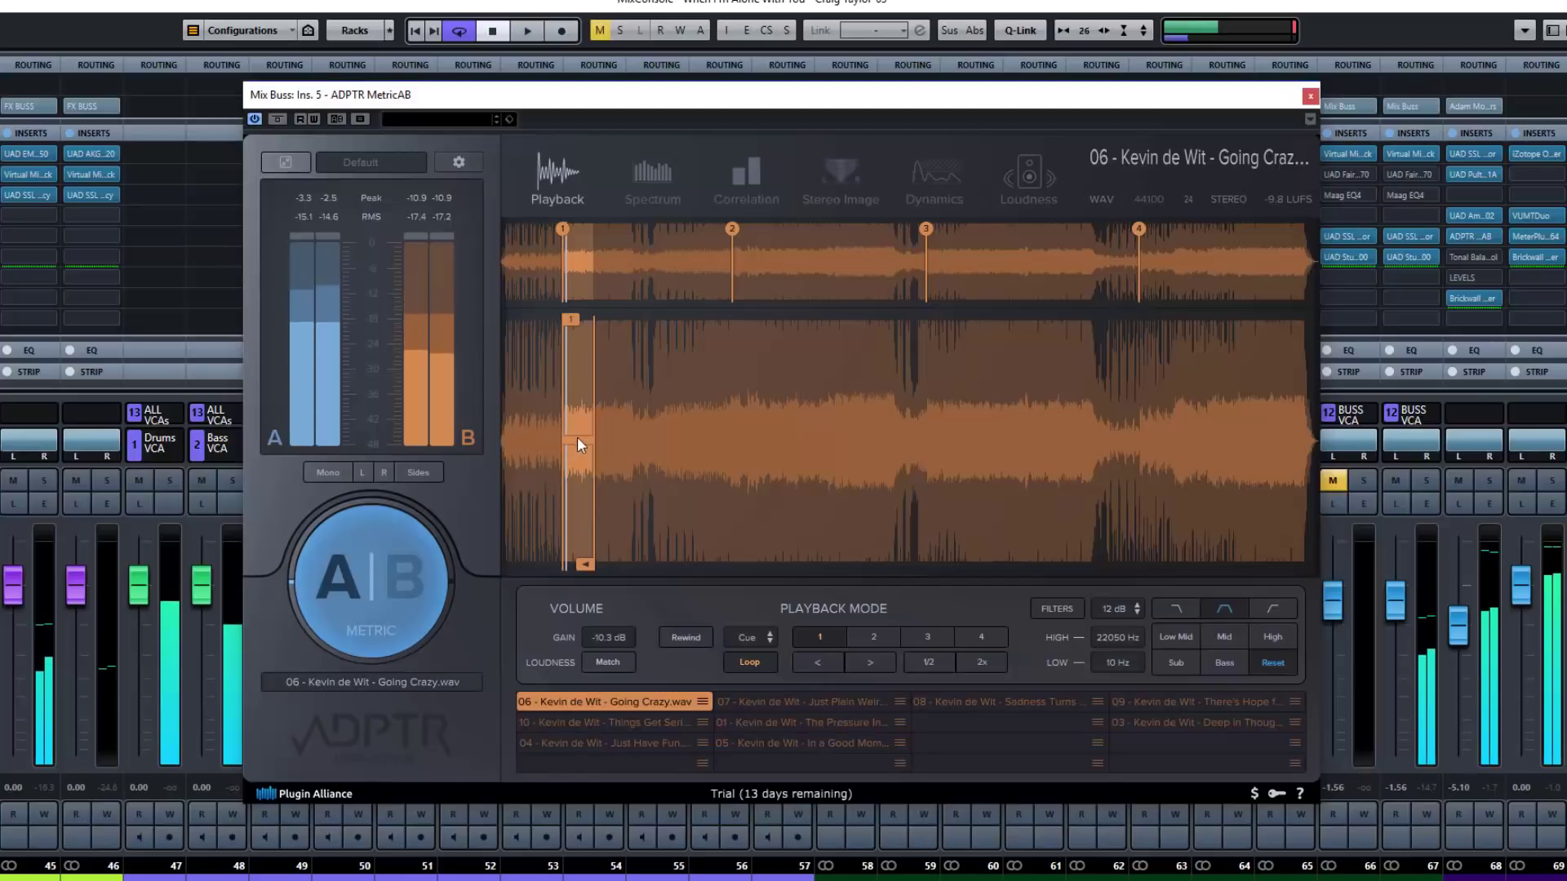
Loop cue point 2 over about a quarter of the distance to cue point 3, and switch between the loops at cue points 1 and 2.
{"action": "left_click", "coordinate": [871, 636]}
{"action": "left_click", "coordinate": [749, 662]}
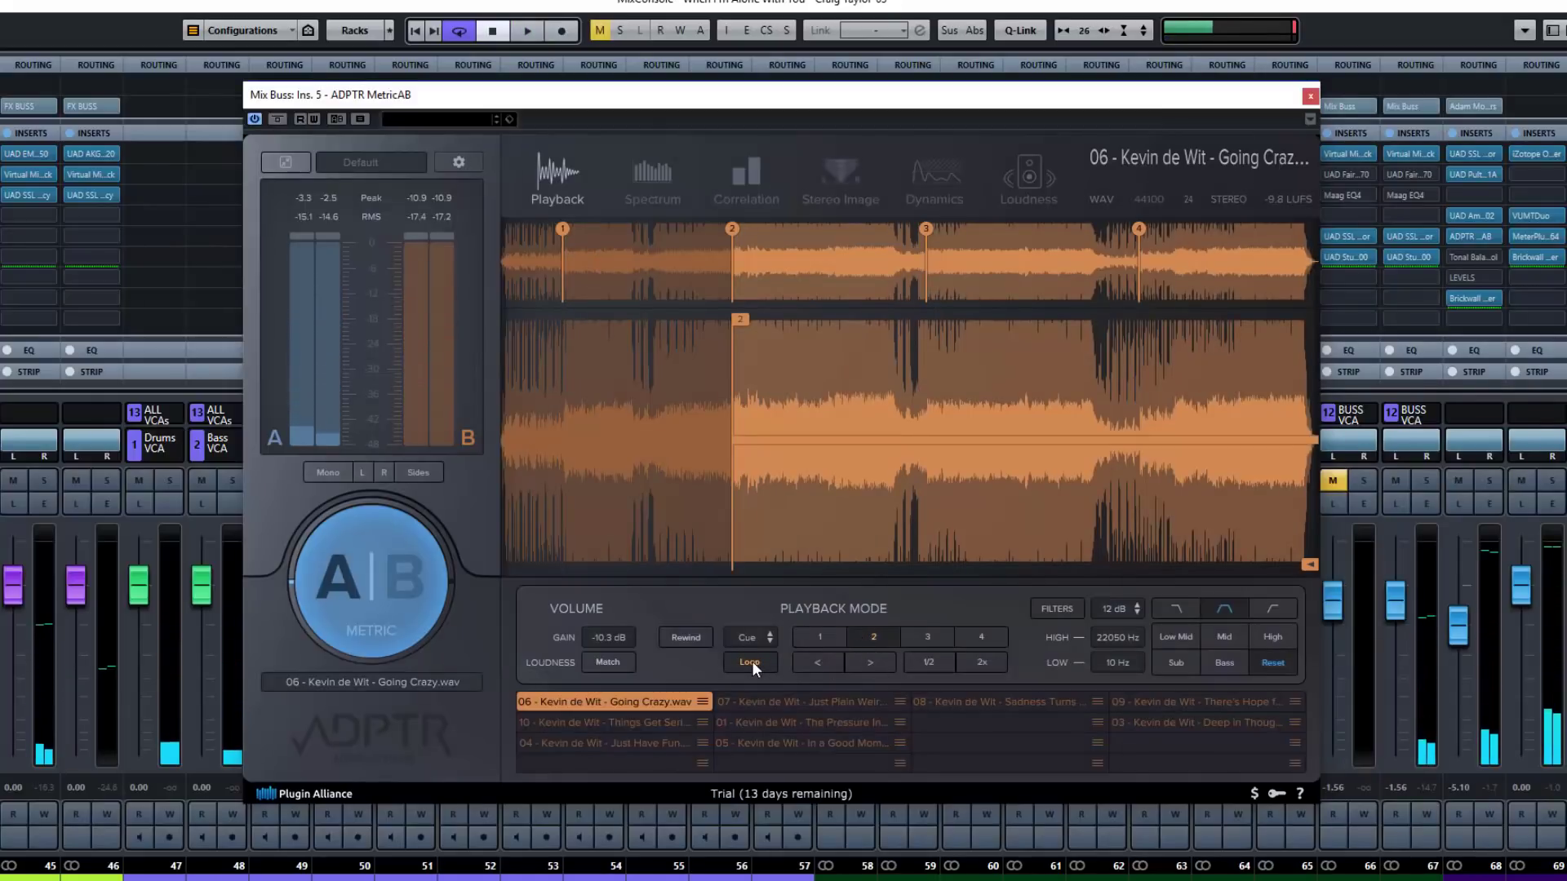
{"action": "left_click_drag", "start_coordinate": [1310, 563], "coordinate": [775, 459]}
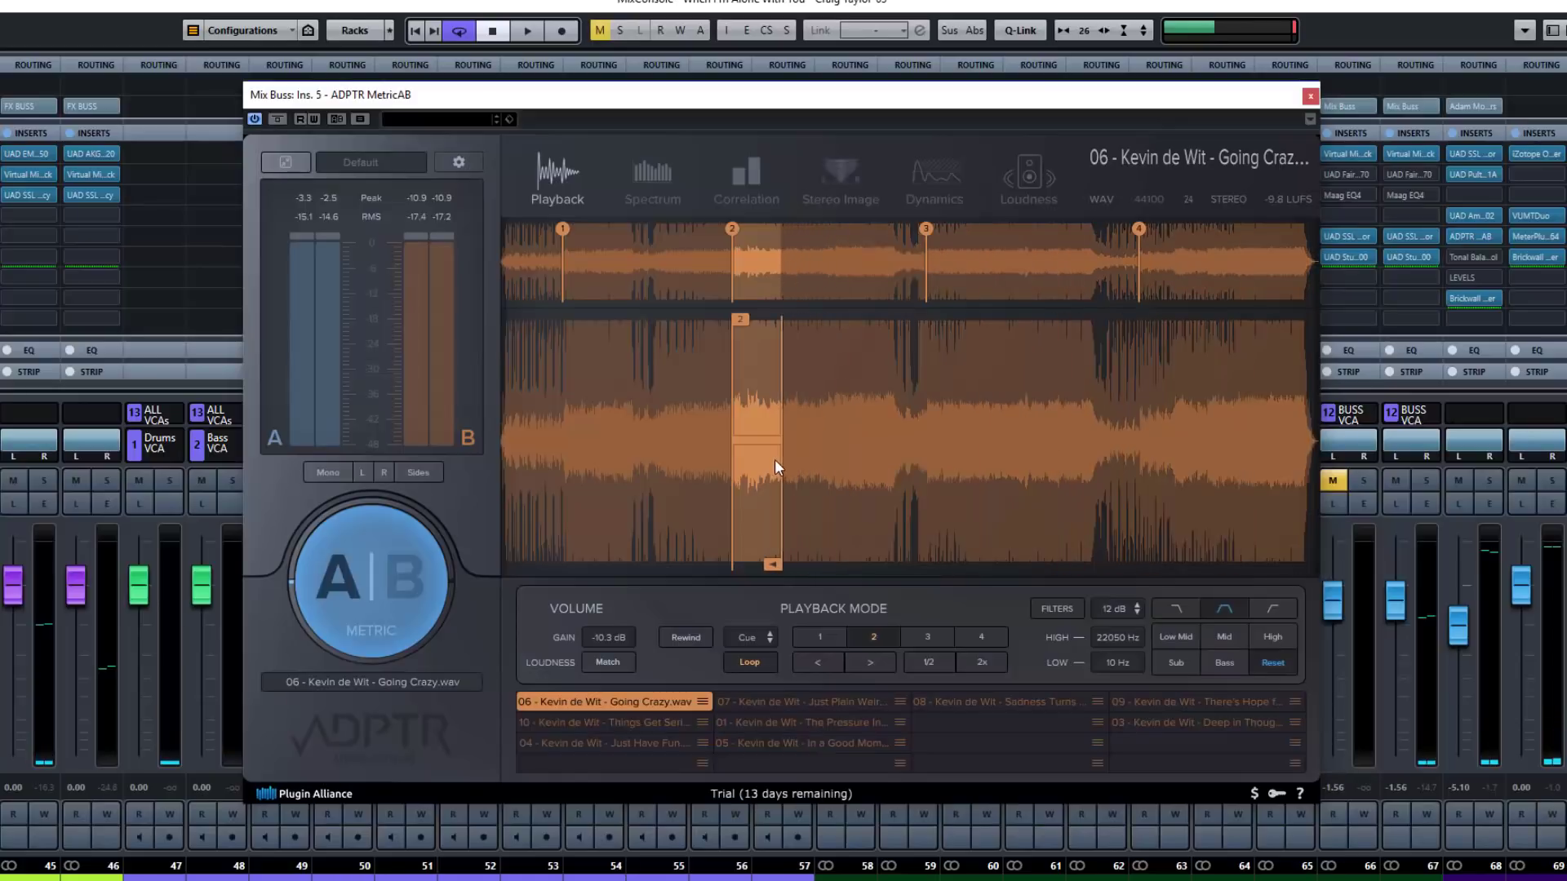
{"action": "left_click", "coordinate": [814, 638]}
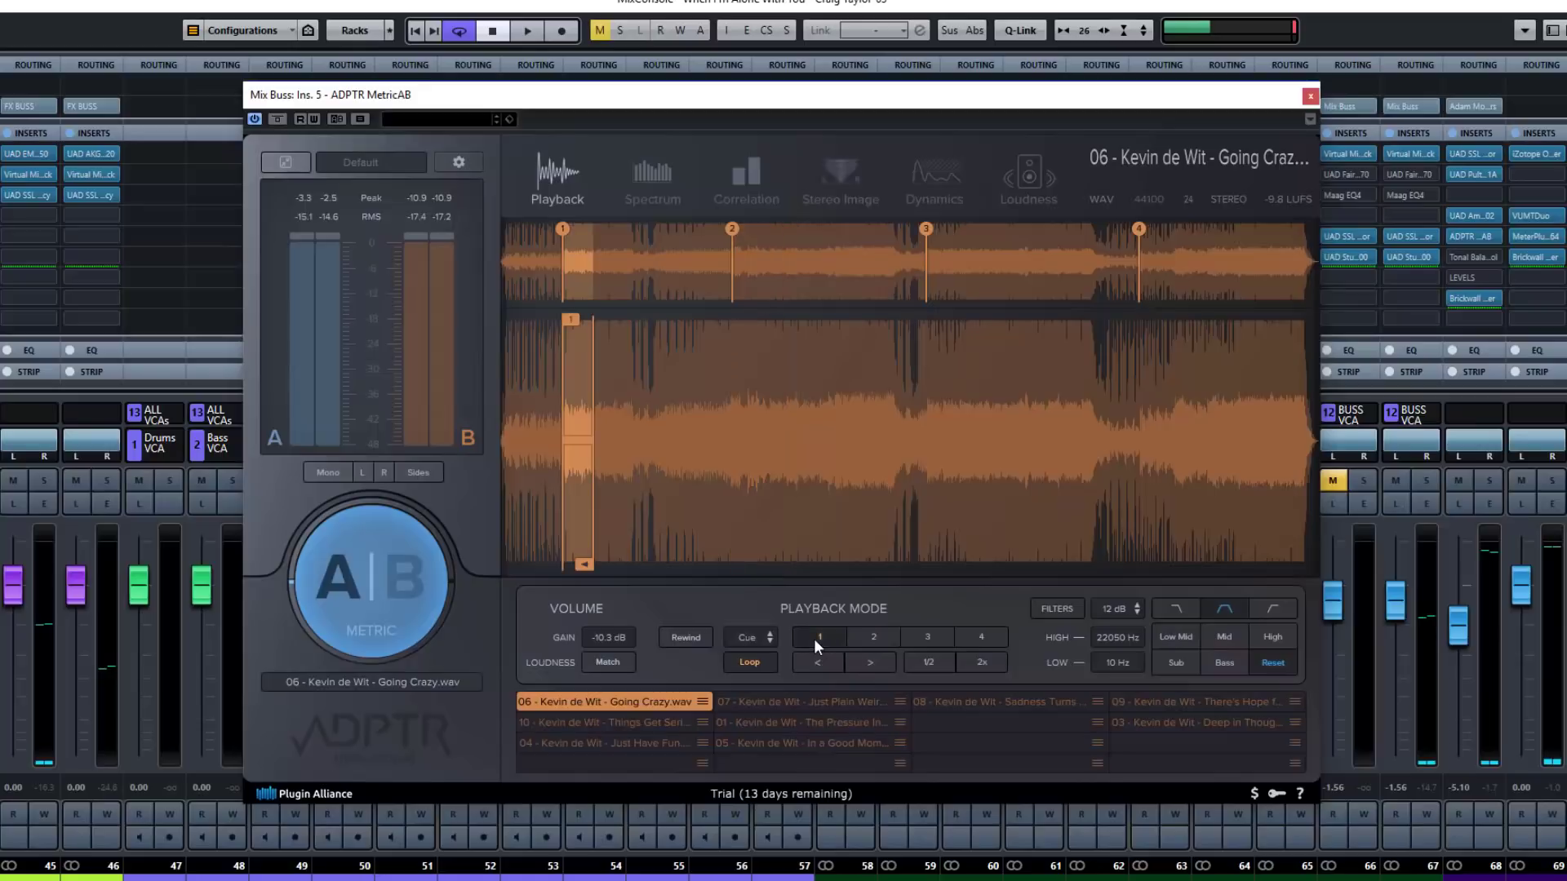
{"action": "left_click", "coordinate": [871, 637]}
Enable looping for cue point 3 and end its loop where the last breakdown begins.
{"action": "left_click", "coordinate": [927, 638]}
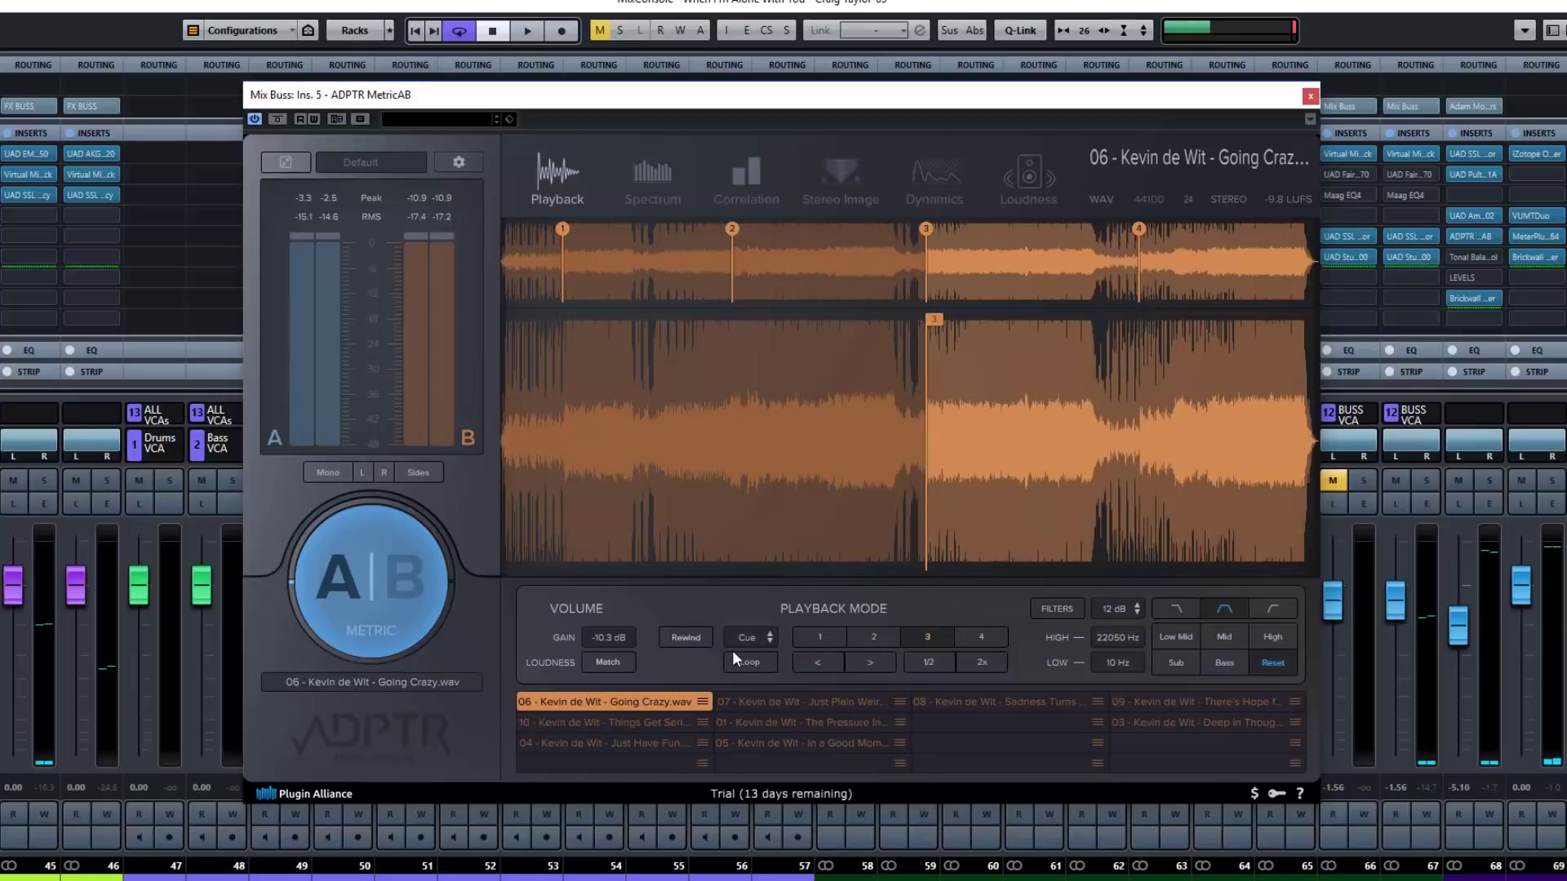
{"action": "left_click", "coordinate": [754, 663]}
{"action": "left_click_drag", "start_coordinate": [1304, 565], "coordinate": [1079, 491]}
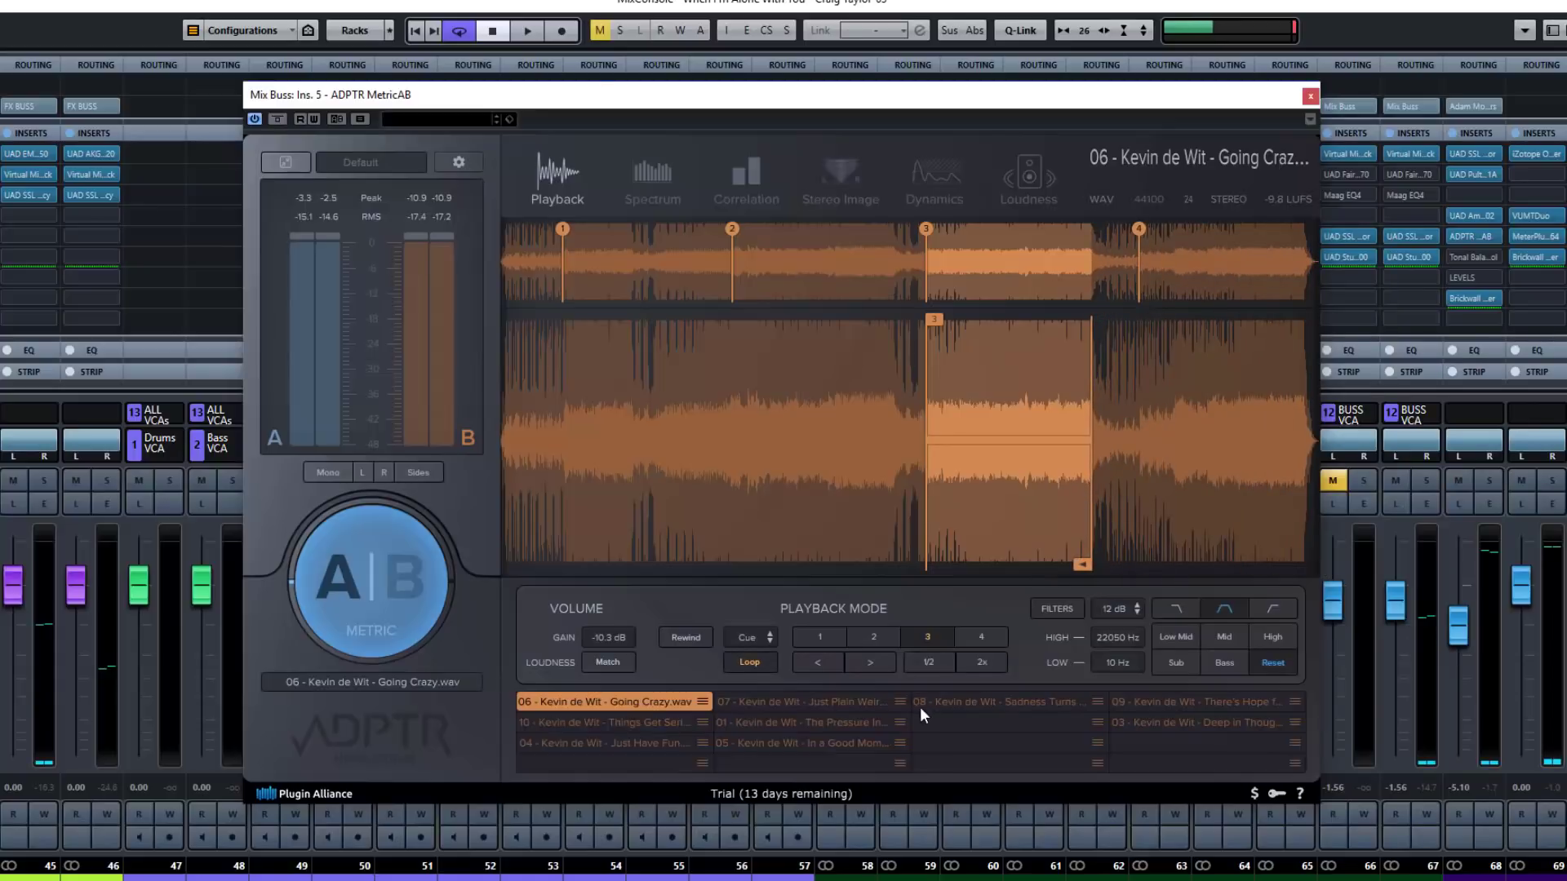
Enable looping for cue point 4 and end its loop somewhat past halfway to the track's end.
{"action": "left_click", "coordinate": [977, 638]}
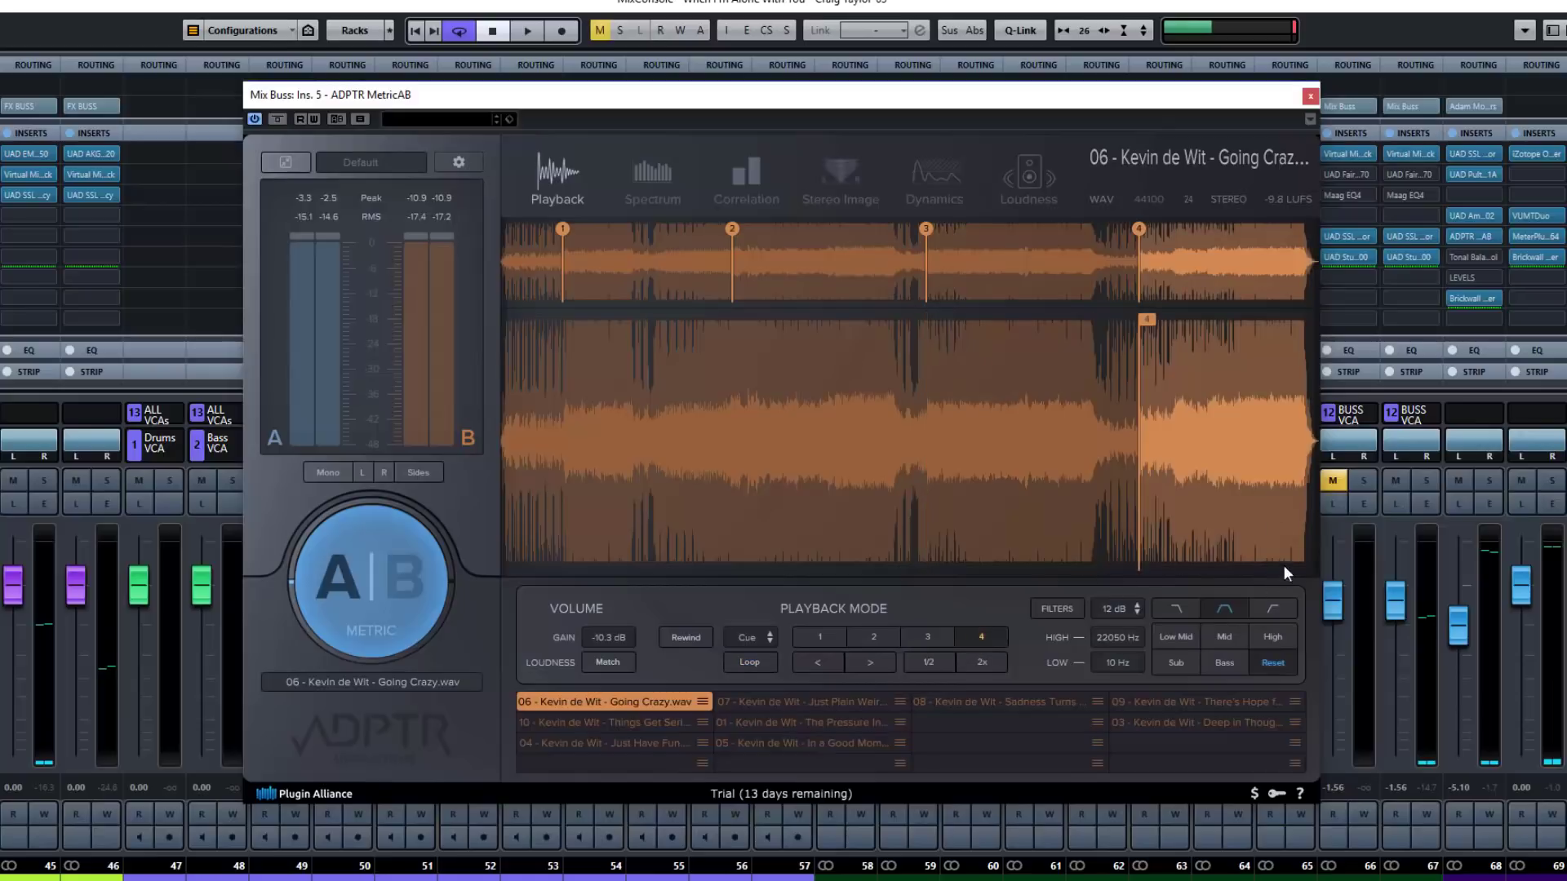
{"action": "left_click", "coordinate": [774, 662]}
{"action": "left_click_drag", "start_coordinate": [1306, 563], "coordinate": [1232, 560]}
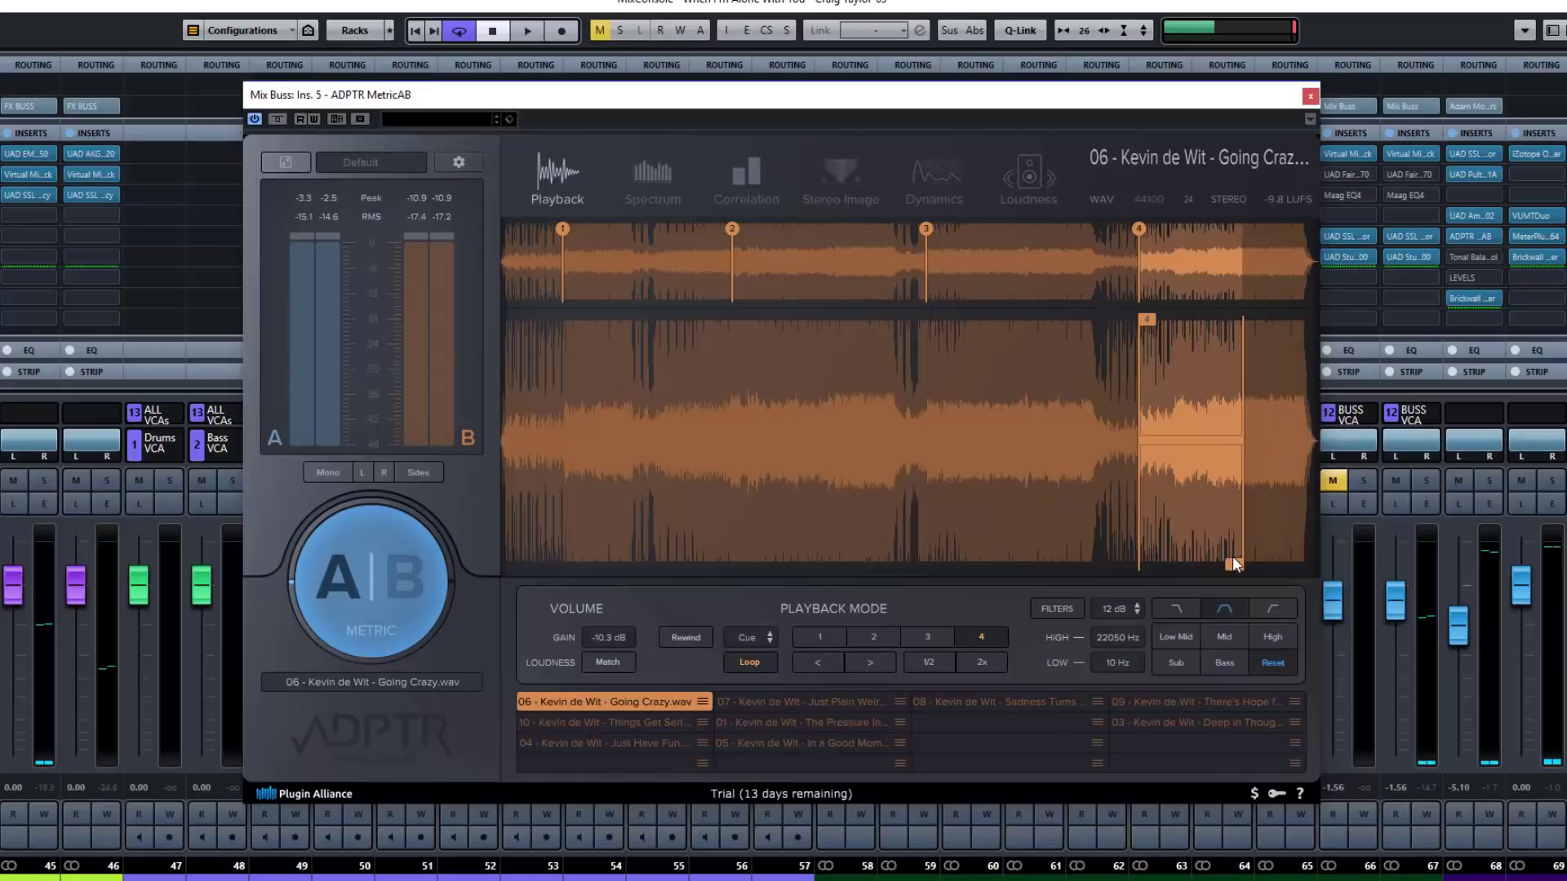
Step through the loops at cue points 1 to 4 and back down to cue point 1.
{"action": "left_click", "coordinate": [822, 634]}
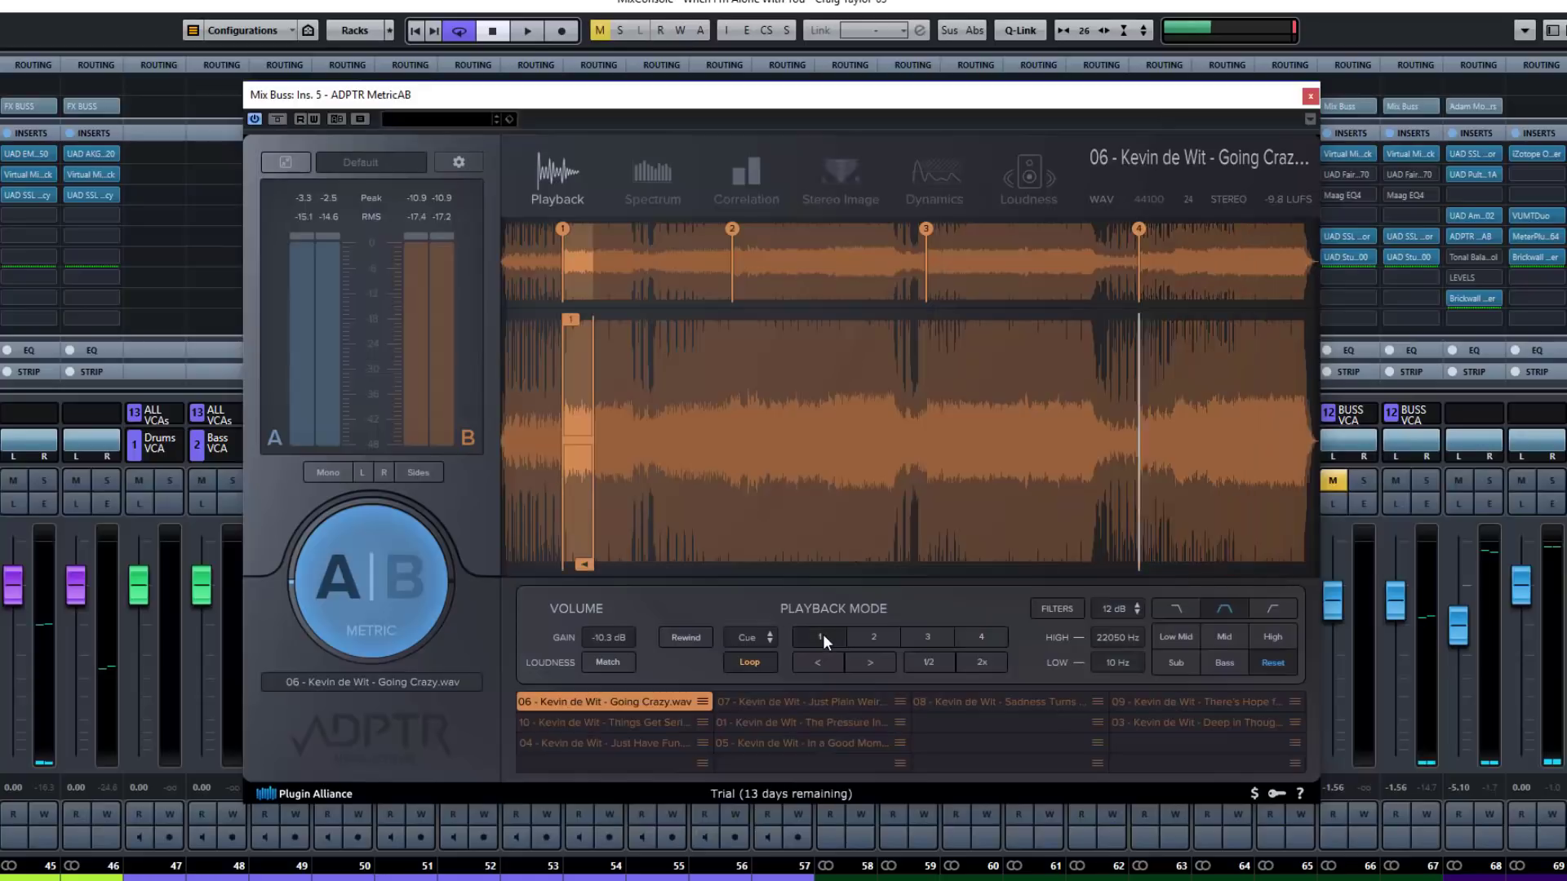
{"action": "left_click", "coordinate": [859, 634]}
{"action": "left_click", "coordinate": [930, 637]}
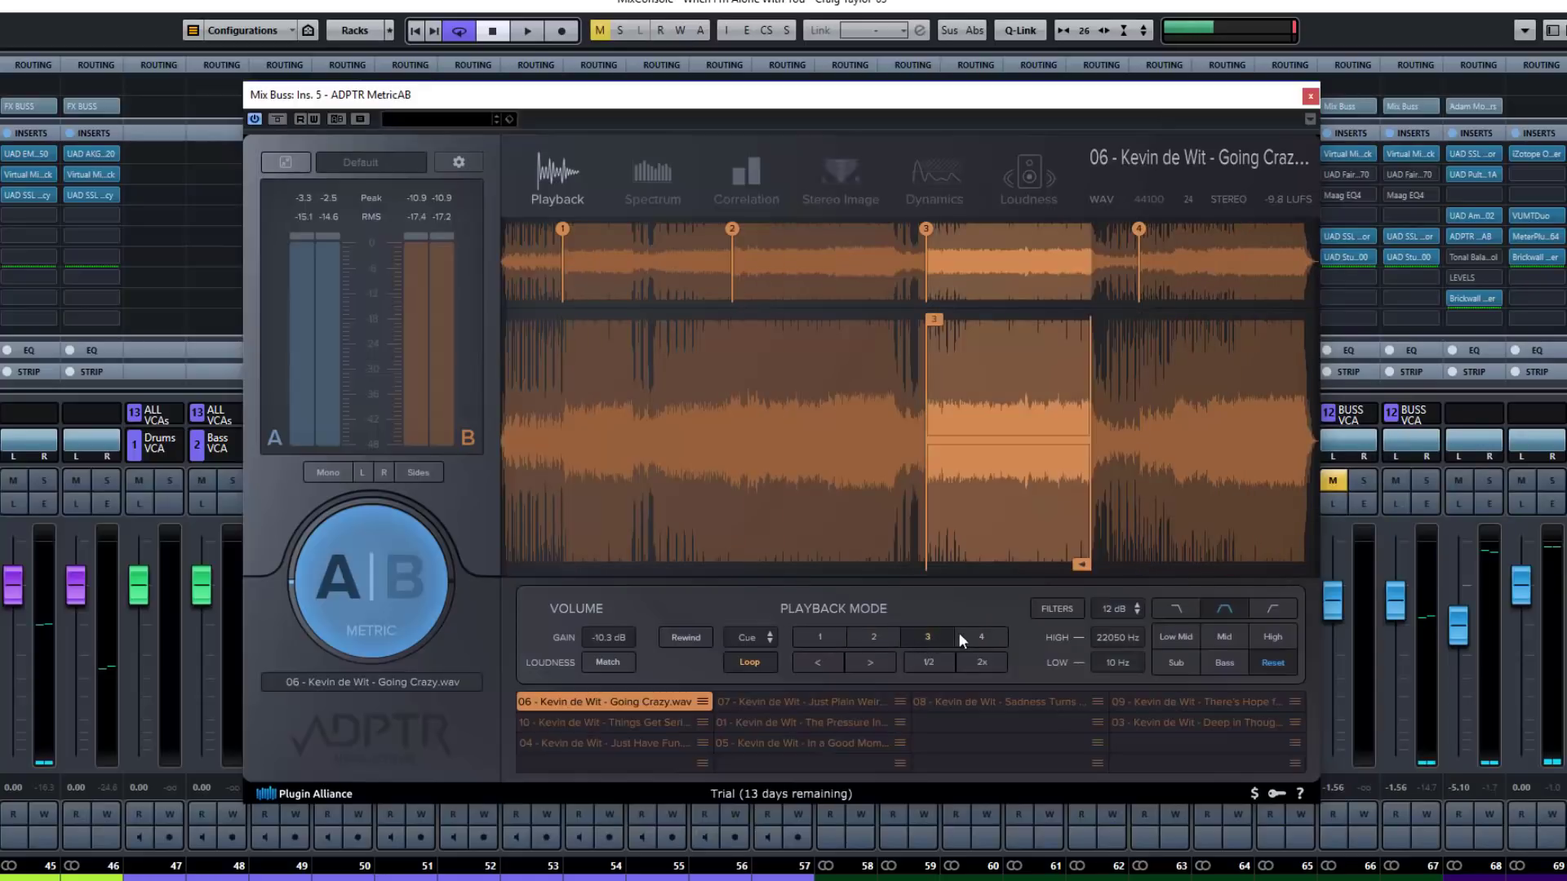
{"action": "left_click", "coordinate": [981, 630]}
{"action": "left_click", "coordinate": [939, 629]}
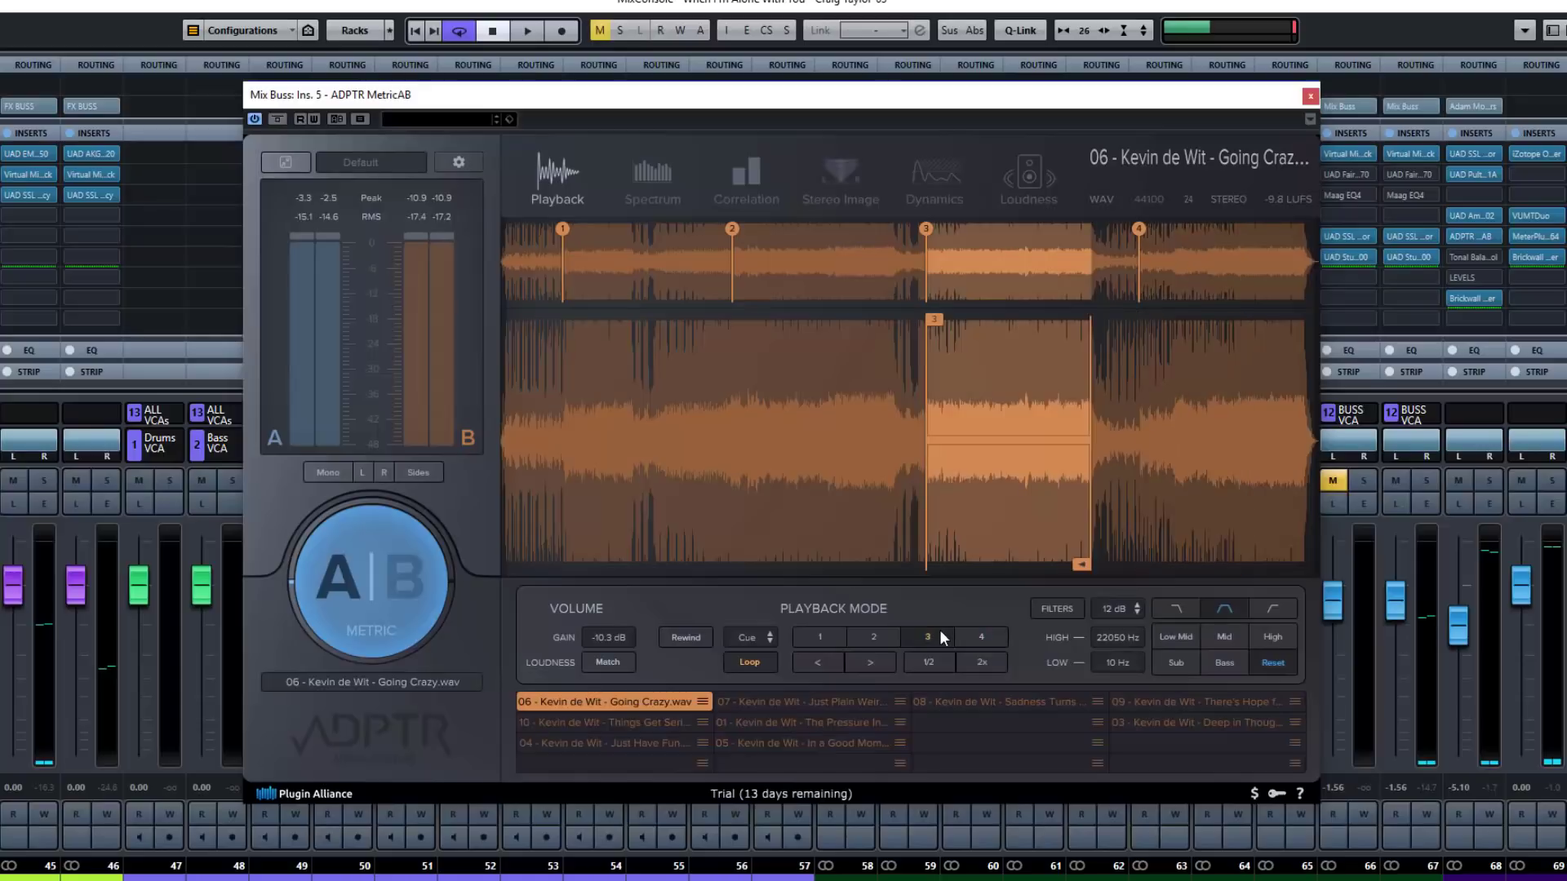
{"action": "left_click", "coordinate": [883, 632]}
{"action": "left_click", "coordinate": [827, 634]}
Keep the Cue playback mode and play the session while switching the reference through the loops at cue points 2, 3 and 4.
{"action": "left_click", "coordinate": [772, 634]}
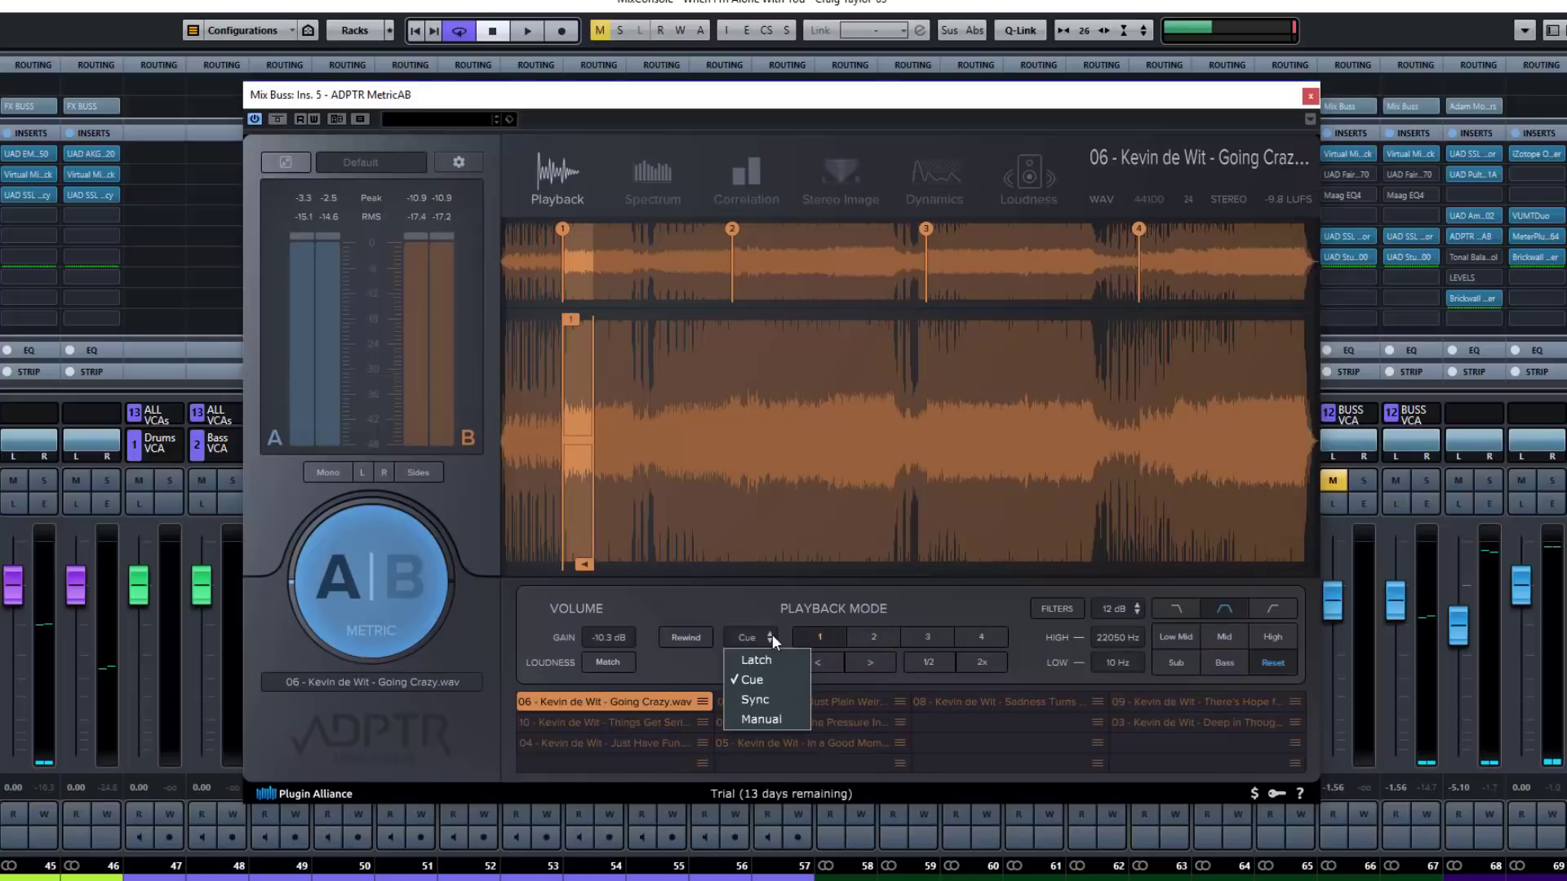
{"action": "left_click", "coordinate": [763, 640]}
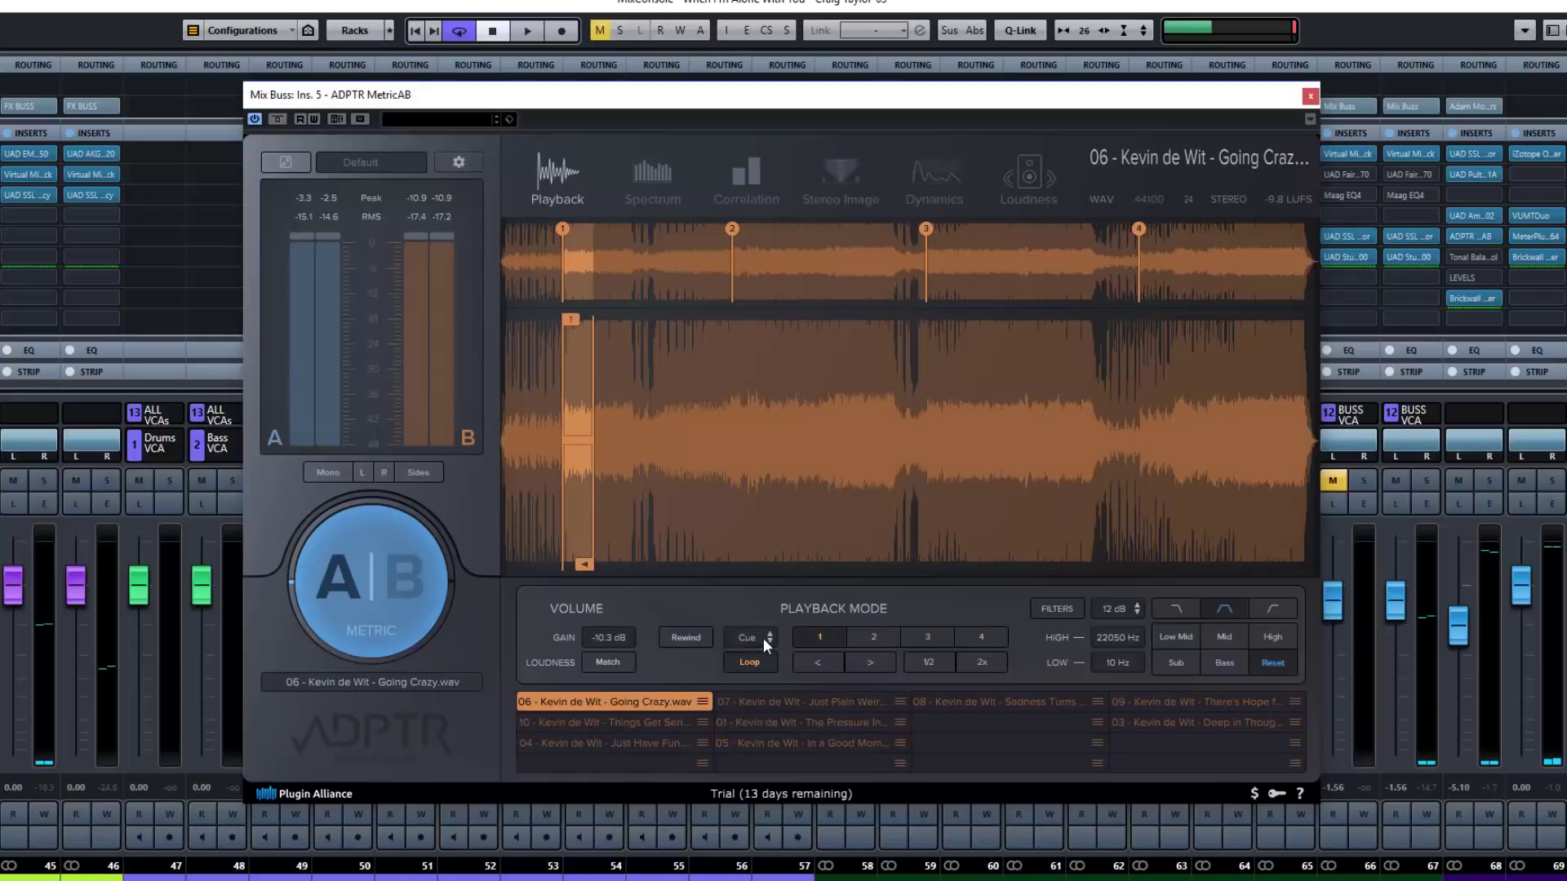
{"action": "key", "text": "space"}
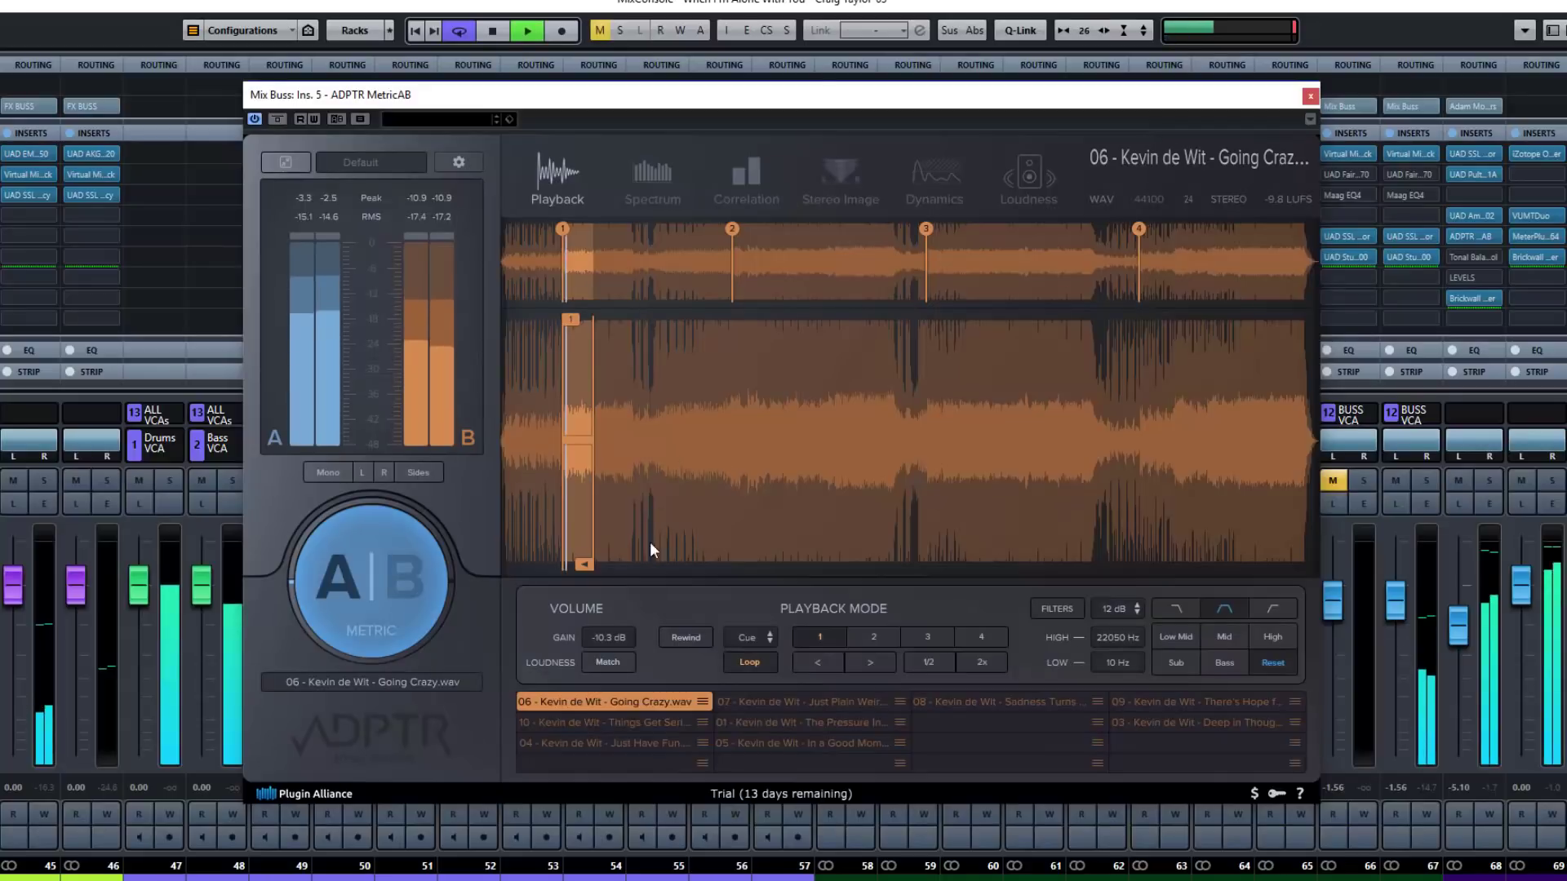
{"action": "left_click", "coordinate": [751, 662]}
{"action": "left_click", "coordinate": [869, 636]}
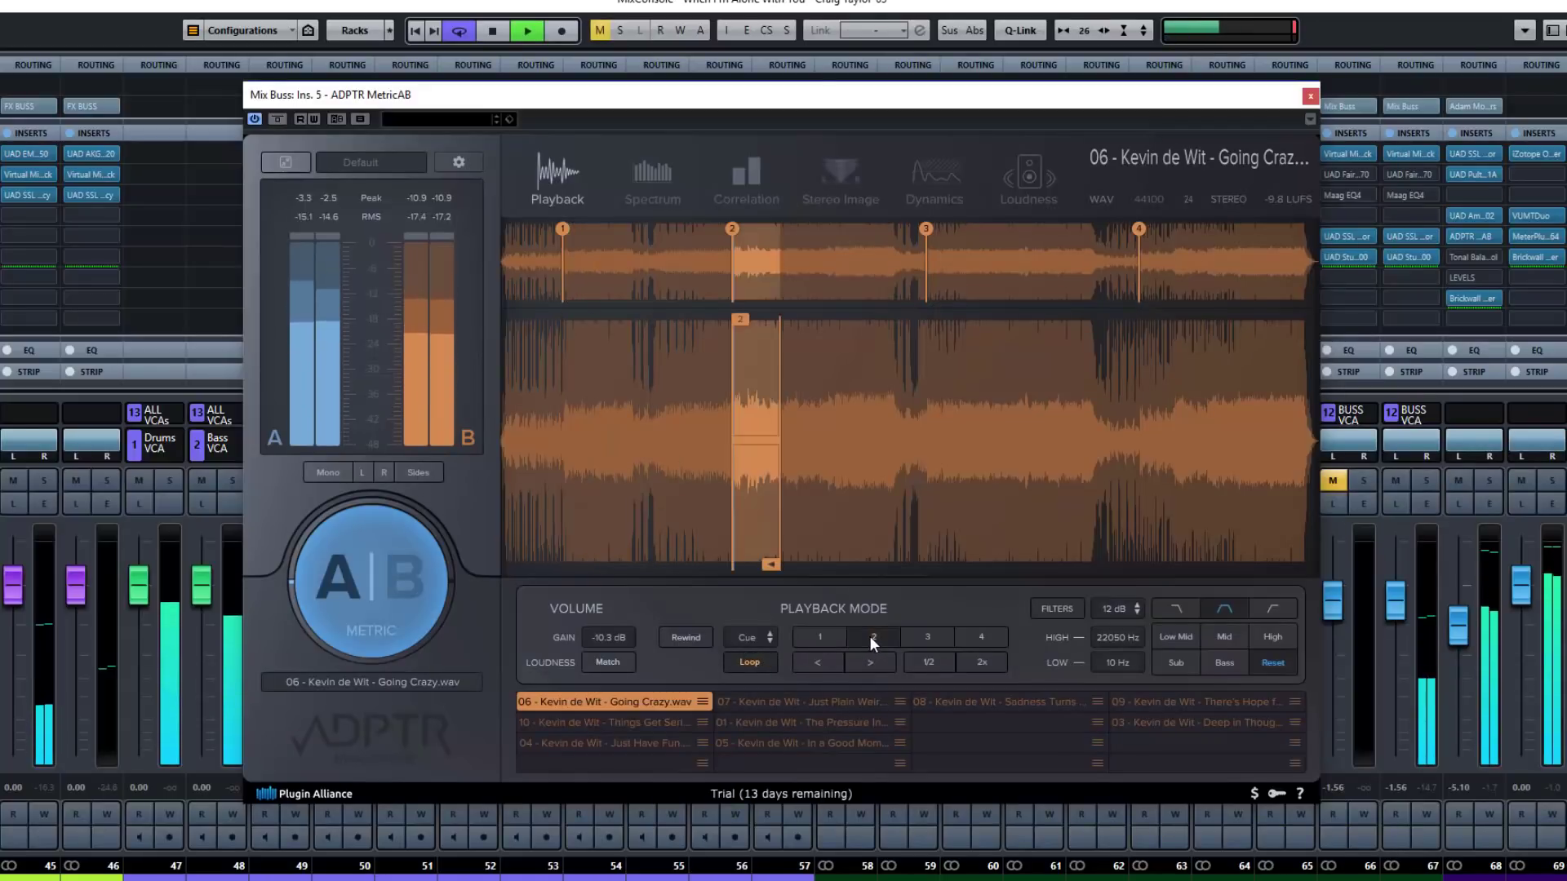
{"action": "left_click", "coordinate": [938, 641]}
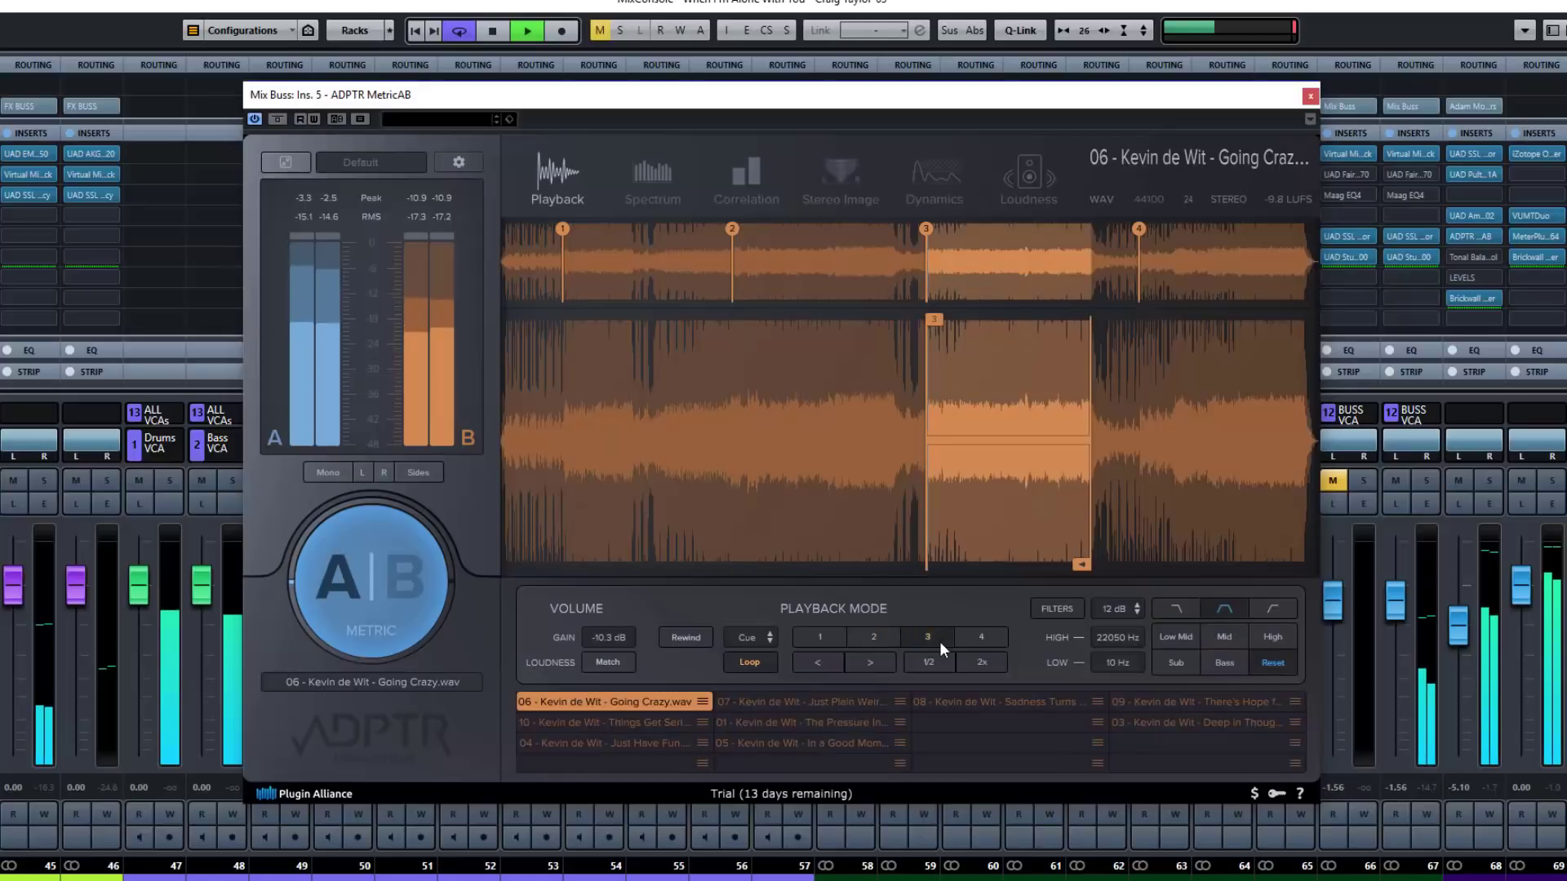
{"action": "left_click", "coordinate": [981, 639]}
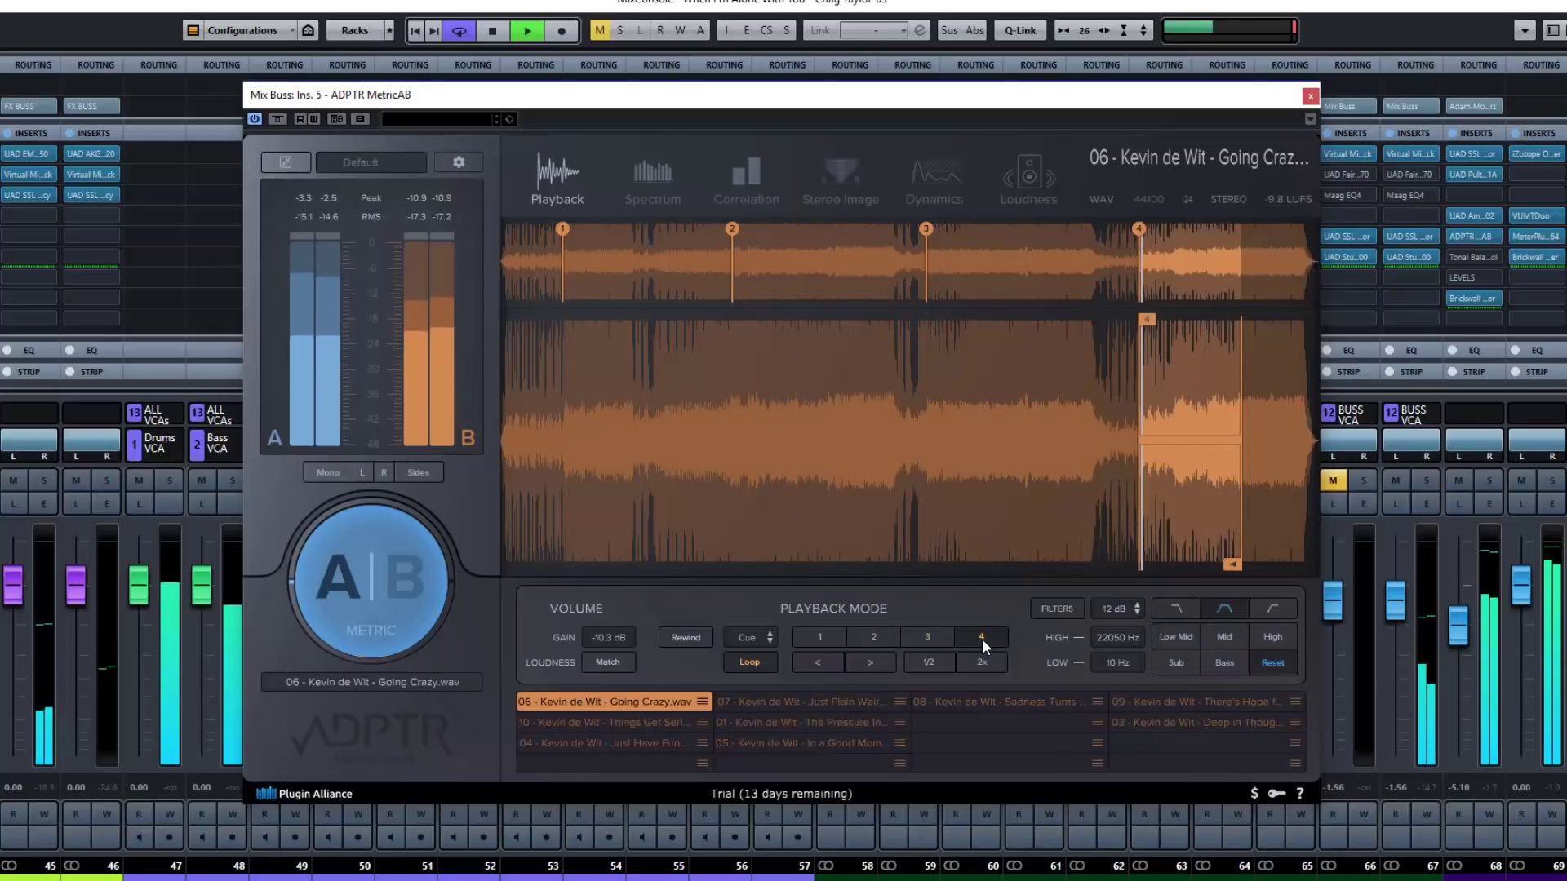
{"action": "key", "text": "space"}
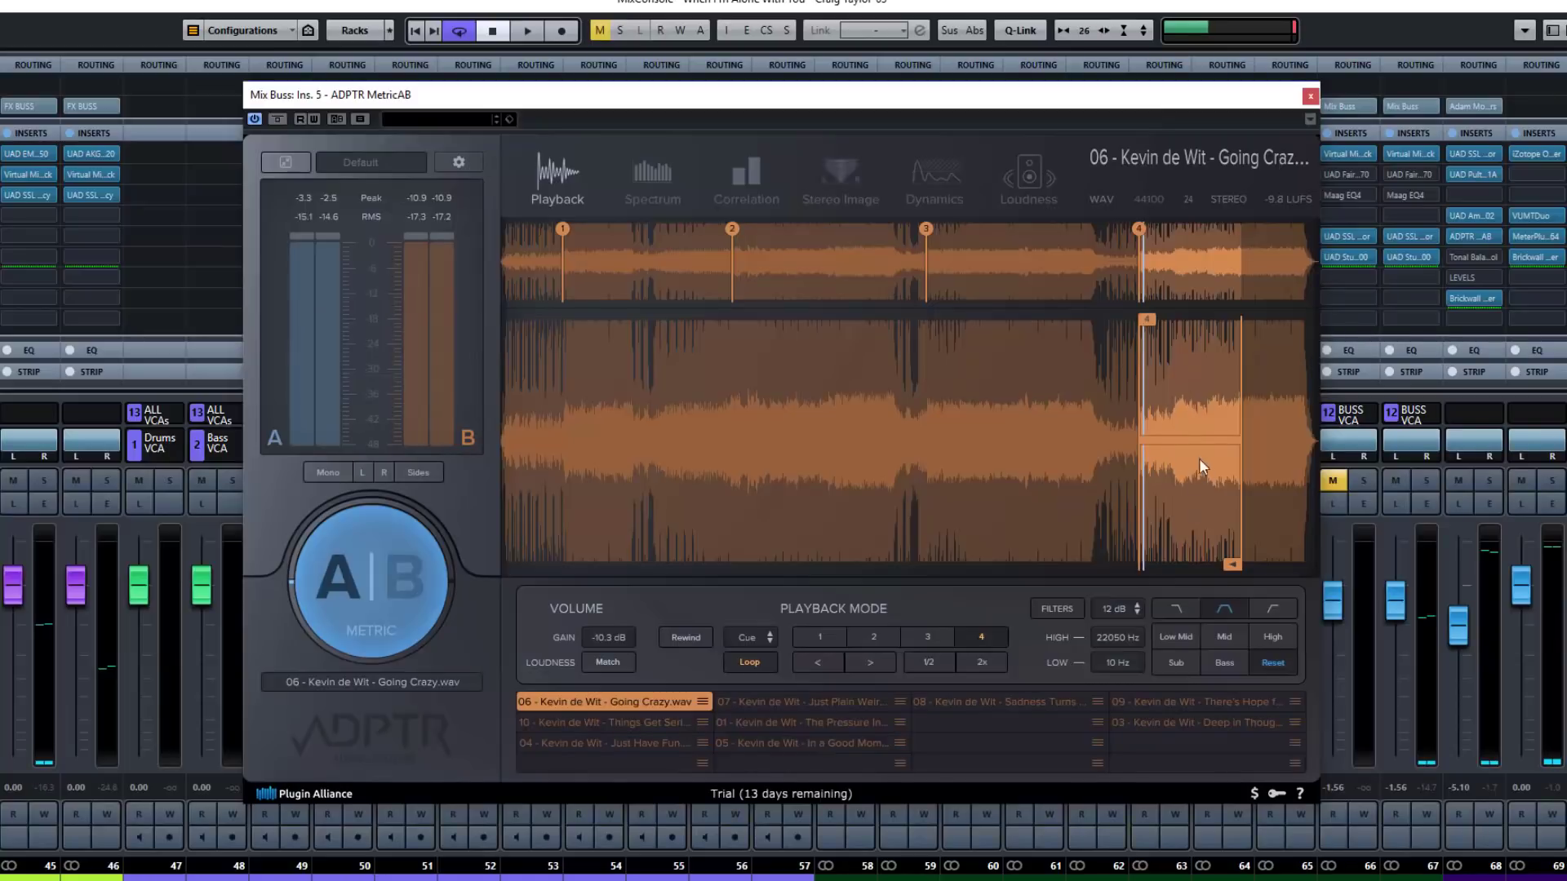
Lengthen cue point 4's loop slightly and shift the whole loop further toward the end of the reference track.
{"action": "mouse_move", "coordinate": [1236, 561]}
{"action": "left_mouse_down"}
{"action": "mouse_move", "coordinate": [1178, 565]}
{"action": "mouse_move", "coordinate": [1243, 567]}
{"action": "left_mouse_up"}
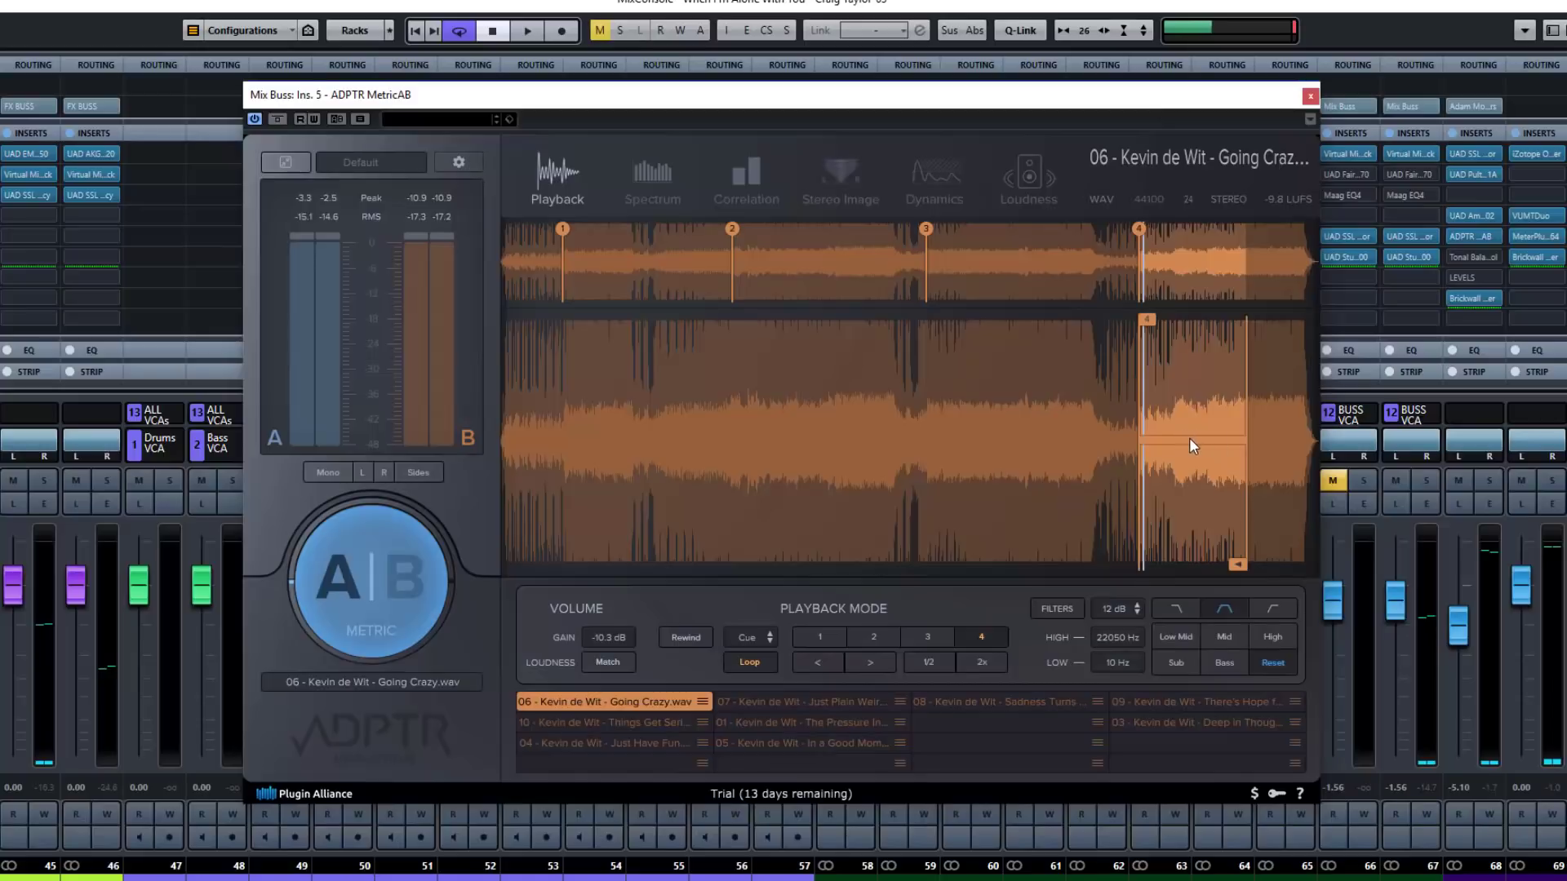
{"action": "mouse_move", "coordinate": [1188, 438]}
{"action": "left_mouse_down"}
{"action": "mouse_move", "coordinate": [1223, 437]}
{"action": "mouse_move", "coordinate": [971, 421]}
{"action": "mouse_move", "coordinate": [1224, 413]}
{"action": "mouse_move", "coordinate": [1193, 418]}
{"action": "mouse_move", "coordinate": [1232, 429]}
{"action": "left_mouse_up"}
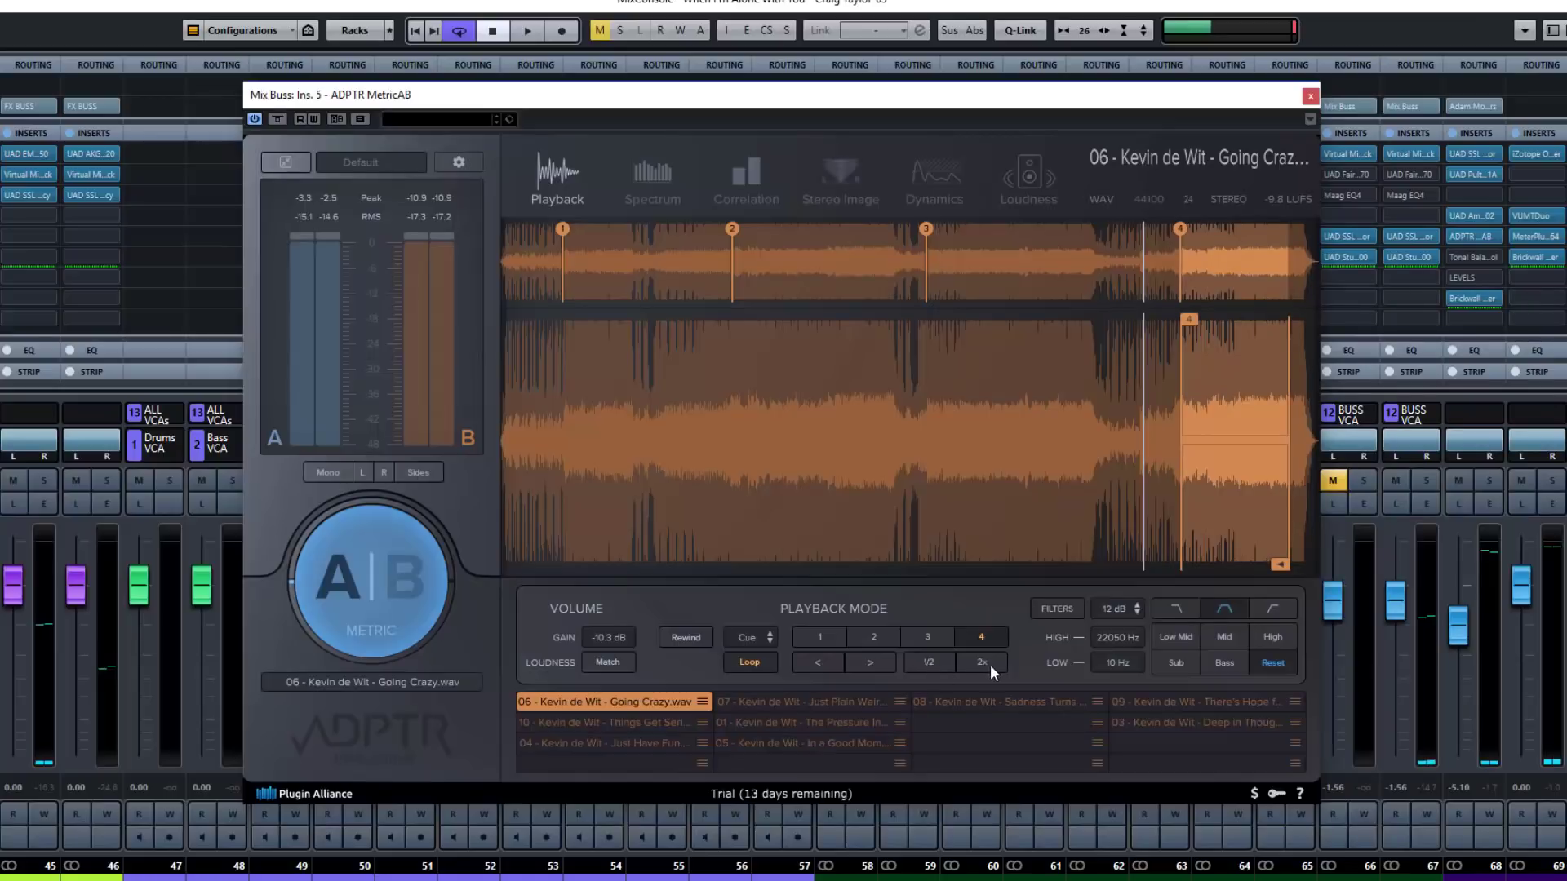
Select the loop at cue point 3, halve its length, double it twice, and halve it twice.
{"action": "left_click", "coordinate": [929, 630]}
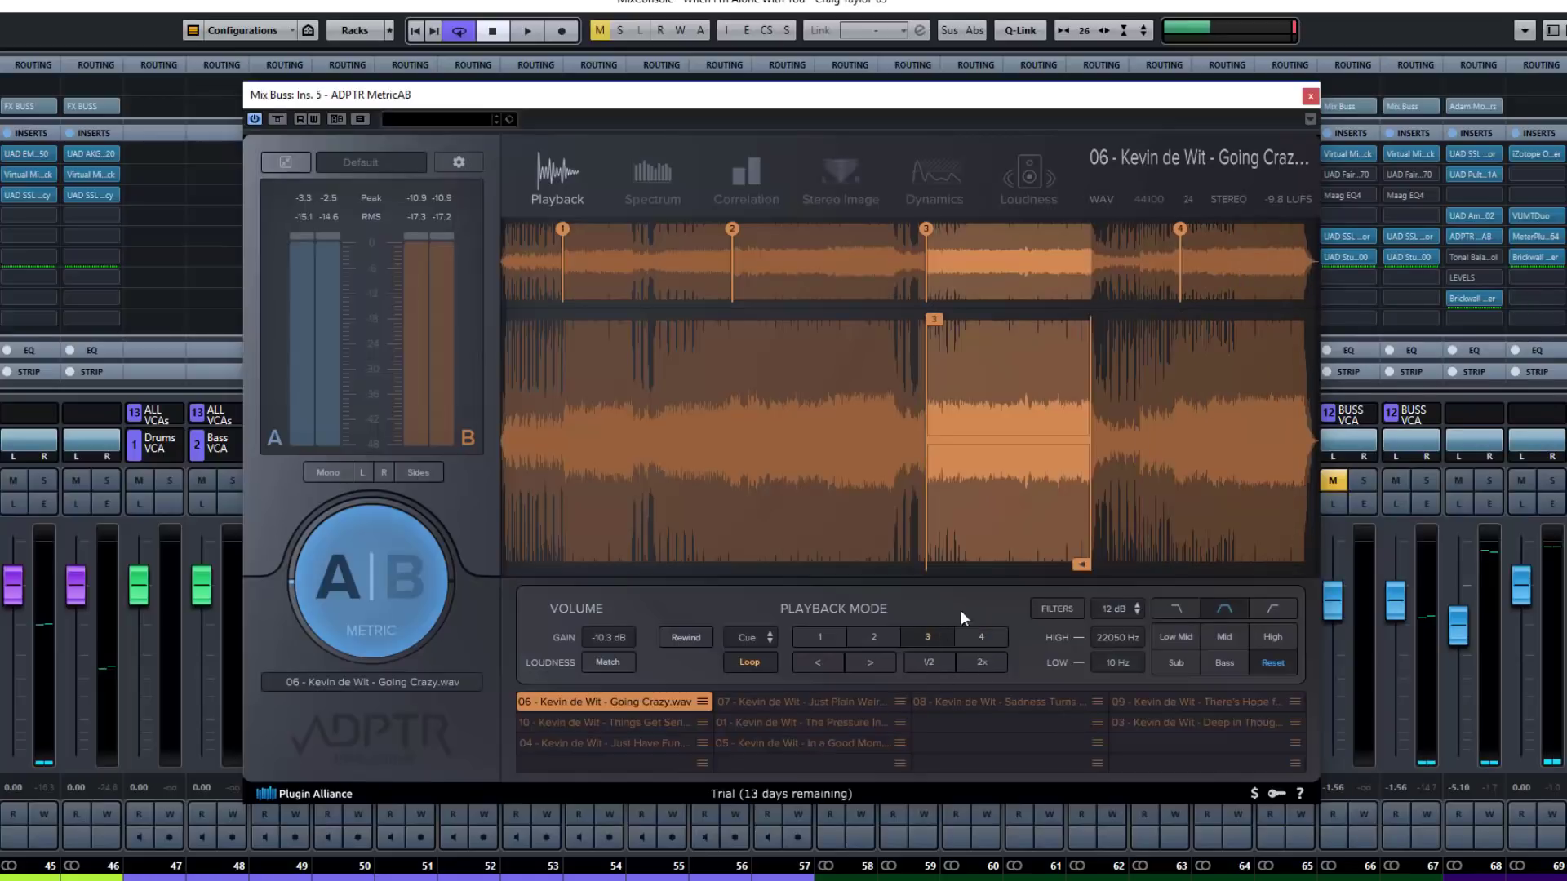
{"action": "left_click", "coordinate": [934, 664]}
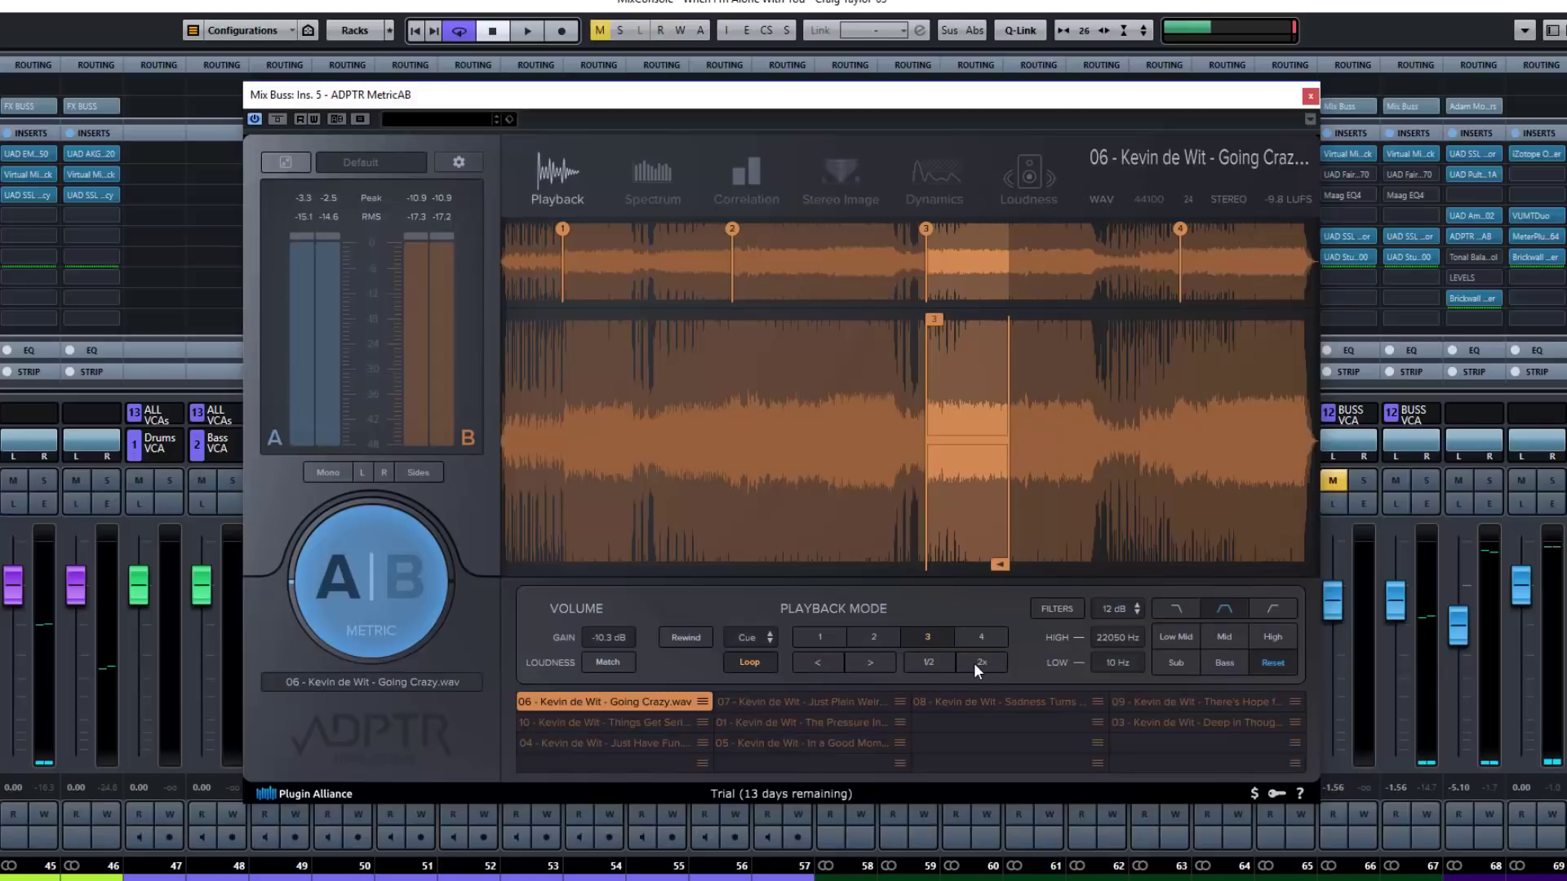
{"action": "left_click", "coordinate": [975, 663]}
{"action": "left_click", "coordinate": [973, 663]}
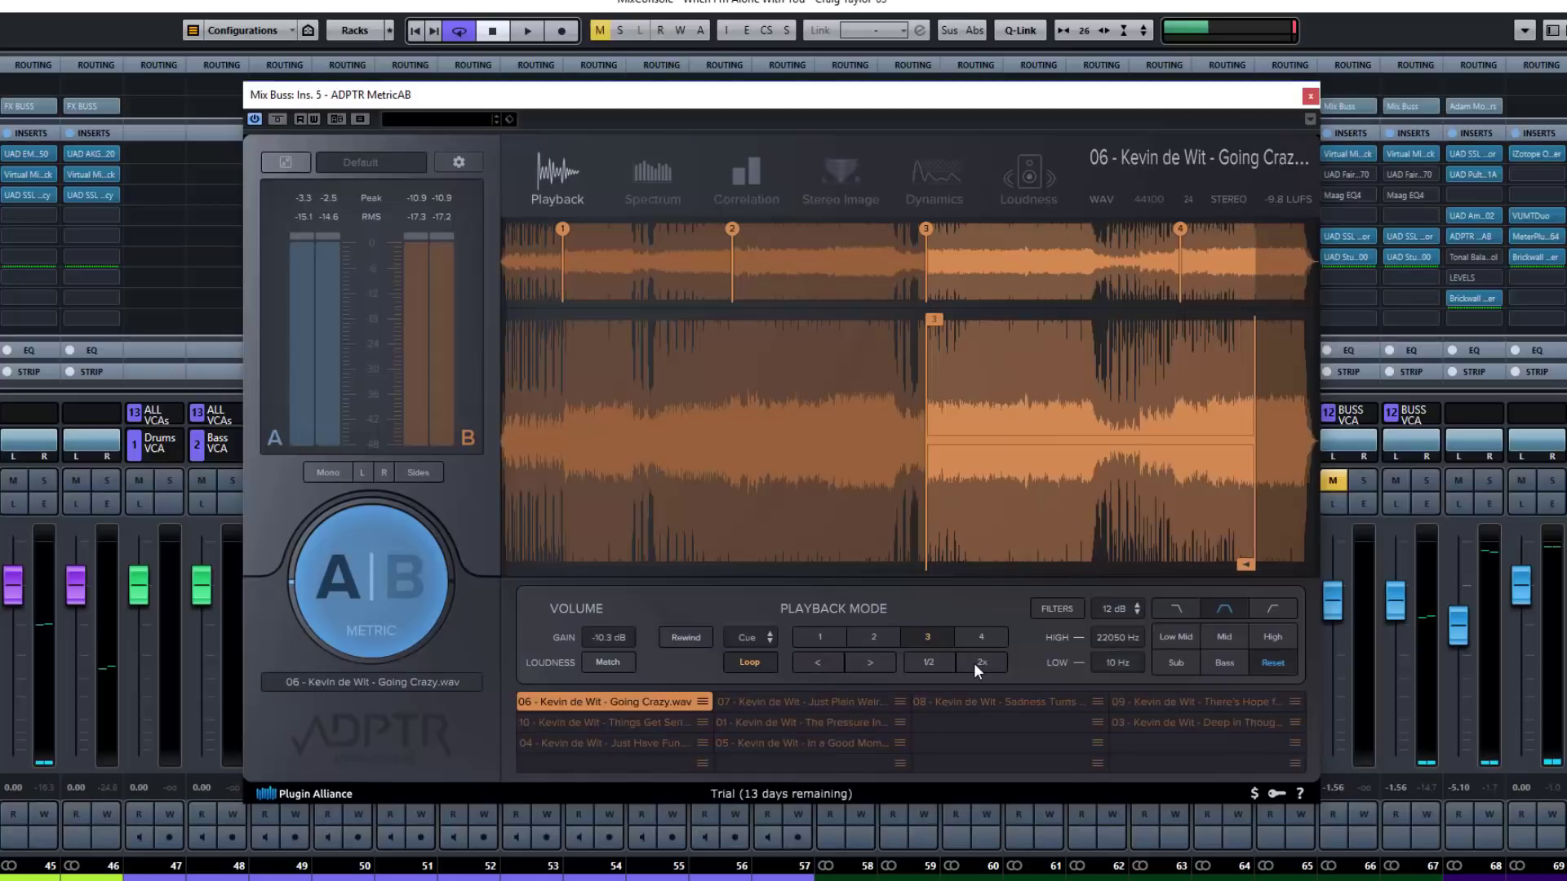
{"action": "left_click", "coordinate": [935, 668]}
{"action": "left_click", "coordinate": [935, 667]}
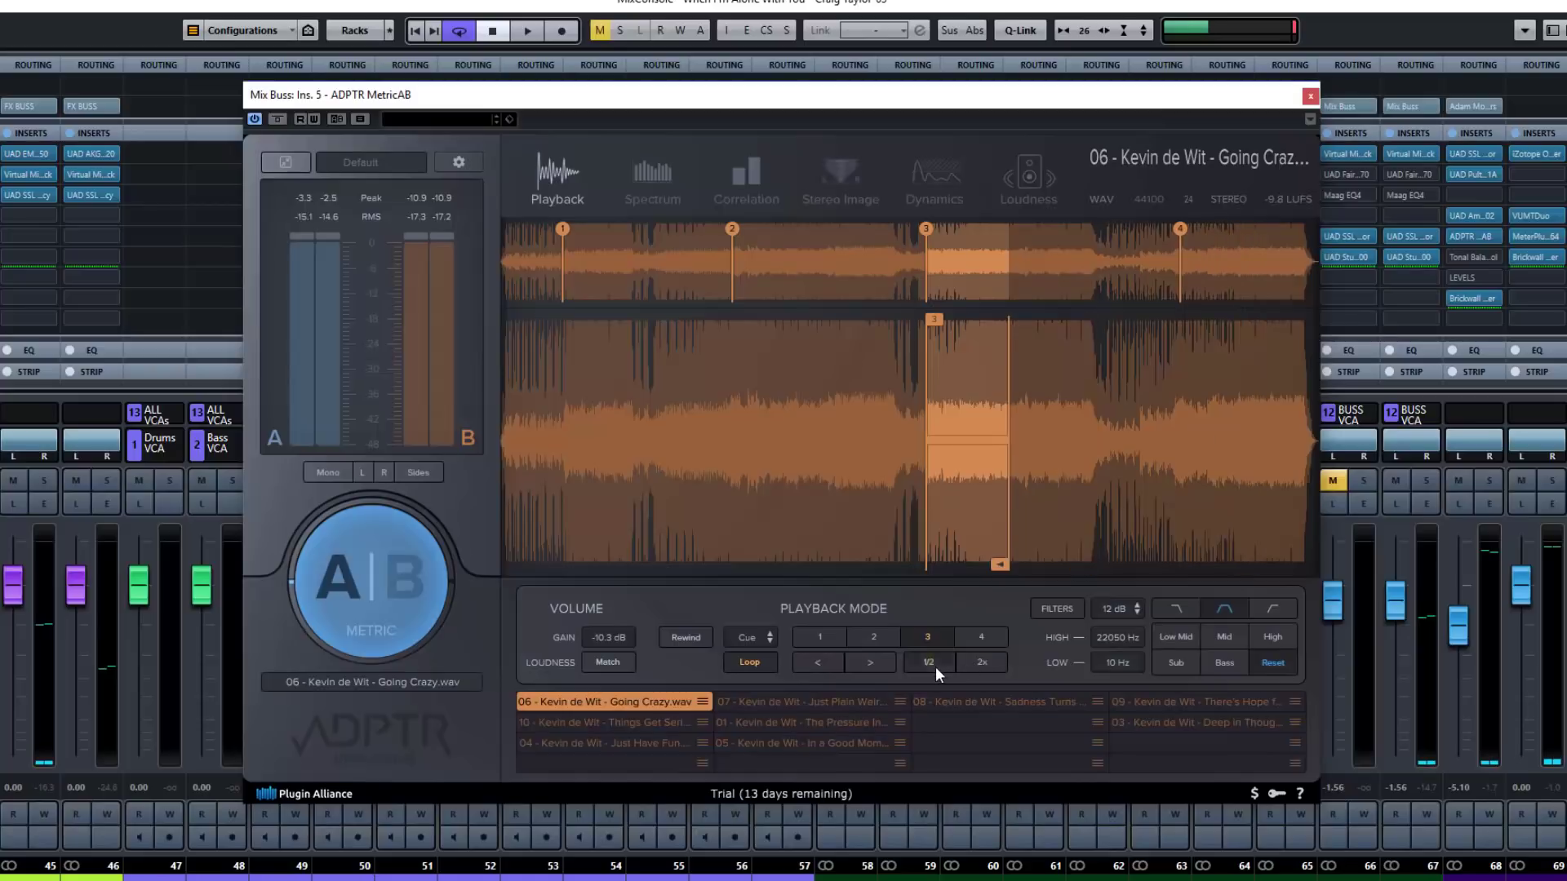
Halve cue point 3's loop length, double it twice, and halve it two more times.
{"action": "left_click", "coordinate": [935, 668]}
{"action": "left_click", "coordinate": [972, 662]}
{"action": "left_click", "coordinate": [972, 663]}
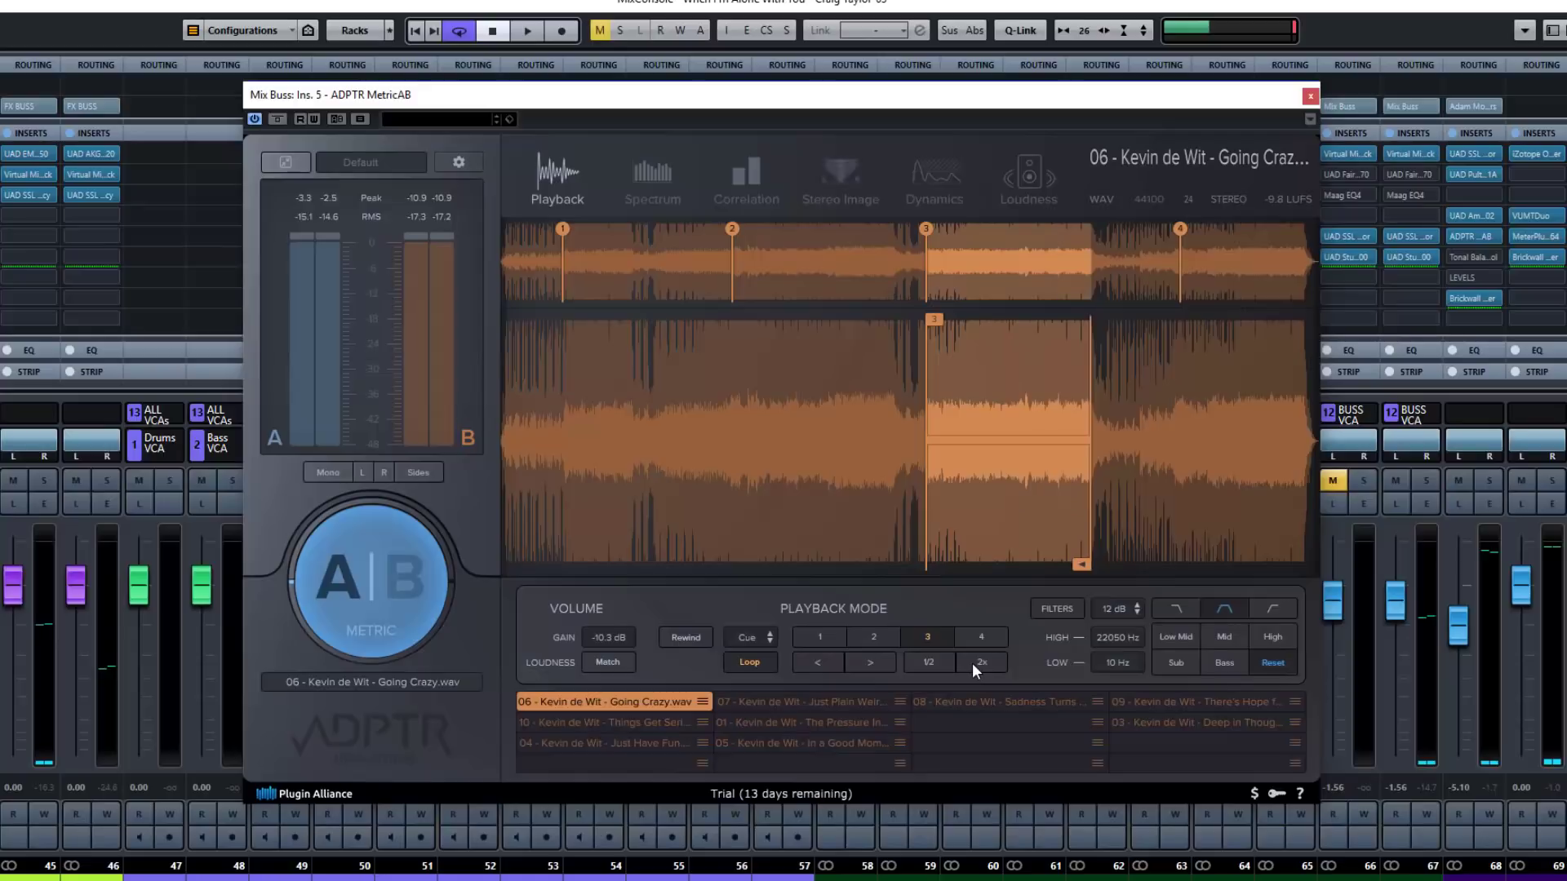
{"action": "left_click", "coordinate": [932, 660]}
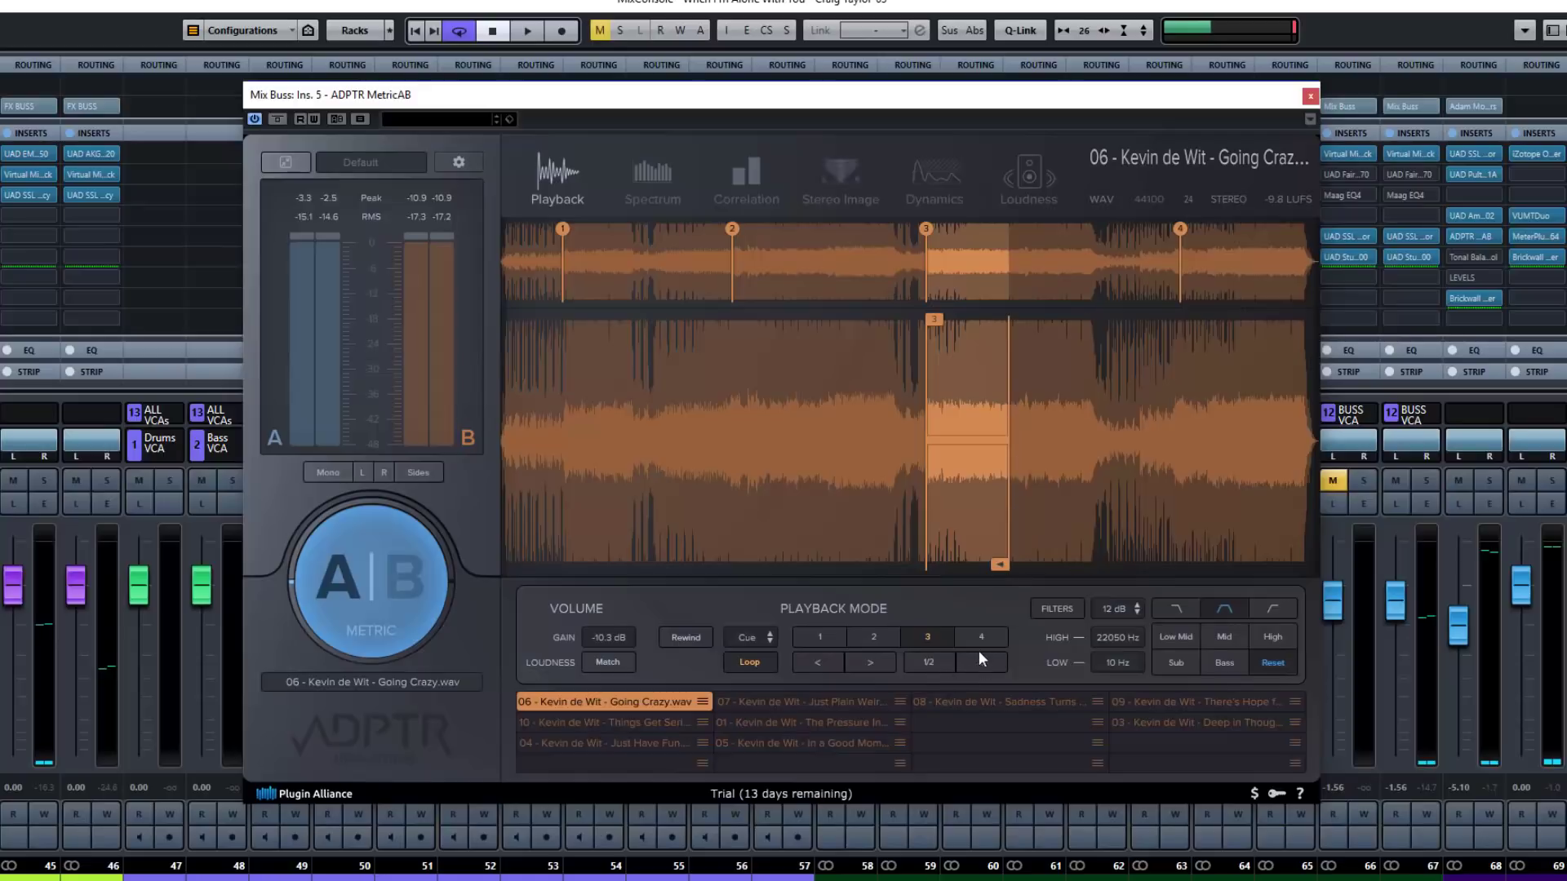
{"action": "left_click", "coordinate": [927, 662]}
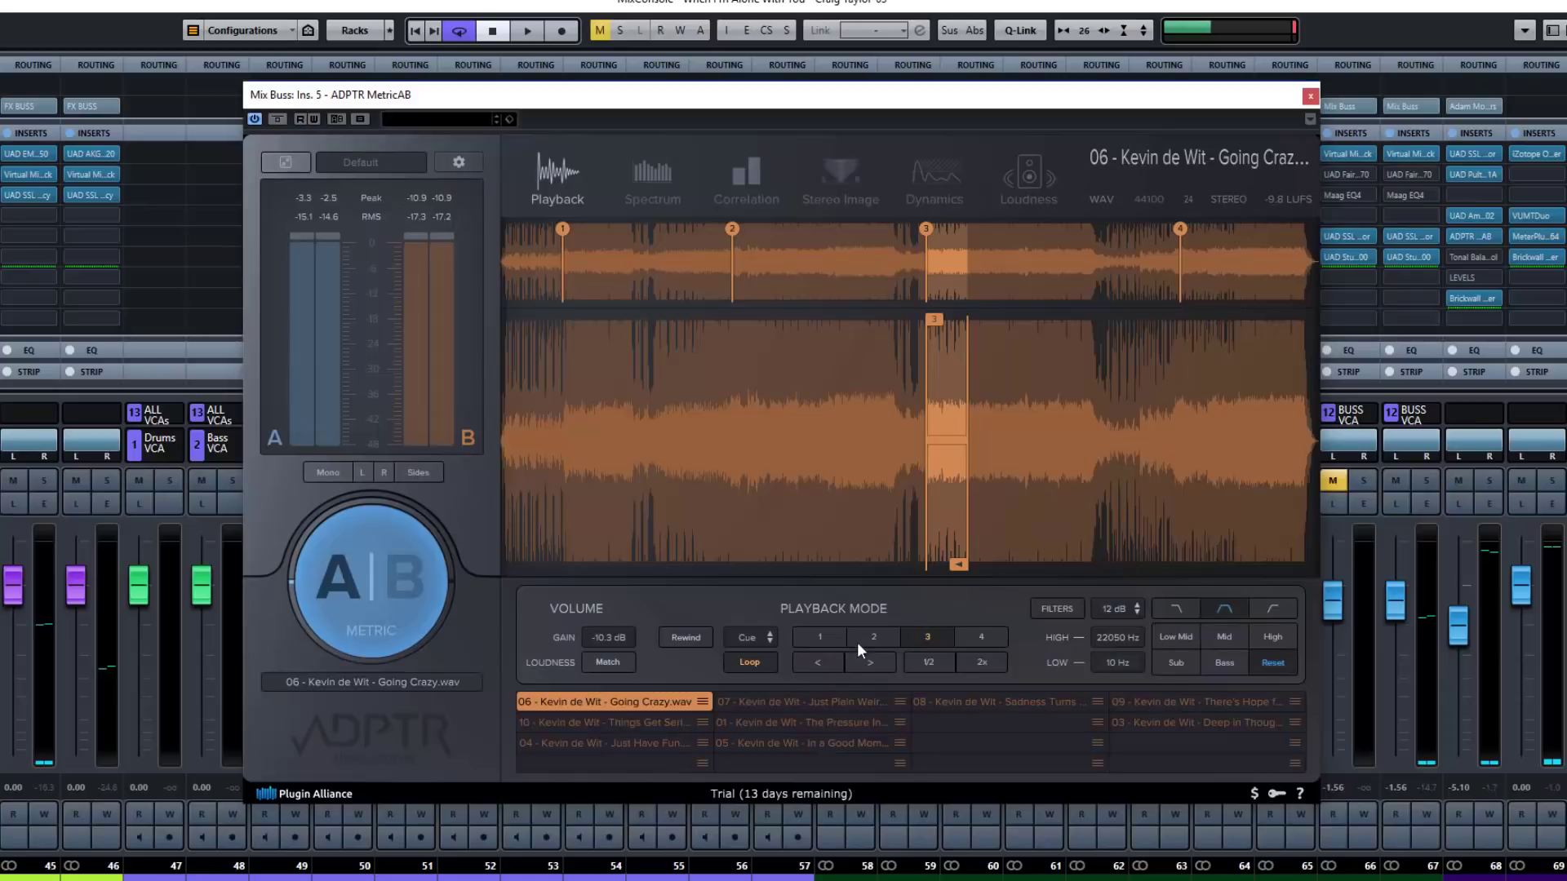
Shift cue point 3's loop one loop length later, two earlier, two later, and one earlier.
{"action": "left_click", "coordinate": [873, 663]}
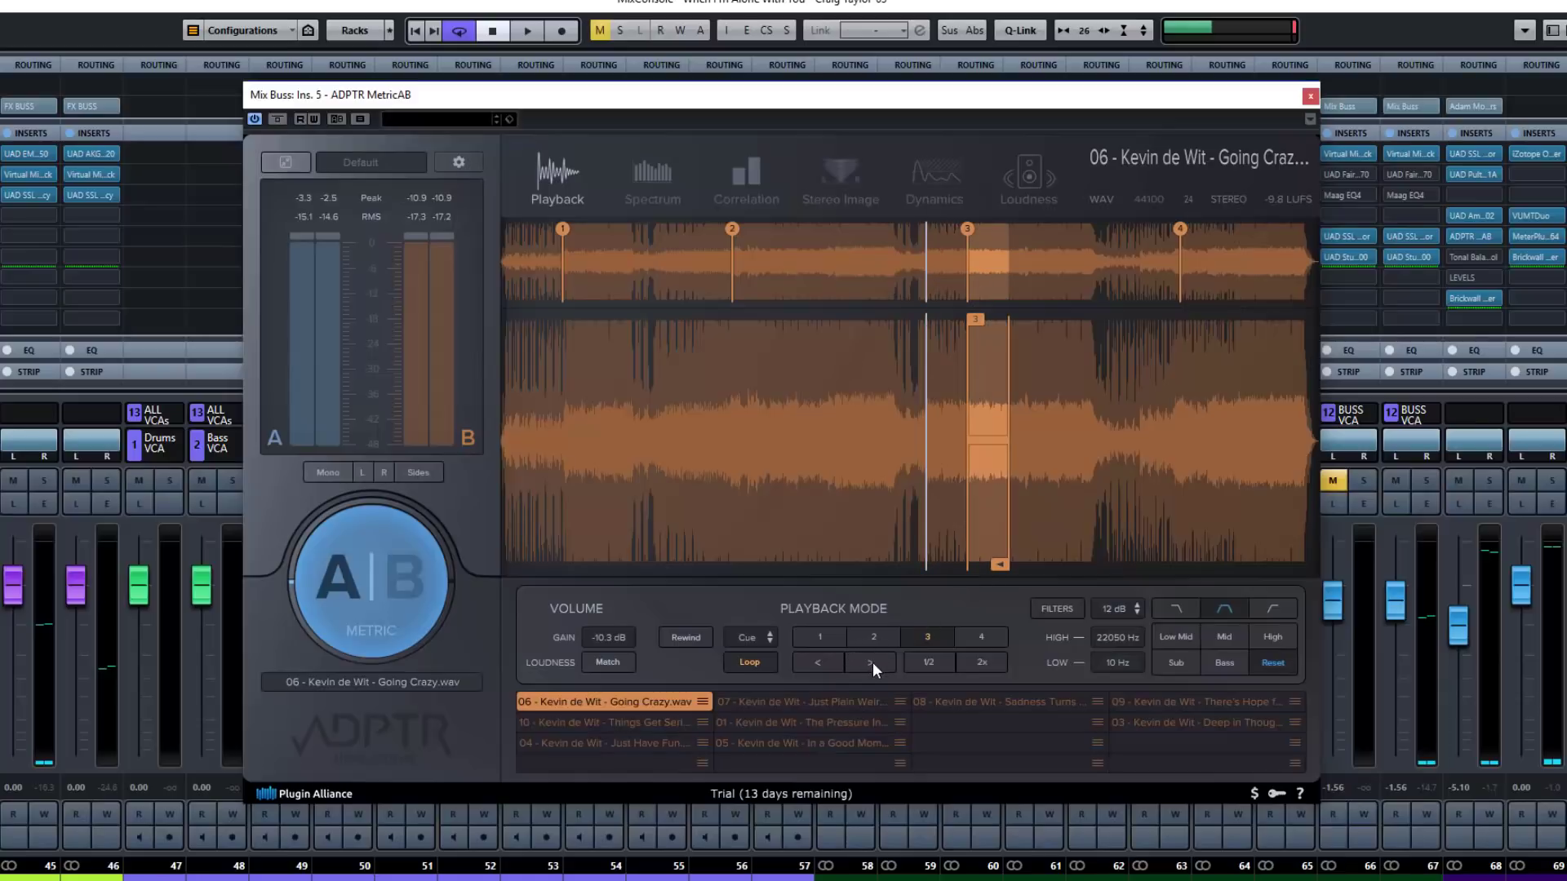
{"action": "left_click", "coordinate": [827, 663]}
{"action": "left_click", "coordinate": [827, 663]}
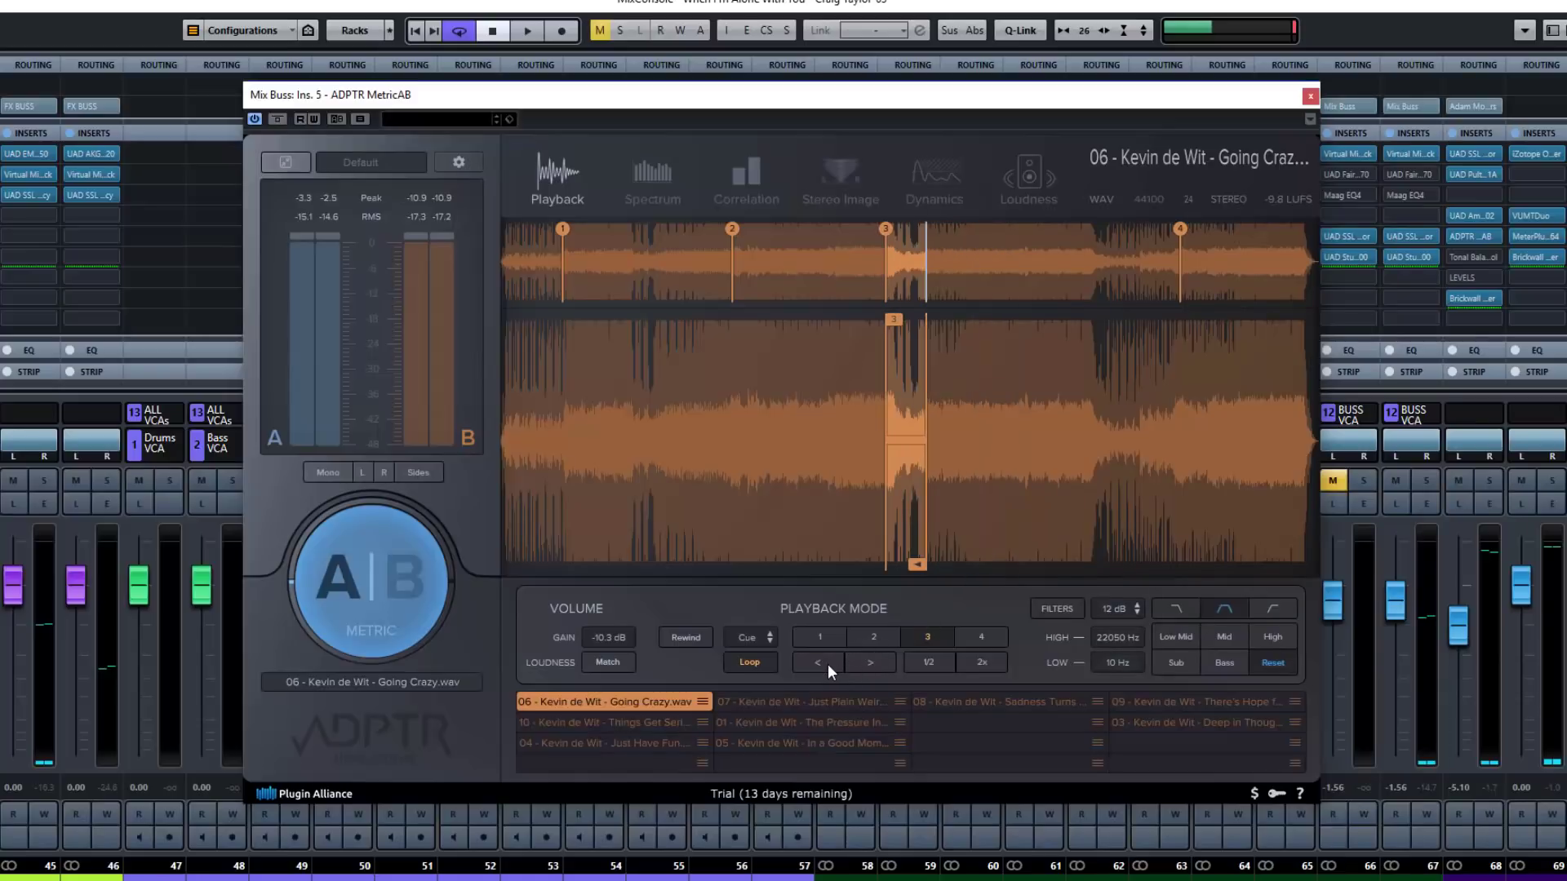
{"action": "left_click", "coordinate": [875, 663]}
{"action": "left_click", "coordinate": [875, 663]}
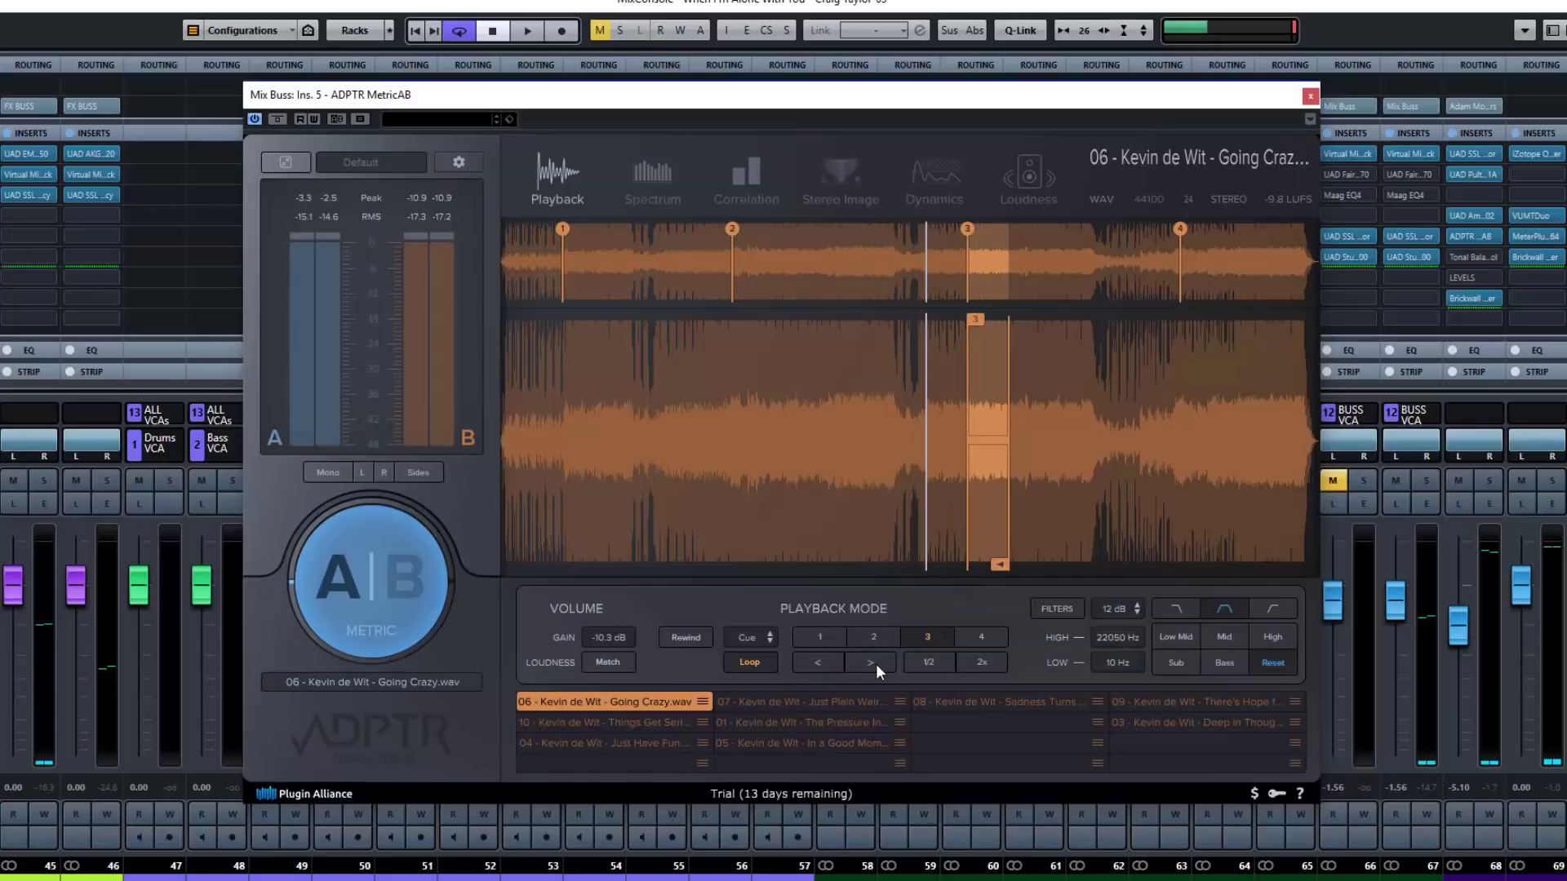
{"action": "left_click", "coordinate": [825, 664]}
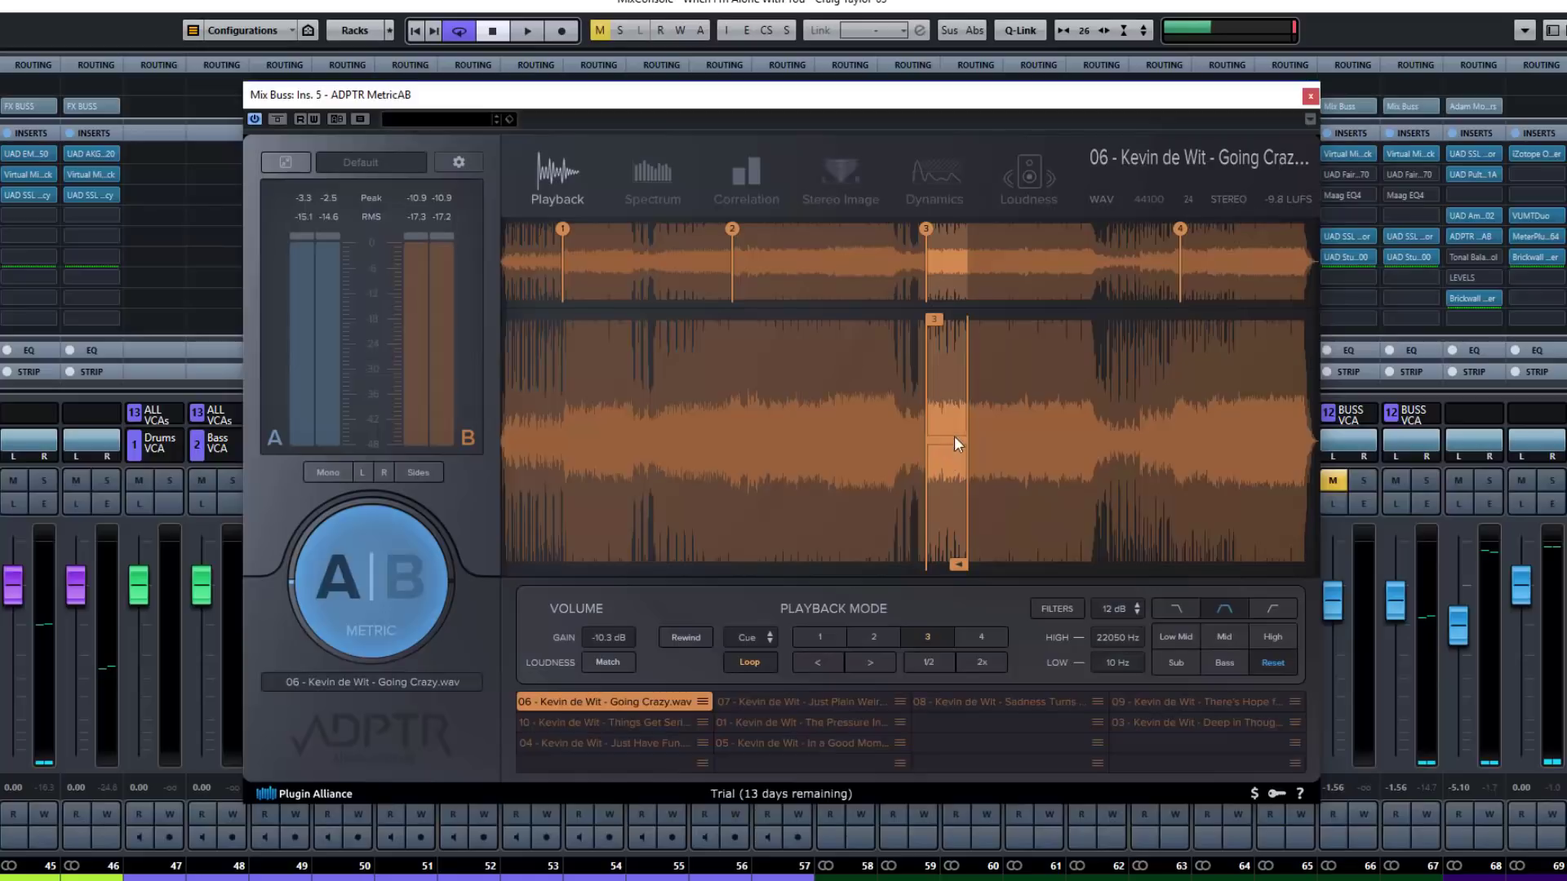
Move cue point 3's loop two loop lengths later, five earlier, and three later.
{"action": "left_click", "coordinate": [864, 657]}
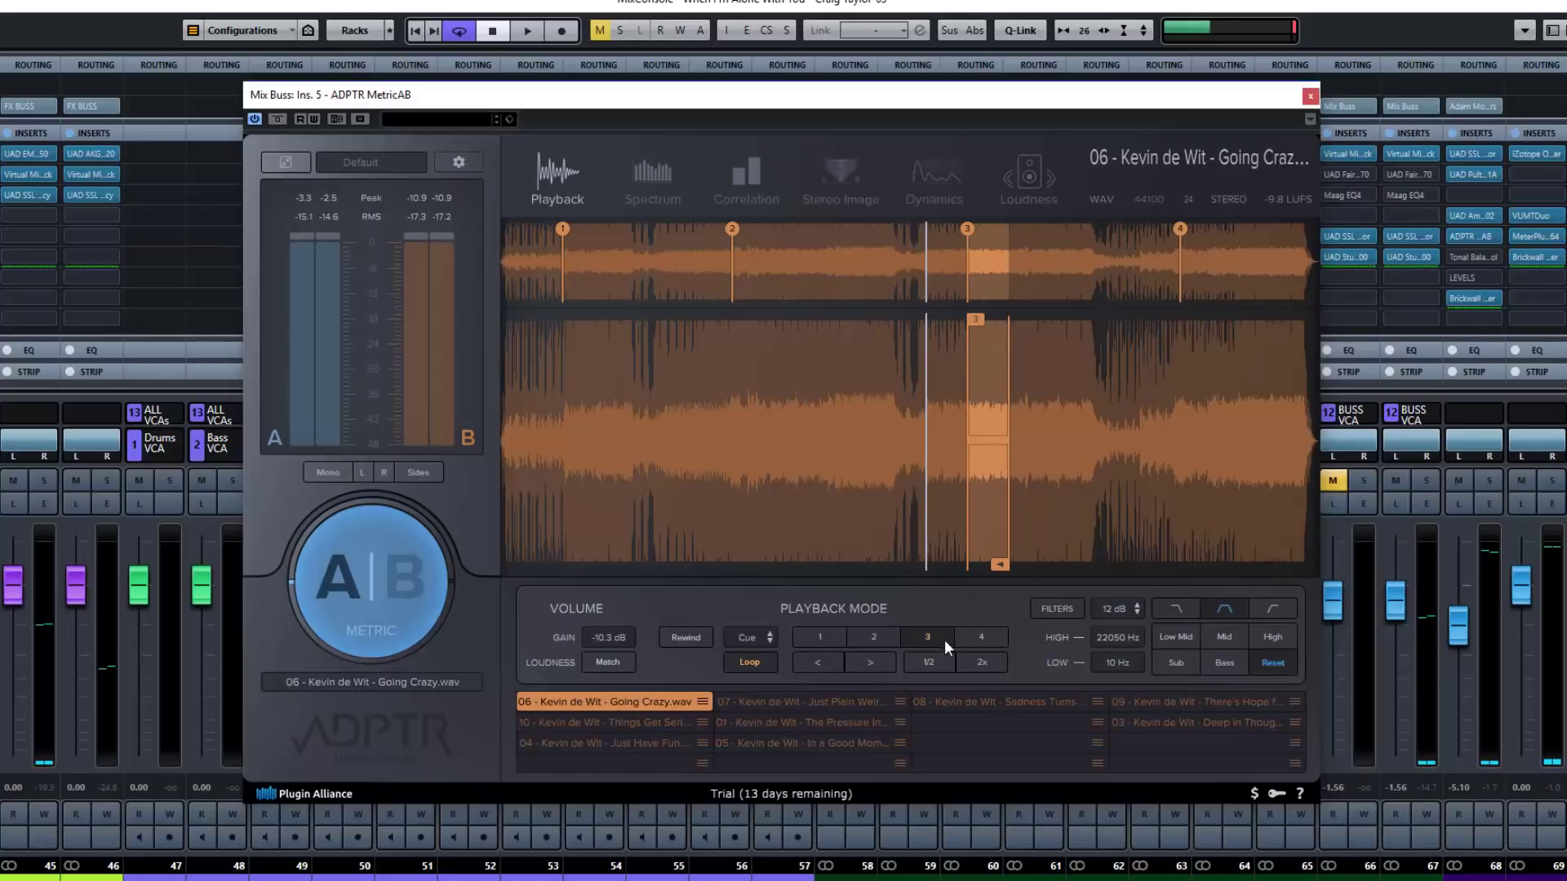
{"action": "left_click", "coordinate": [869, 663]}
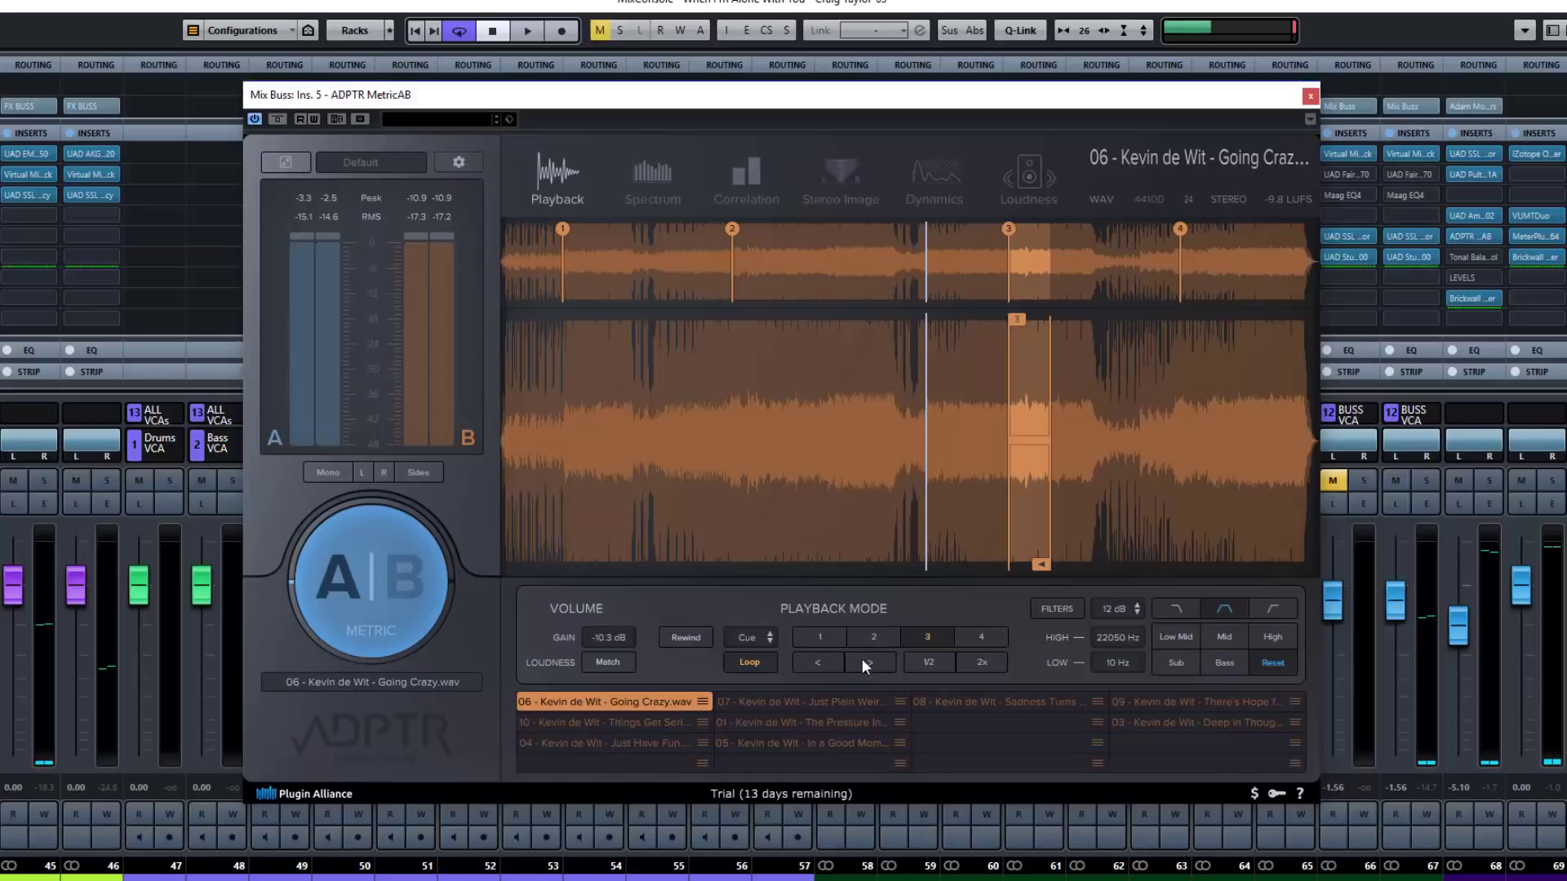
{"action": "left_click", "coordinate": [825, 659]}
{"action": "left_click", "coordinate": [826, 659]}
{"action": "left_click", "coordinate": [825, 659]}
{"action": "left_click", "coordinate": [826, 659]}
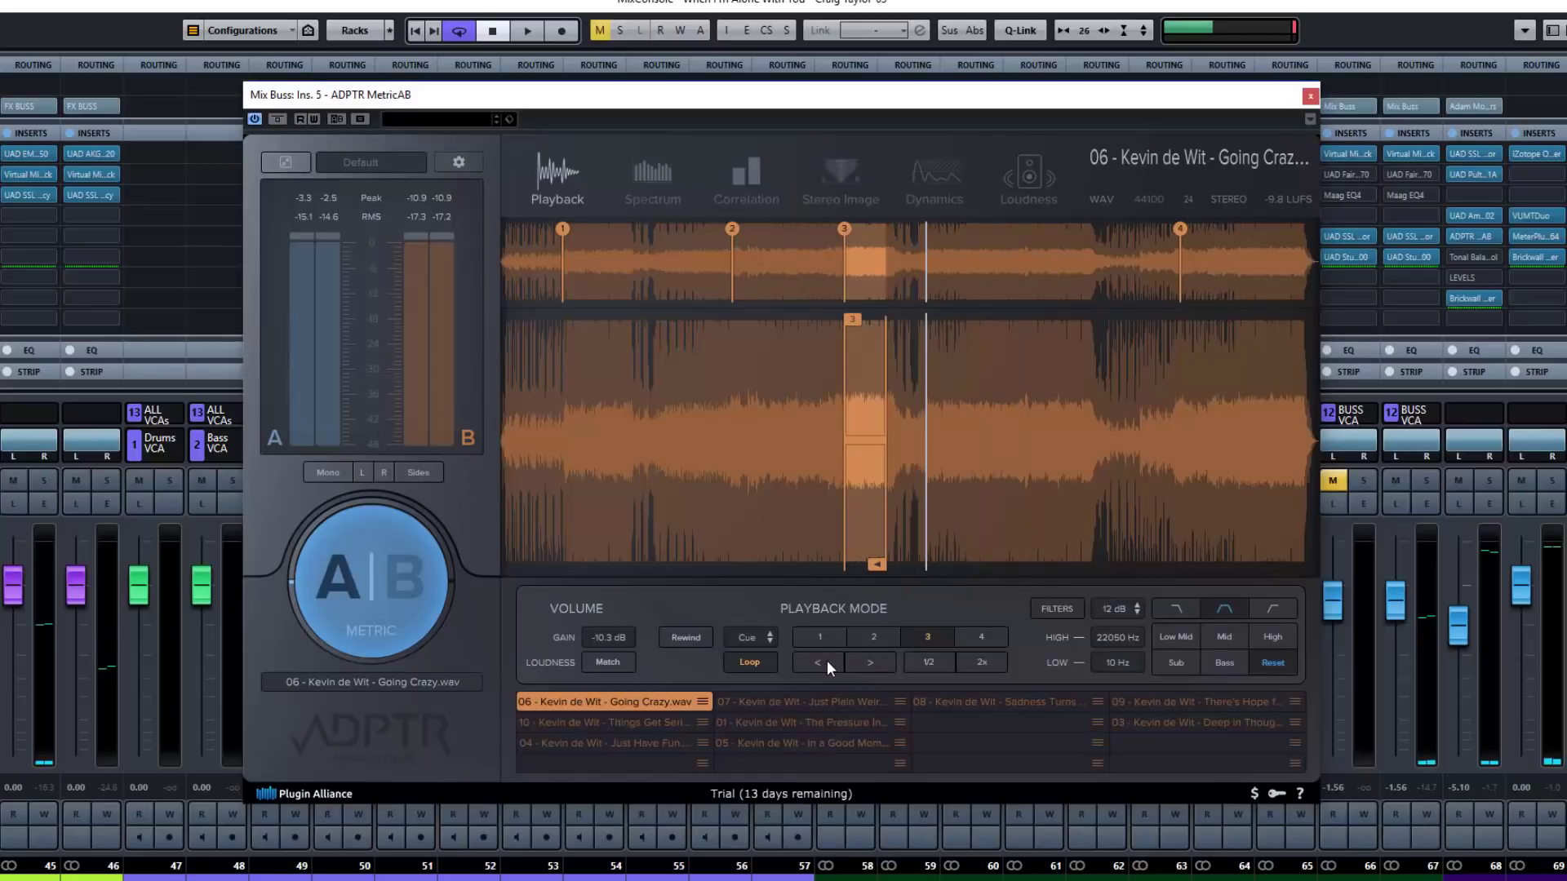
{"action": "left_click", "coordinate": [826, 659]}
{"action": "left_click", "coordinate": [855, 663]}
{"action": "left_click", "coordinate": [855, 663]}
{"action": "left_click", "coordinate": [855, 662]}
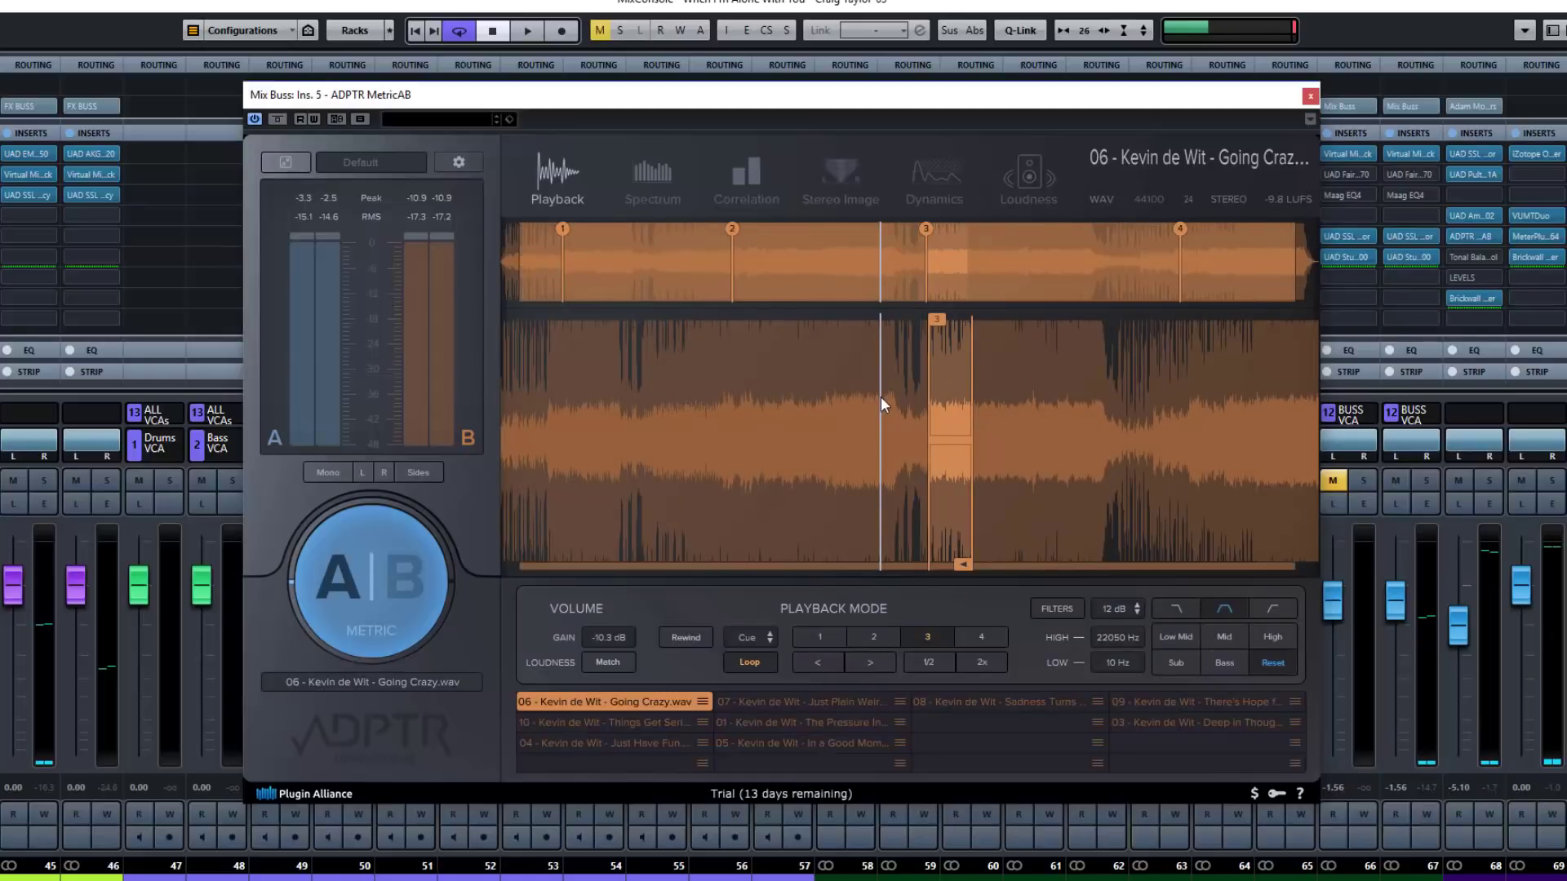
Examine the reference waveform at different zoom levels, shift the magnified section slightly later in the overview, and return to the full track.
{"action": "scroll", "coordinate": [879, 396], "scroll_direction": "up", "scroll_amount": 1}
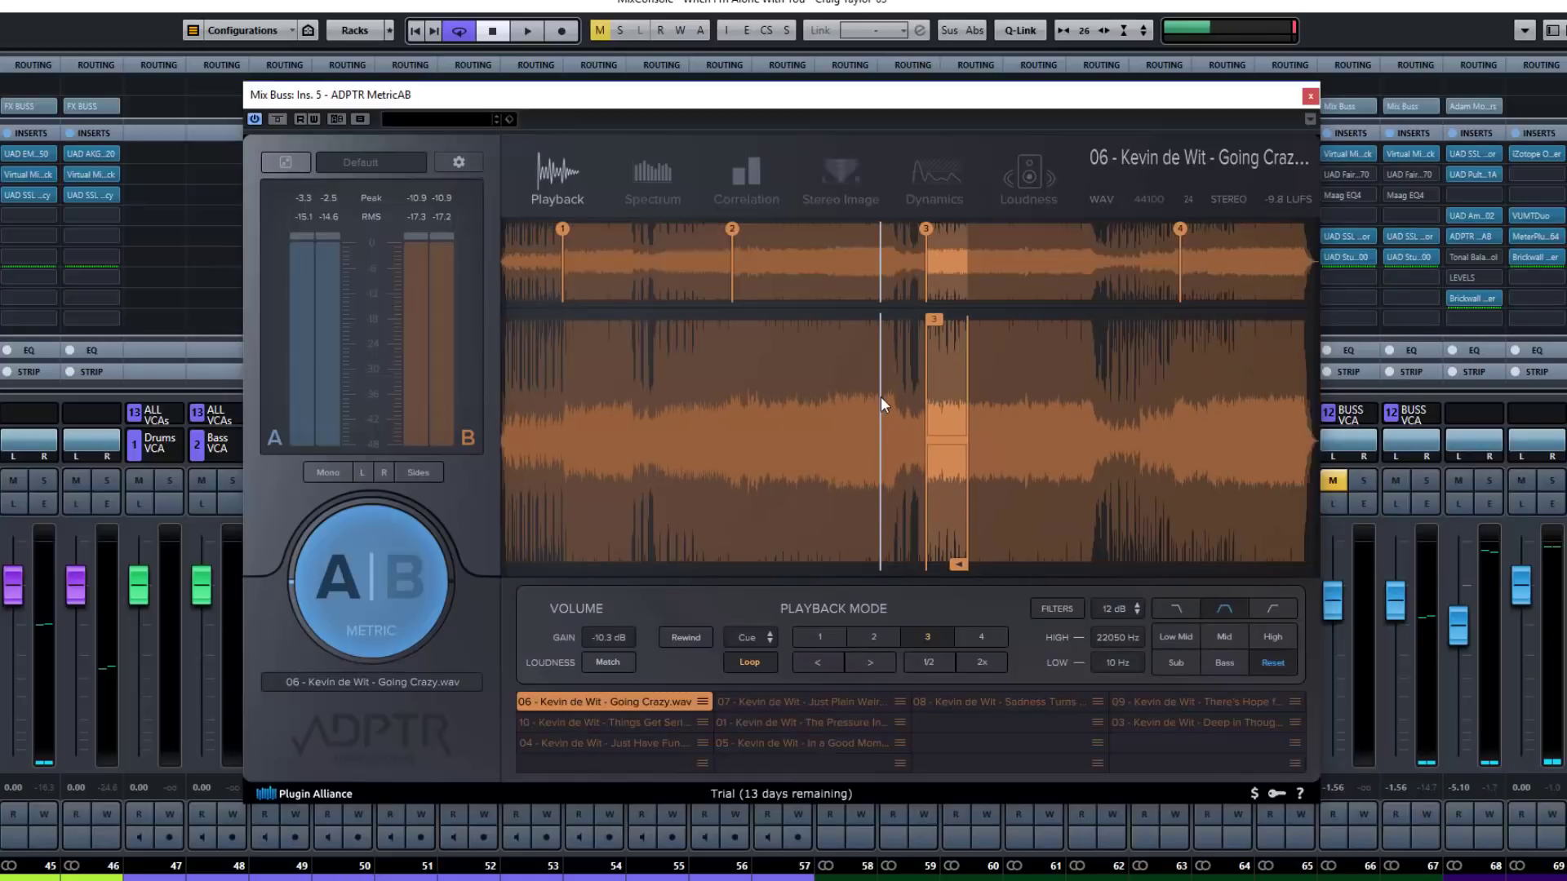
{"action": "scroll", "coordinate": [879, 397], "scroll_direction": "up", "scroll_amount": 5}
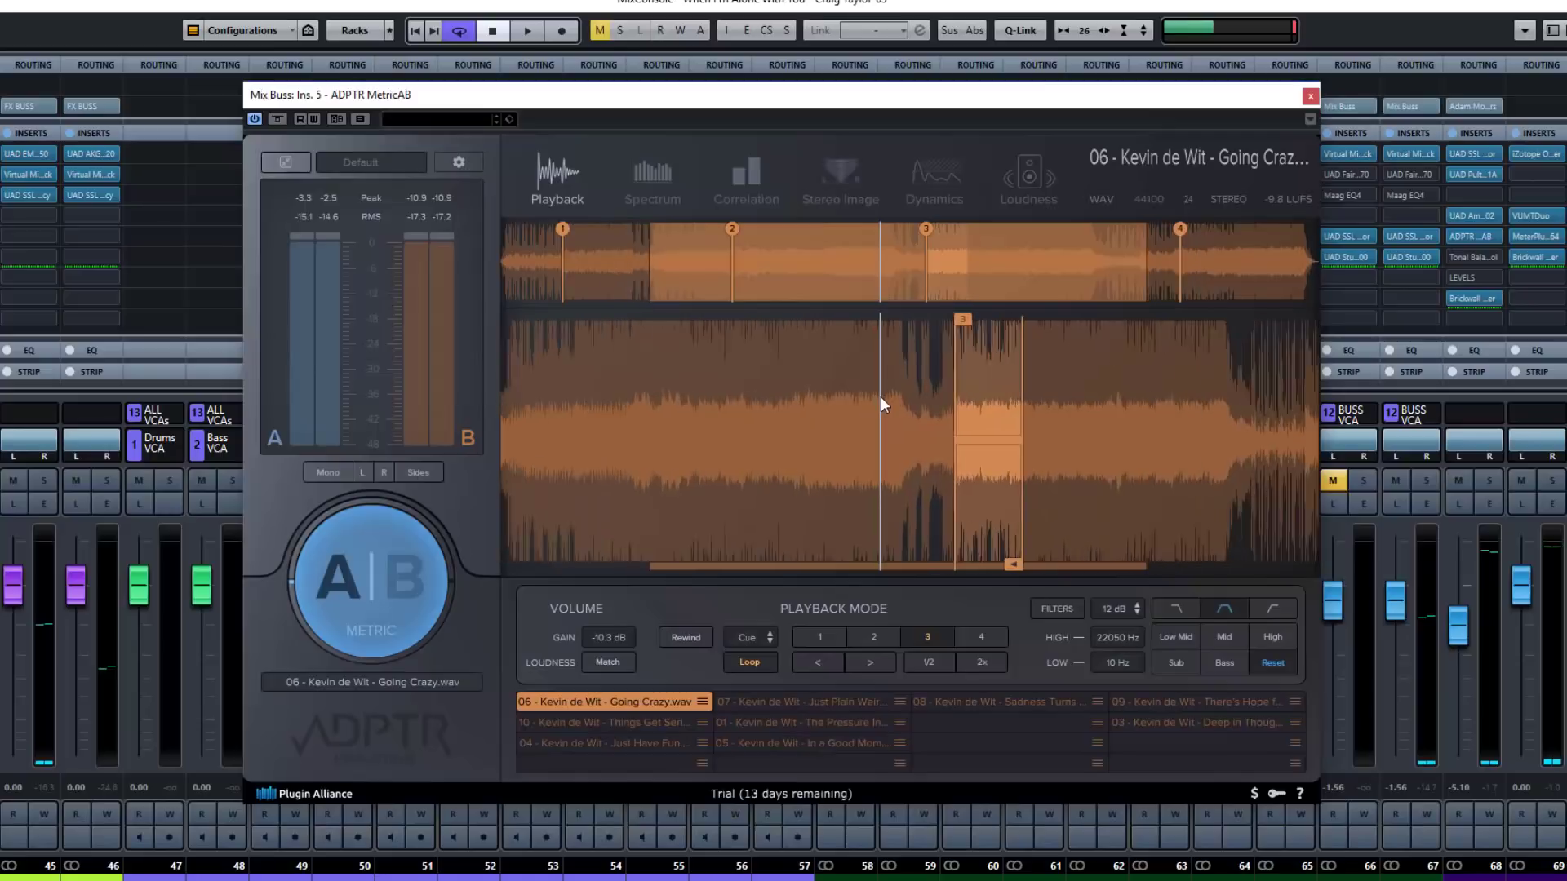
{"action": "scroll", "coordinate": [882, 398], "scroll_direction": "up", "scroll_amount": 2}
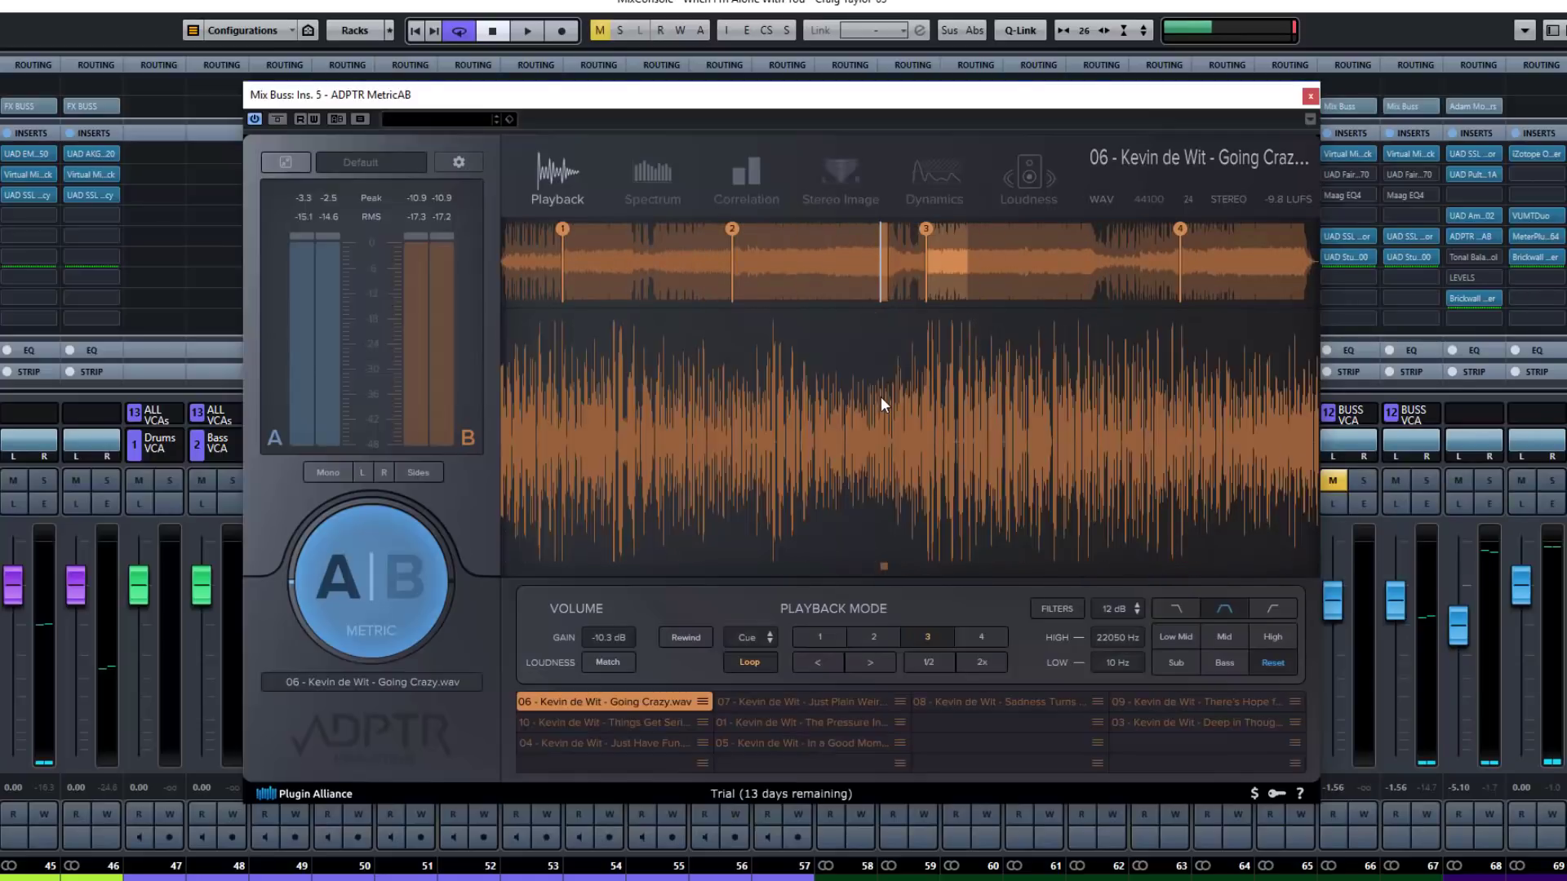
{"action": "scroll", "coordinate": [880, 397], "scroll_direction": "down", "scroll_amount": 6}
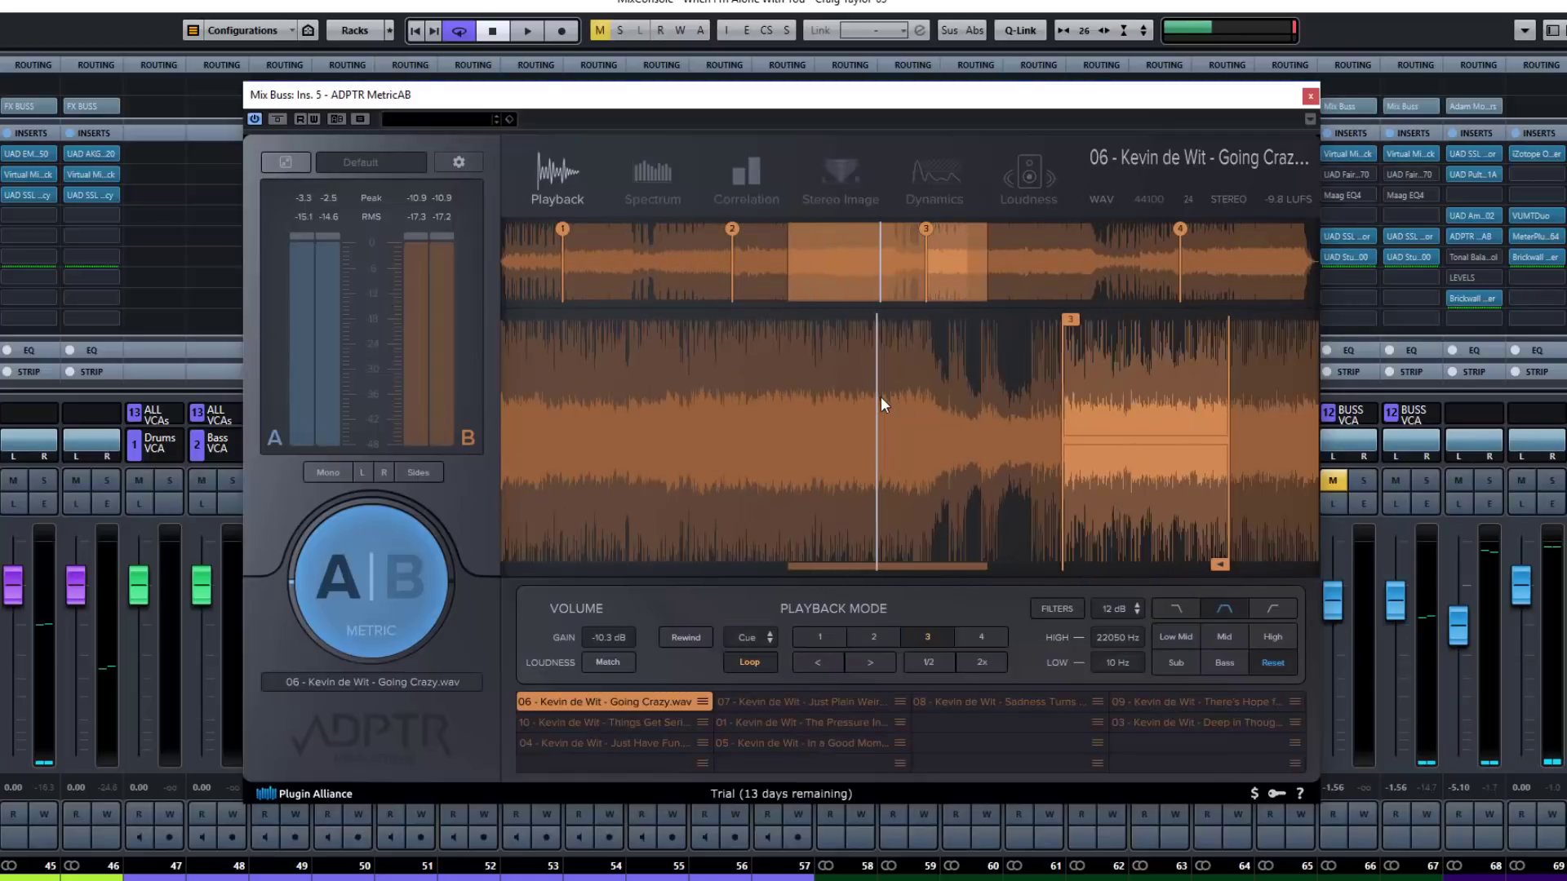
{"action": "scroll", "coordinate": [880, 397], "scroll_direction": "down", "scroll_amount": 4}
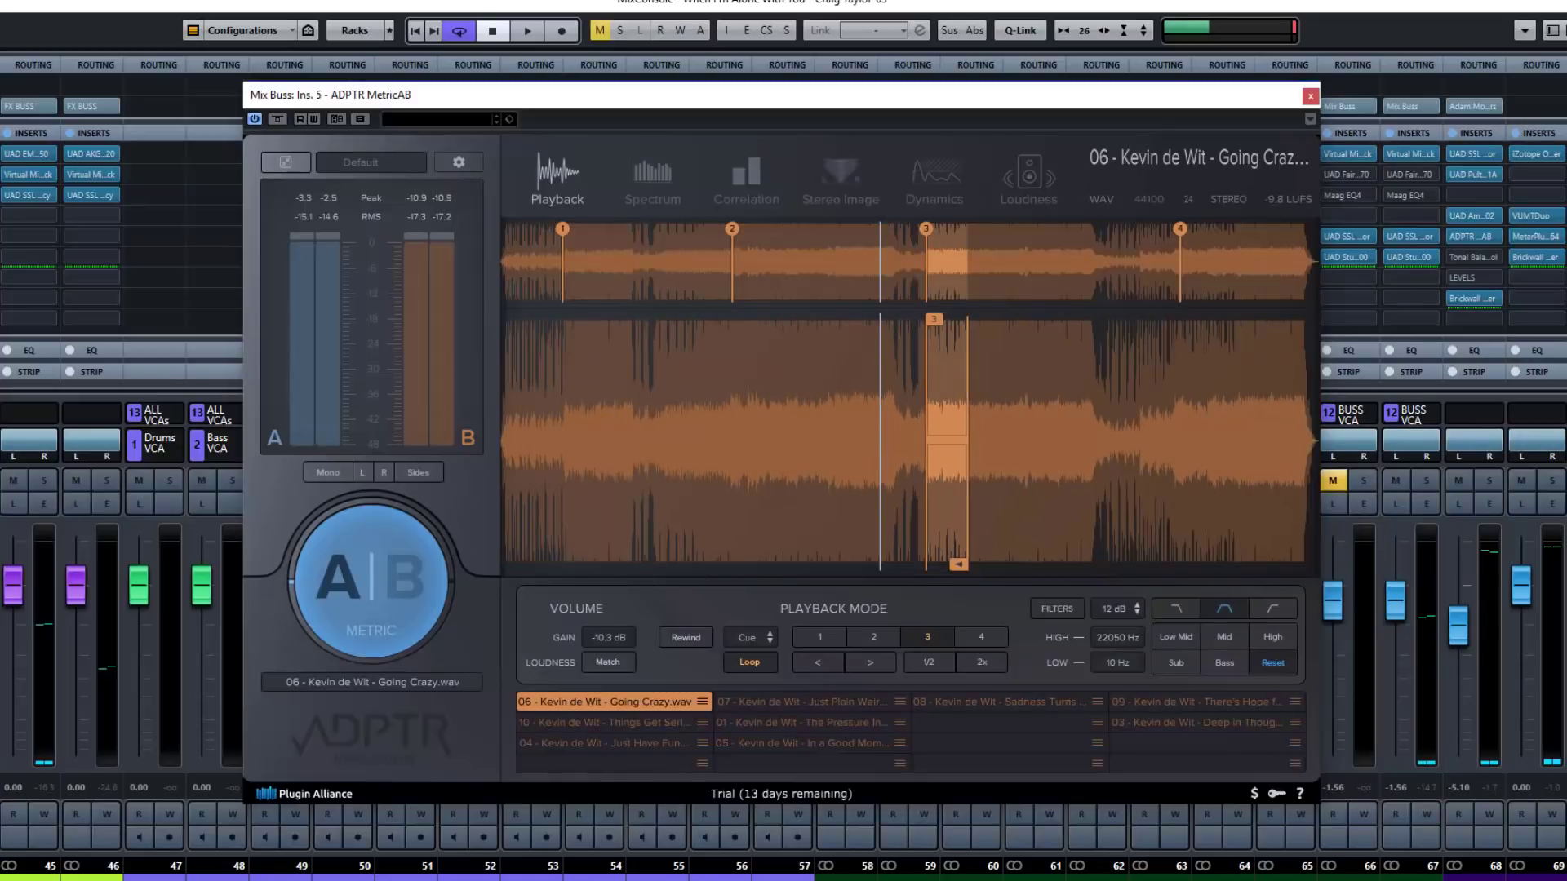
{"action": "scroll", "coordinate": [777, 392], "scroll_direction": "up", "scroll_amount": 5}
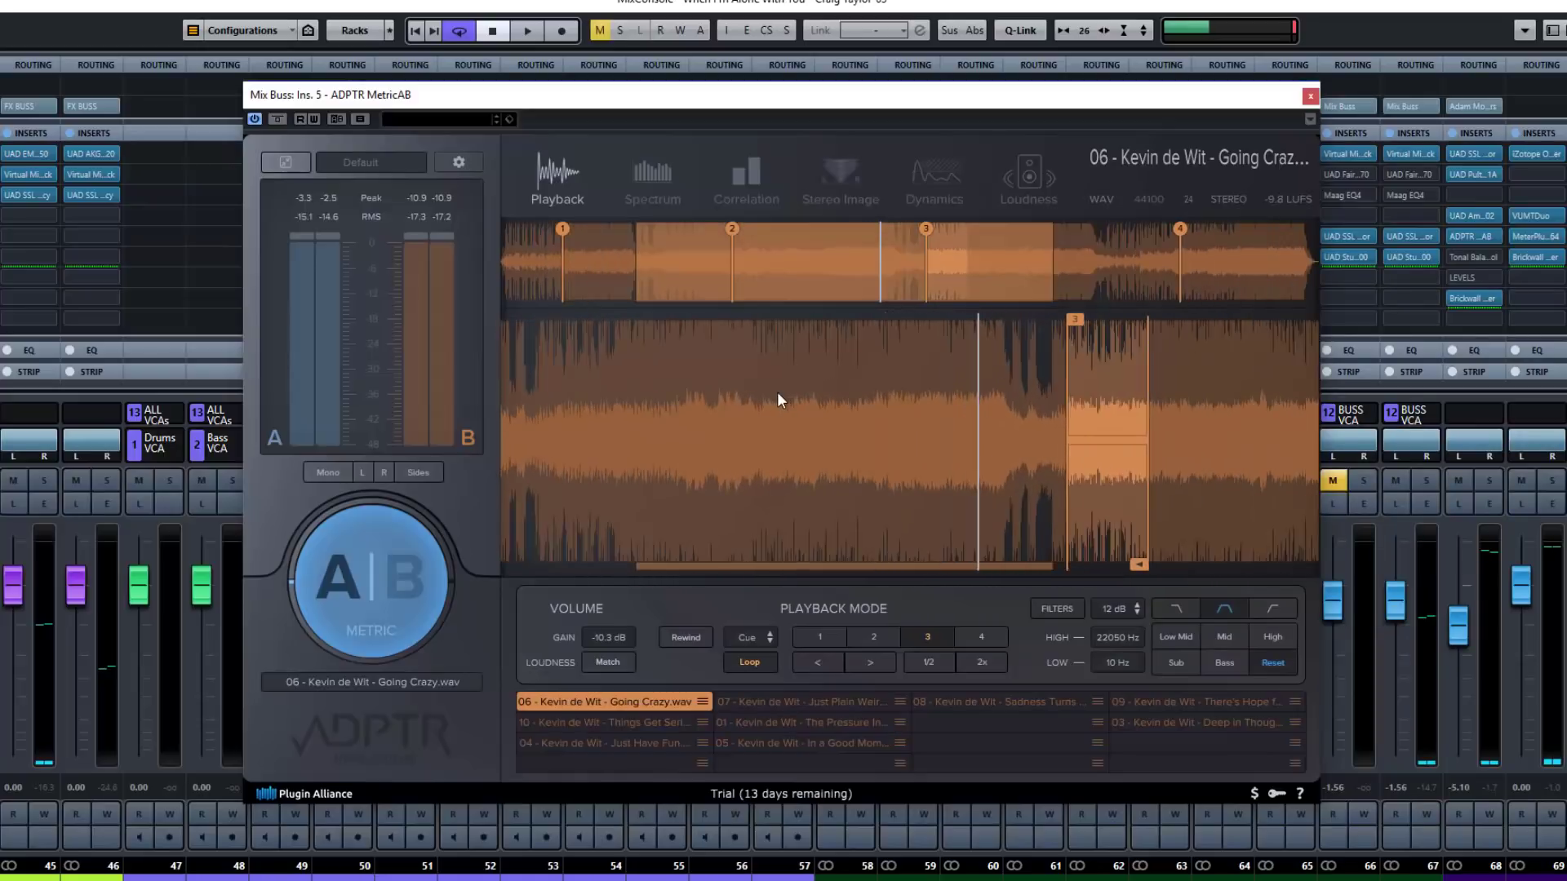
{"action": "scroll", "coordinate": [777, 392], "scroll_direction": "up", "scroll_amount": 2}
{"action": "scroll", "coordinate": [777, 392], "scroll_direction": "up", "scroll_amount": 3}
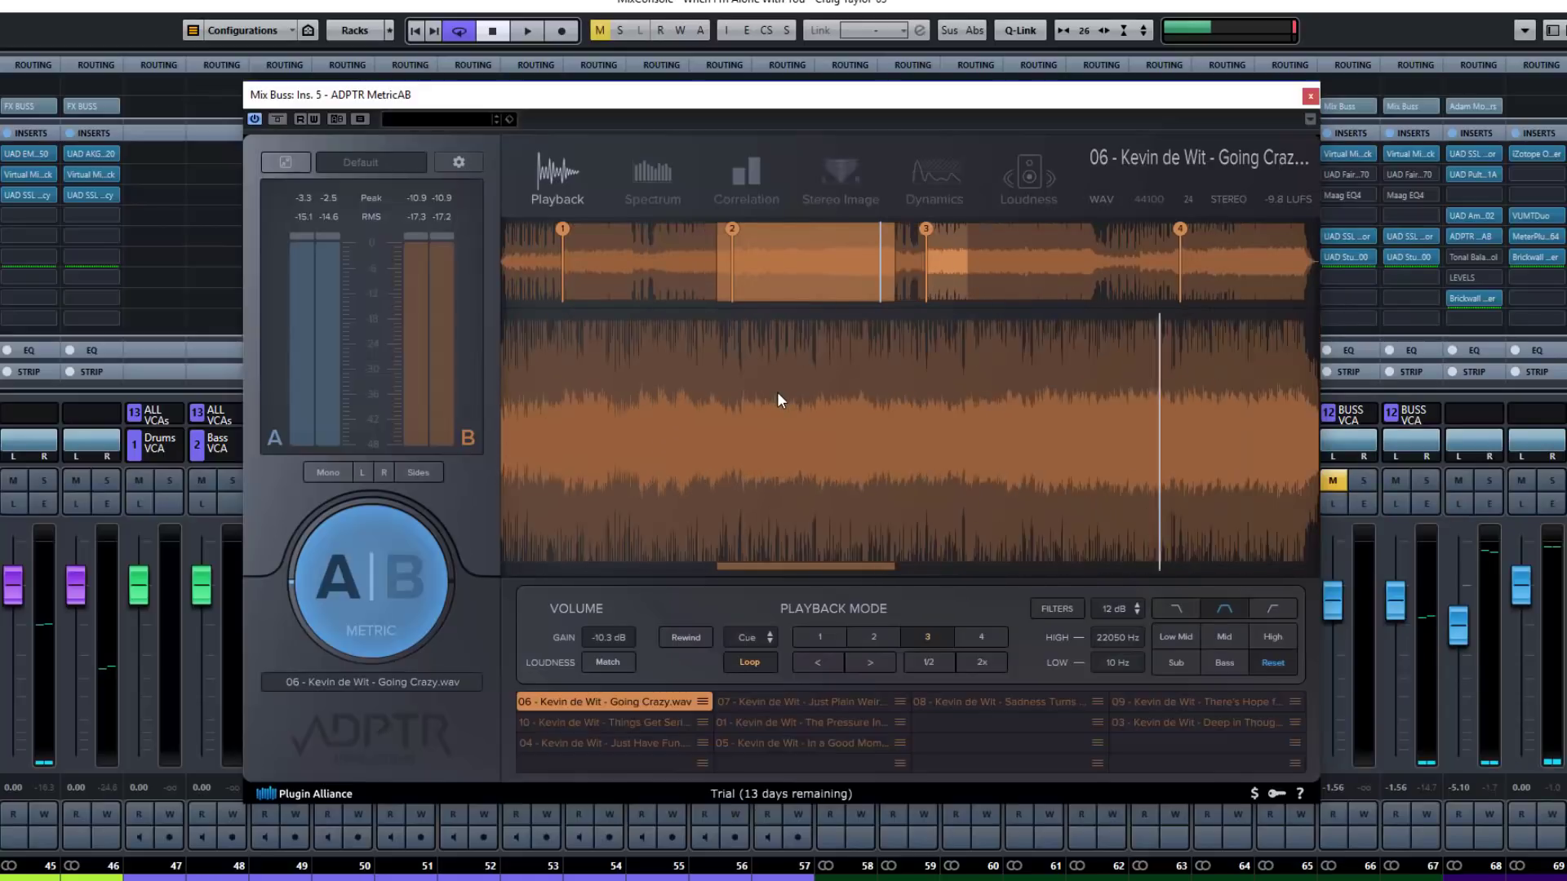
{"action": "scroll", "coordinate": [777, 392], "scroll_direction": "up", "scroll_amount": 3}
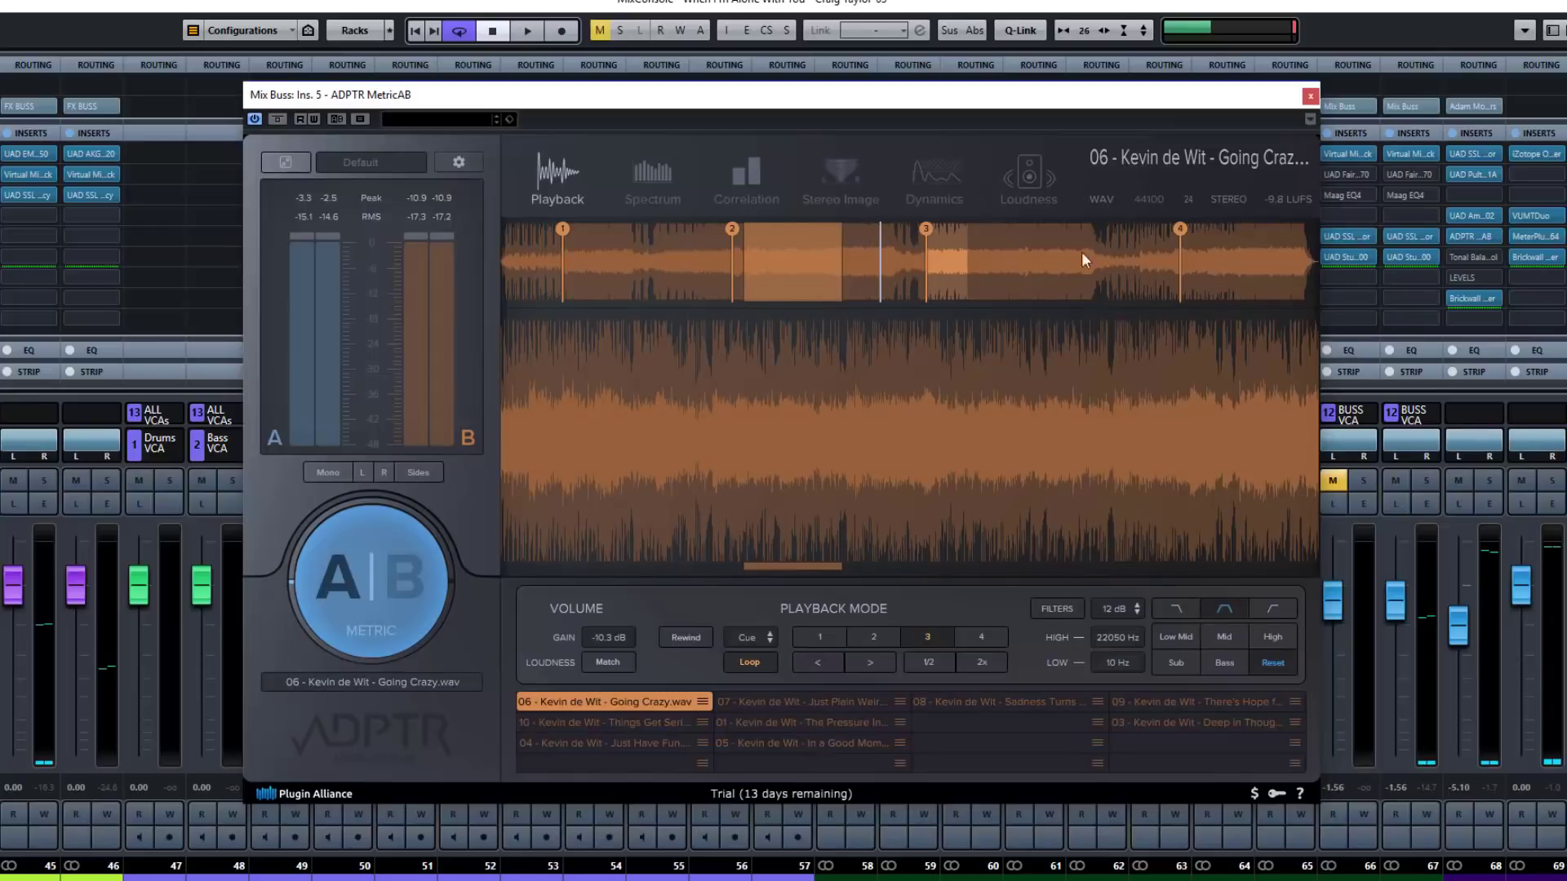
{"action": "mouse_move", "coordinate": [793, 273]}
{"action": "left_mouse_down"}
{"action": "mouse_move", "coordinate": [542, 261]}
{"action": "mouse_move", "coordinate": [1265, 291]}
{"action": "mouse_move", "coordinate": [1188, 271]}
{"action": "mouse_move", "coordinate": [571, 277]}
{"action": "mouse_move", "coordinate": [821, 261]}
{"action": "left_mouse_up"}
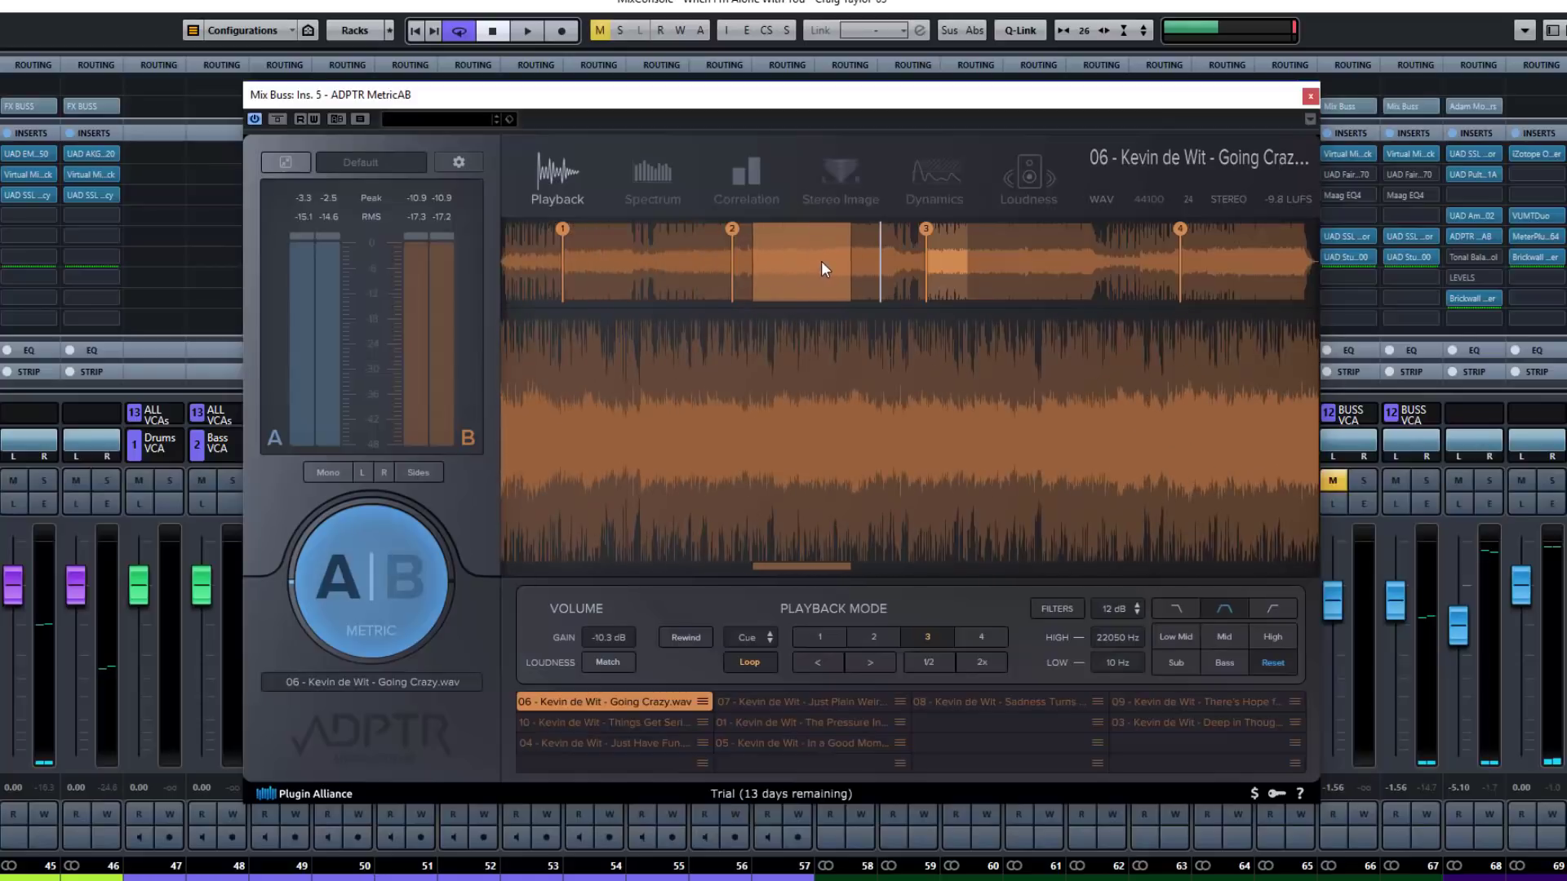
{"action": "scroll", "coordinate": [883, 415], "scroll_direction": "up", "scroll_amount": 5}
{"action": "scroll", "coordinate": [883, 415], "scroll_direction": "down", "scroll_amount": 6}
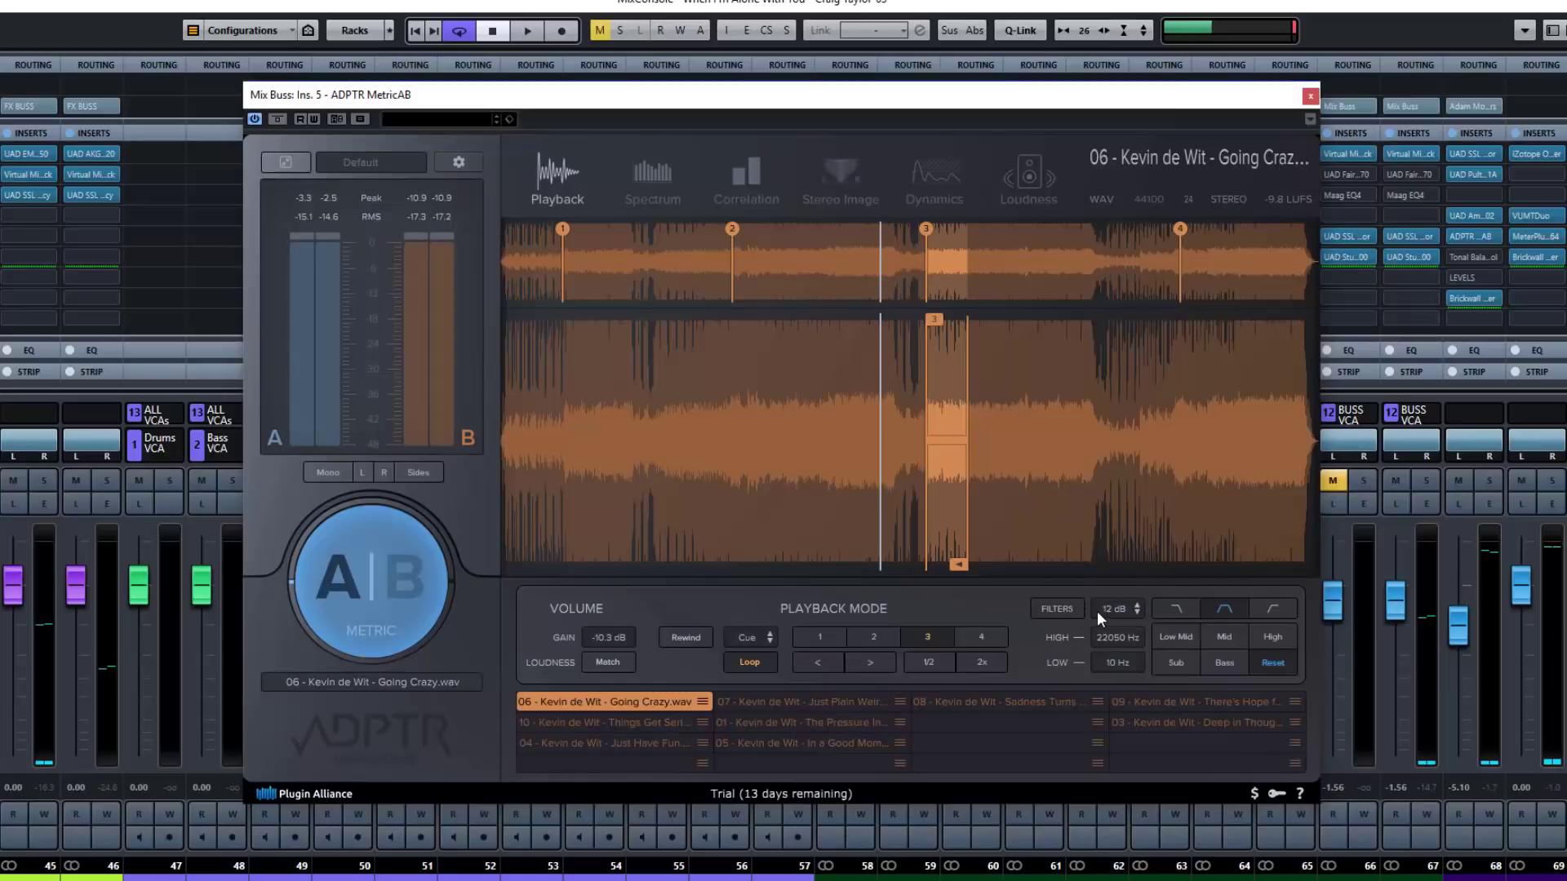
Enable the filters, keep the 12 dB slope, and try the low-pass and high-pass shapes before choosing band-pass.
{"action": "left_click", "coordinate": [1059, 608]}
{"action": "left_click", "coordinate": [1131, 609]}
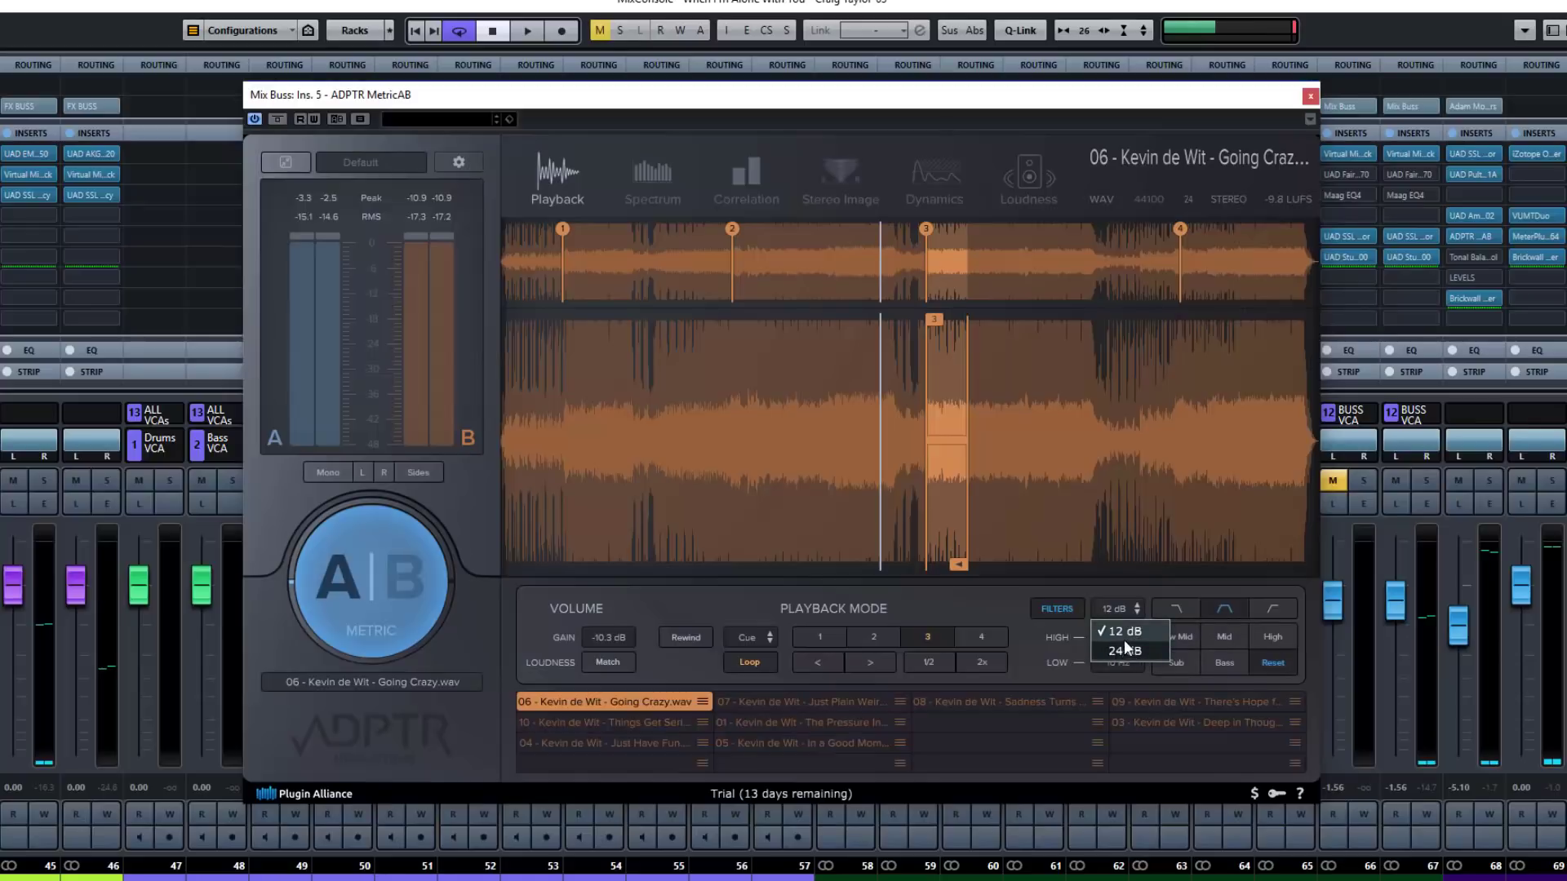
{"action": "left_click", "coordinate": [1134, 609]}
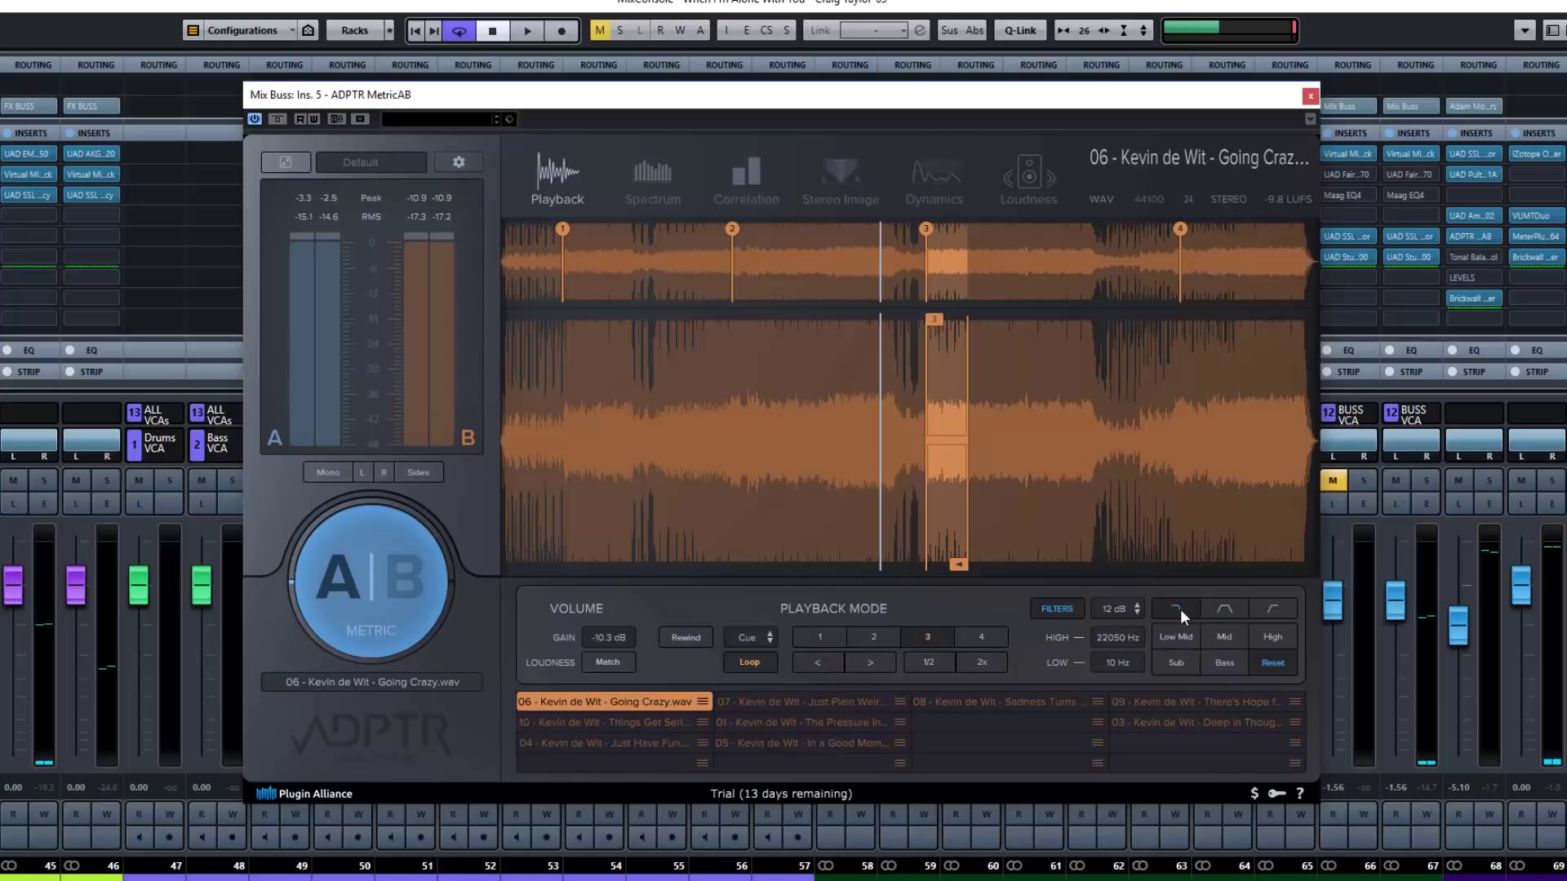
{"action": "left_click", "coordinate": [1273, 609]}
{"action": "left_click", "coordinate": [1219, 609]}
Step through the Low Mid, Mid, High, Sub, Bass and Reset filter presets and finish on Sub.
{"action": "left_click", "coordinate": [1178, 637]}
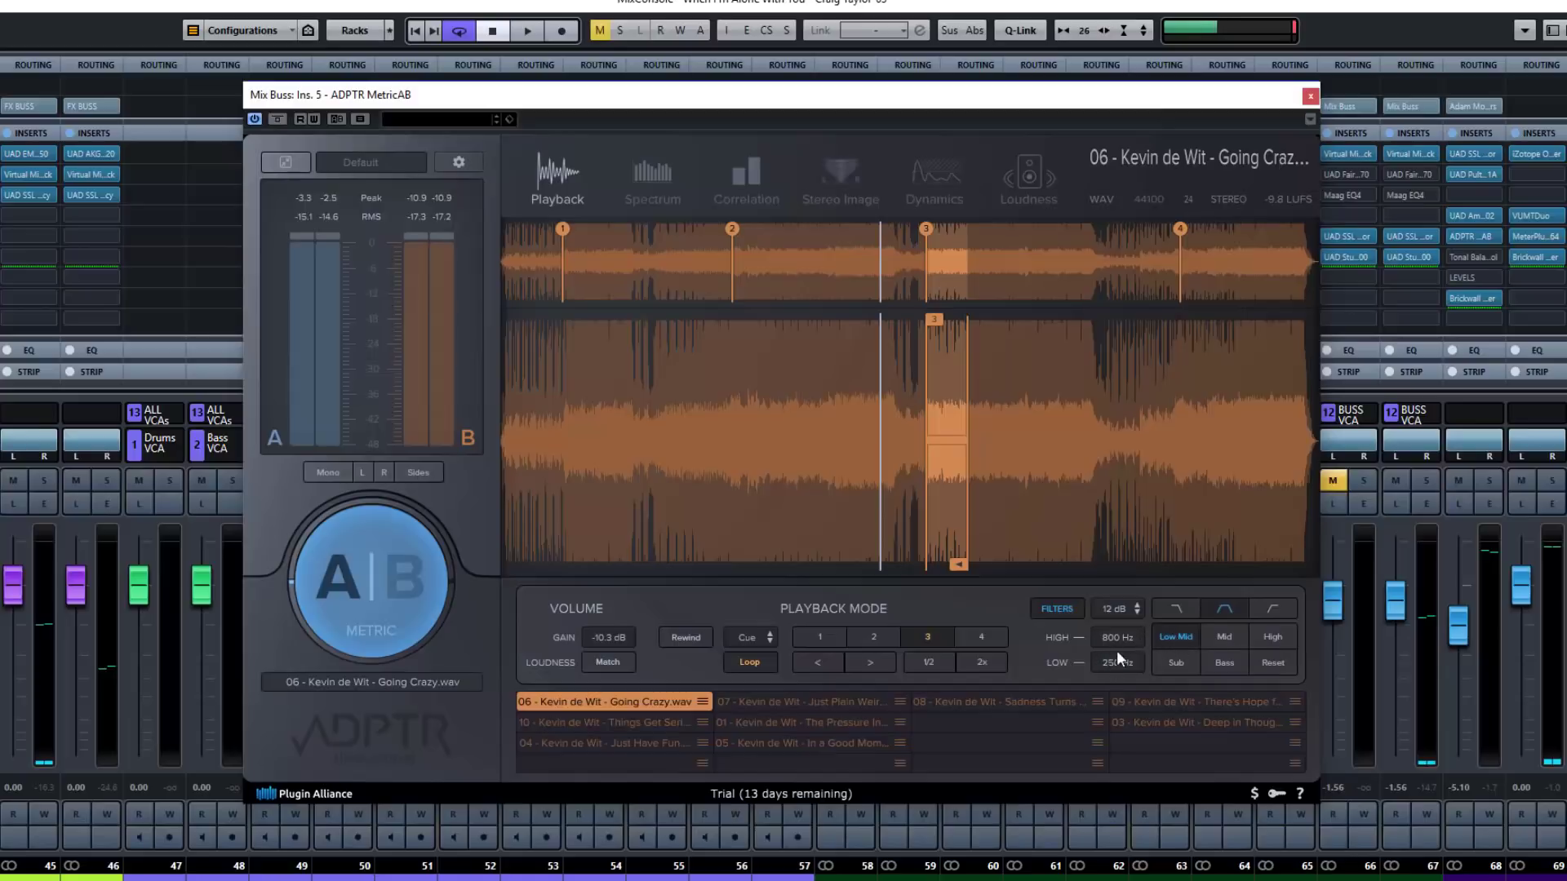
{"action": "left_click", "coordinate": [1222, 637]}
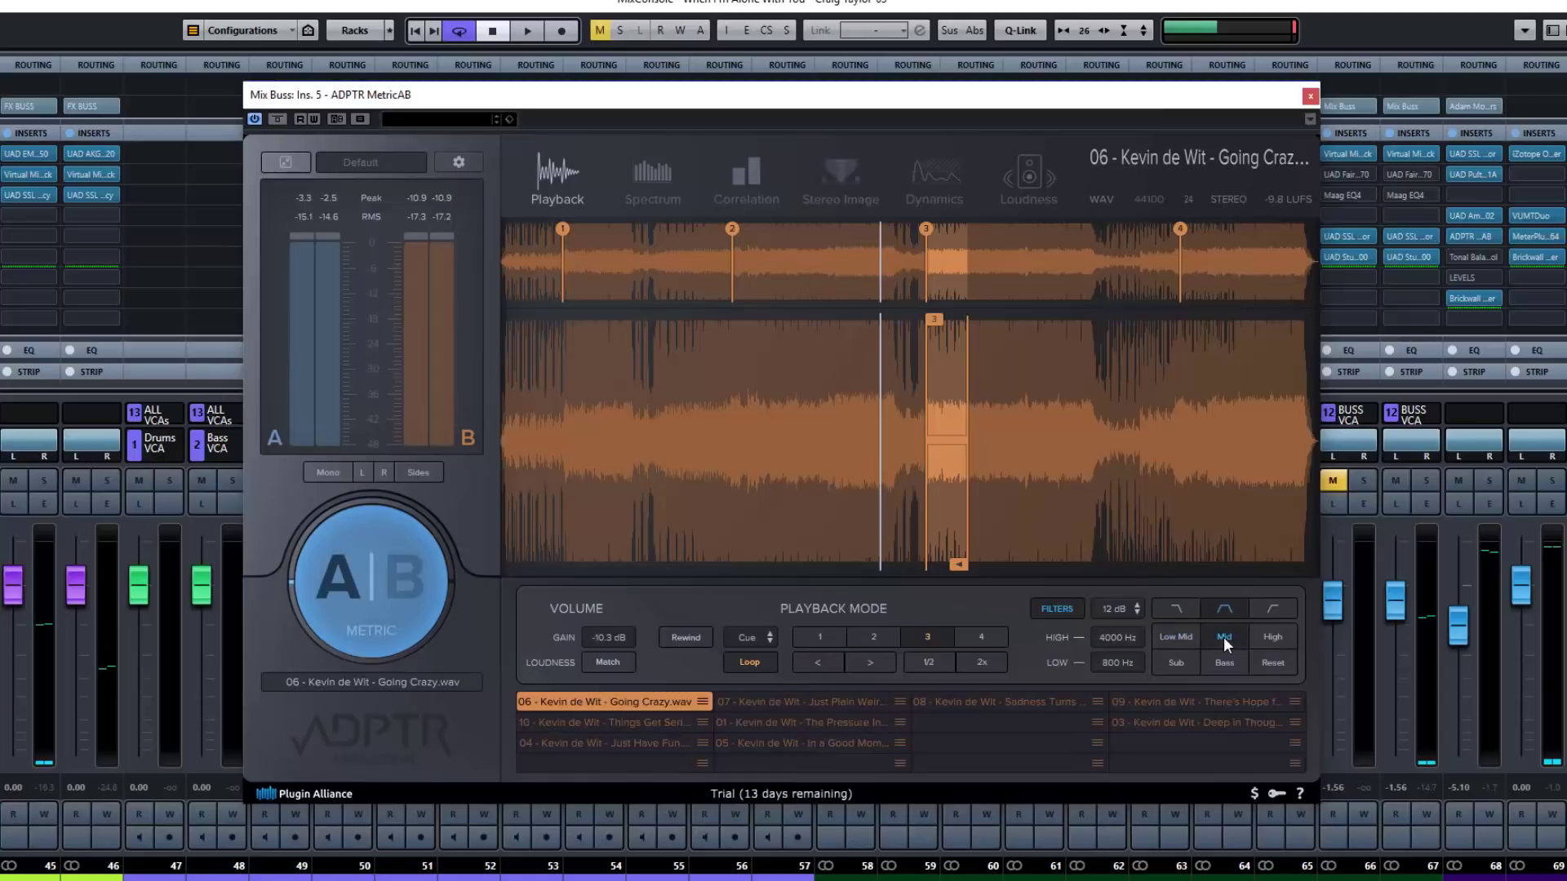
{"action": "left_click", "coordinate": [1271, 636]}
{"action": "left_click", "coordinate": [1177, 664]}
{"action": "left_click", "coordinate": [1218, 666]}
{"action": "left_click", "coordinate": [1261, 661]}
{"action": "left_click", "coordinate": [1175, 663]}
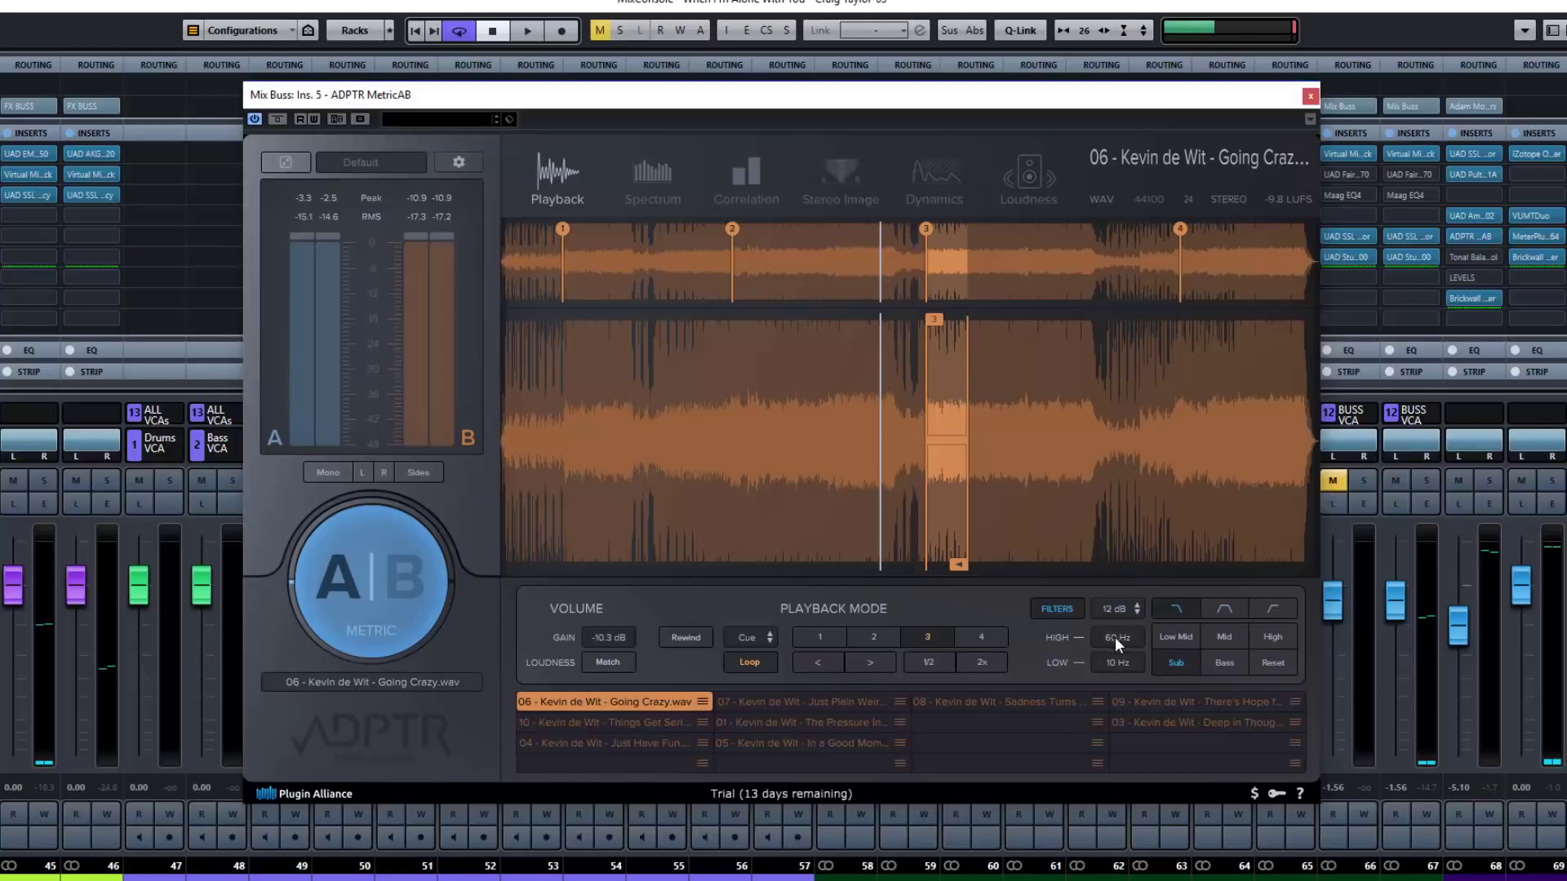
Try the band-pass, low-pass and high-pass shapes on the Sub preset, return to low-pass, and turn the filters off.
{"action": "left_click", "coordinate": [1221, 608]}
{"action": "left_click", "coordinate": [1180, 607]}
{"action": "left_click", "coordinate": [1268, 609]}
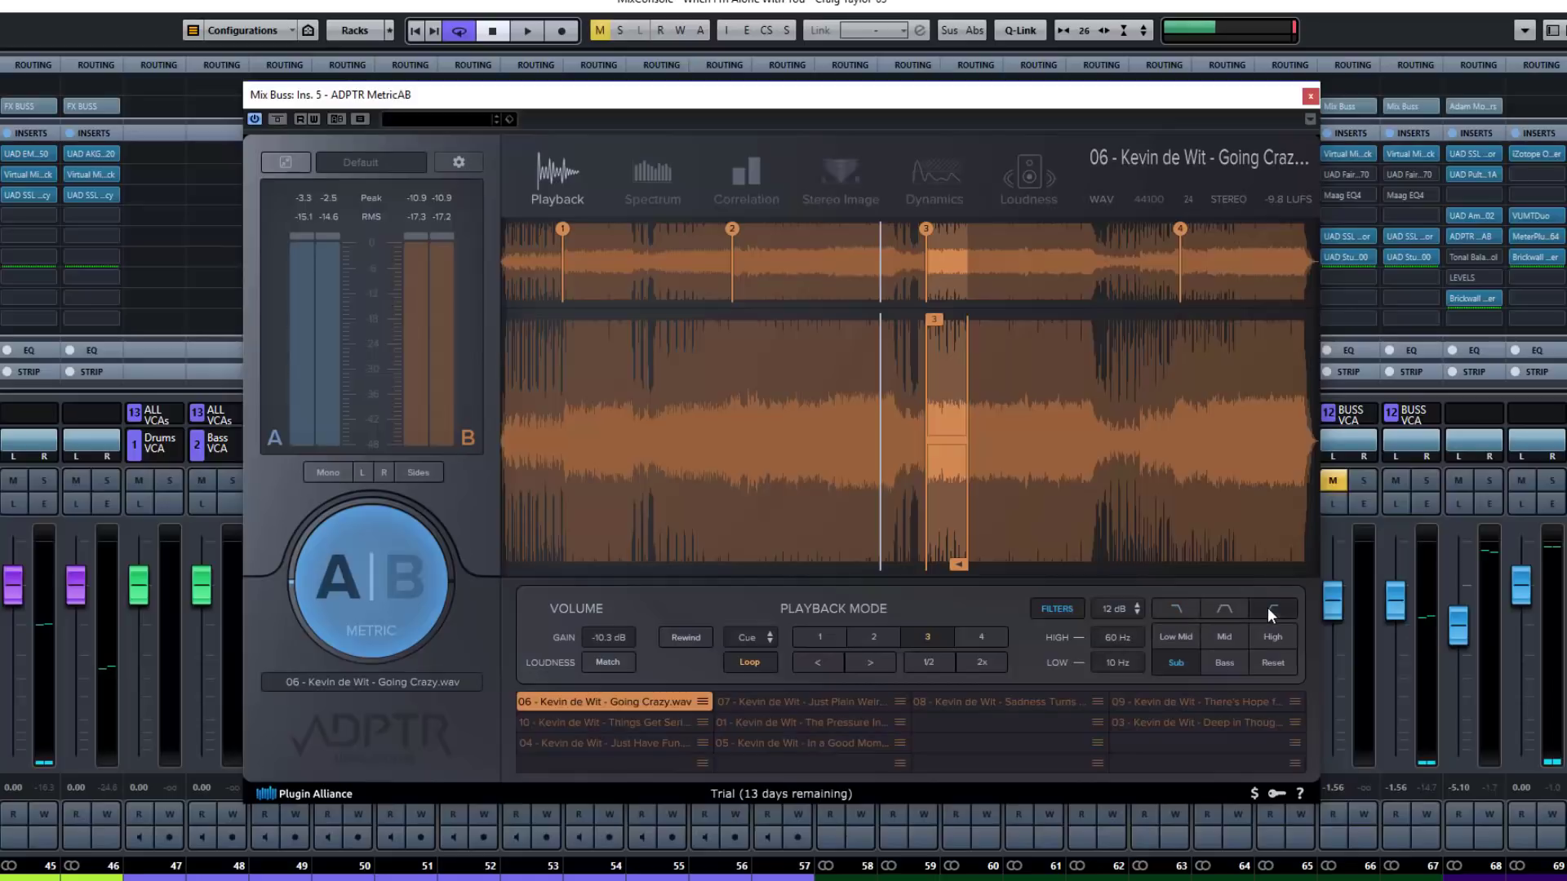
{"action": "left_click", "coordinate": [1176, 609]}
{"action": "left_click", "coordinate": [1059, 608]}
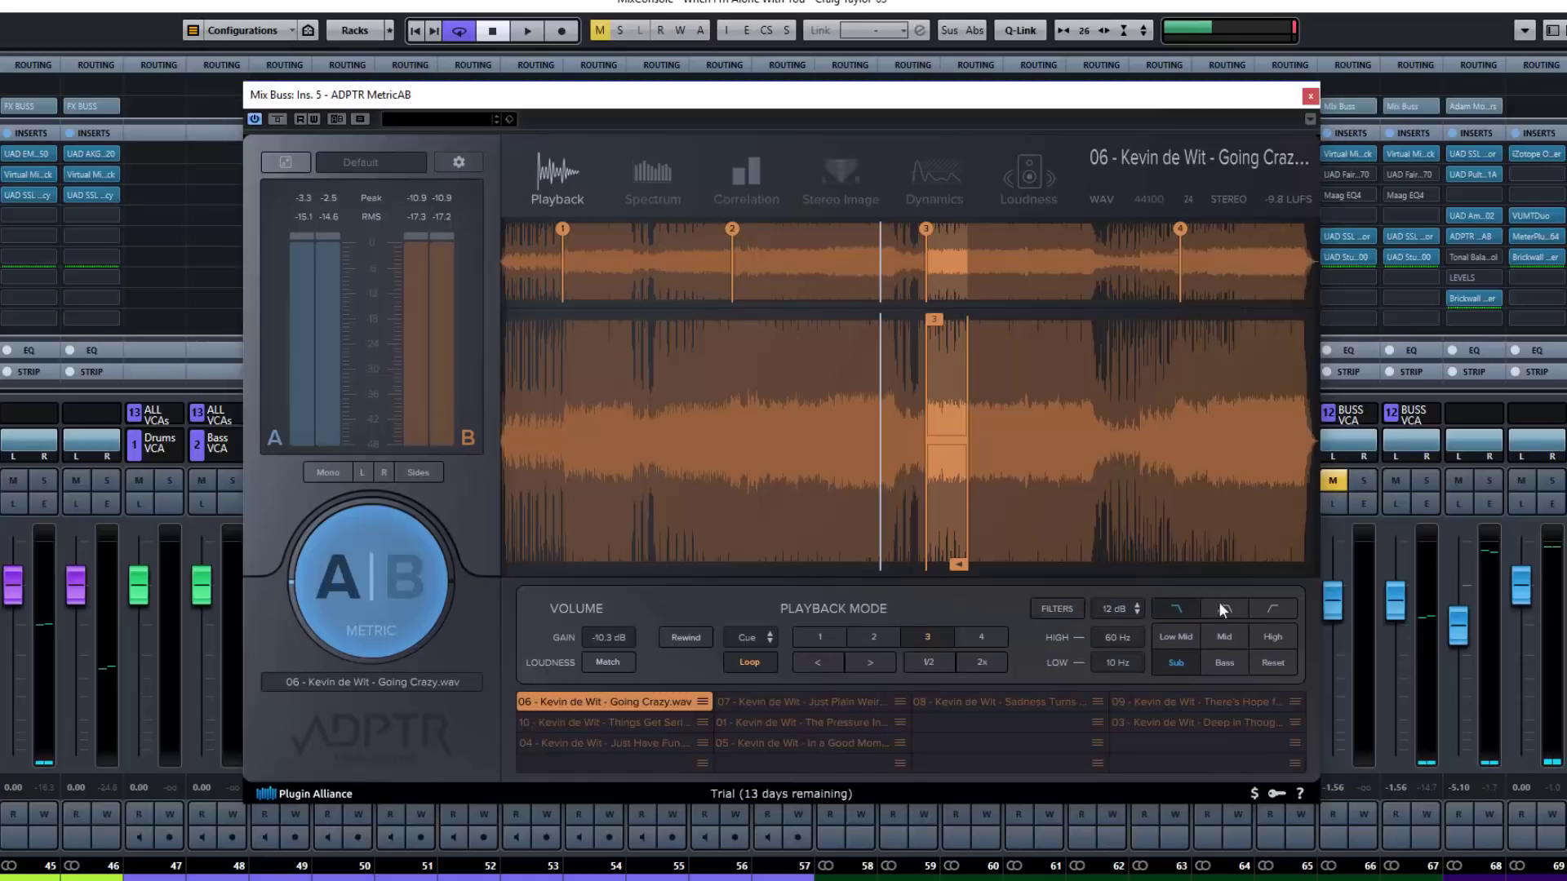
Play the session, enable the Sub low-pass filter, and compare reference B before returning to mix A.
{"action": "key", "text": "space"}
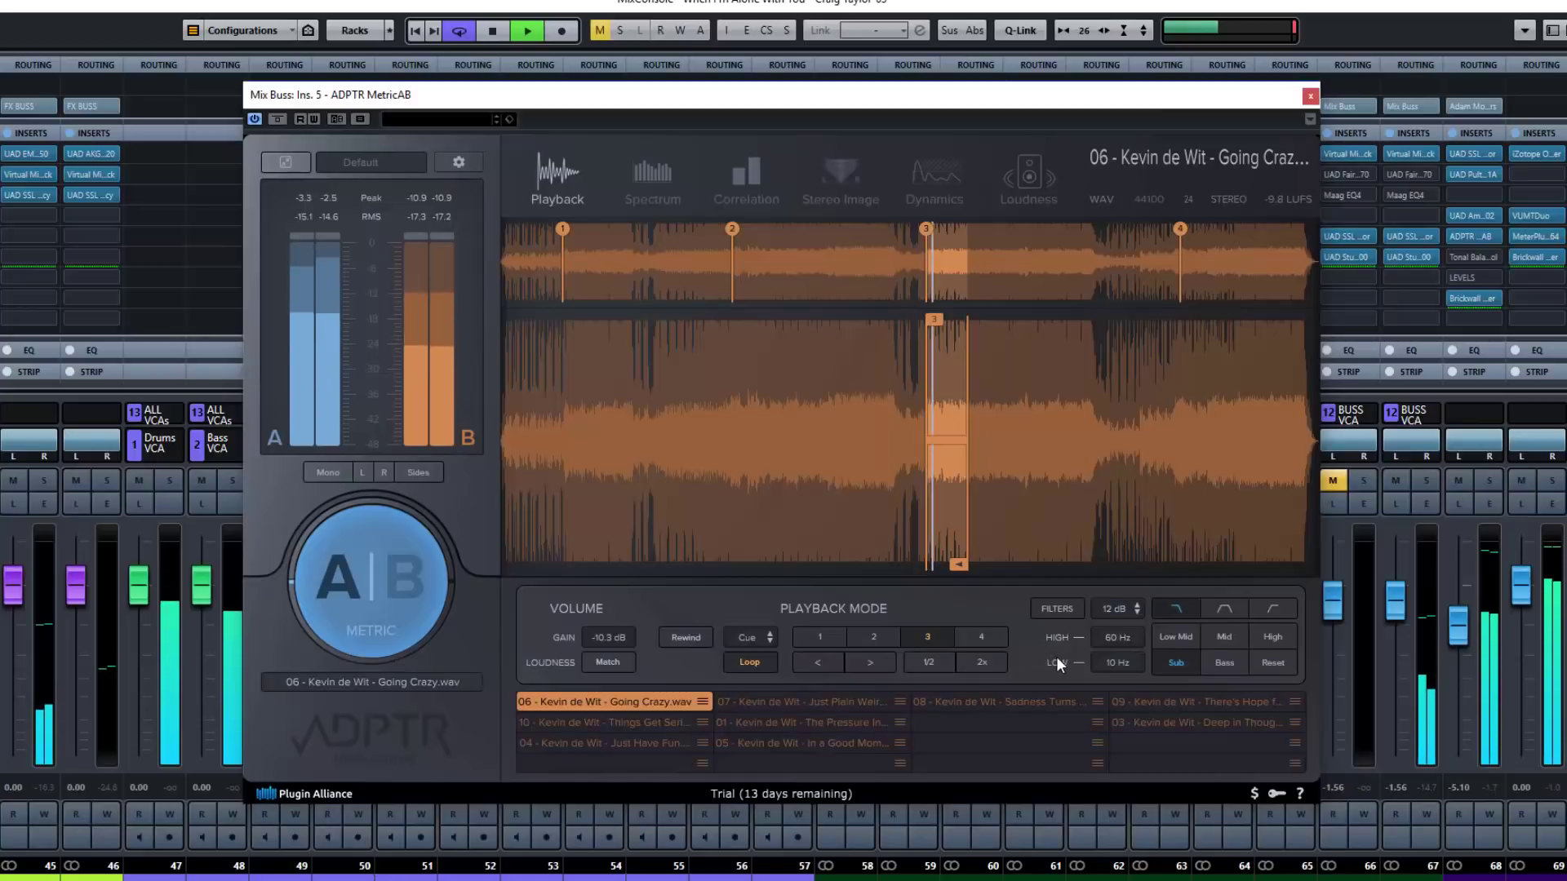
{"action": "left_click", "coordinate": [1060, 611]}
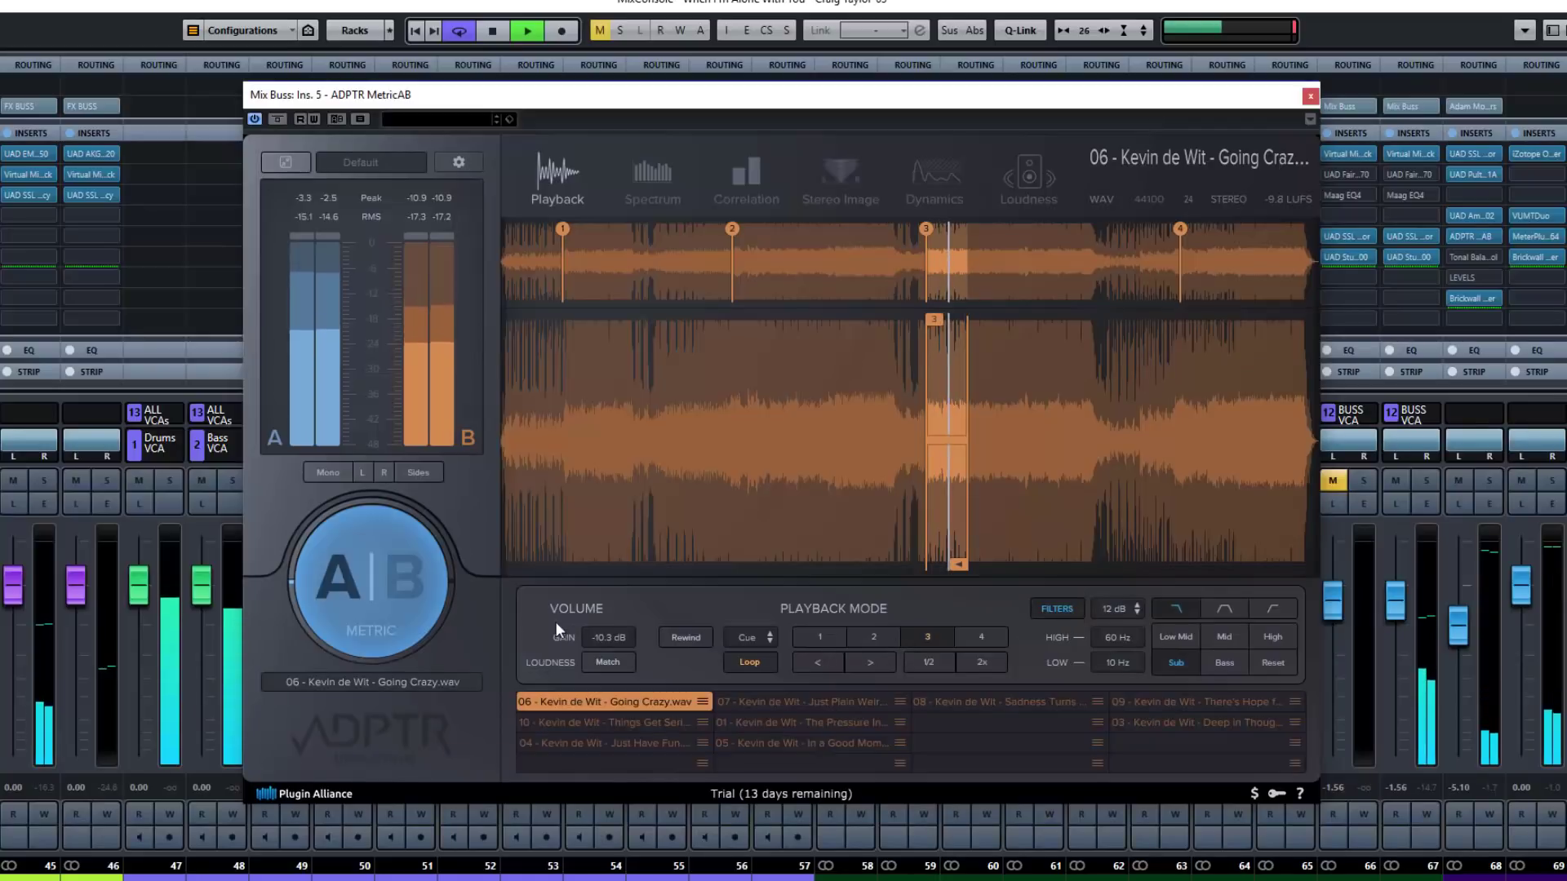
{"action": "left_click", "coordinate": [414, 605]}
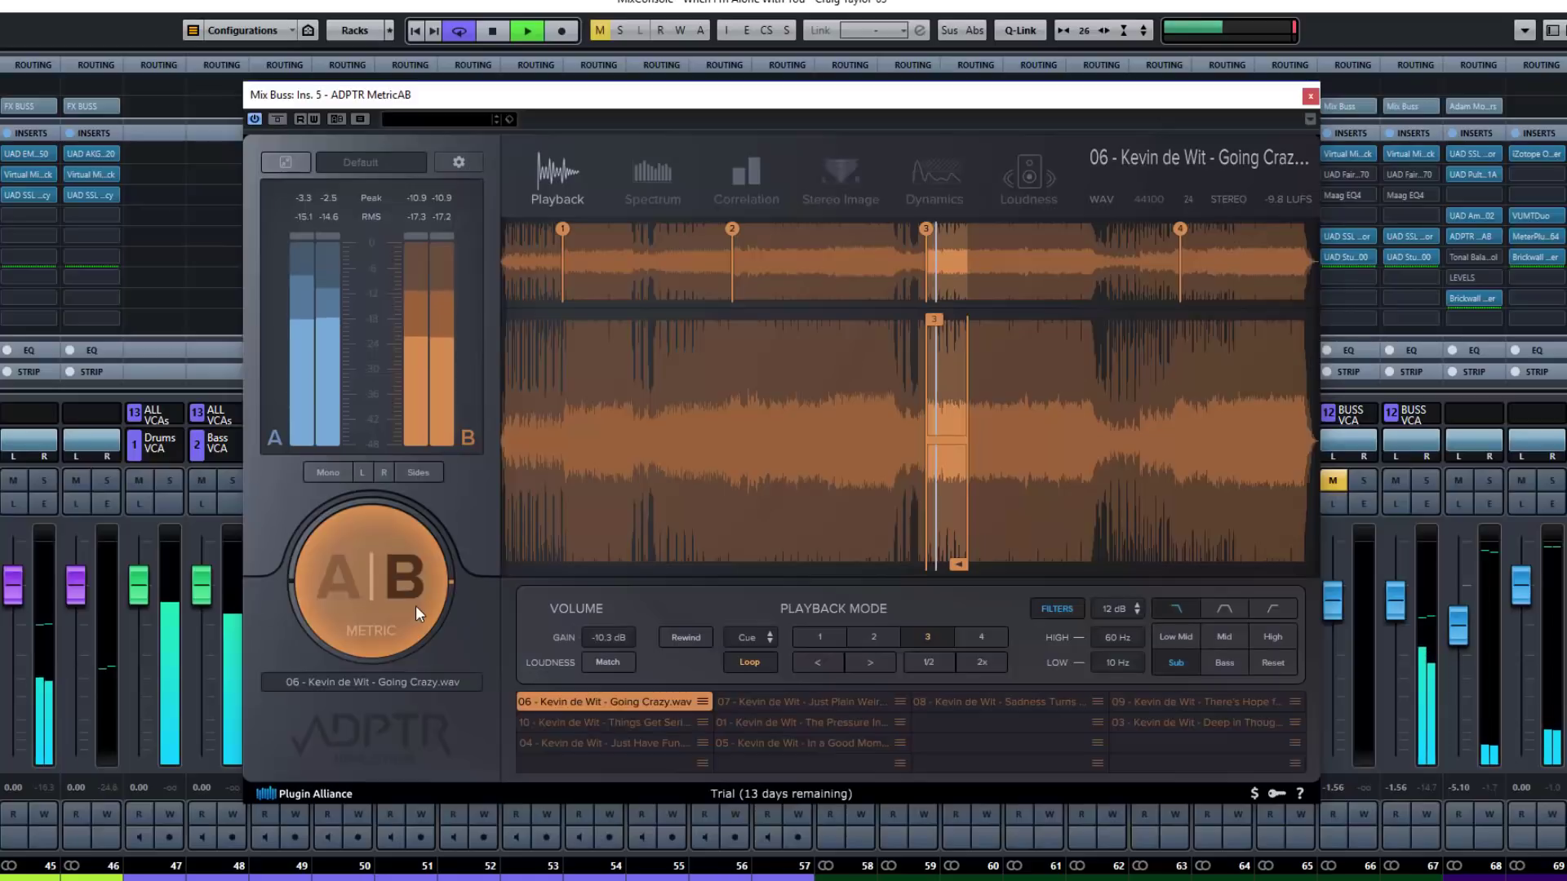
{"action": "left_click", "coordinate": [364, 614]}
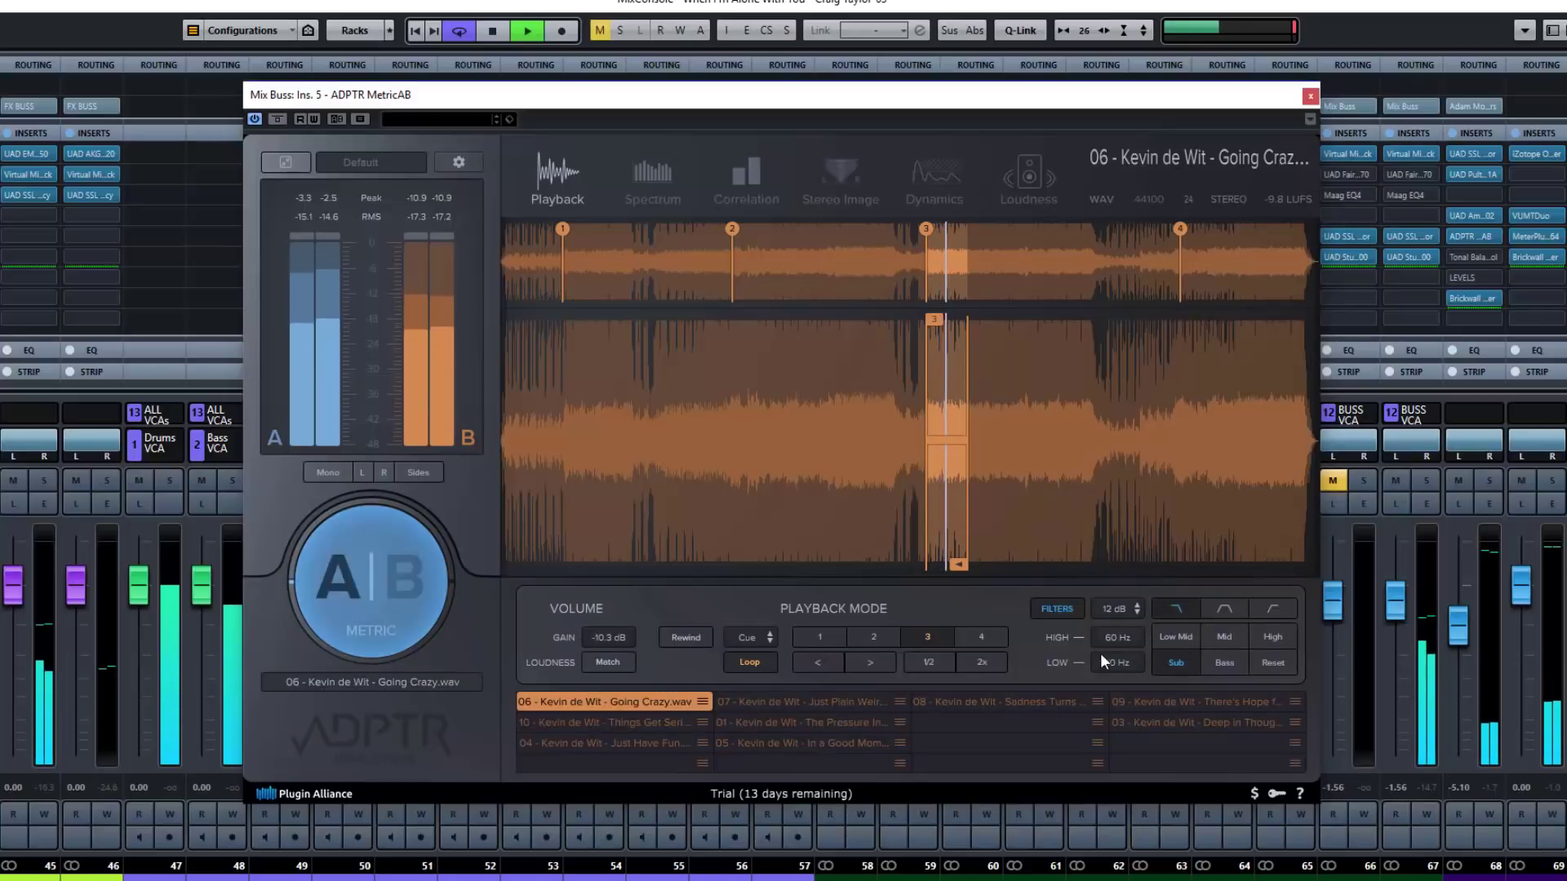
Switch the filter to the Bass preset and change its shape to low-pass, ending on high-pass.
{"action": "left_click", "coordinate": [1237, 659]}
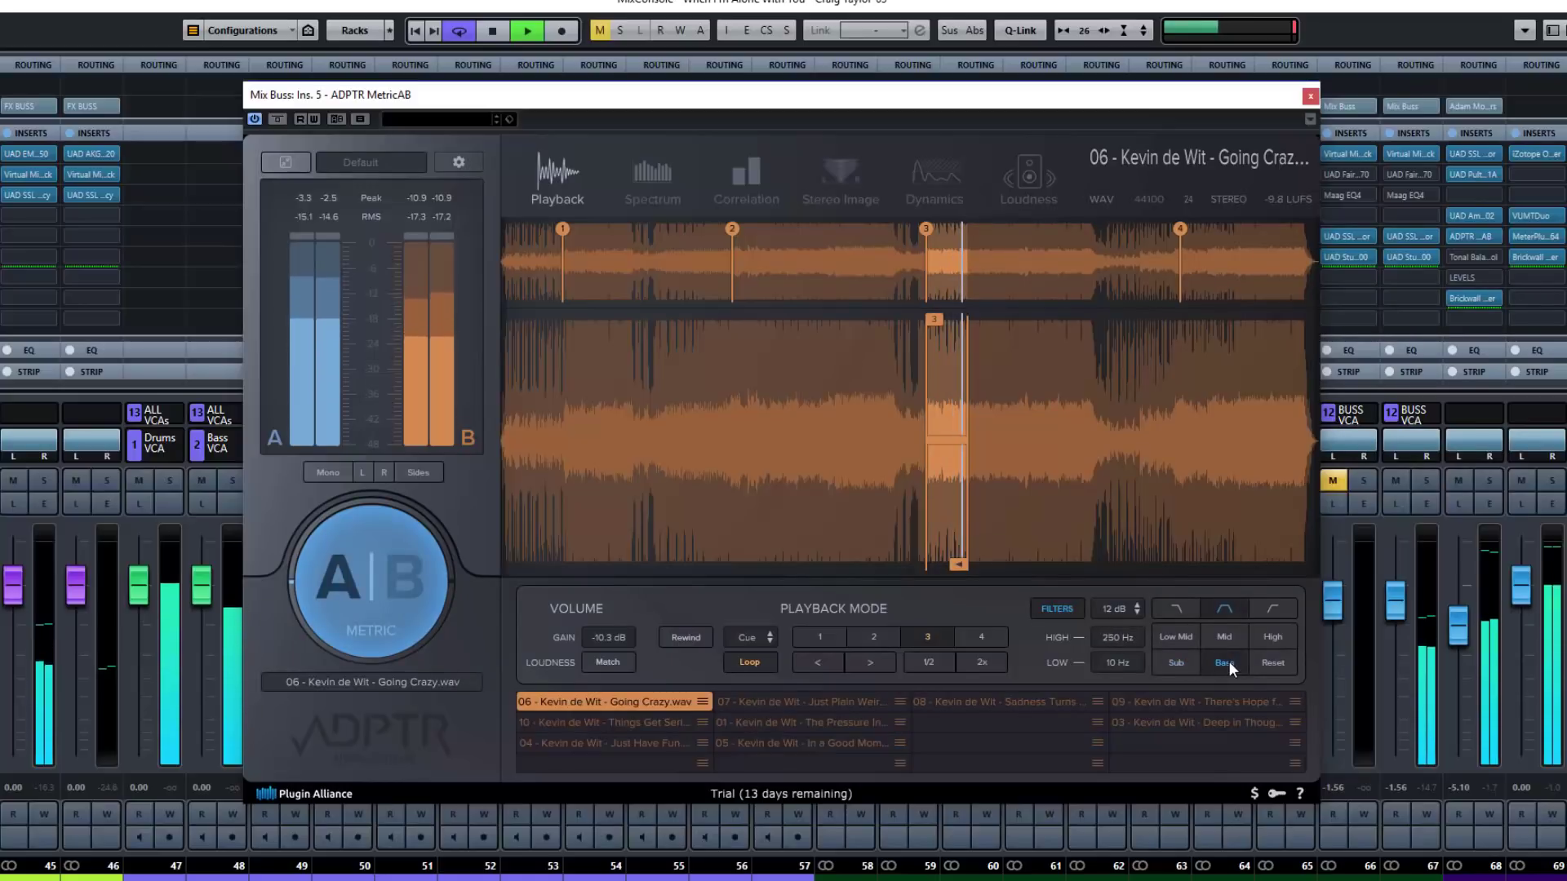
{"action": "left_click", "coordinate": [1180, 606]}
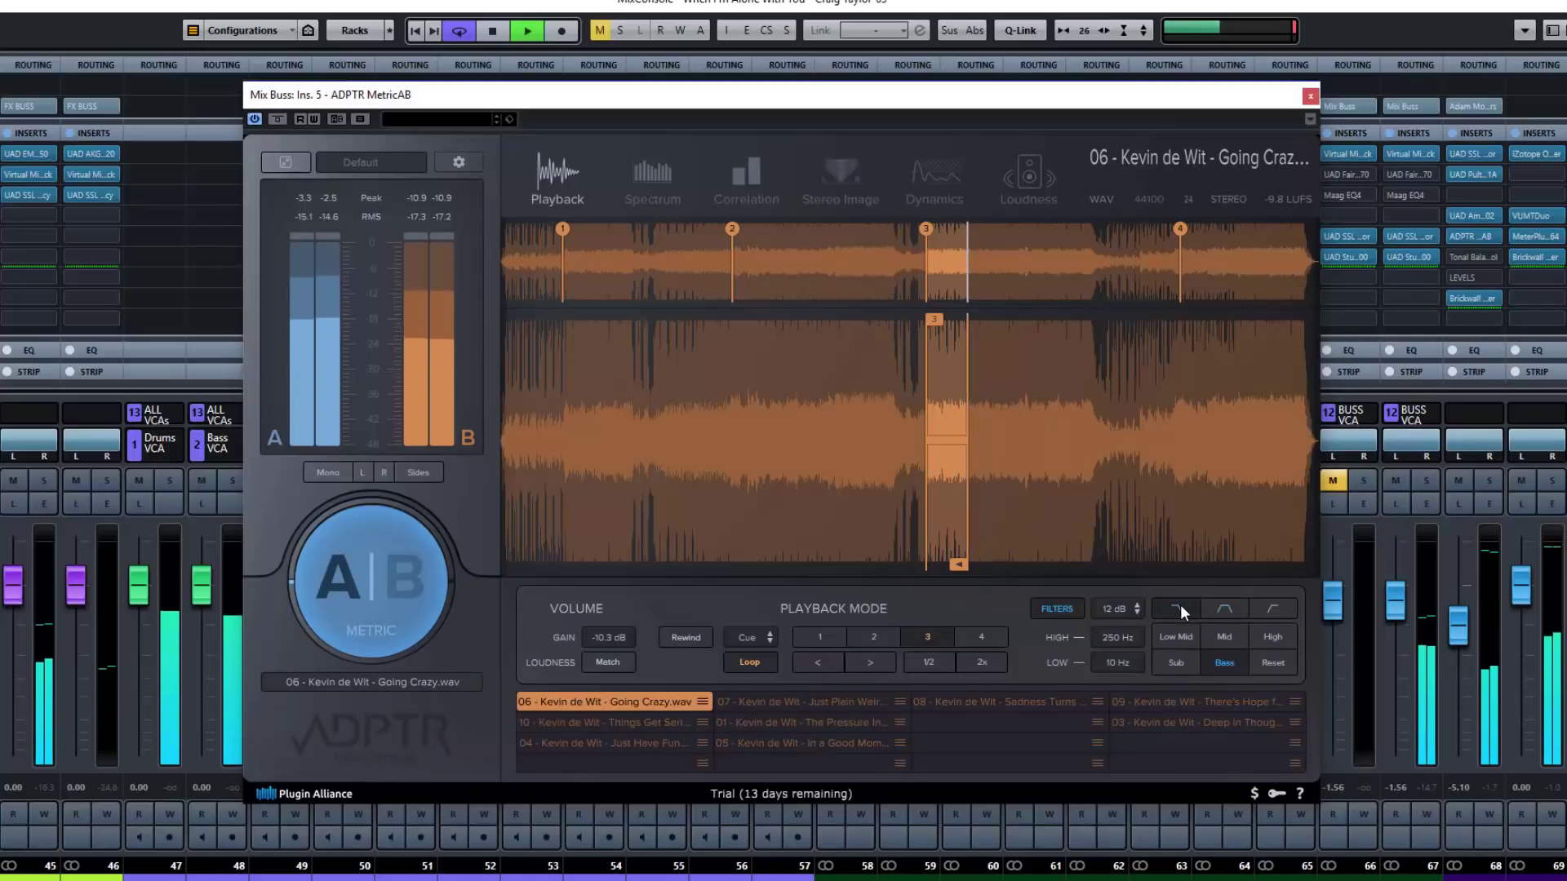
{"action": "left_click", "coordinate": [1271, 607]}
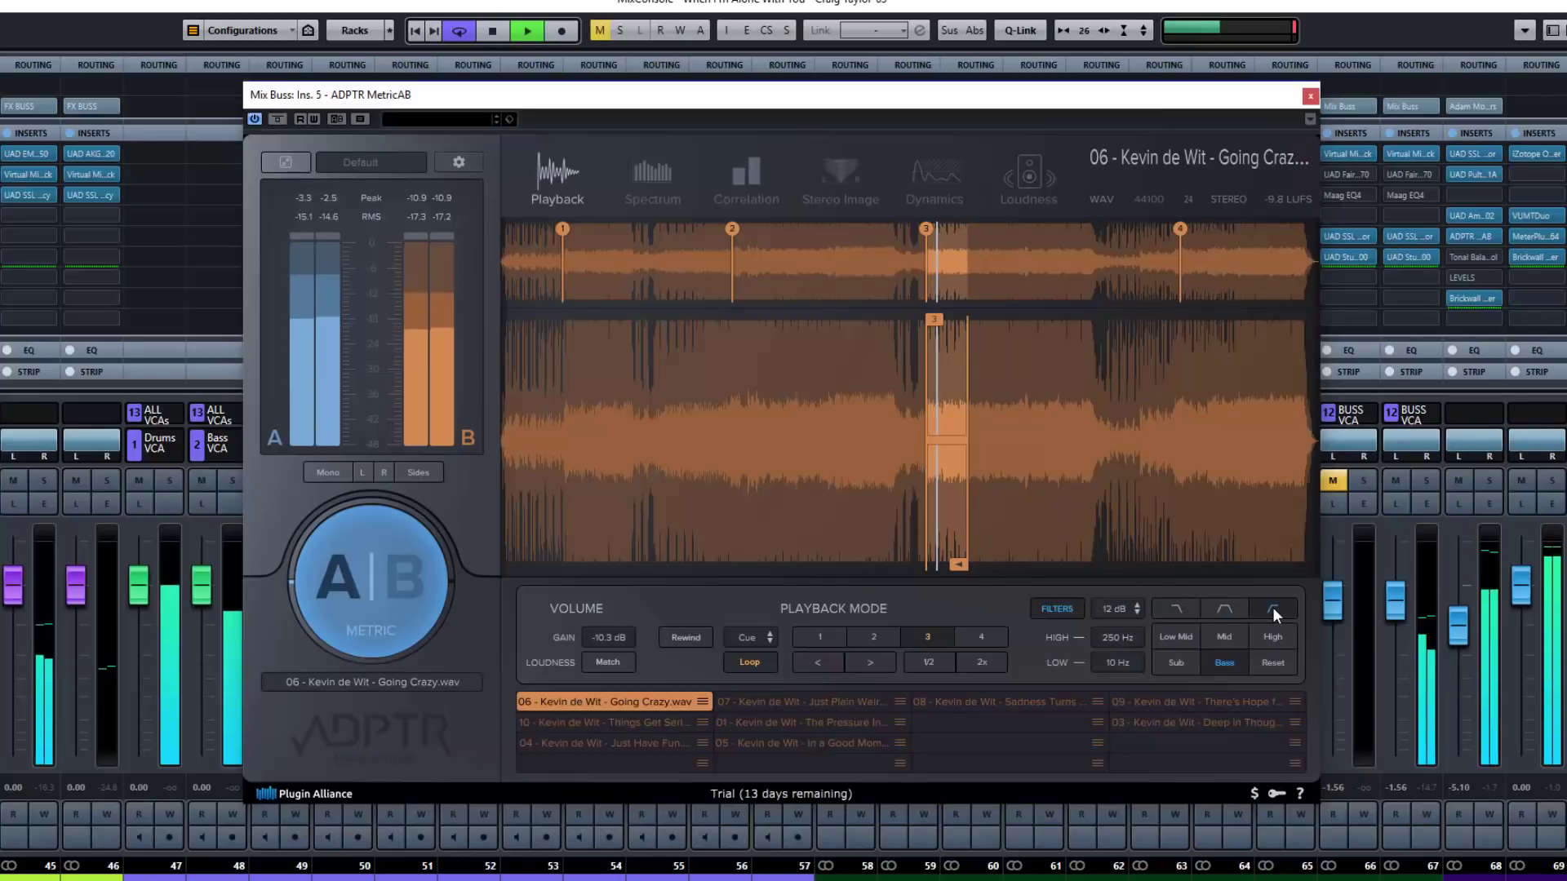
Return the Bass filter to the band-pass shape and step through the Low Mid preset to Mid.
{"action": "left_click", "coordinate": [1227, 607]}
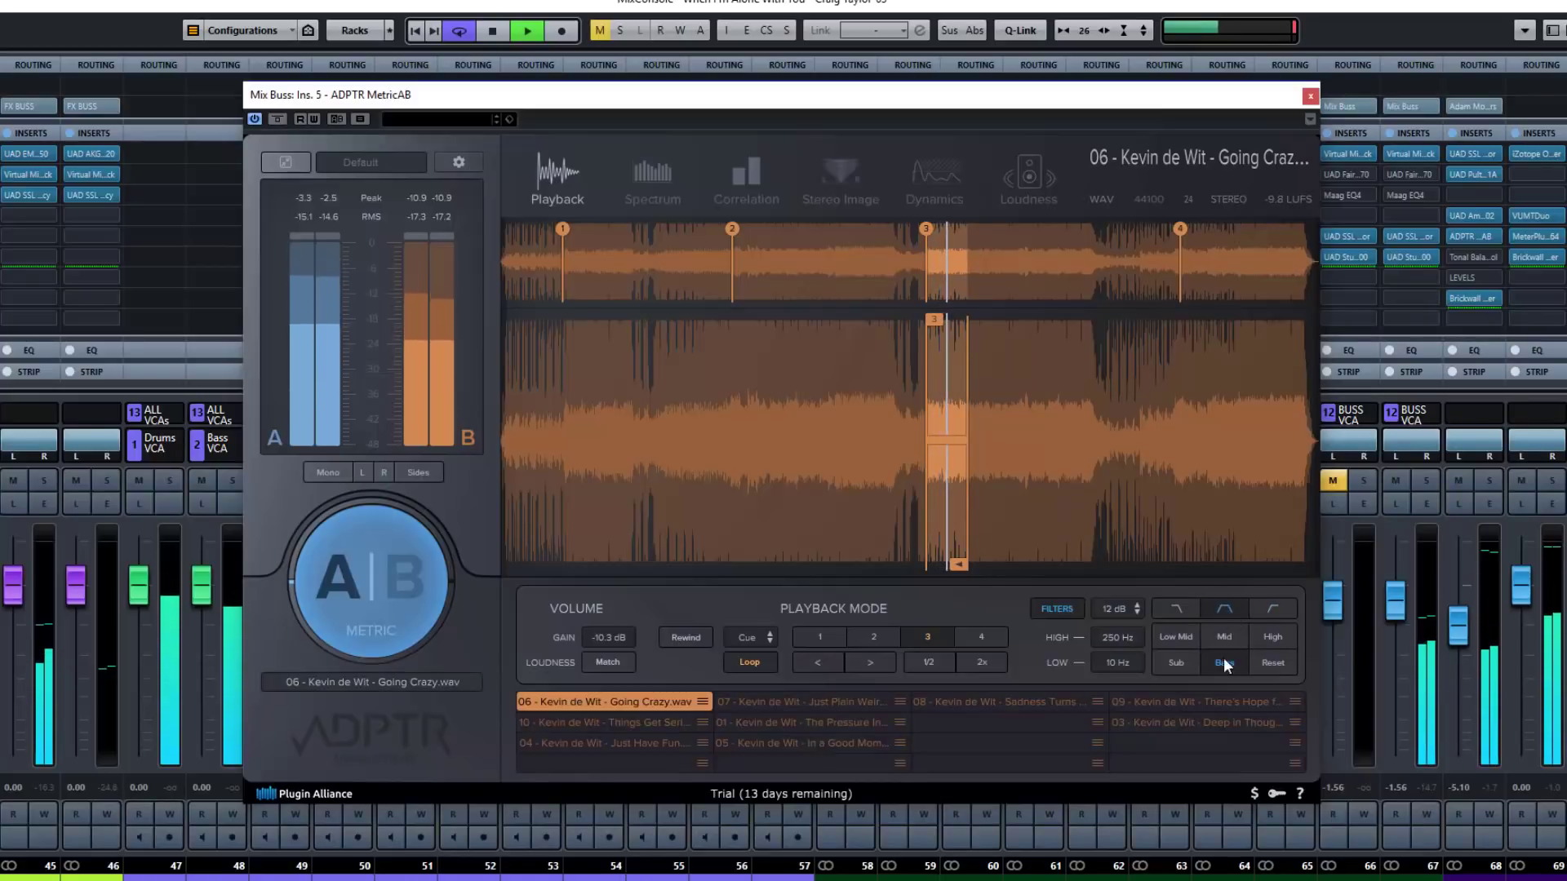
{"action": "left_click", "coordinate": [1183, 636]}
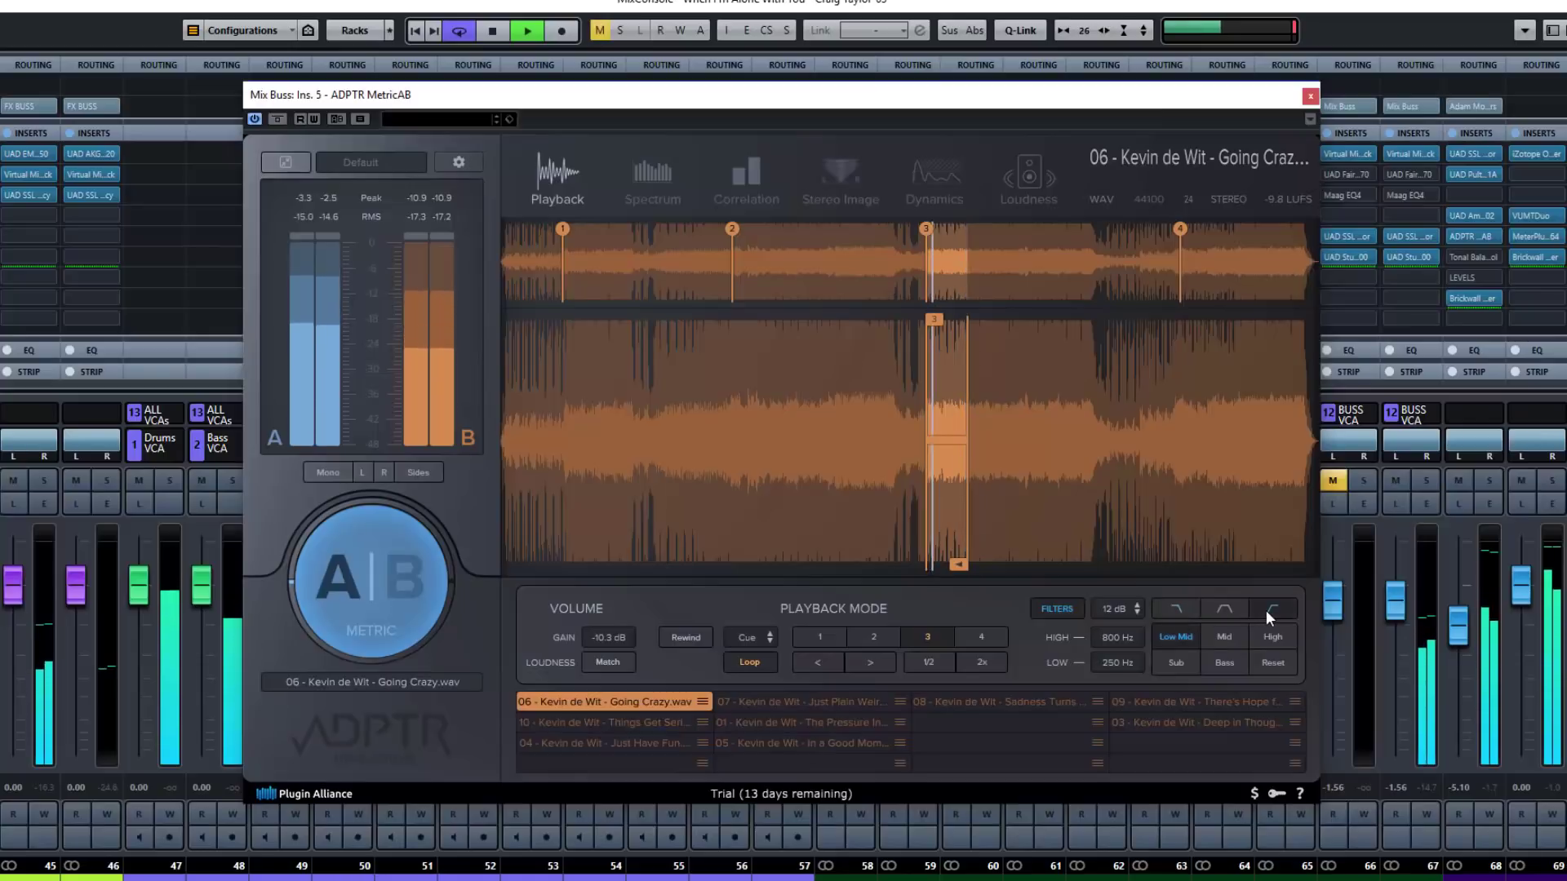
{"action": "left_click", "coordinate": [1232, 630]}
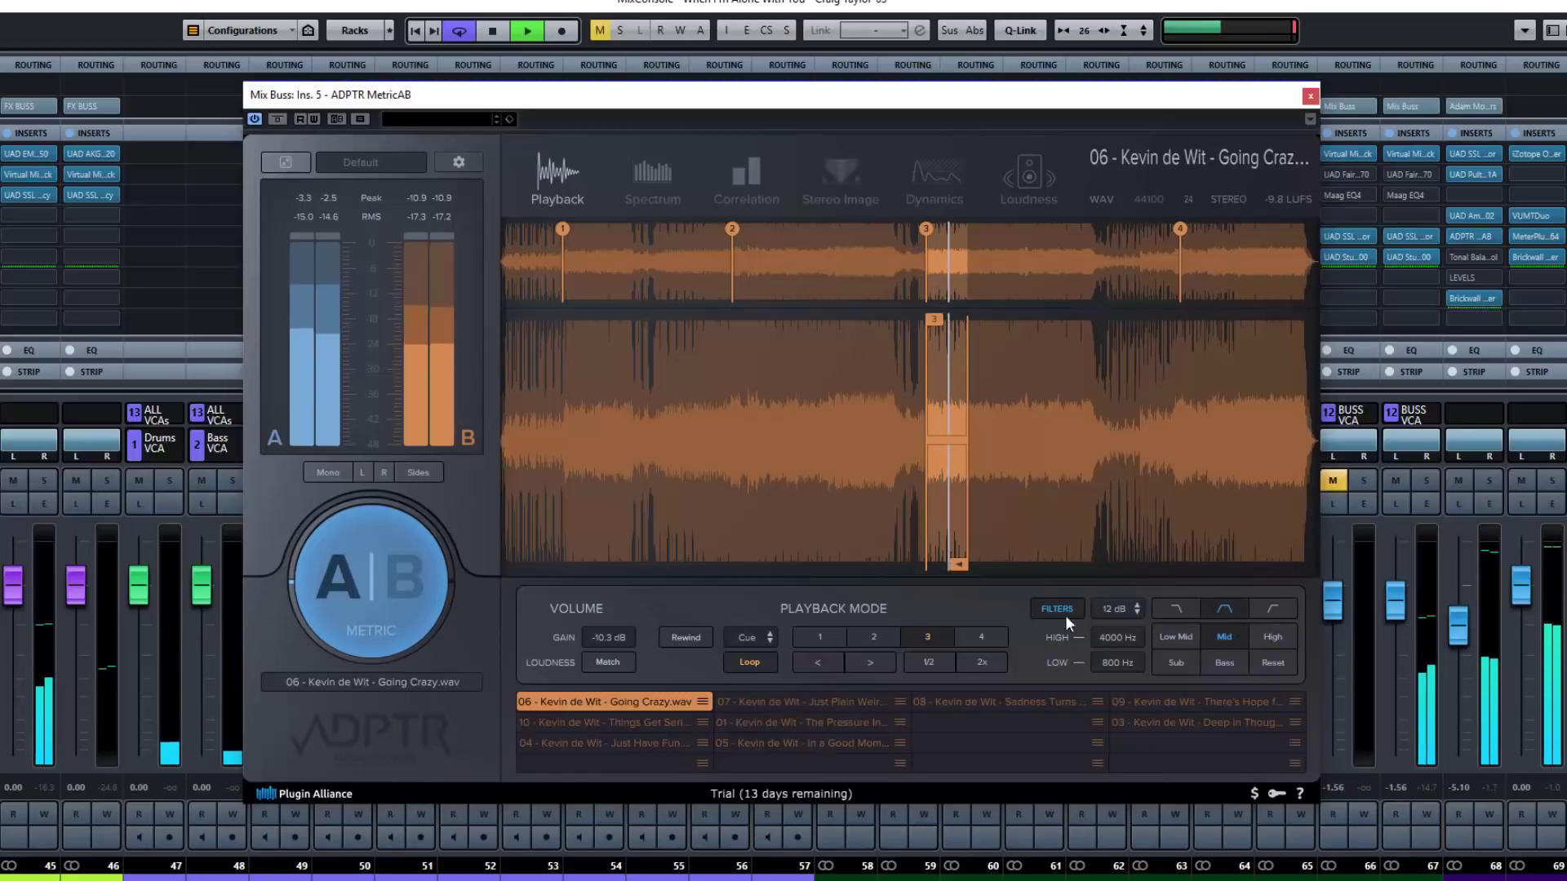
Compare reference B with mix A through the Mid filter preset and again through the High preset.
{"action": "left_click", "coordinate": [354, 584]}
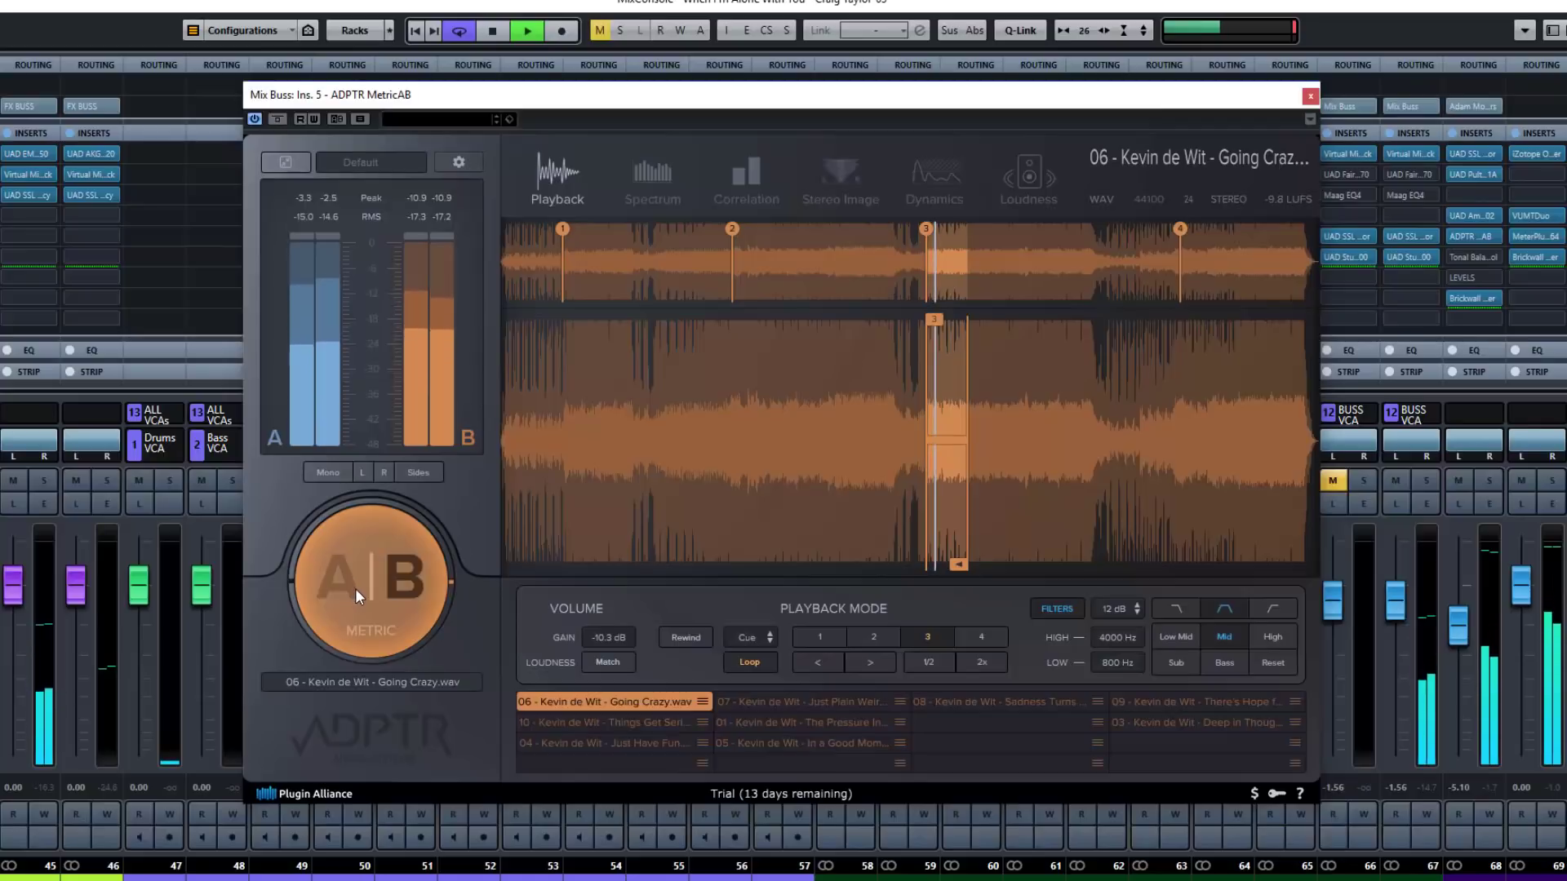
{"action": "left_click", "coordinate": [355, 589]}
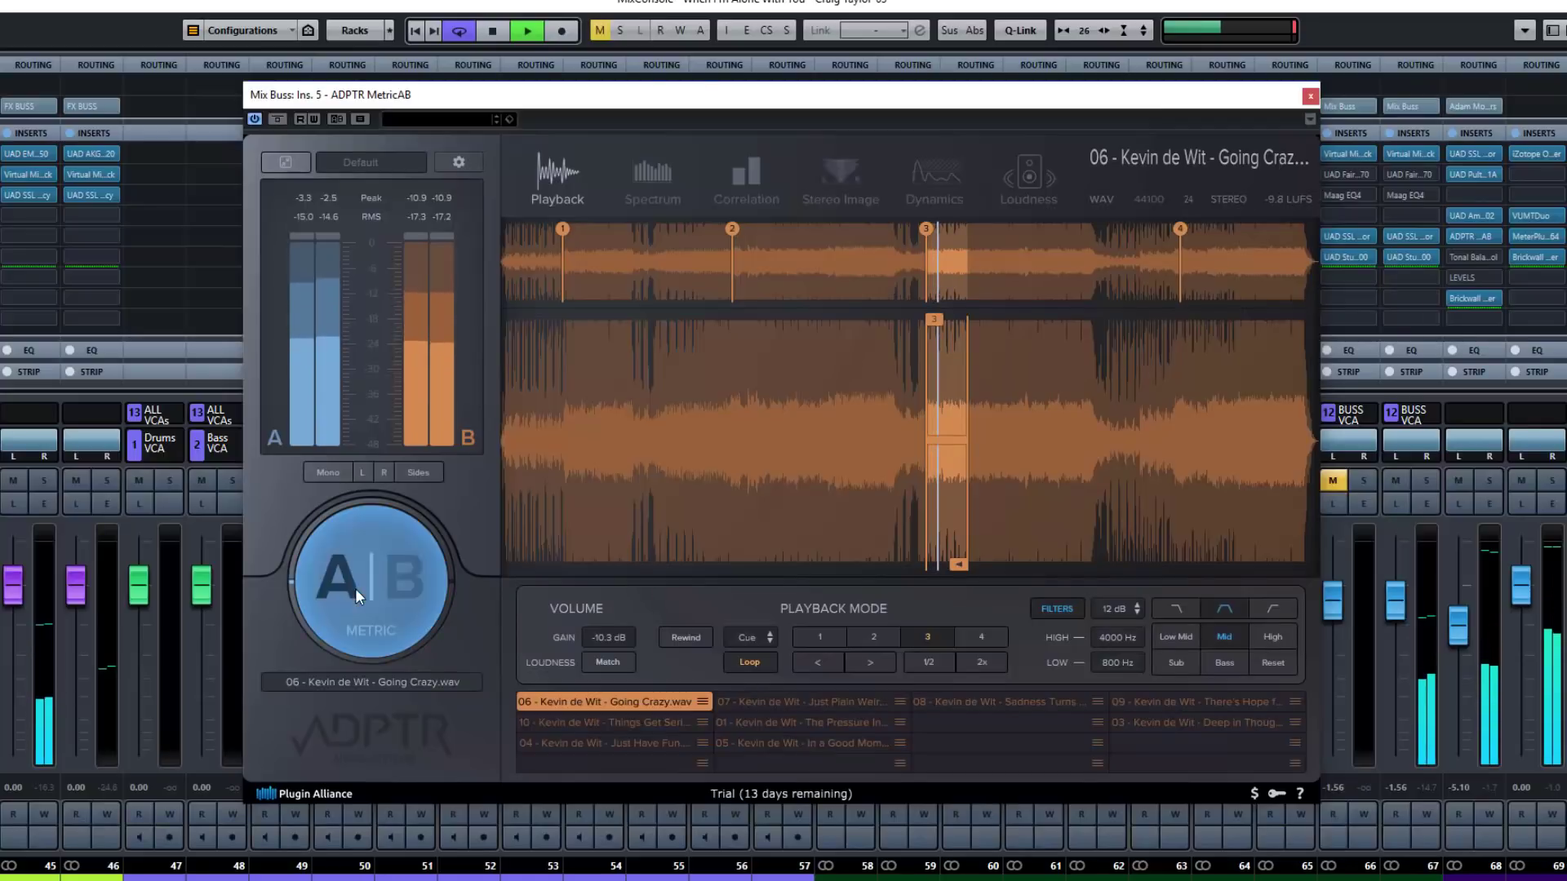
{"action": "left_click", "coordinate": [1272, 634]}
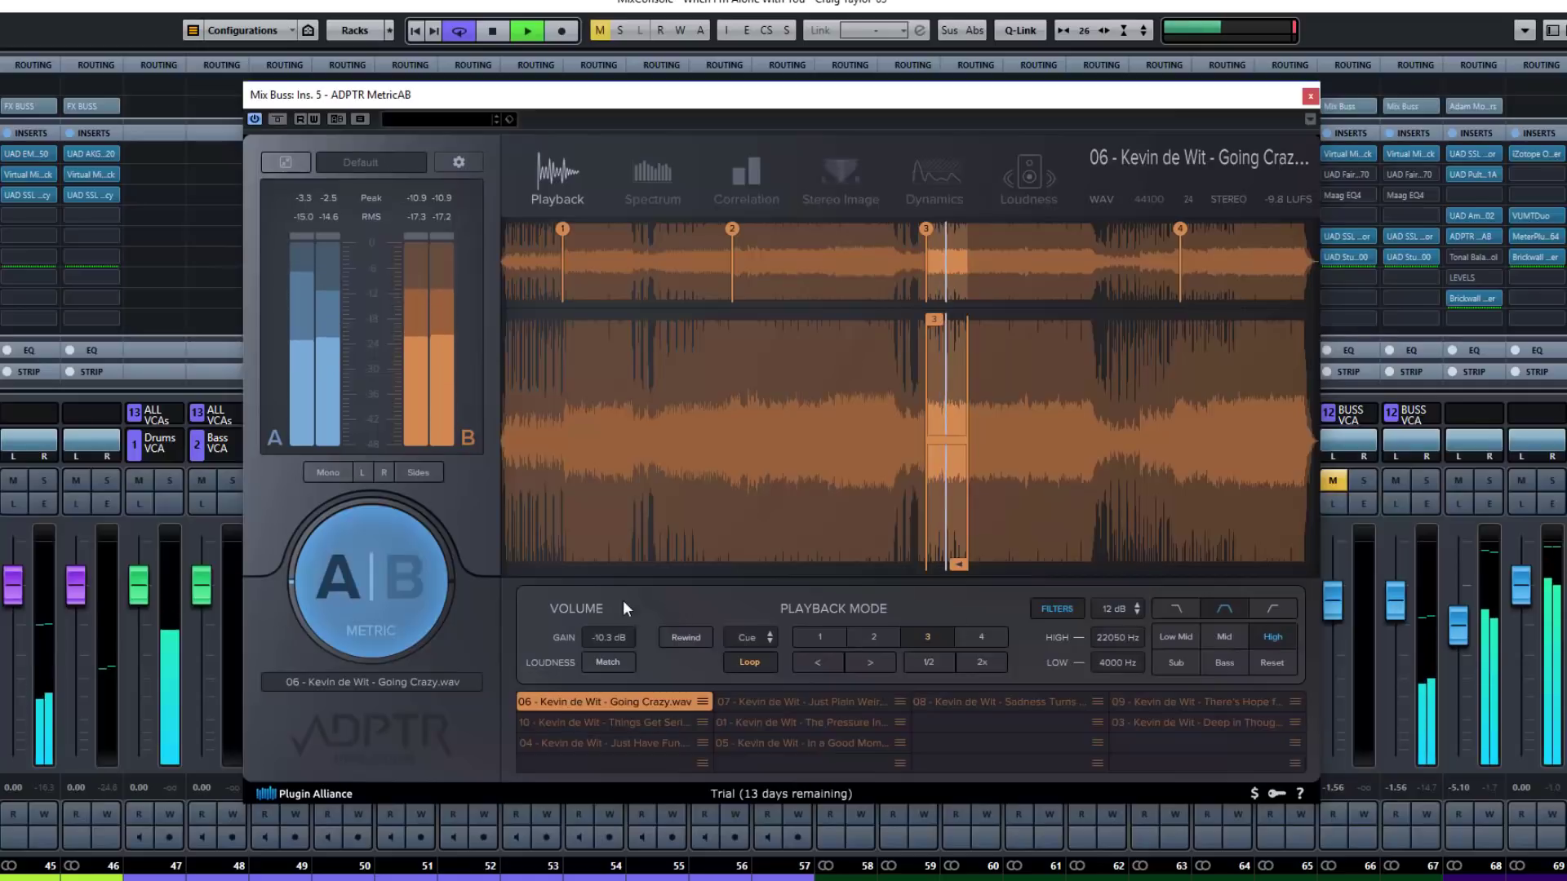
{"action": "left_click", "coordinate": [399, 580]}
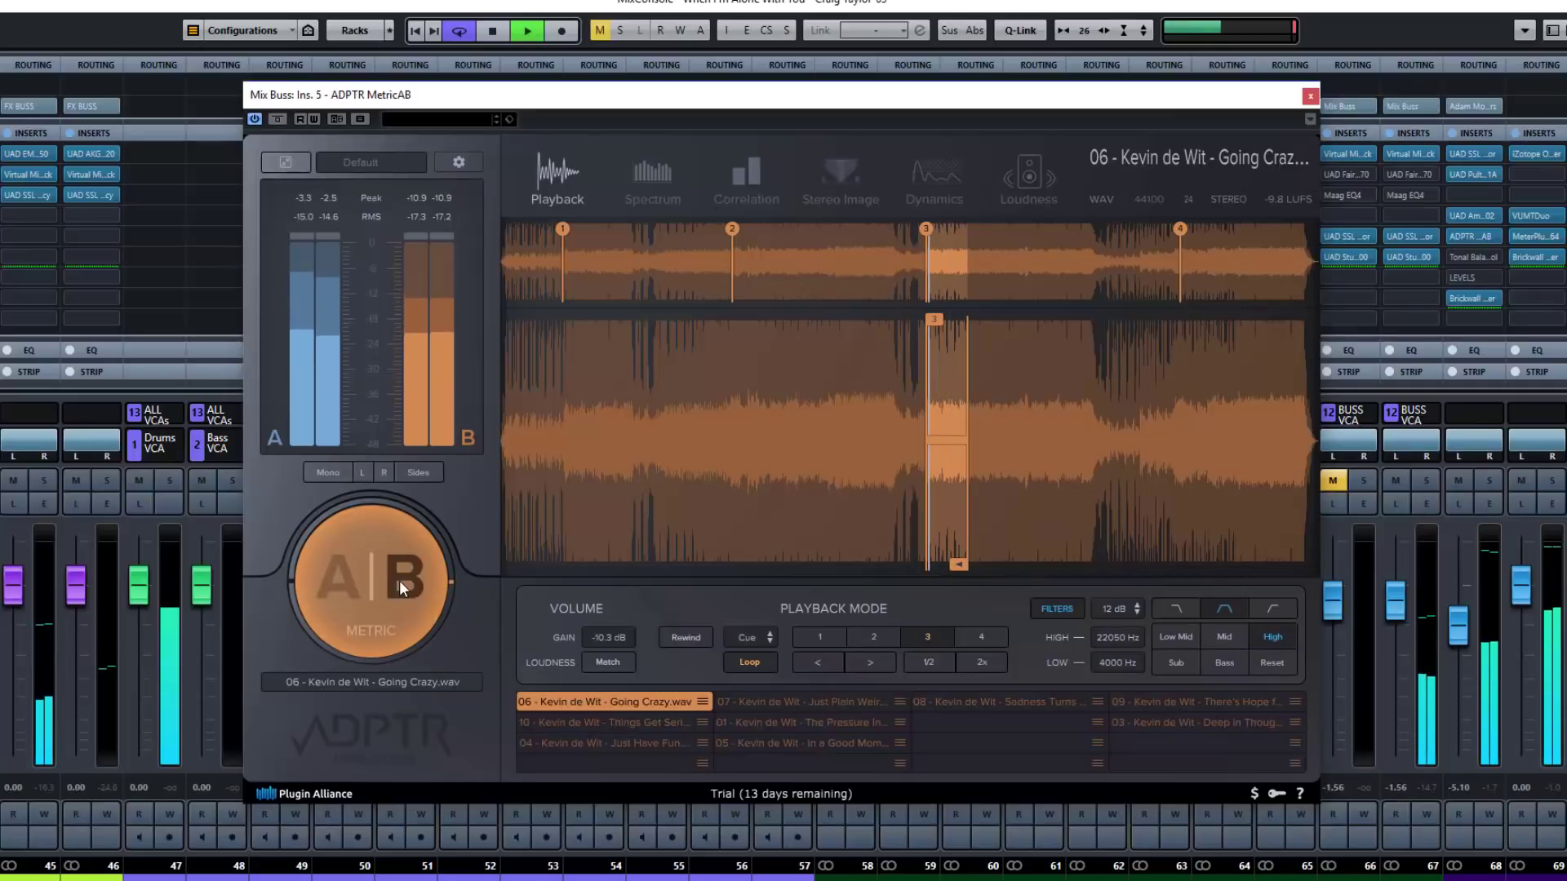
{"action": "left_click", "coordinate": [399, 581]}
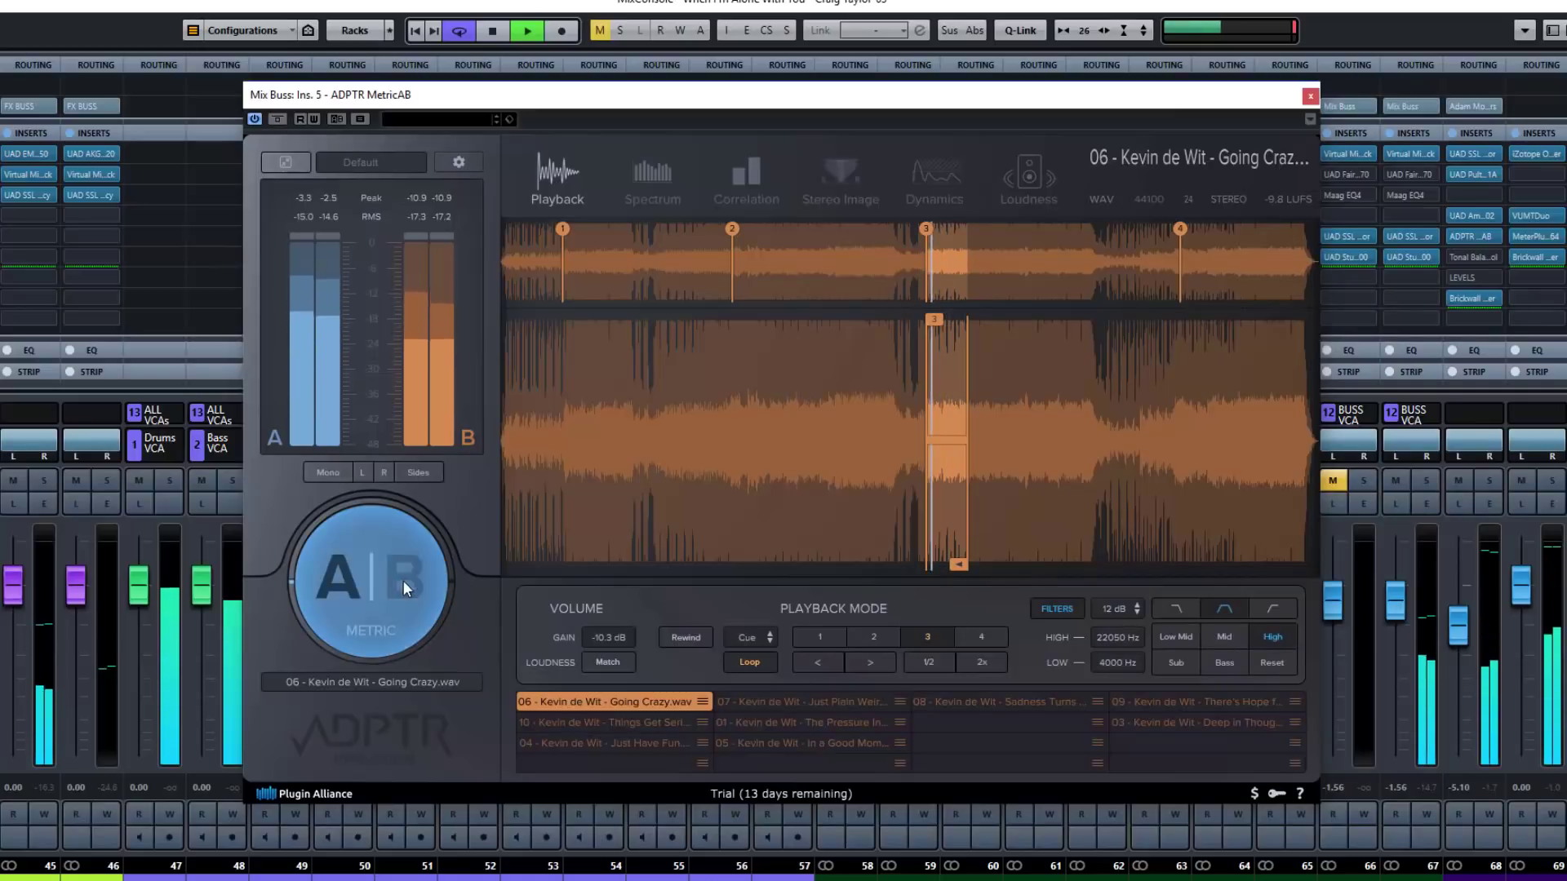
Try the high-pass shape on the High preset, change it to low-pass, and stop playback.
{"action": "left_click", "coordinate": [1268, 610]}
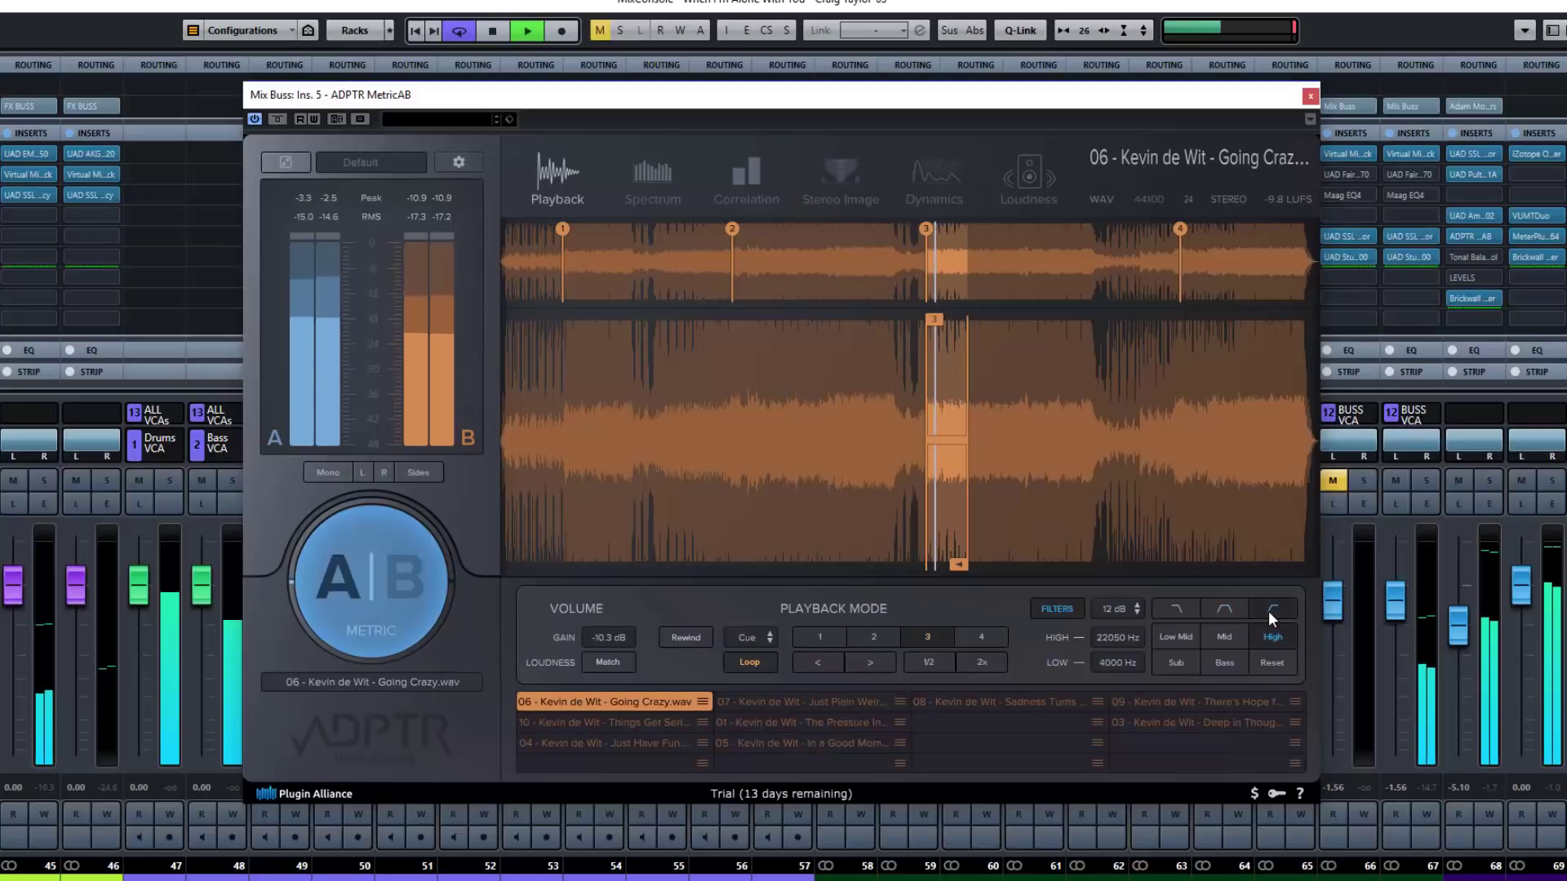
{"action": "left_click", "coordinate": [1168, 609]}
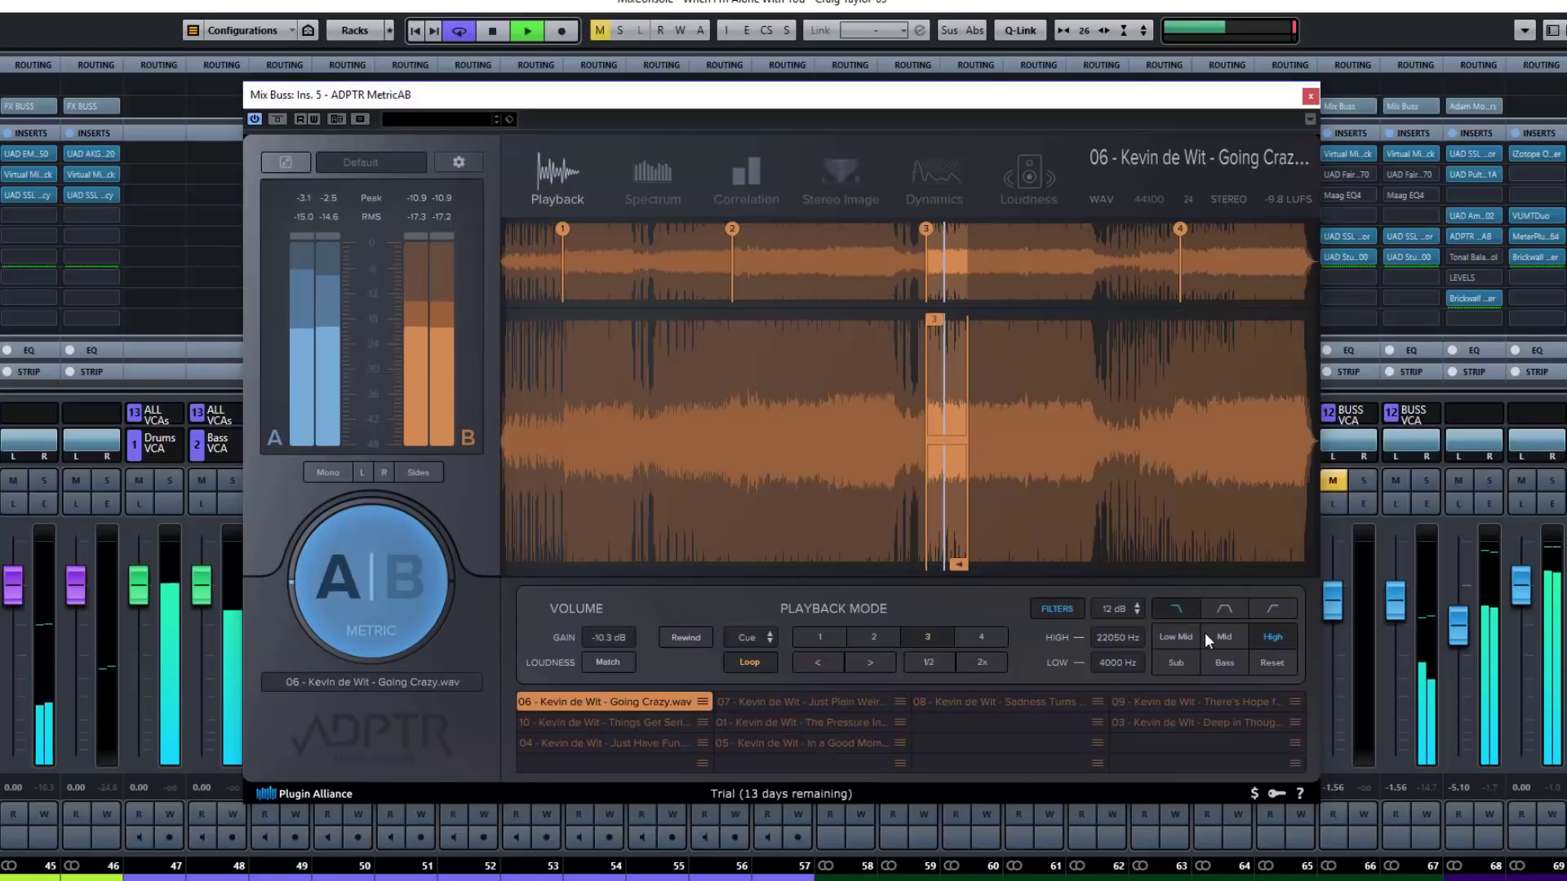
{"action": "key", "text": "space"}
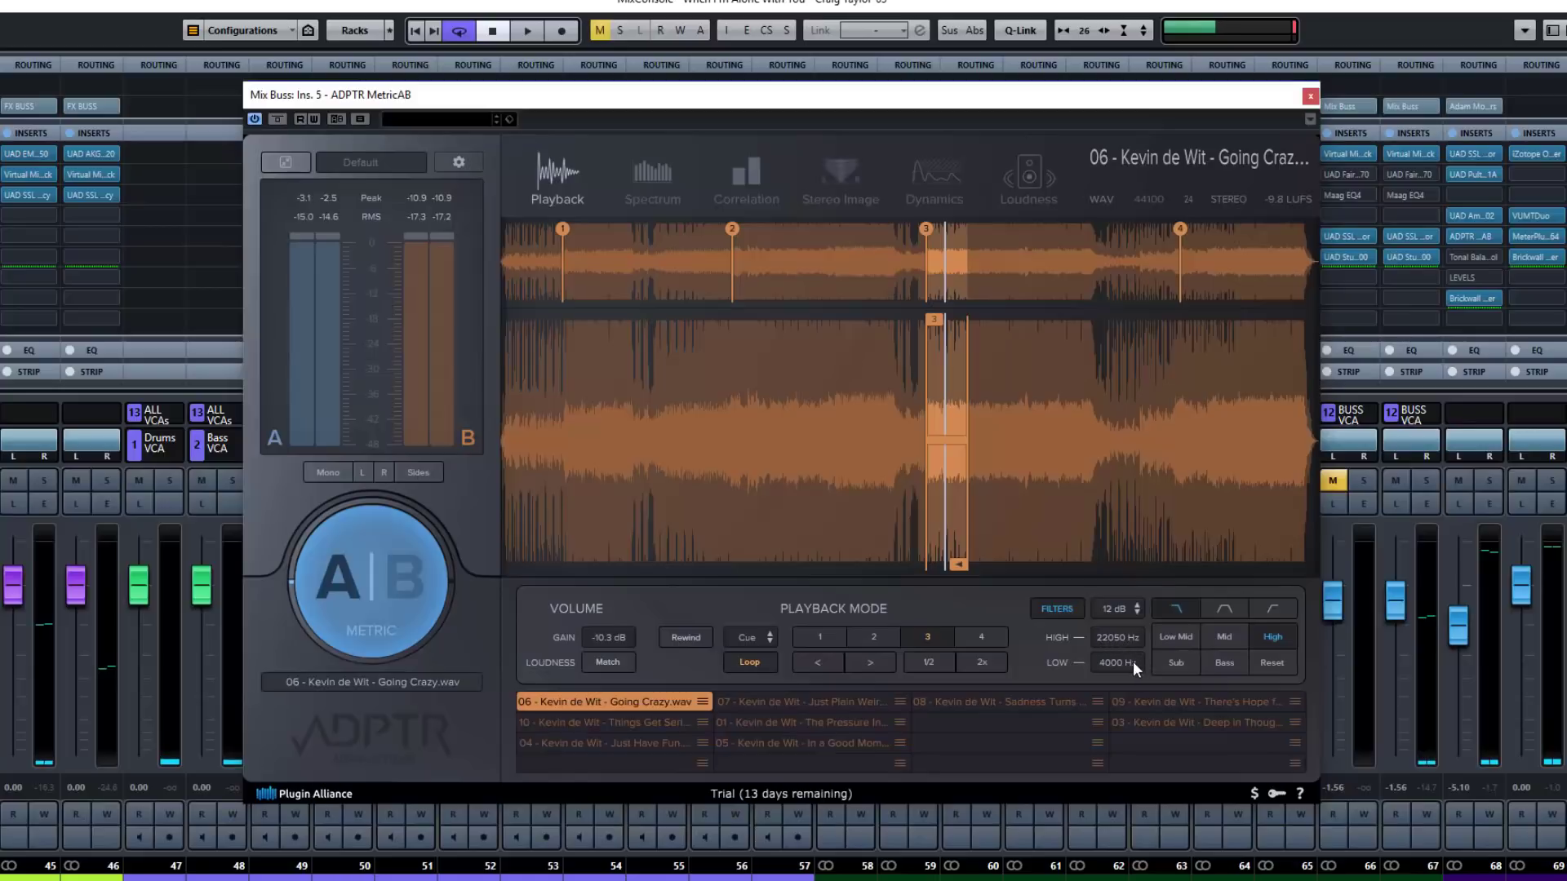
Turn the filters off and play the unfiltered mix before stopping playback.
{"action": "left_click", "coordinate": [1225, 610]}
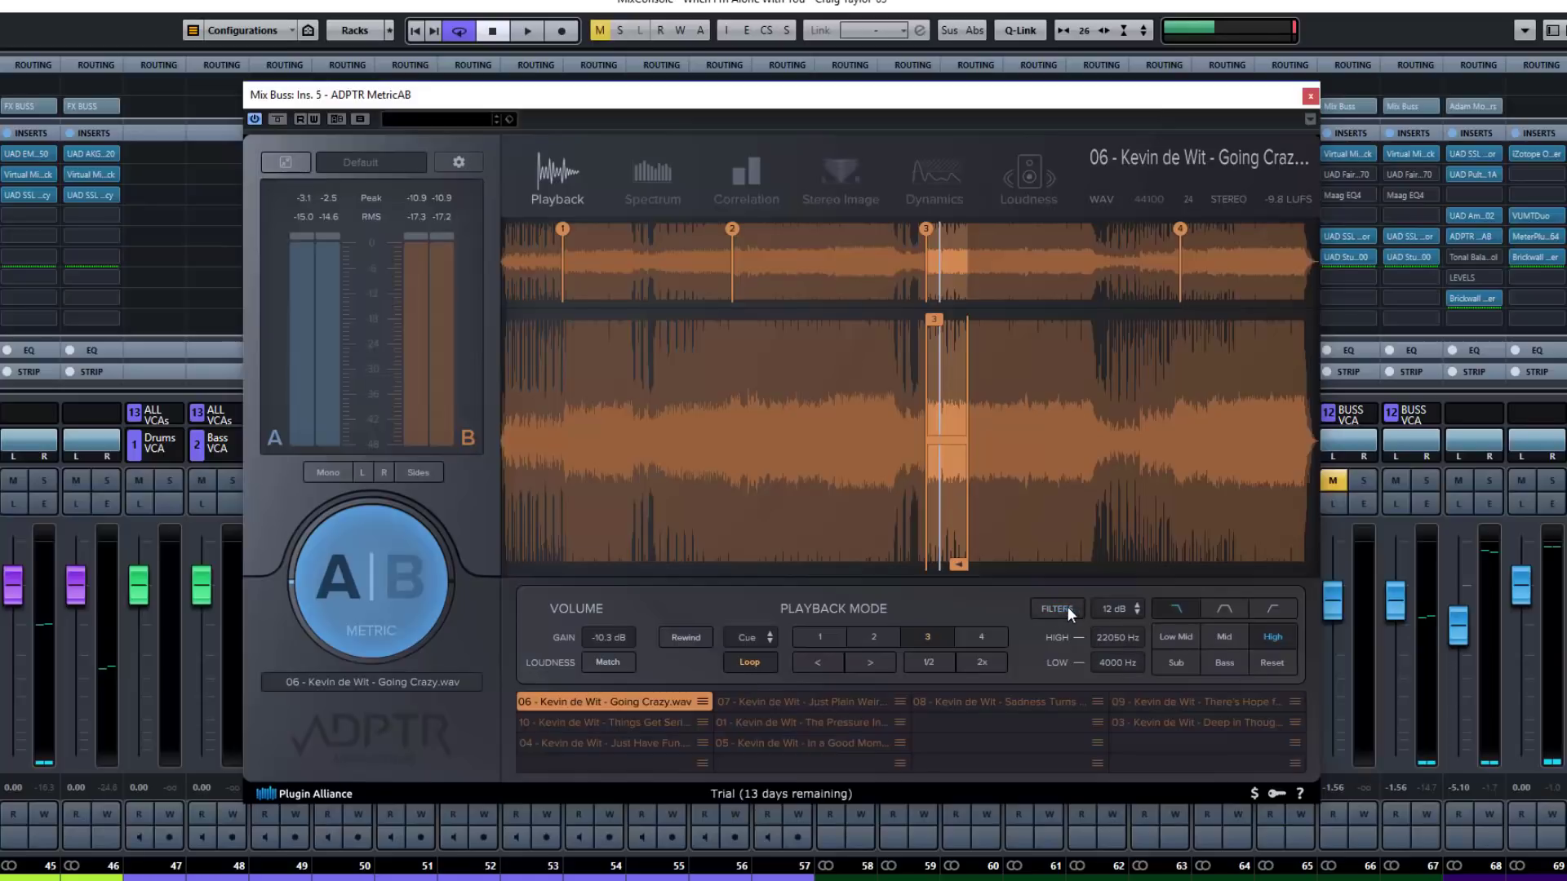
{"action": "key", "text": "space"}
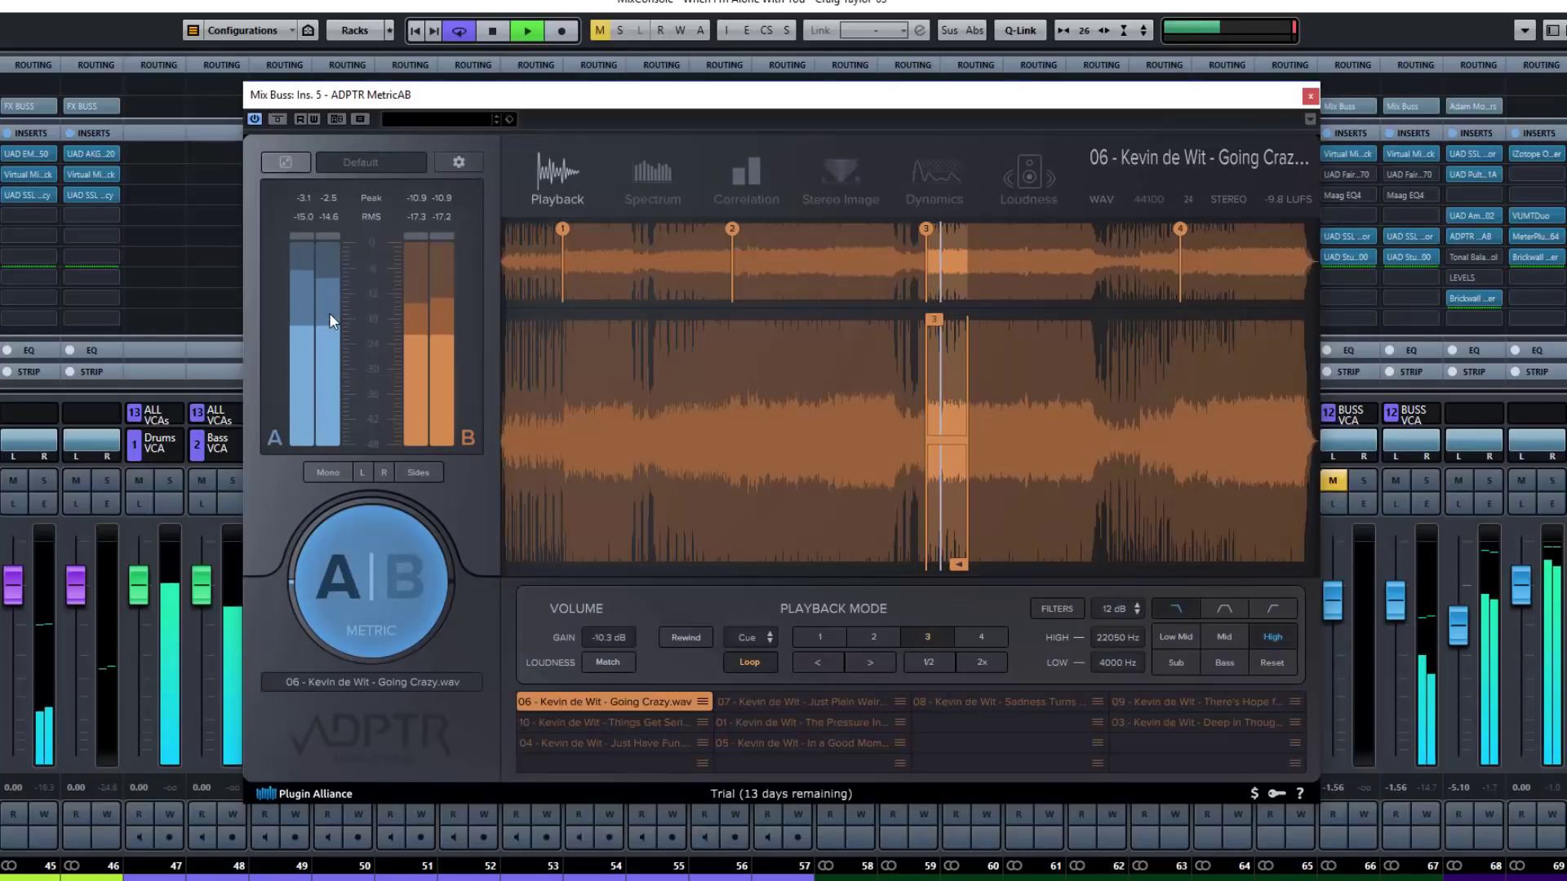
{"action": "key", "text": "space"}
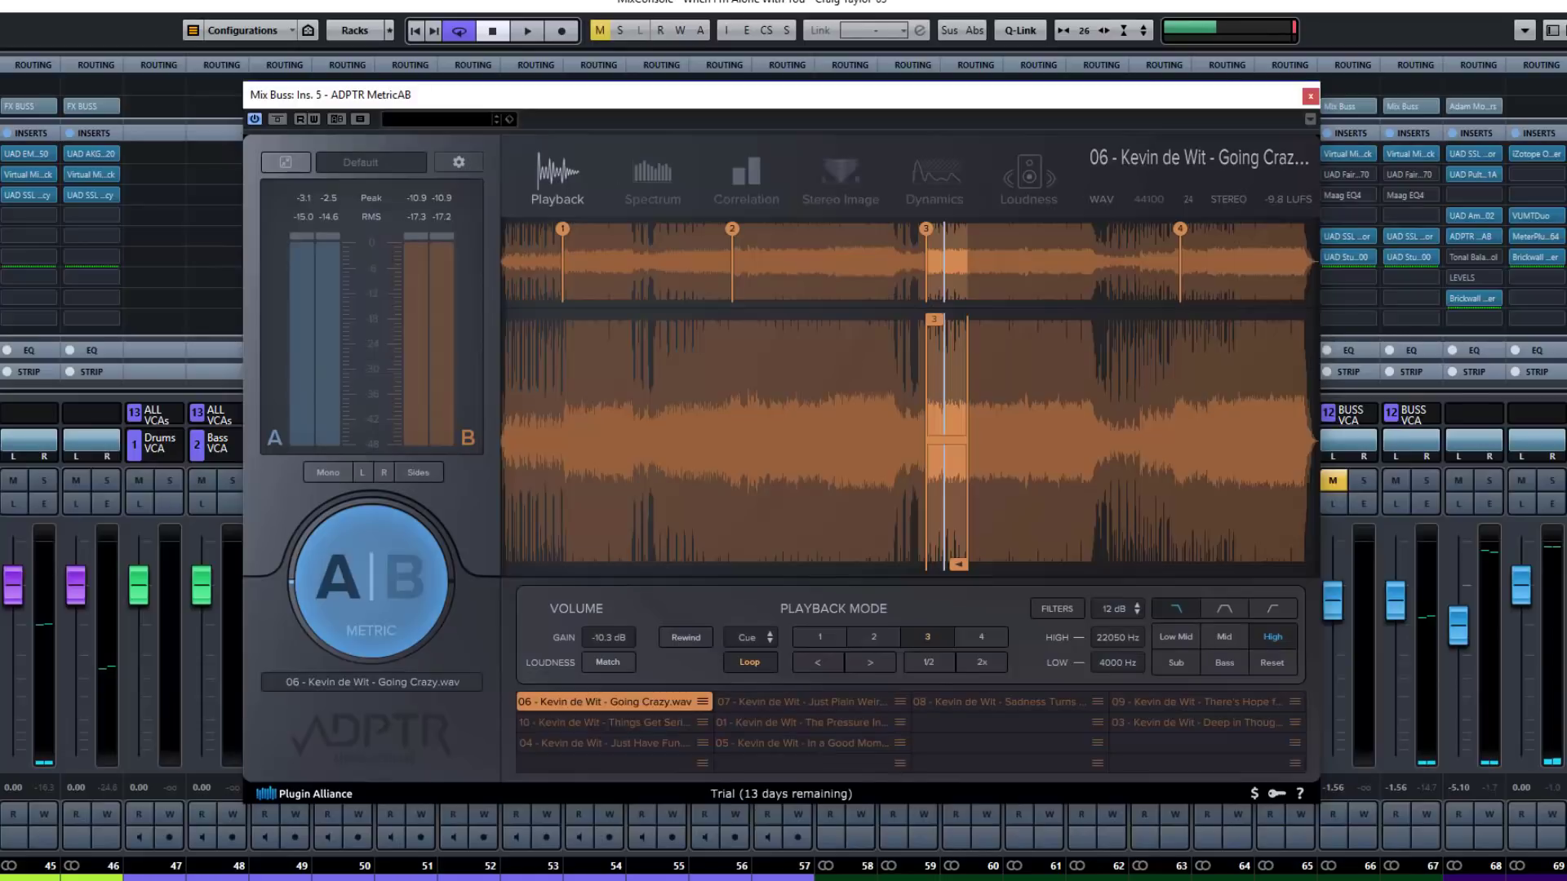
Collapse the plug-in to its compact view and, during playback, select cue point 4 and return to cue point 1.
{"action": "left_click", "coordinate": [283, 159]}
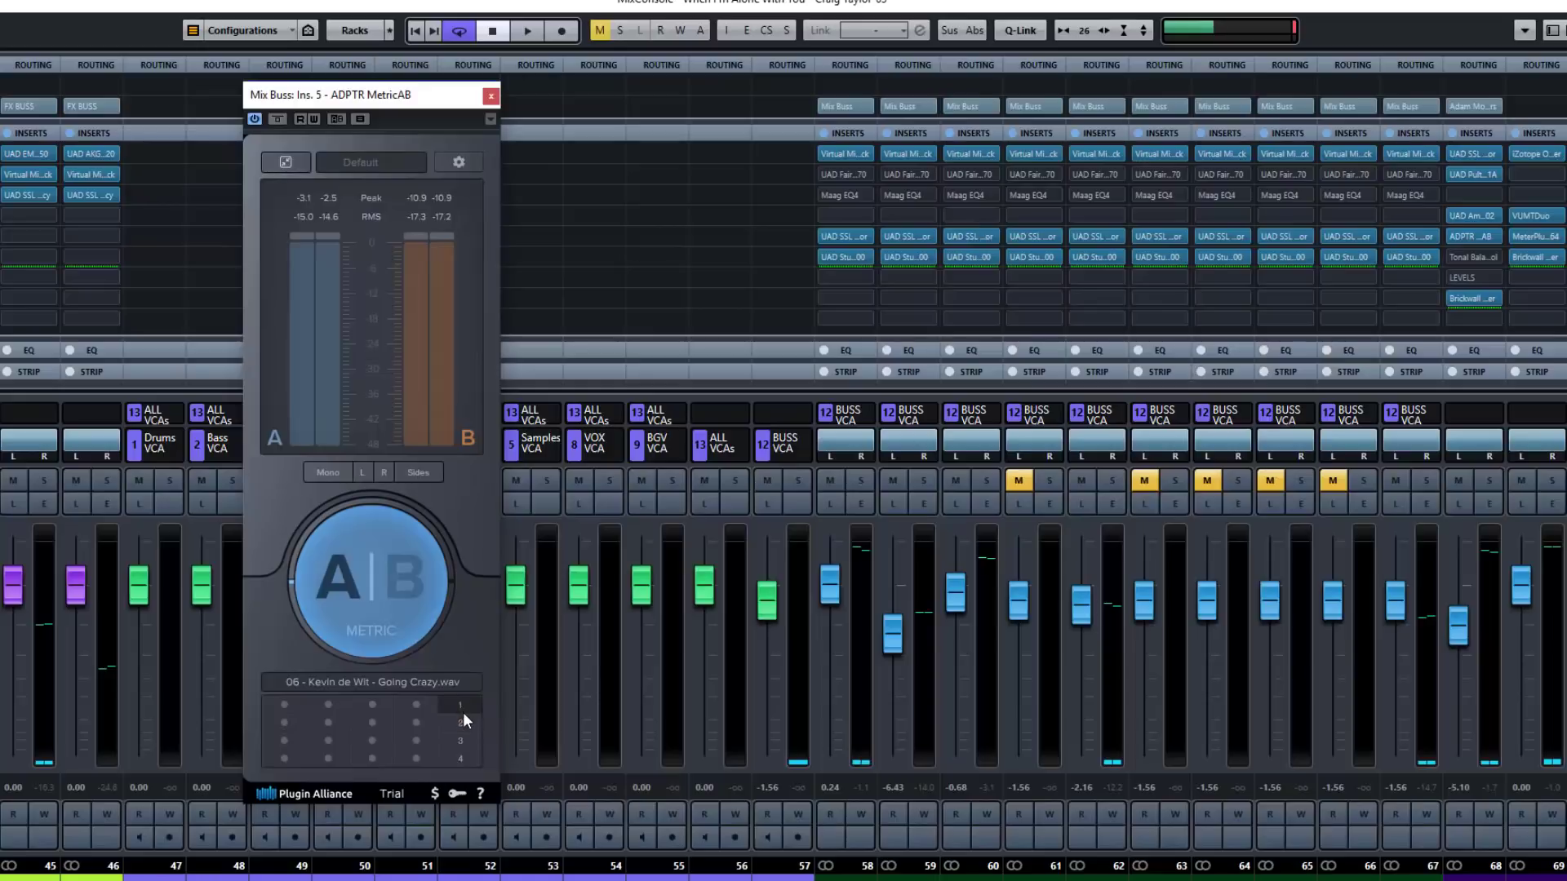
{"action": "key", "text": "space"}
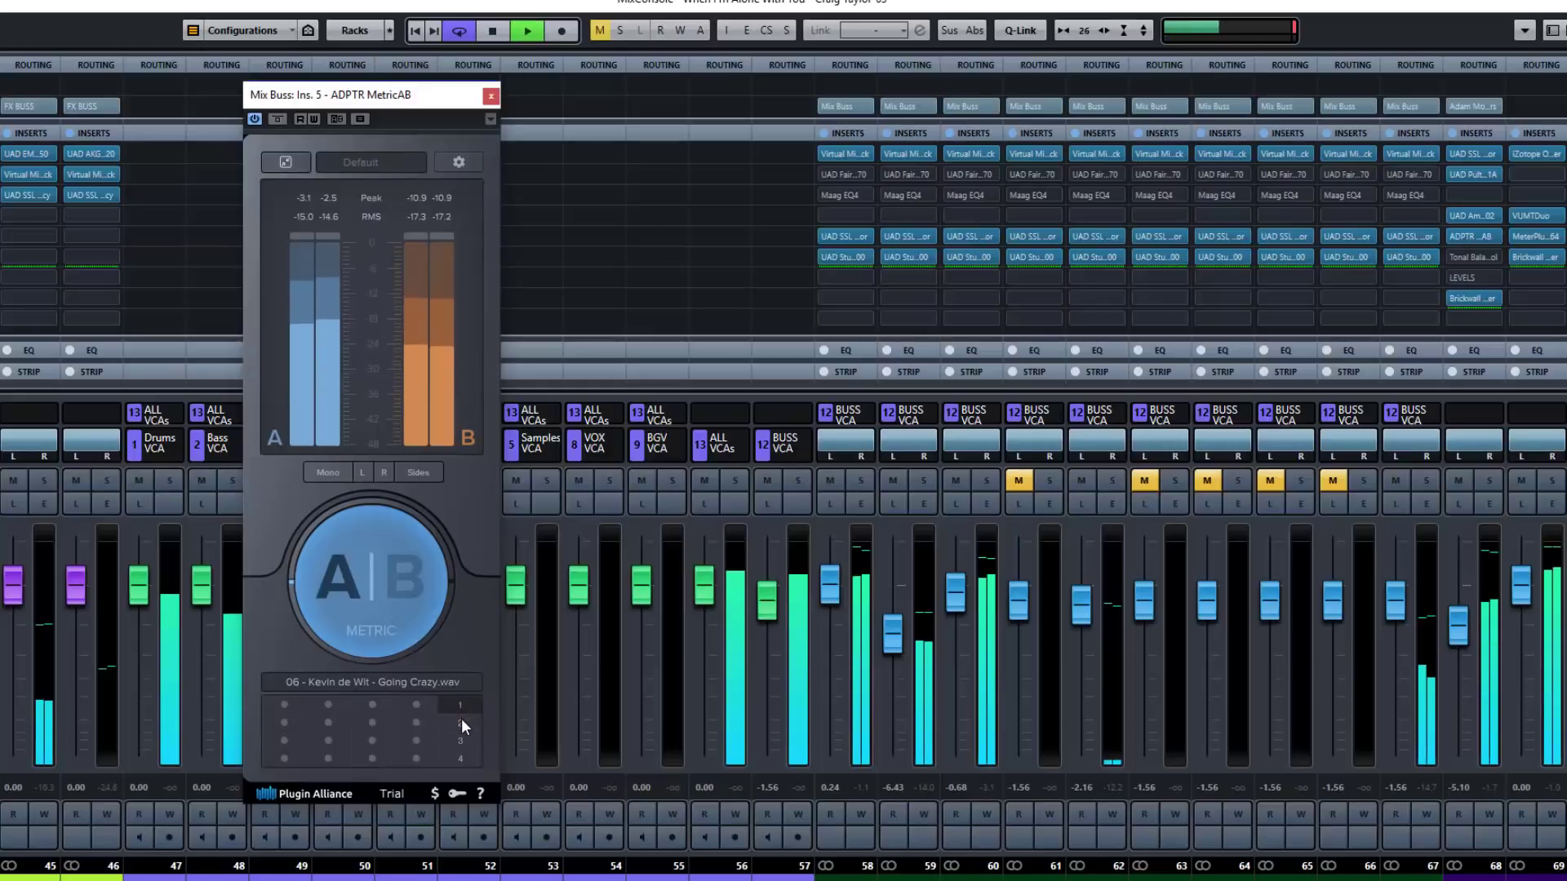
{"action": "left_click", "coordinate": [463, 752]}
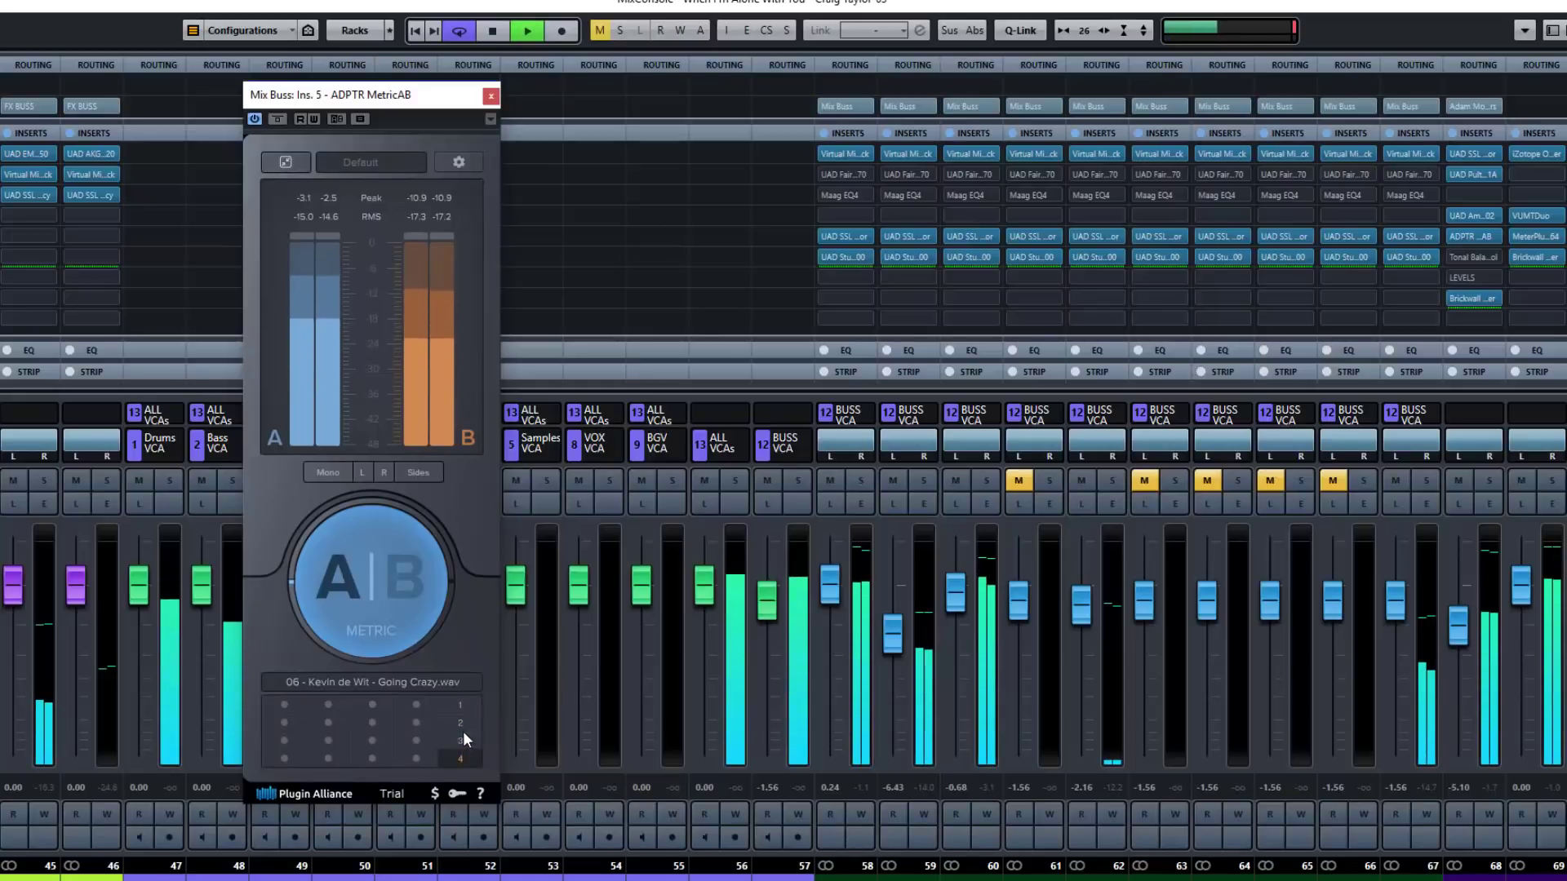
{"action": "left_click", "coordinate": [461, 708]}
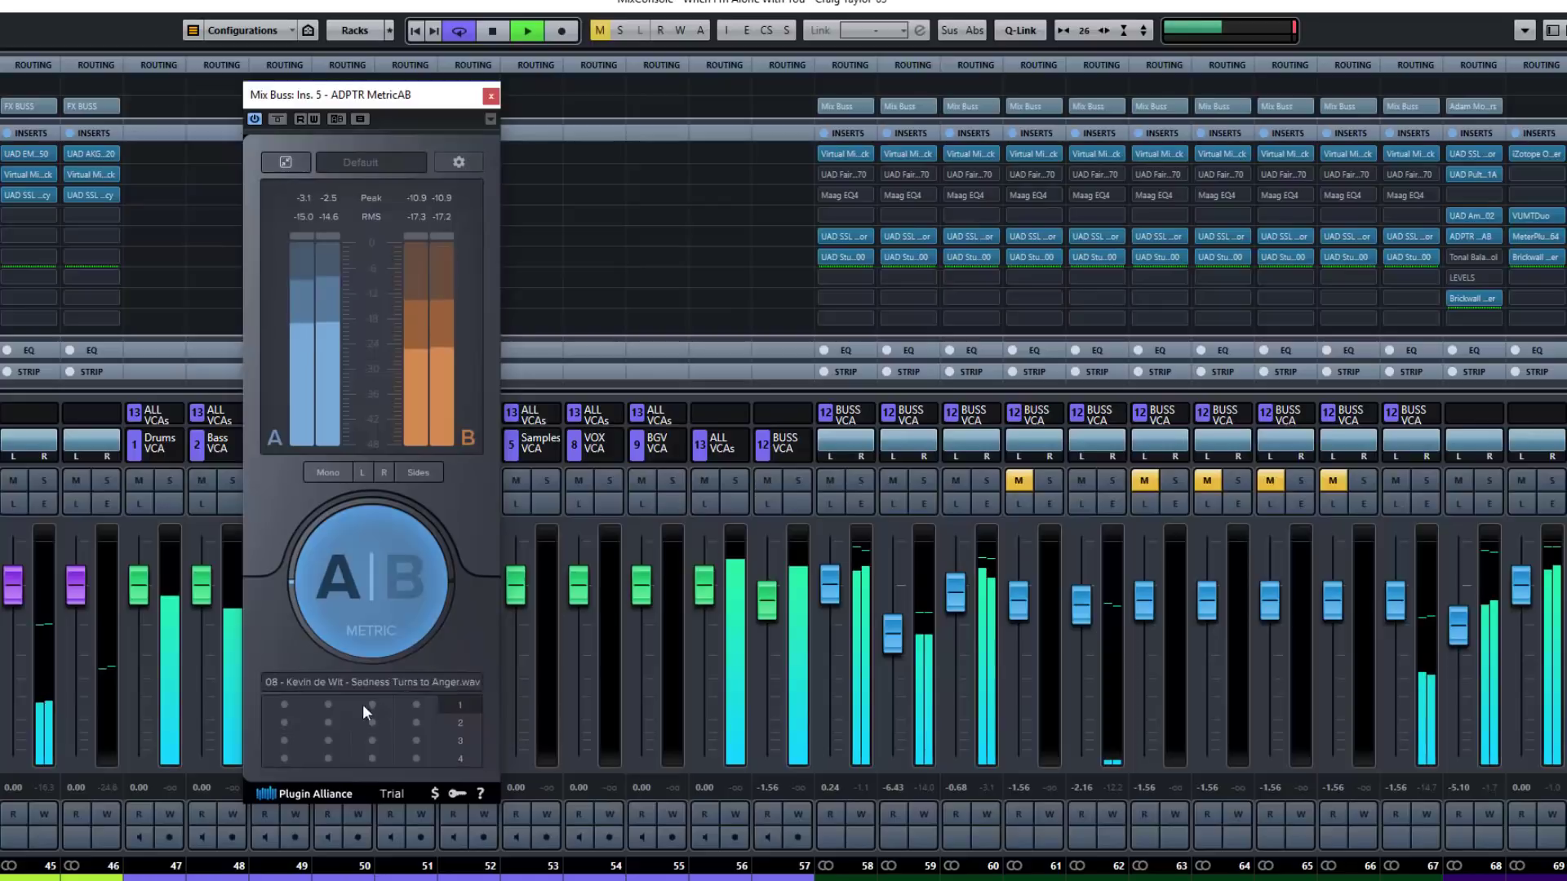
Switch to reference B in the compact view and audition cue point 3, returning to cue point 1.
{"action": "left_click", "coordinate": [326, 649]}
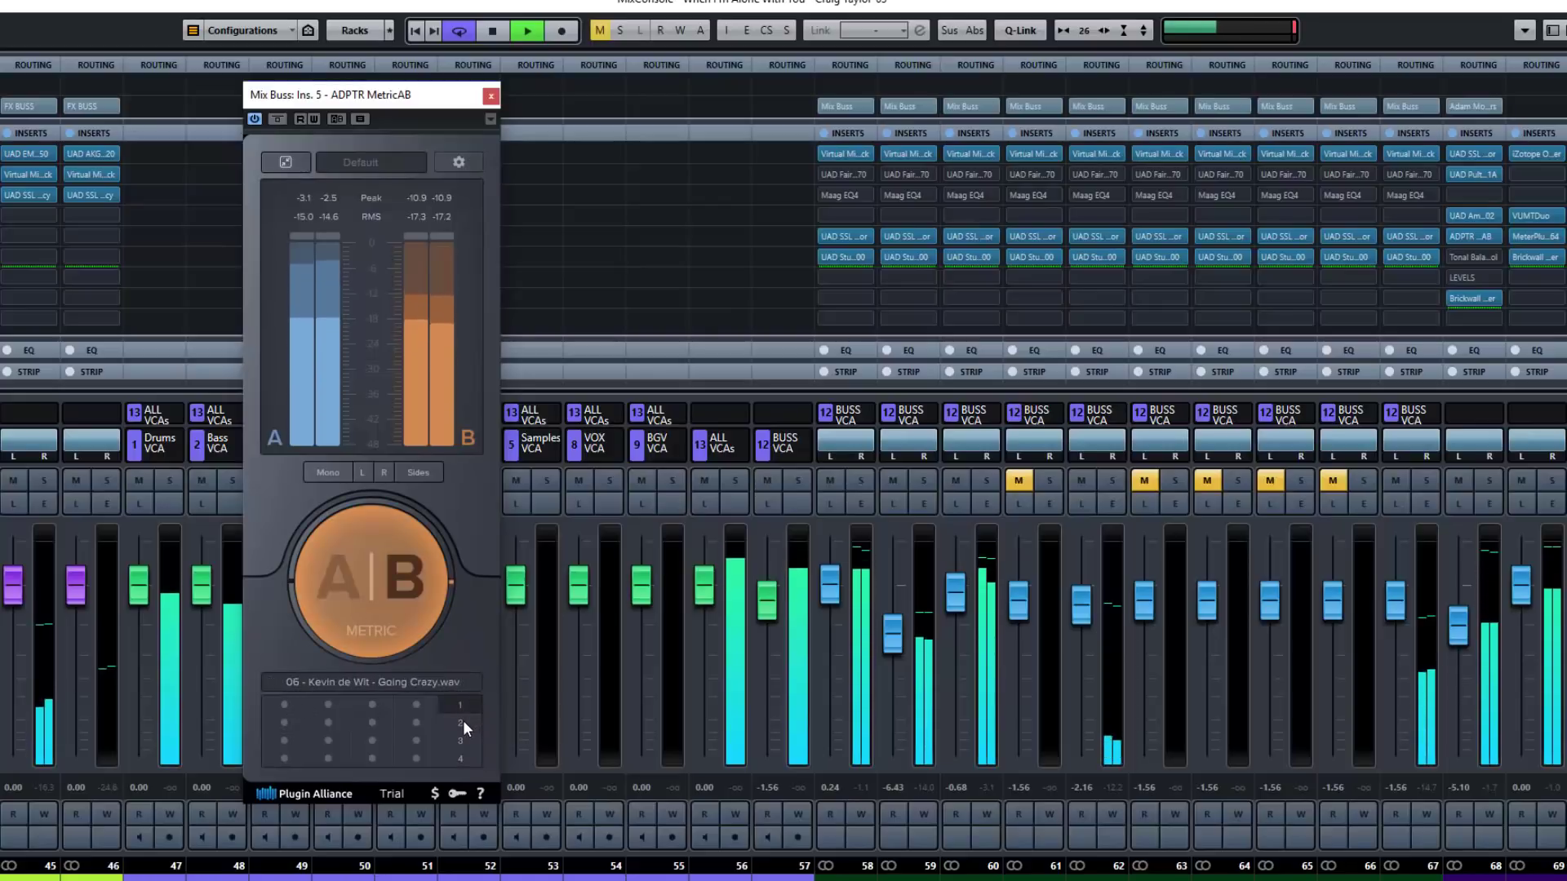
{"action": "left_click", "coordinate": [462, 740]}
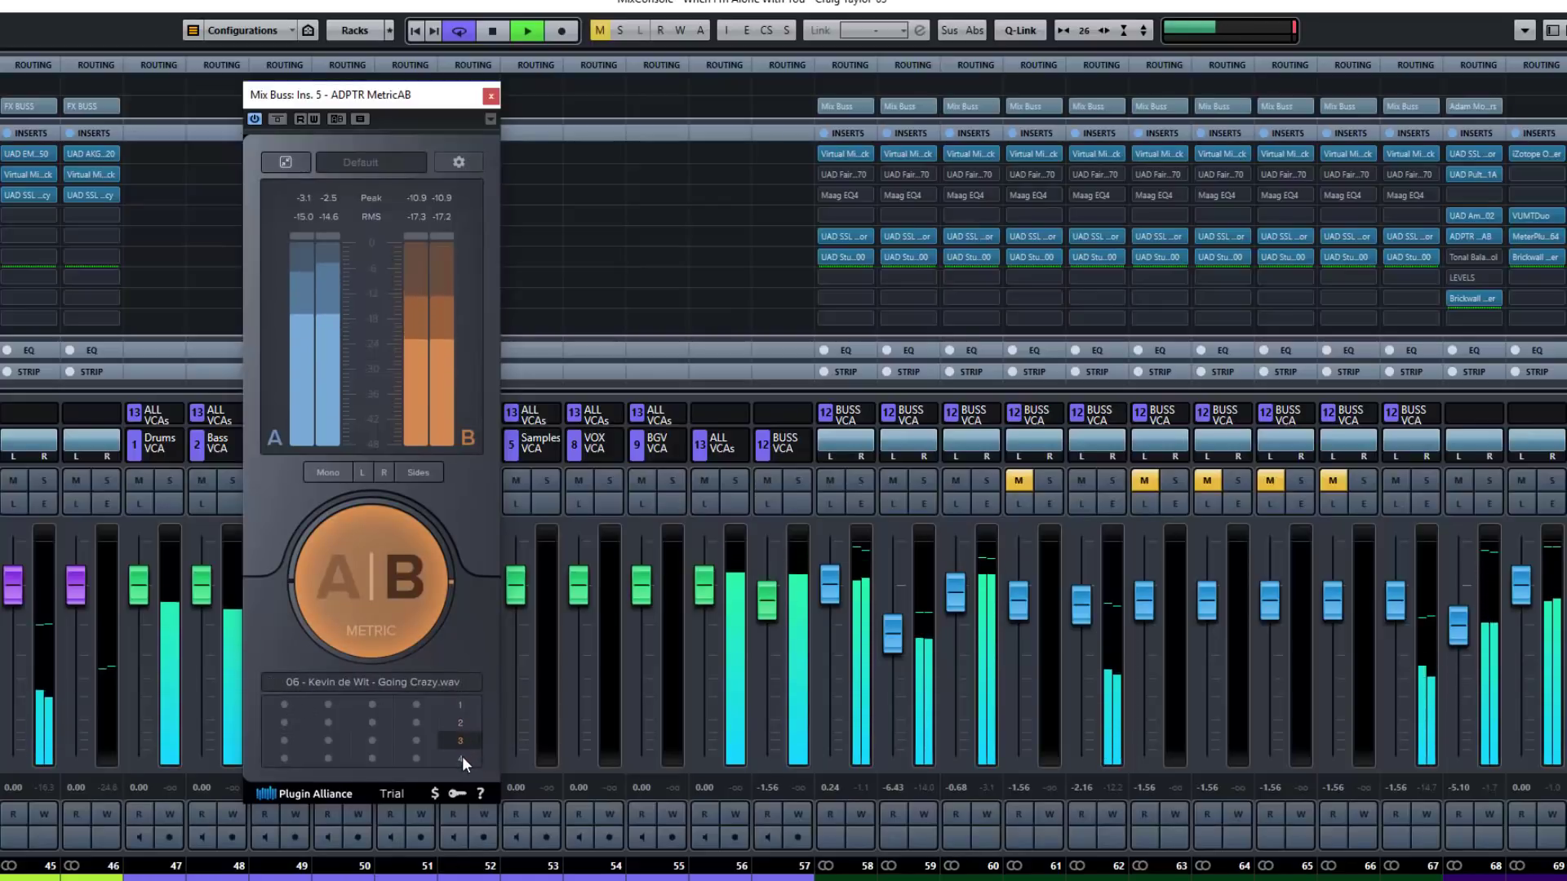
{"action": "left_click", "coordinate": [457, 700]}
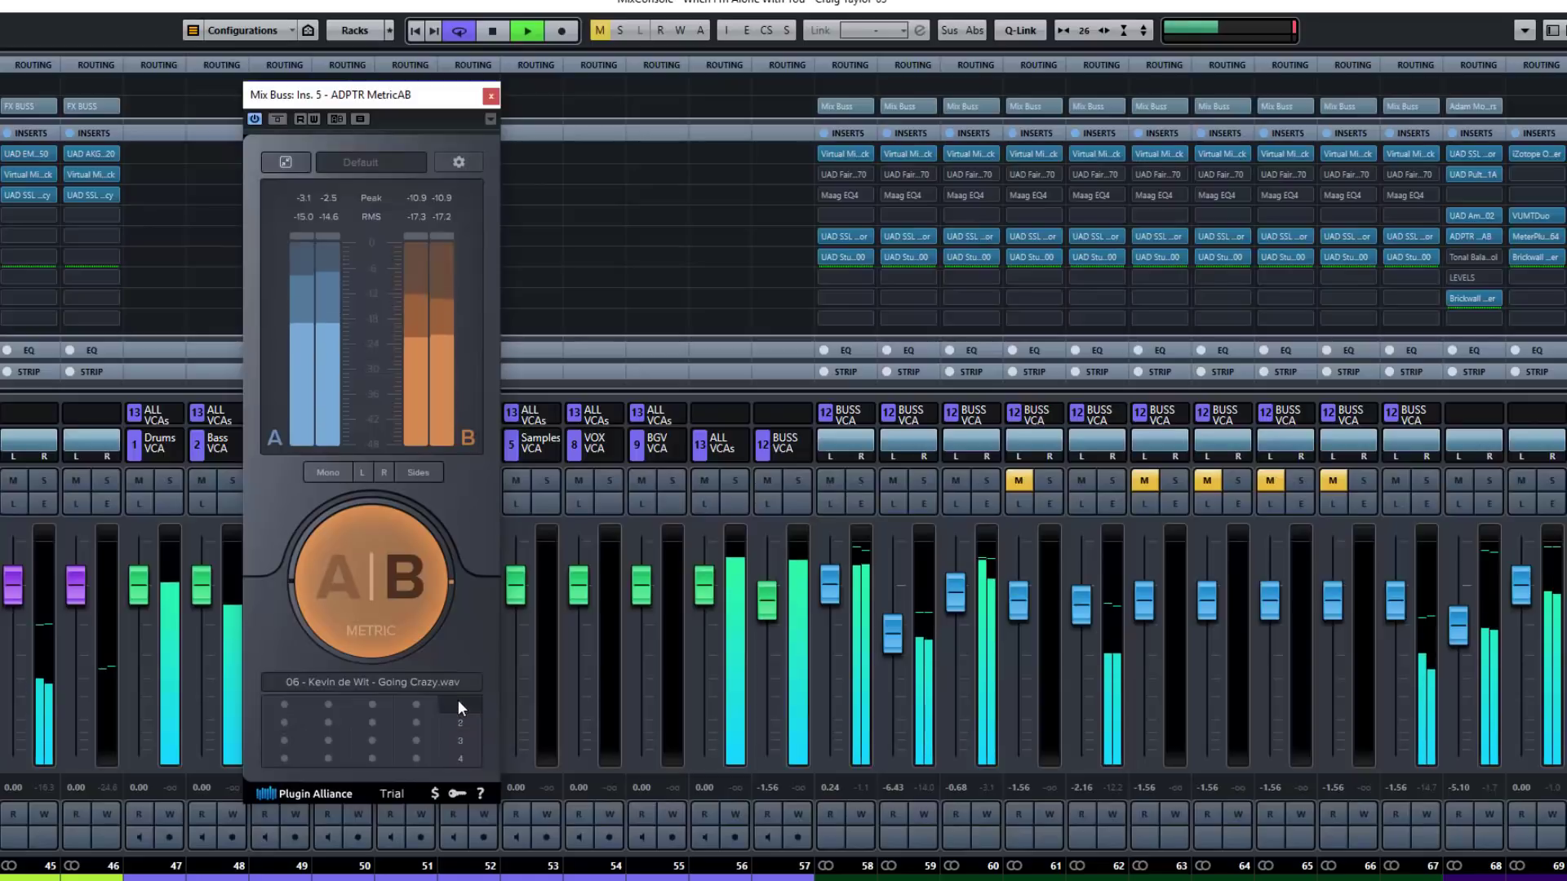
Return to mix A with playback stopped and expand the plug-in to its full view.
{"action": "left_click", "coordinate": [384, 618]}
{"action": "key", "text": "space"}
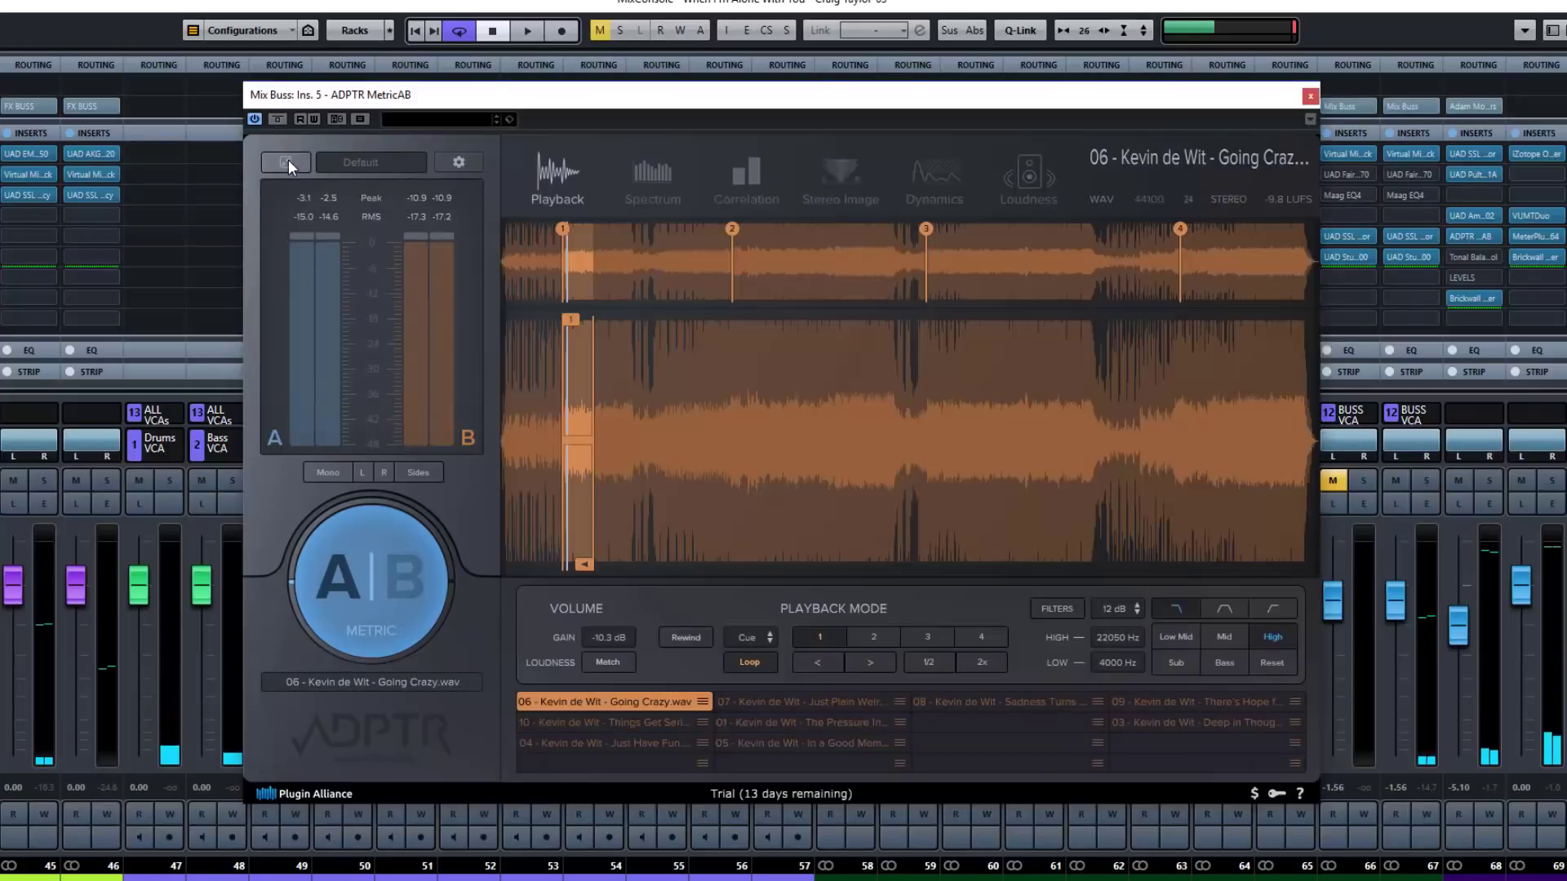
{"action": "left_click", "coordinate": [286, 161]}
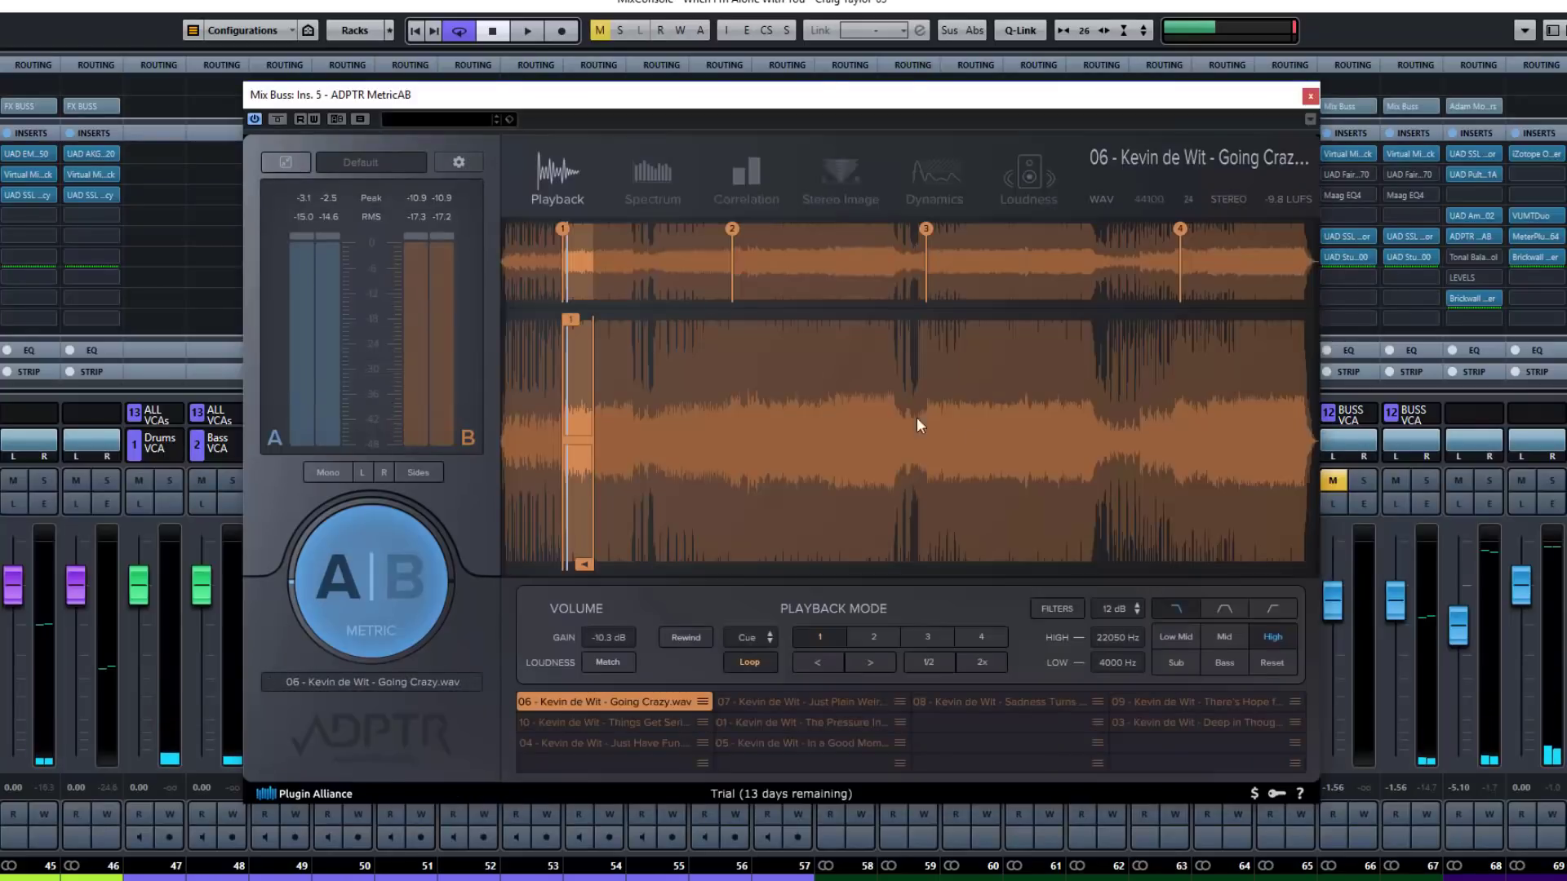